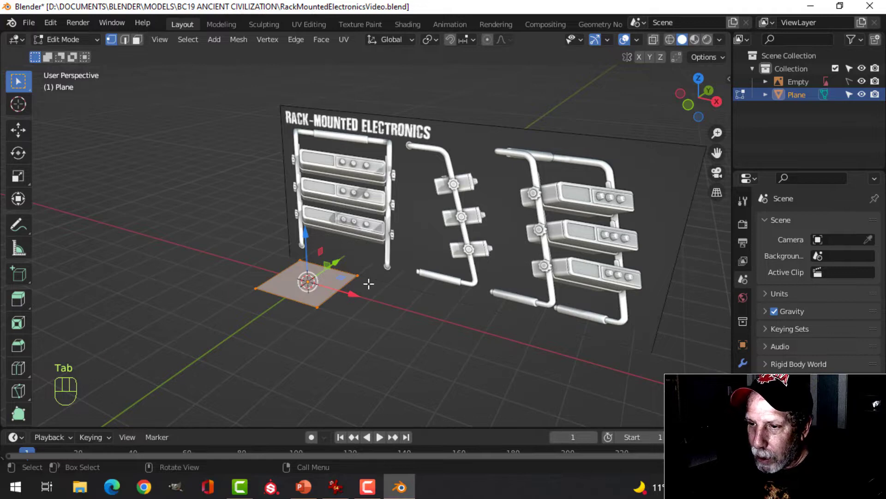
Step: In front wireframe view, scale the plane evenly until it spans the width between the reference rack's two legs
scroll(369, 284, "up", 2)
key("KP_1")
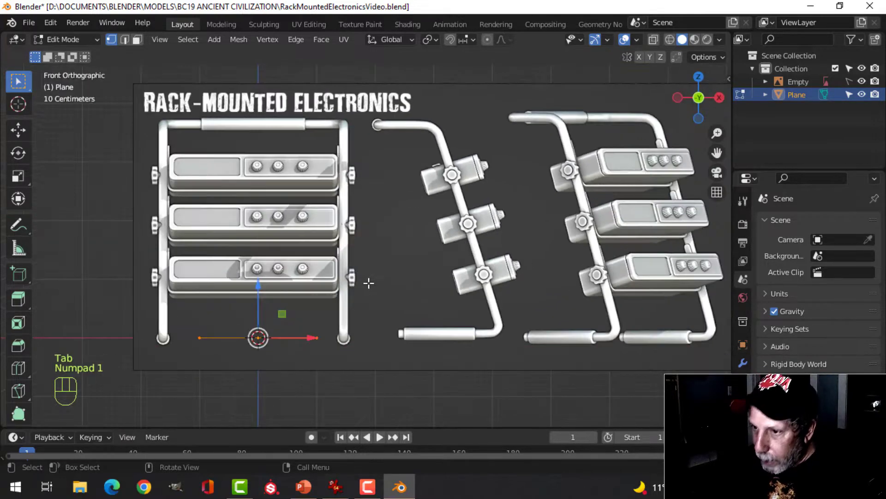
key("z")
left_click(283, 285)
middle_click_drag(354, 325, 386, 215, "shift")
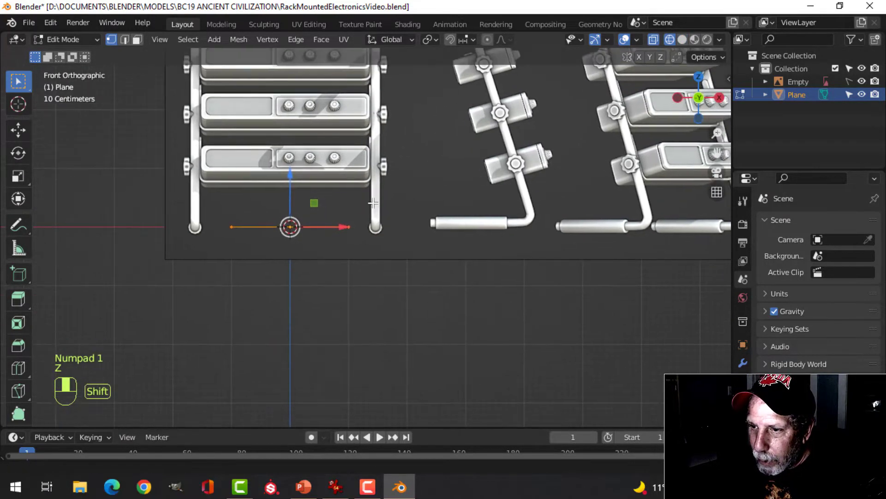
key("s")
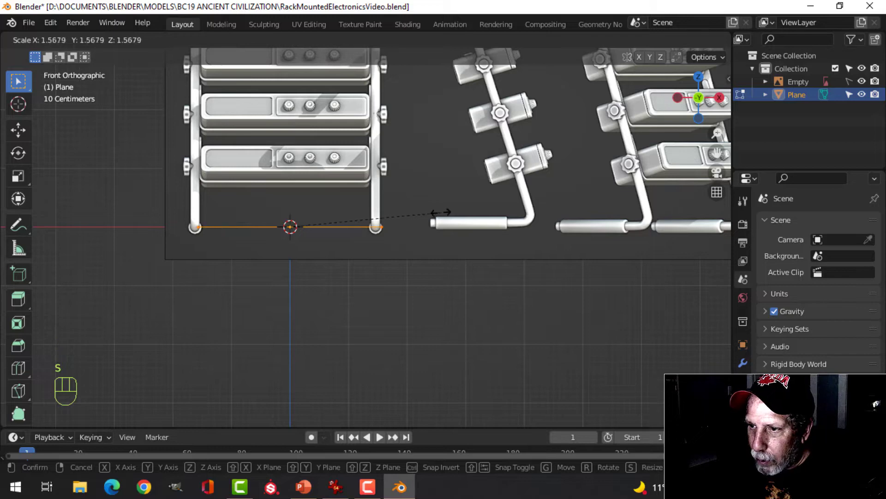
left_click(434, 213)
Step: Delete the plane's two rear vertices so that only its front edge remains
middle_click_drag(375, 200, 340, 244)
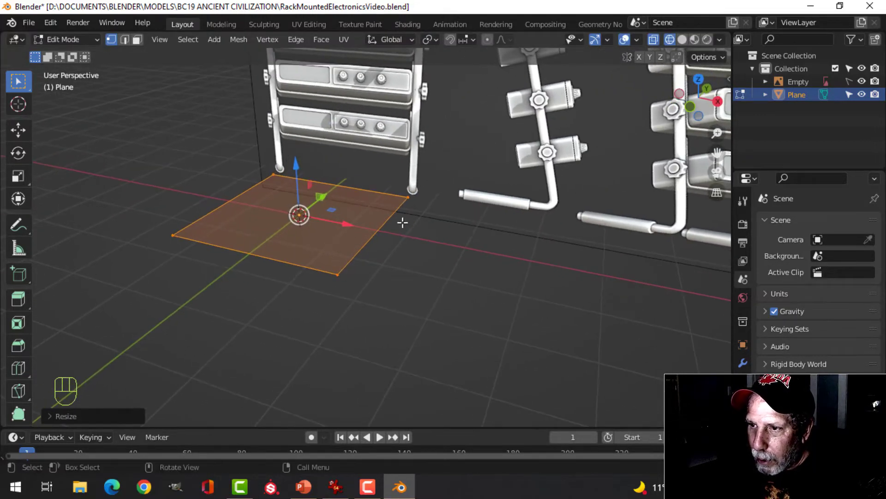
left_click(407, 197)
left_click(267, 157, "shift")
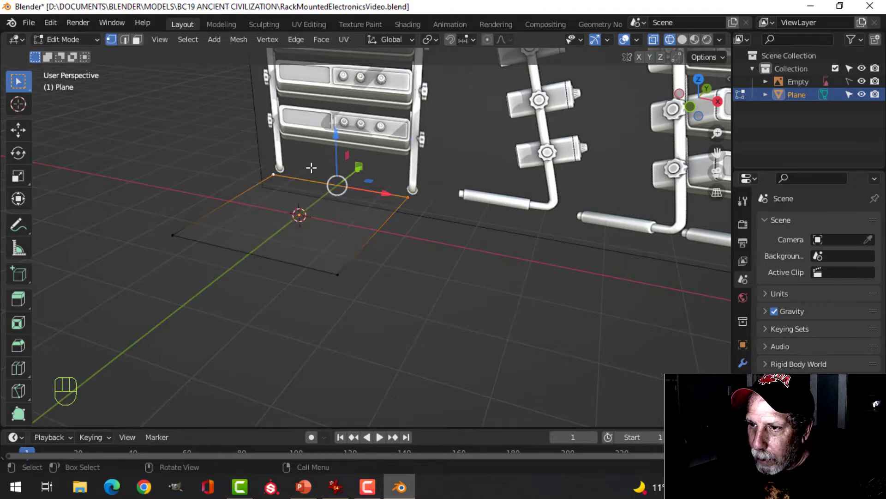
key("x")
left_click(305, 165)
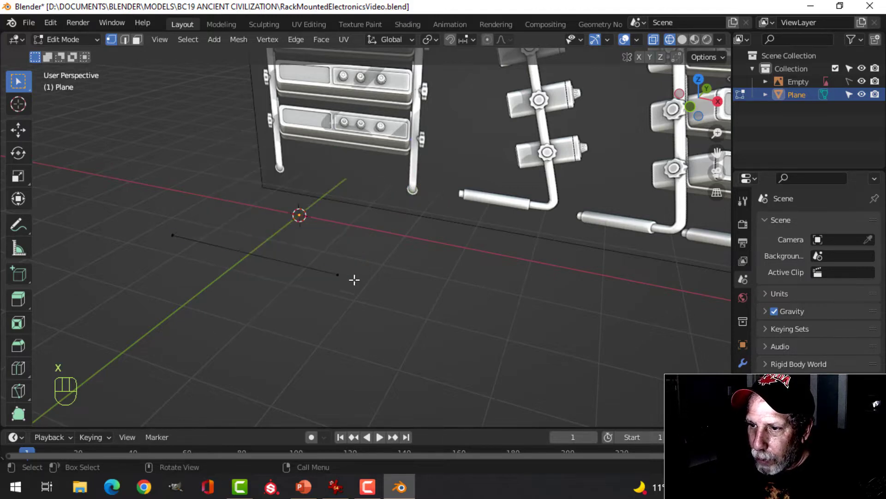
Step: Move the remaining edge back along the Y axis to the world origin
key("a")
middle_click_drag(330, 256, 298, 206)
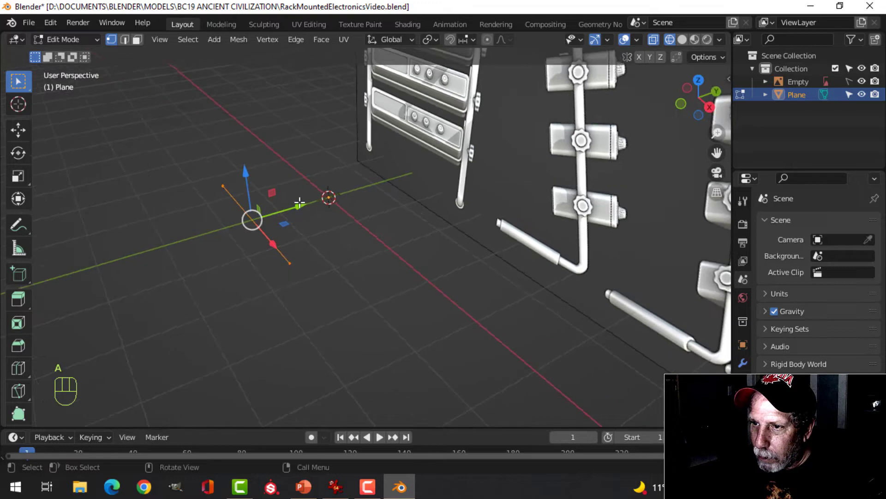
left_click_drag(302, 202, 388, 177)
middle_click_drag(356, 241, 419, 212)
key("KP_1")
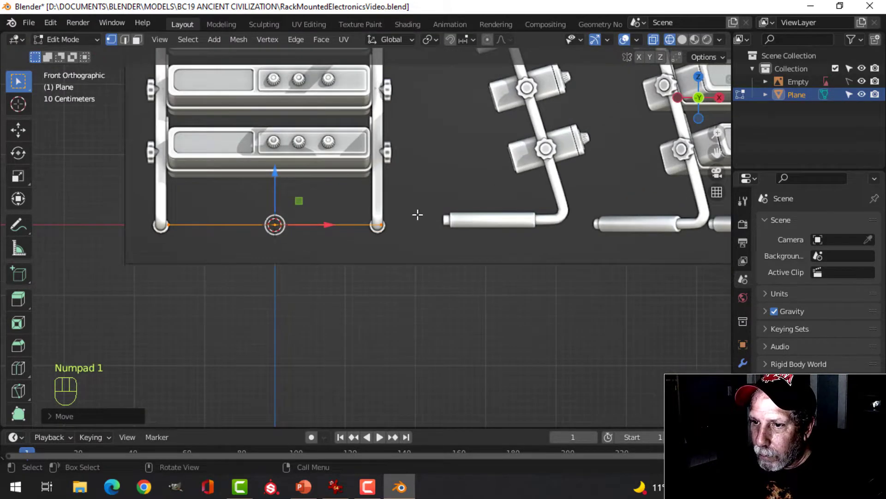
Step: Extrude the edge straight up to the reference rack's top bar, and delete the bottom edge
scroll(327, 225, "down", 2)
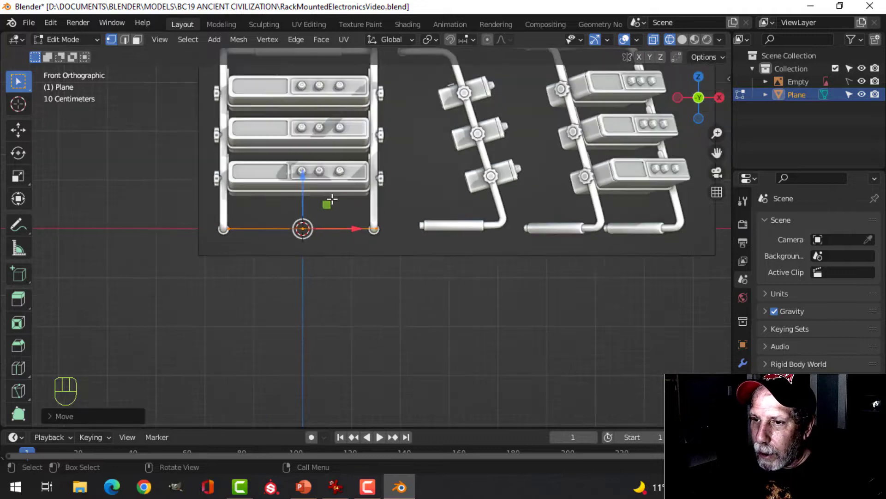
middle_click_drag(326, 203, 362, 271, "shift")
left_click_drag(323, 262, 318, 75)
key("2")
left_click(314, 320)
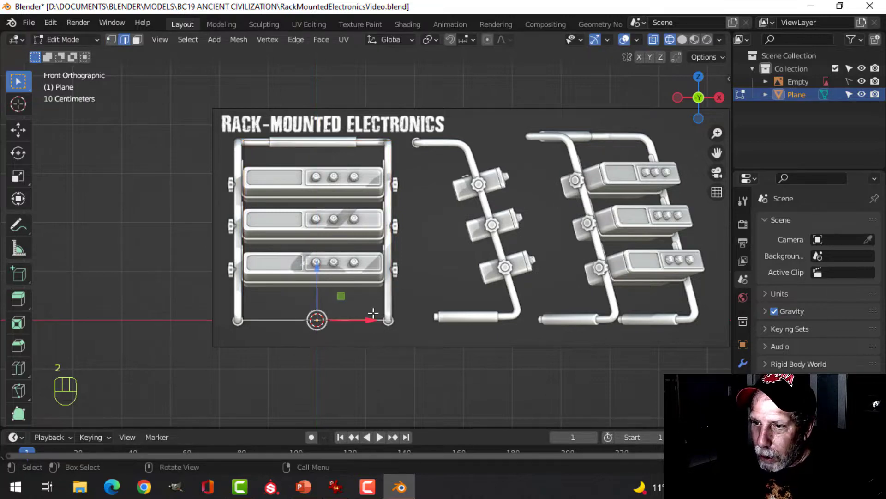
key("x")
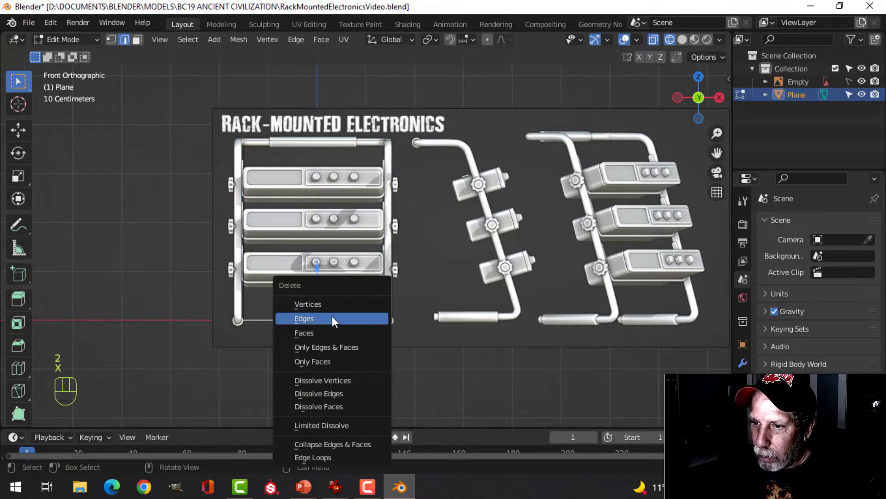
left_click(331, 318)
Step: Delete the top edge of the outline, leaving only the two vertical edges
middle_click_drag(421, 269, 333, 295)
key("a")
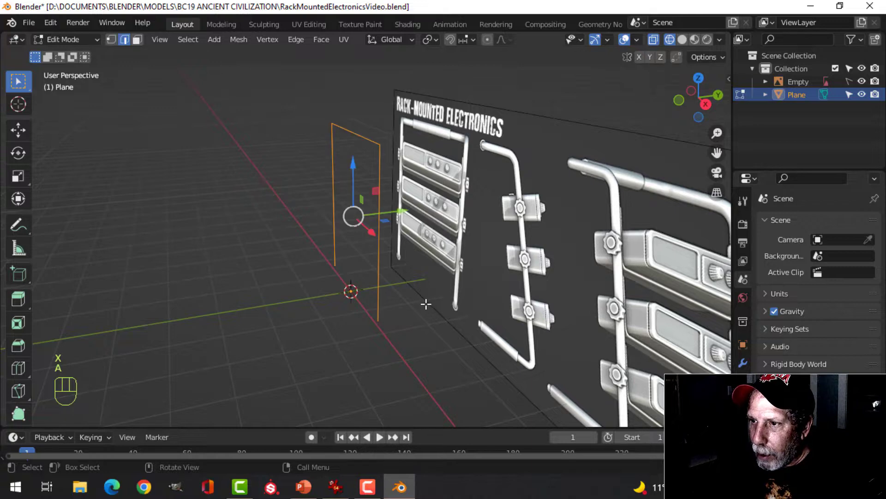
mouse_move(426, 304)
middle_mouse_down()
mouse_move(408, 309)
mouse_move(425, 310)
middle_mouse_up()
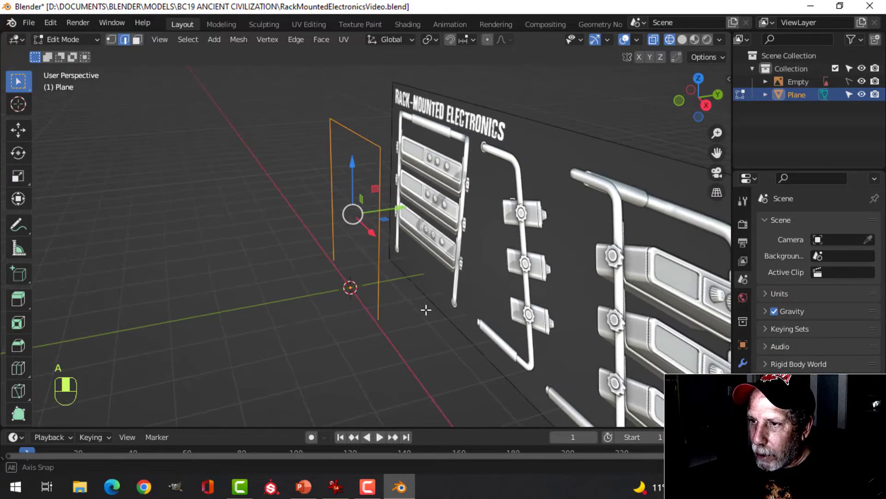
middle_click_drag(405, 233, 401, 273, "shift")
scroll(404, 271, "up", 1)
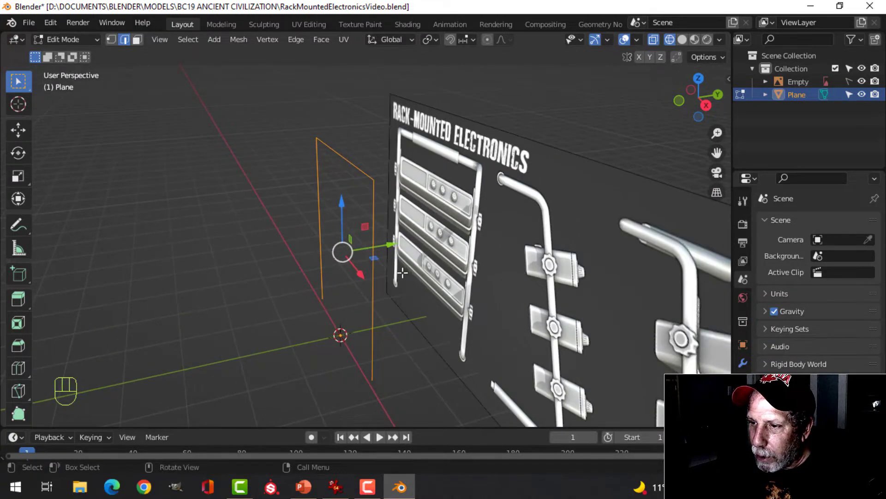
scroll(402, 273, "down", 1)
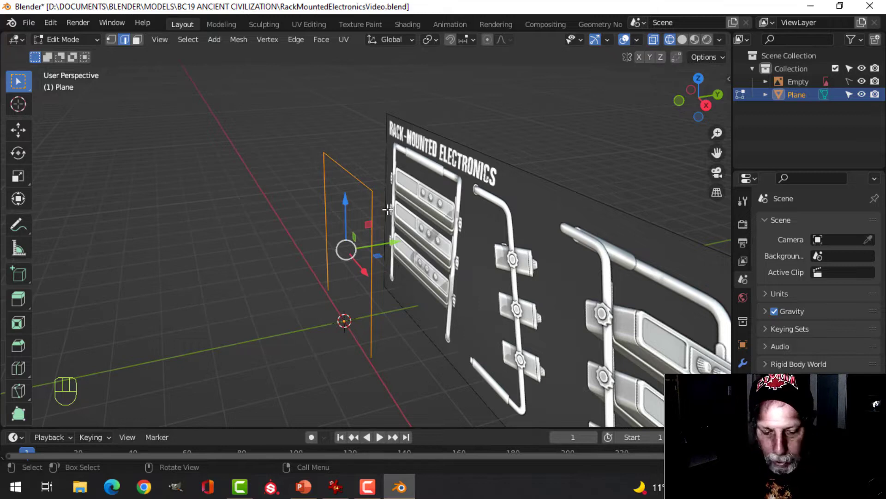
left_click(354, 169)
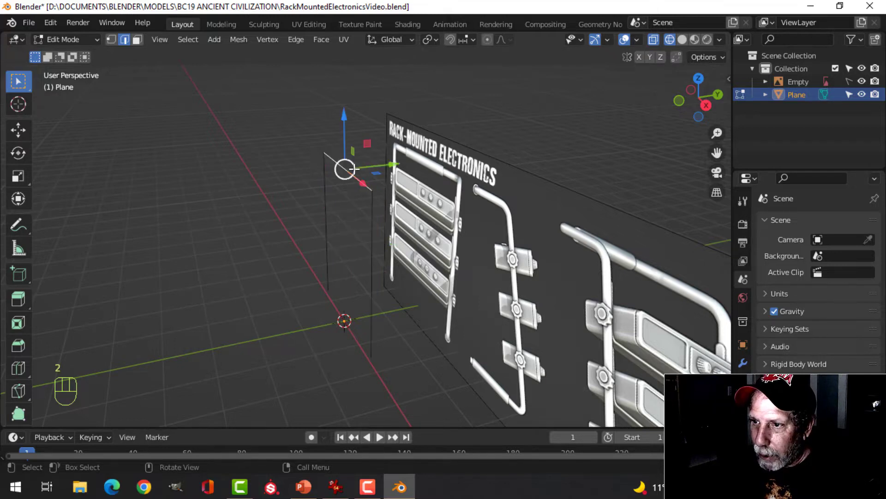
key("x")
left_click(355, 168)
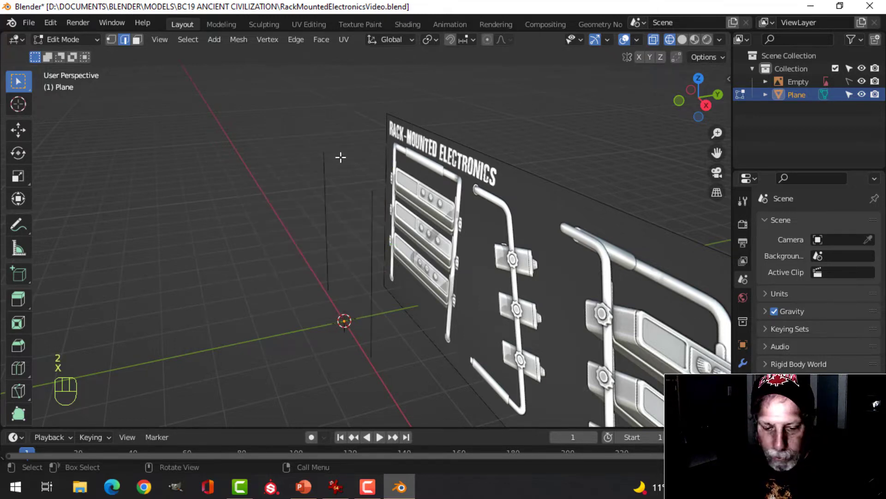
Step: Extrude the two top vertices a short distance back along the Y axis to form the upper arms
left_click(324, 151)
left_click(373, 190, "shift")
middle_click_drag(373, 190, 382, 211, "shift")
key("e")
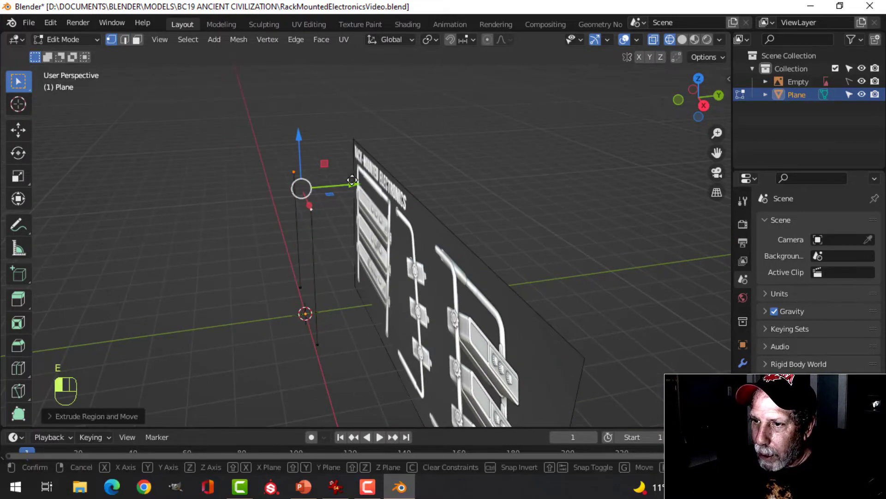
left_click(383, 174)
Step: Move the two bottom vertices forward along the Y axis so the legs slant like the reference
middle_click_drag(377, 206, 420, 242)
middle_click_drag(386, 297, 369, 248, "shift")
left_click(298, 292)
left_click(268, 258, "shift")
scroll(314, 270, "down", 1)
left_click_drag(367, 251, 345, 251)
mouse_move(411, 237)
middle_mouse_down()
mouse_move(432, 235)
mouse_move(402, 236)
mouse_move(497, 232)
mouse_move(410, 244)
middle_mouse_up()
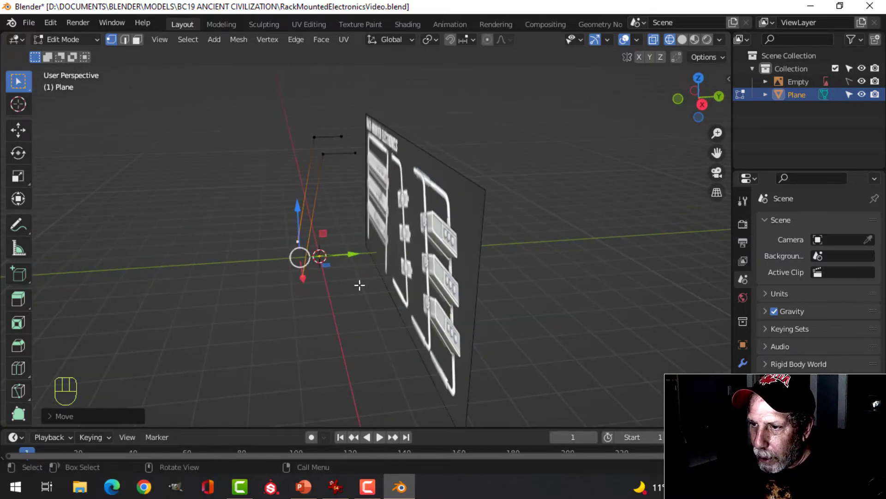
Step: Extrude the two bottom vertices back along the Y axis to form the rack's feet
left_click_drag(353, 255, 342, 283)
mouse_move(342, 283)
middle_mouse_down()
mouse_move(447, 272)
mouse_move(400, 275)
mouse_move(359, 293)
mouse_move(453, 273)
mouse_move(352, 297)
mouse_move(349, 287)
middle_mouse_up()
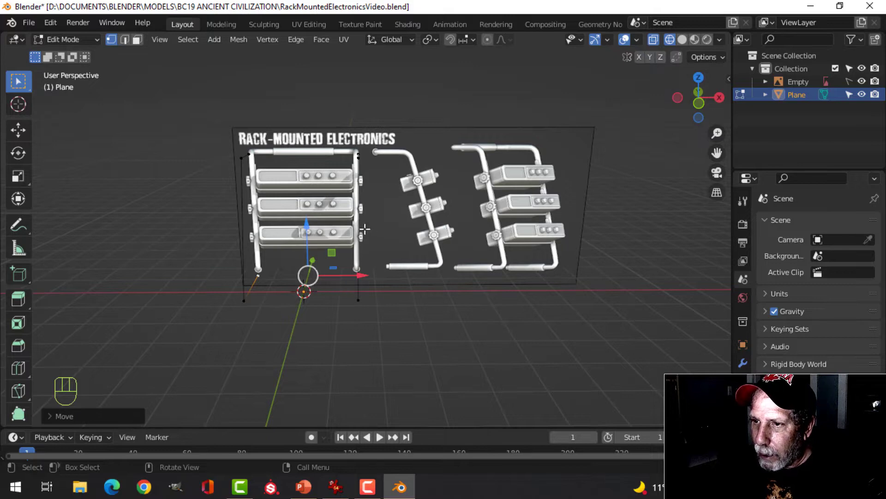
middle_click_drag(365, 229, 305, 233)
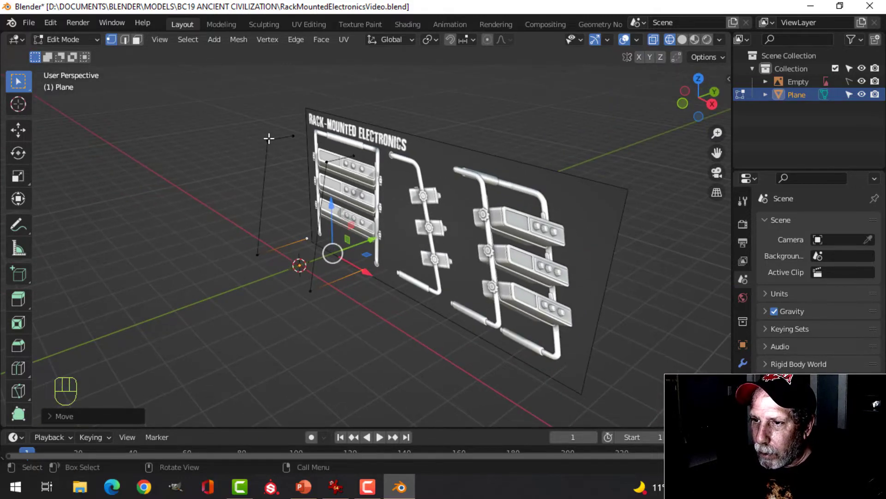
Step: Connect the two top rear vertices with an edge to form the upper crossbar
left_click(268, 138)
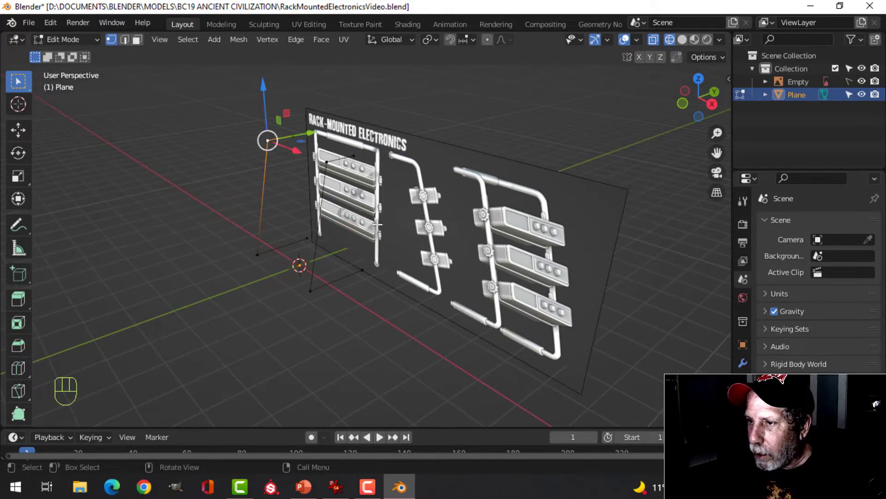
middle_click_drag(377, 224, 420, 216)
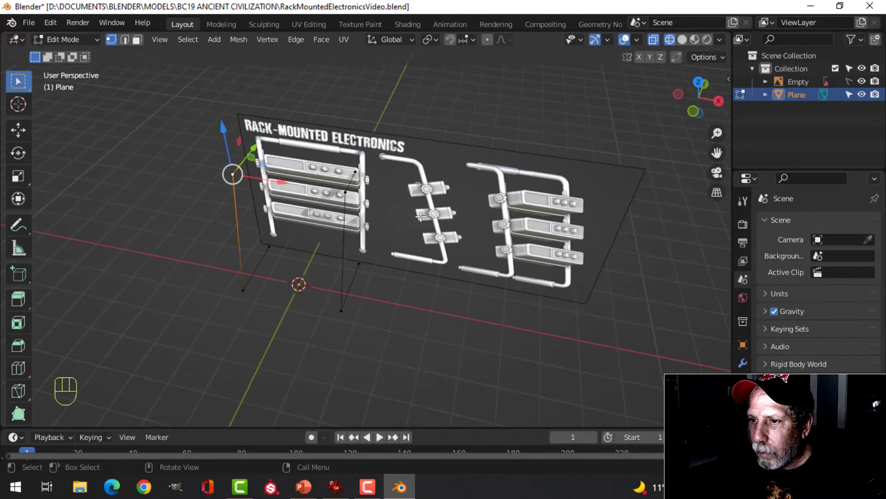
left_click(358, 167)
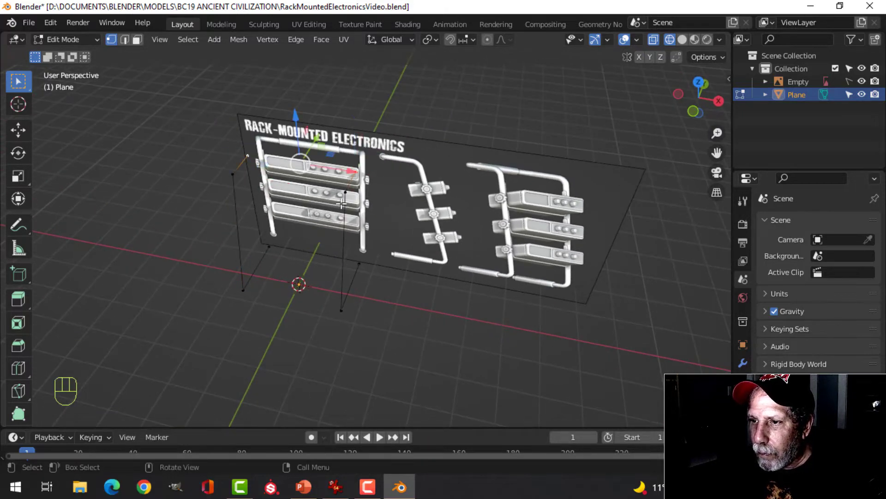
mouse_move(241, 134)
middle_mouse_down()
mouse_move(425, 187)
mouse_move(388, 206)
mouse_move(341, 204)
mouse_move(377, 208)
mouse_move(480, 192)
mouse_move(436, 218)
mouse_move(292, 232)
middle_mouse_up()
Step: Return to solid shading and Object Mode, and hide the reference image
key("z")
left_click(466, 204)
key("Tab")
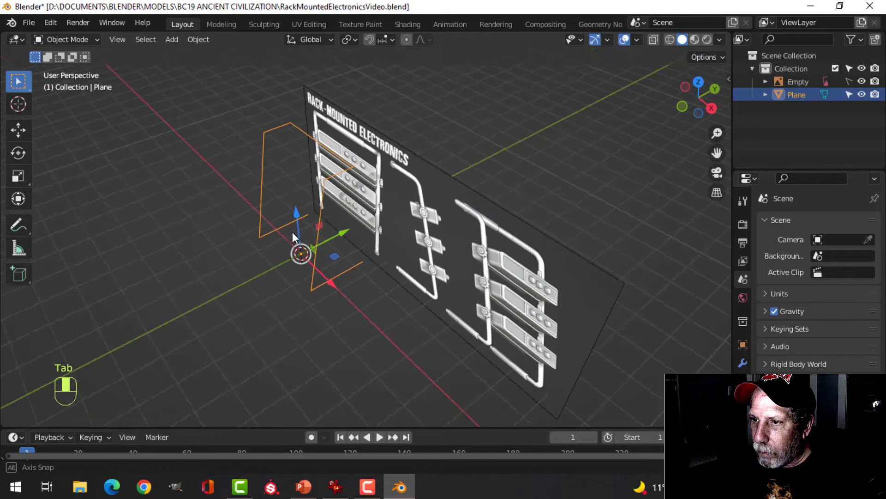
left_click(862, 82)
middle_click_drag(397, 189, 412, 202)
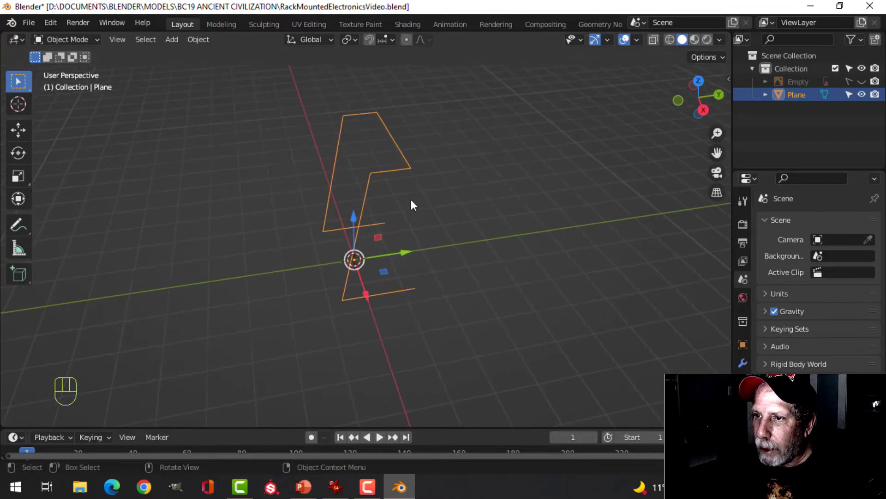
Step: In Edit Mode, select the four corner vertices at the upper and lower ends of the slanted legs
key("Tab")
left_click(344, 119)
left_click(306, 241, "shift")
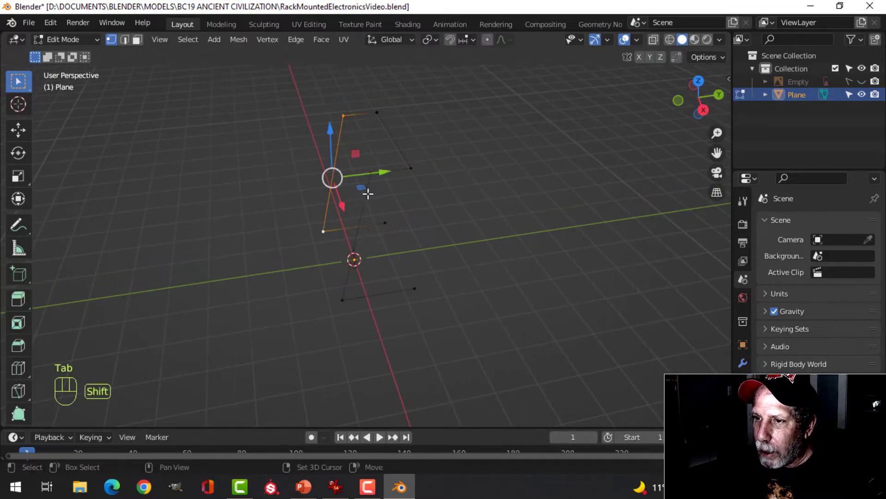
left_click(370, 170, "shift")
middle_click_drag(329, 304, 310, 283)
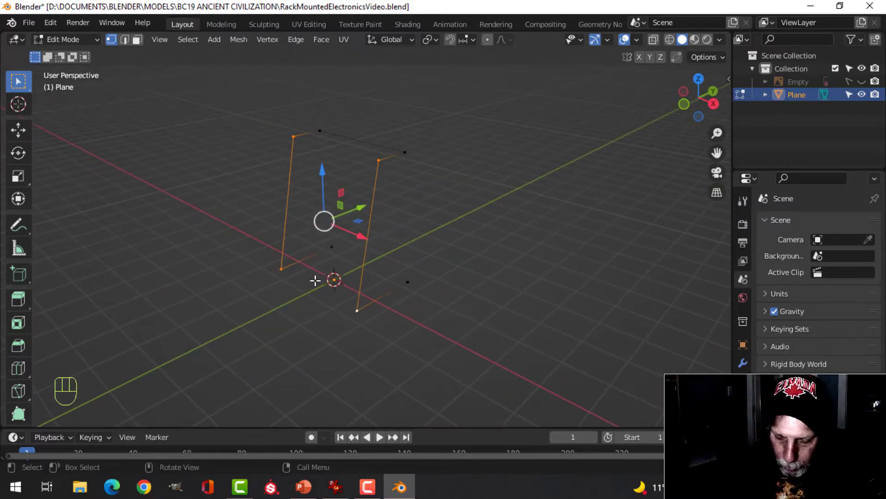
key("shift+ctrl+b")
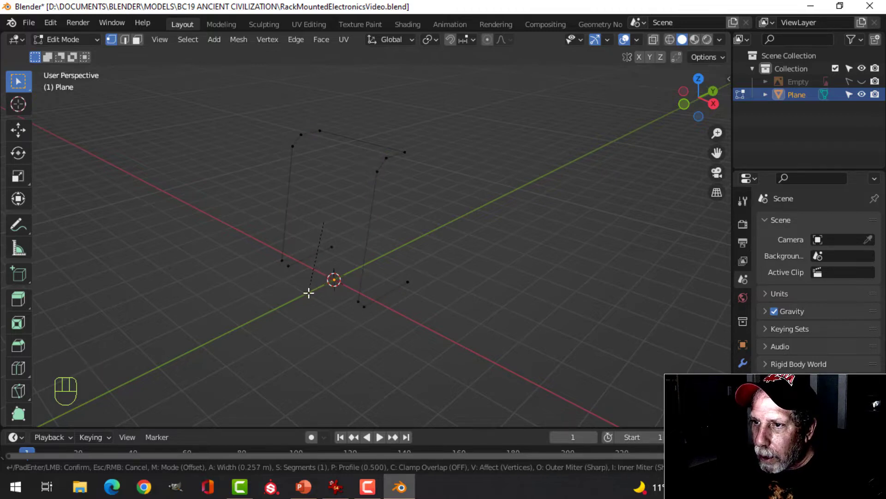
scroll(309, 292, "up", 1)
scroll(308, 293, "up", 1)
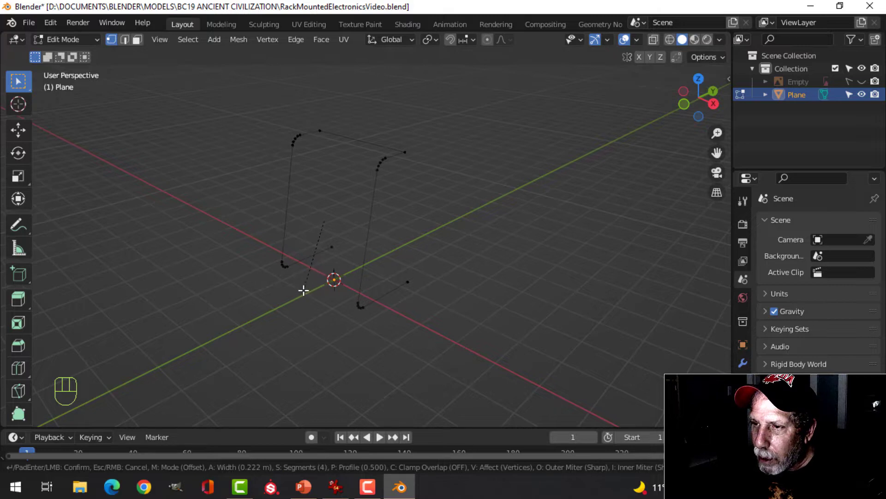
key("Escape")
Step: Add the two crossbar corners to the selection and bevel all six vertices with 4 segments, about 0.21 m wide
left_click(327, 121, "shift")
left_click(407, 142, "shift")
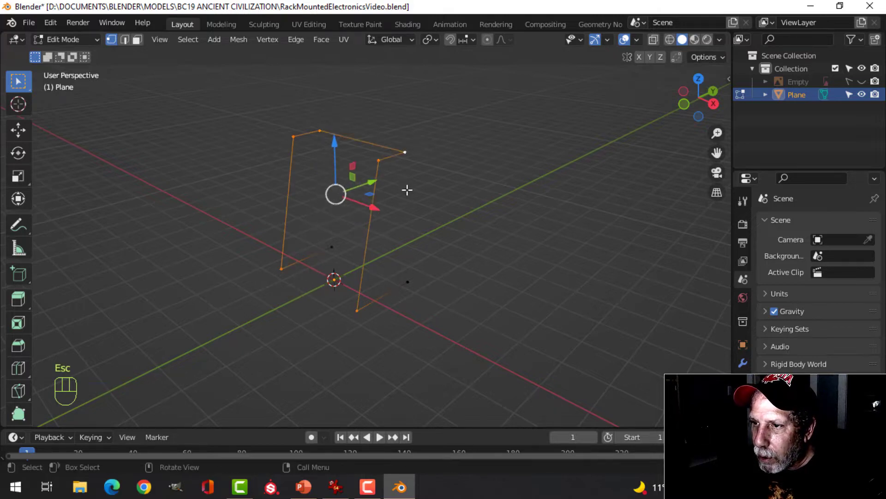
scroll(406, 190, "up", 2)
middle_click_drag(403, 212, 396, 232, "shift")
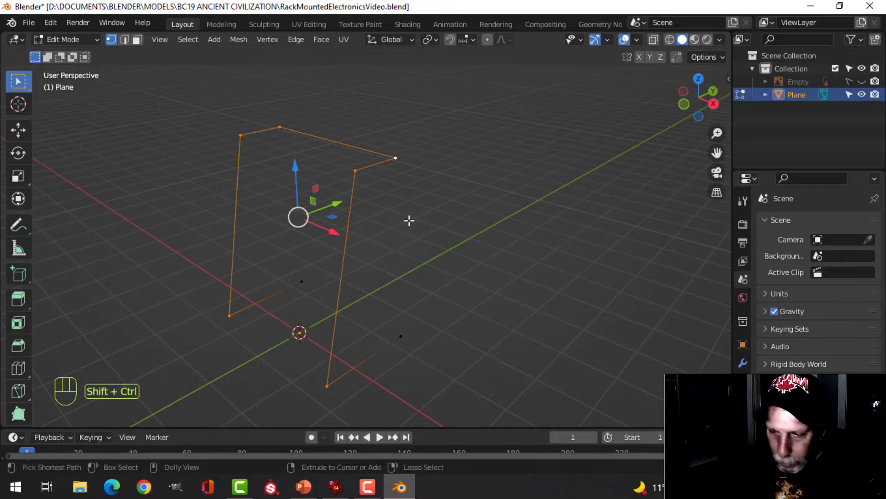
key("ctrl+shift+b")
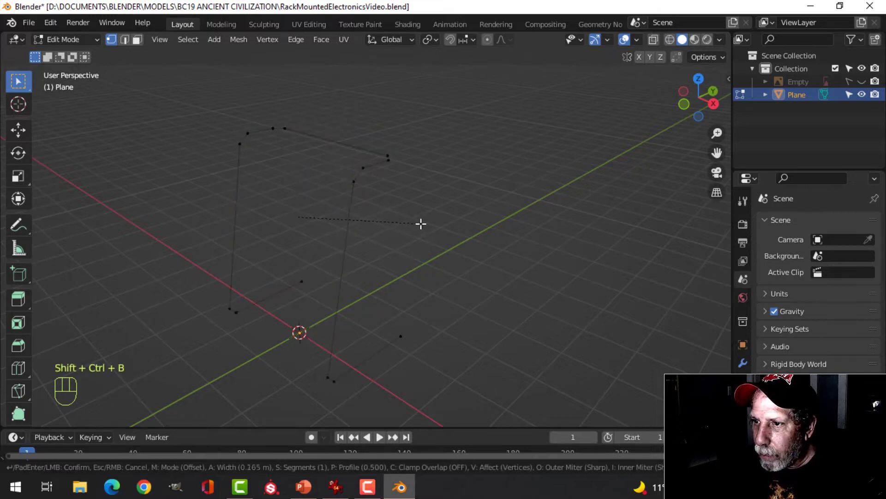
scroll(419, 223, "up", 1)
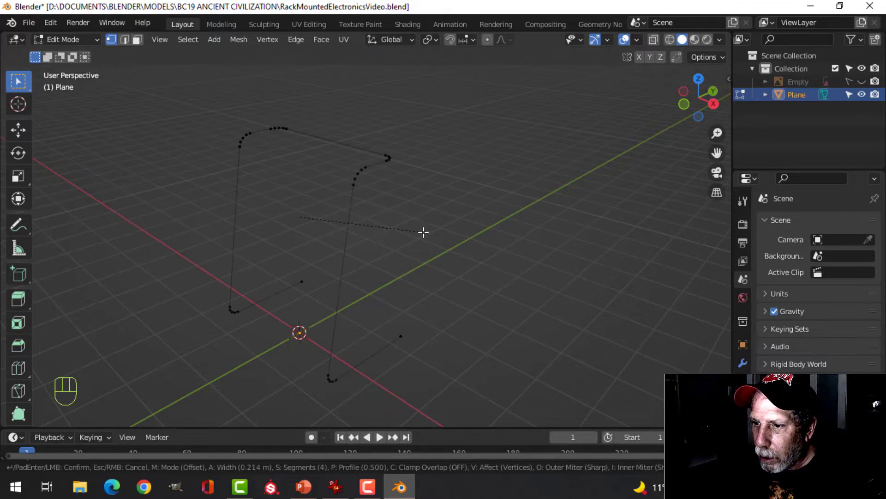
left_click(424, 232)
Step: Return to Object Mode and convert the frame mesh to a curve
key("Tab")
mouse_move(360, 233)
middle_mouse_down()
mouse_move(329, 206)
mouse_move(405, 209)
mouse_move(418, 257)
mouse_move(457, 184)
mouse_move(483, 196)
mouse_move(348, 205)
mouse_move(370, 193)
mouse_move(361, 226)
middle_mouse_up()
right_click(314, 130)
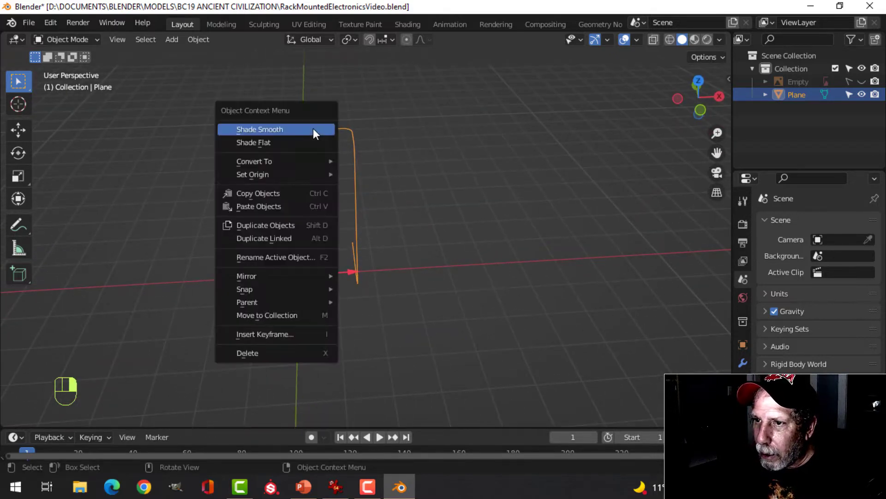
mouse_move(283, 162)
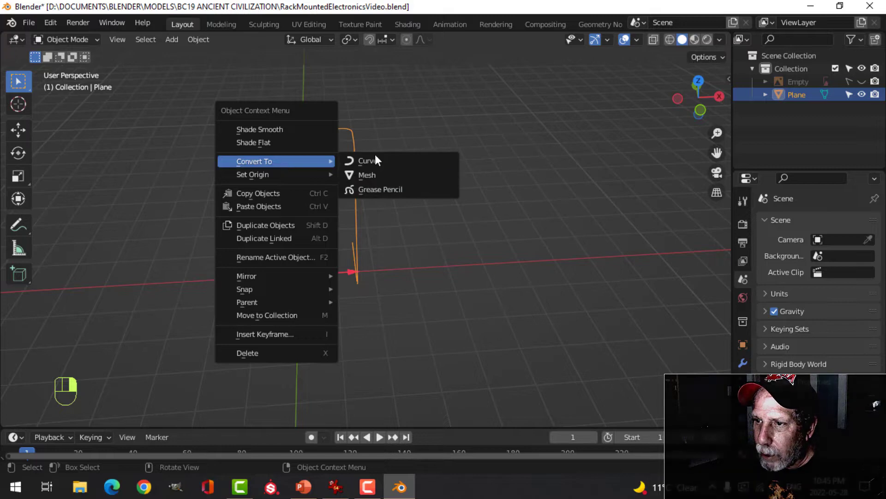
left_click(375, 160)
Step: Turn the frame curve into tubing with a round bevel depth of 0.081 m
left_click(743, 417)
scroll(788, 384, "down", 5)
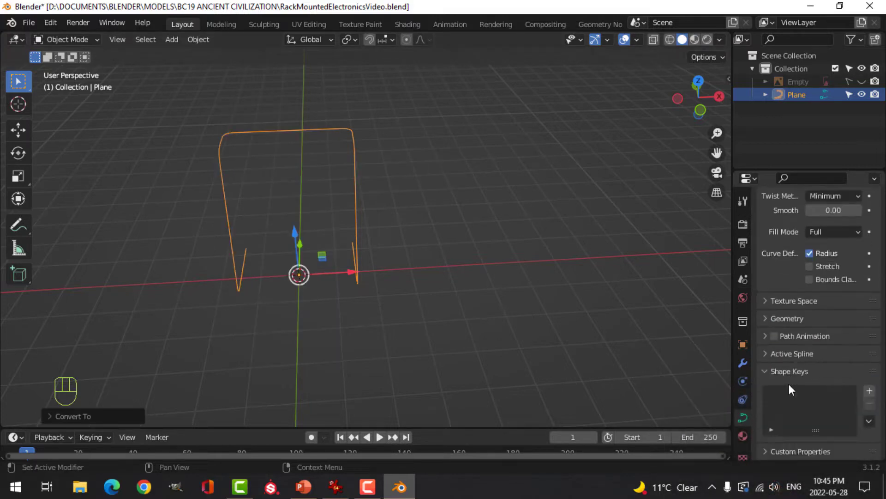
left_click(784, 318)
scroll(805, 339, "down", 5)
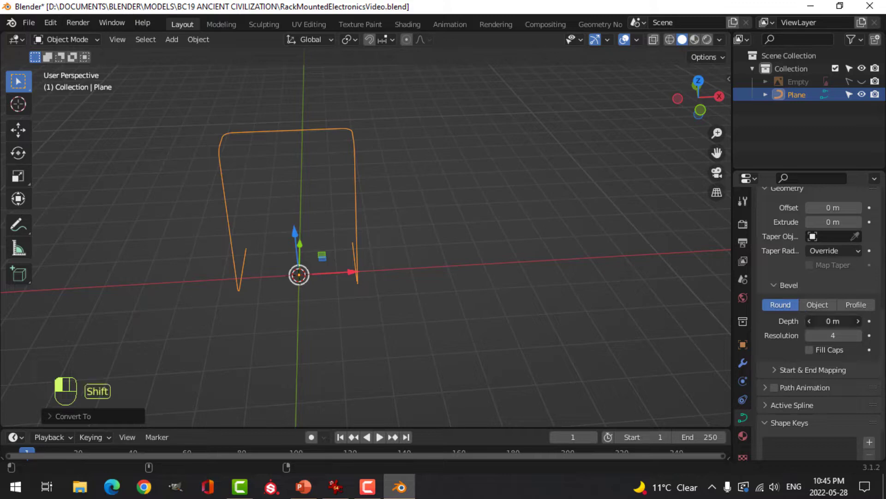
left_click_drag(833, 321, 858, 320, "shift")
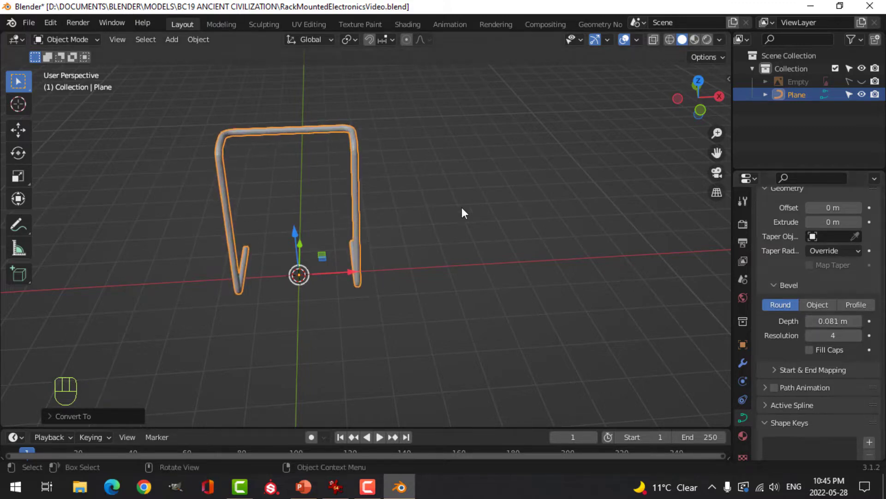
Step: Shade the tubular frame smooth and deselect it
right_click(354, 146)
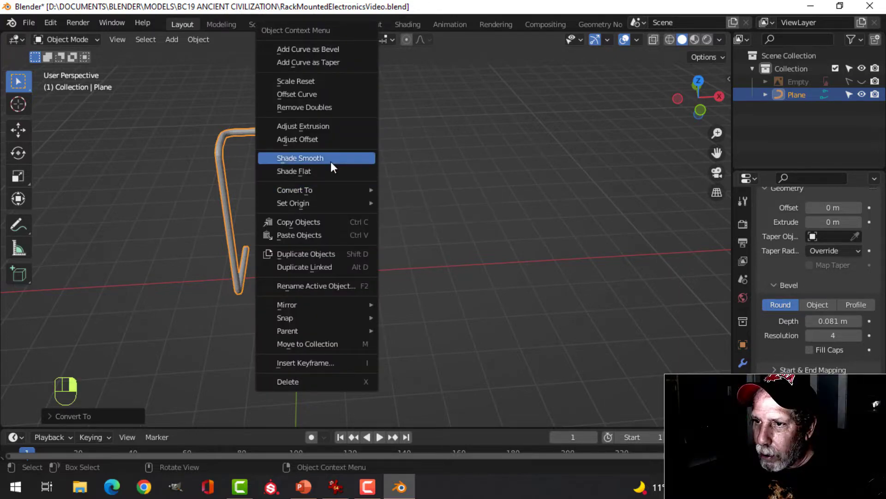
left_click(331, 160)
key("alt+a")
middle_click_drag(438, 262, 285, 268)
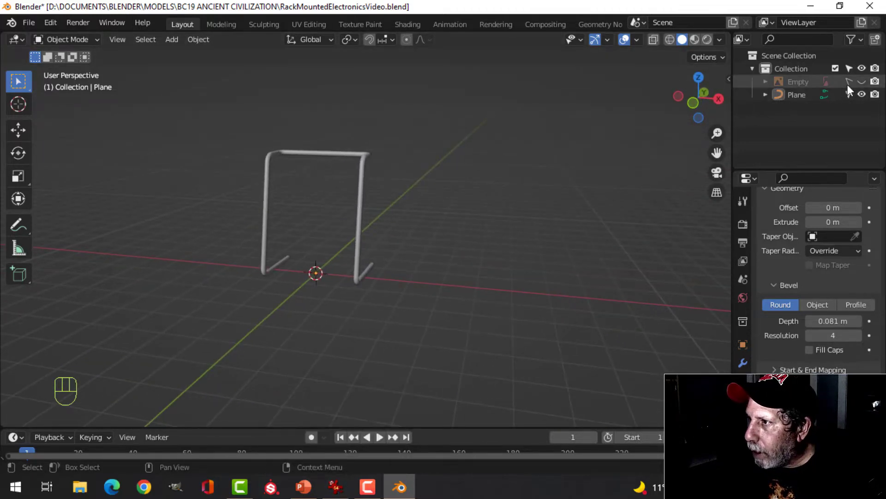
Step: Show the reference image in front view, examine the rack's tubes and thicker sleeves, and hide the image again
left_click(862, 82)
key("KP_1")
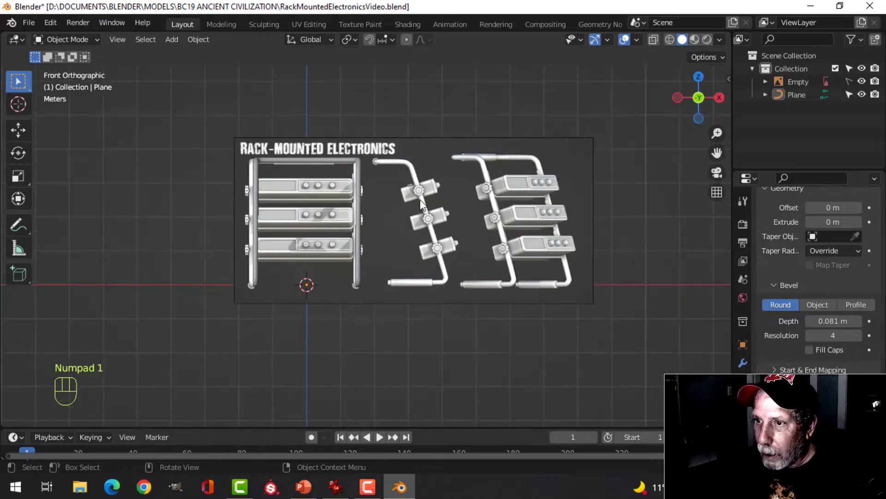
scroll(293, 217, "up", 6)
middle_click_drag(273, 270, 354, 249, "shift")
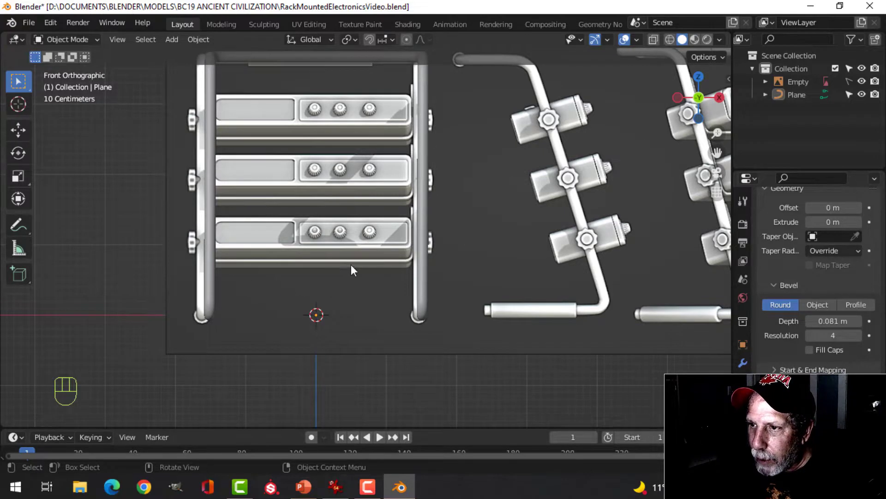
scroll(382, 207, "down", 1)
middle_click_drag(368, 162, 395, 161, "shift")
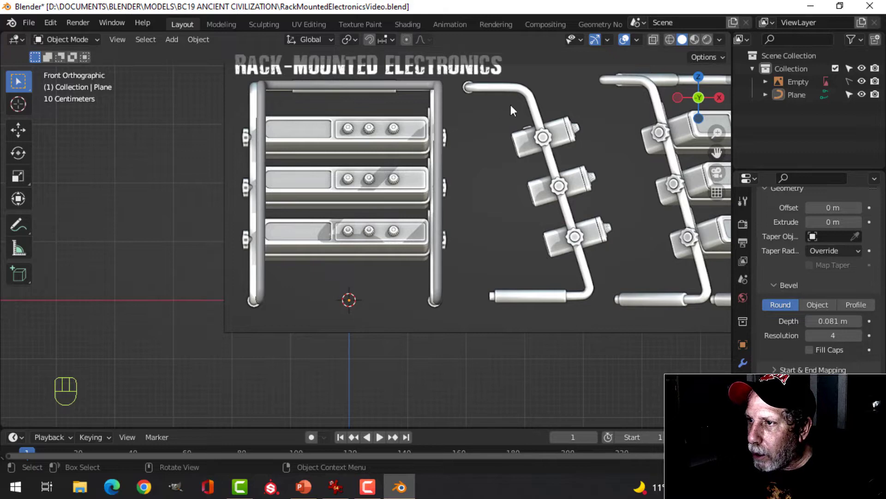
middle_click_drag(395, 292, 433, 293)
left_click(861, 81)
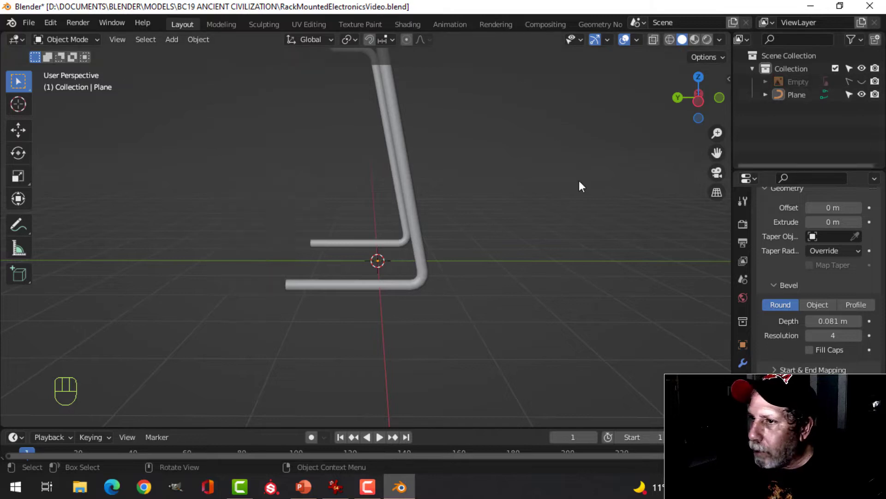
Step: Duplicate the two points at the ends of the frame's straight crossbar in place, separate them into their own curve, and select it in Object Mode
middle_click_drag(579, 180, 348, 215)
left_click(346, 102)
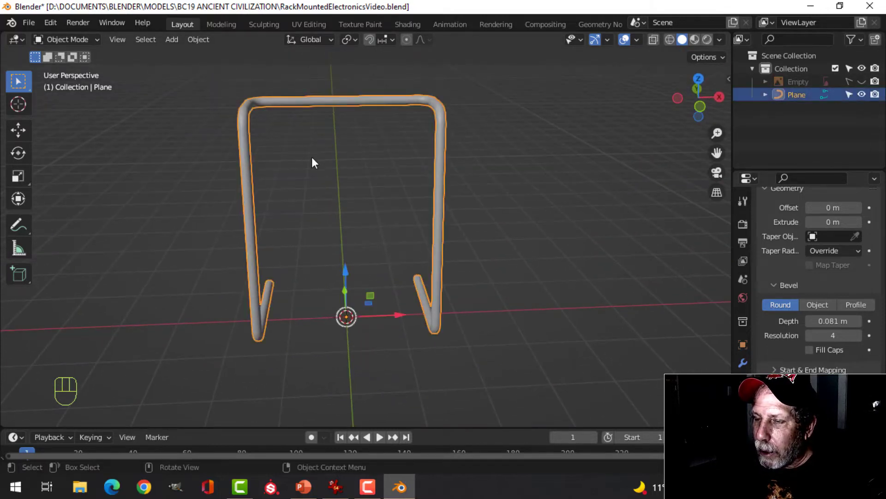
middle_click_drag(312, 160, 364, 239, "shift")
key("Tab")
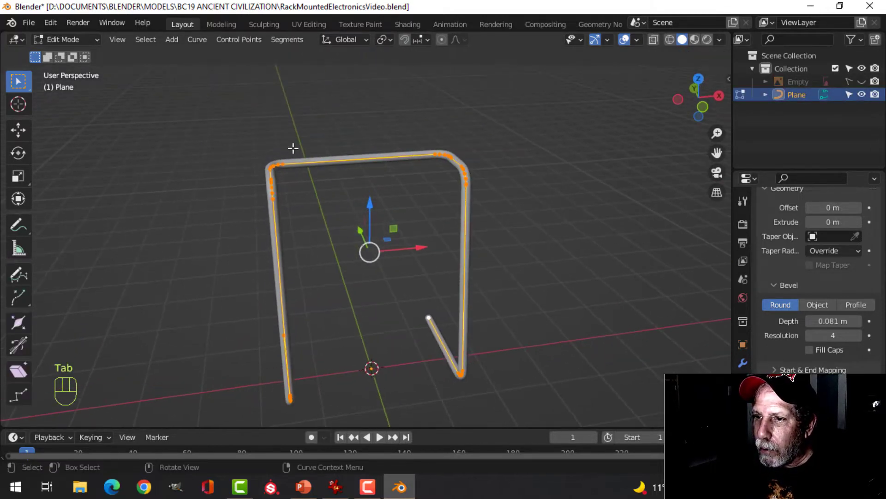
left_click(283, 163)
left_click(435, 155, "shift")
scroll(412, 215, "up", 3)
middle_click_drag(410, 218, 415, 252, "shift")
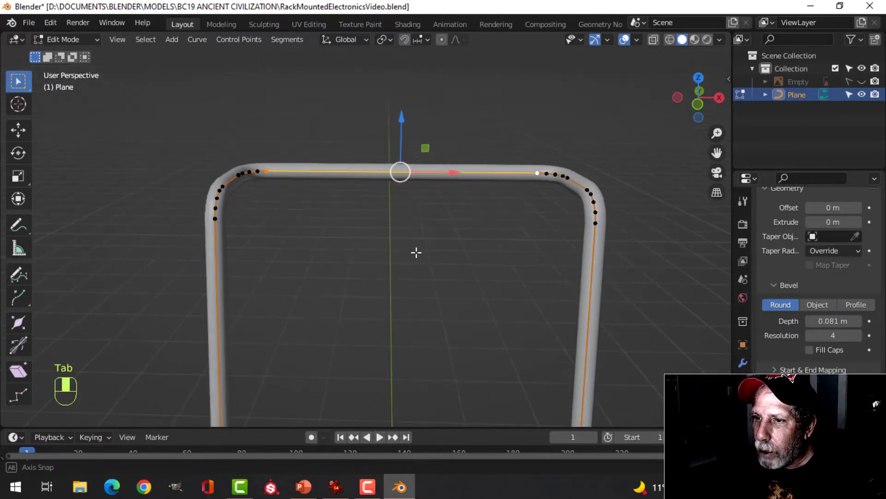
key("shift+d")
right_click(425, 253)
key("p")
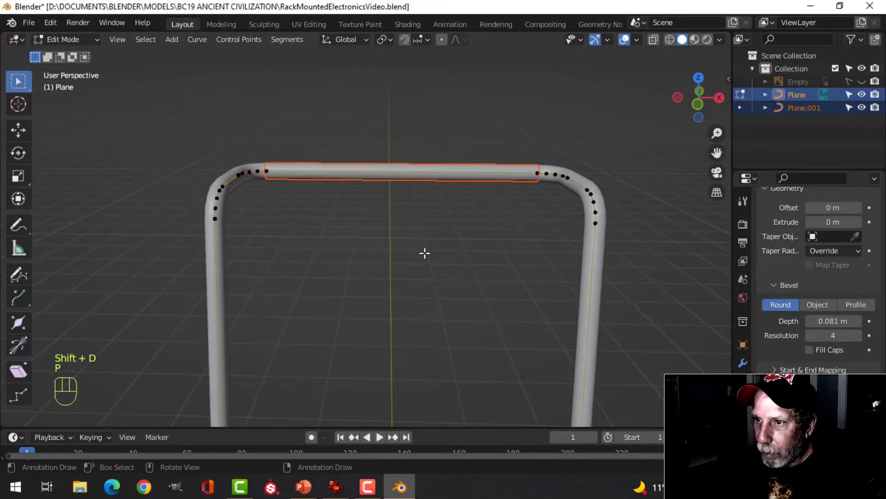
key("Tab")
left_click(410, 170)
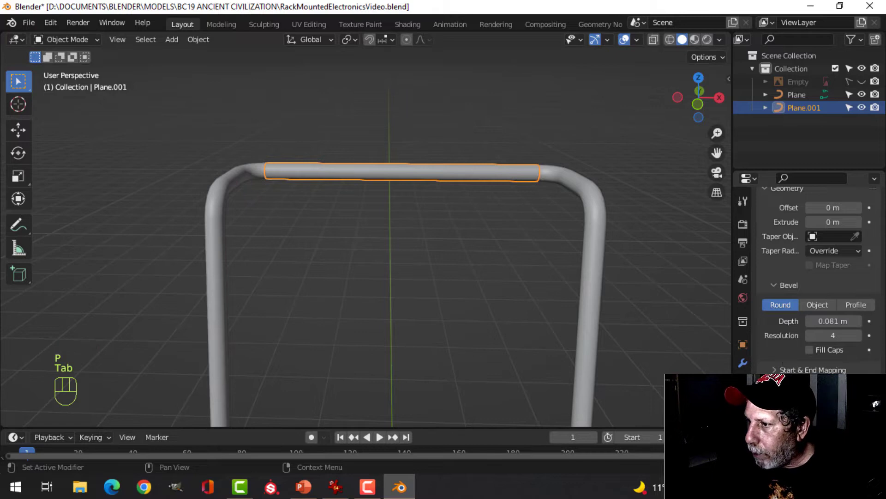
Step: Thicken the crossbar sleeve to a 0.119 m bevel depth, show the reference image, and shorten the sleeve by scaling its points to about 0.6
scroll(817, 277, "down", 2)
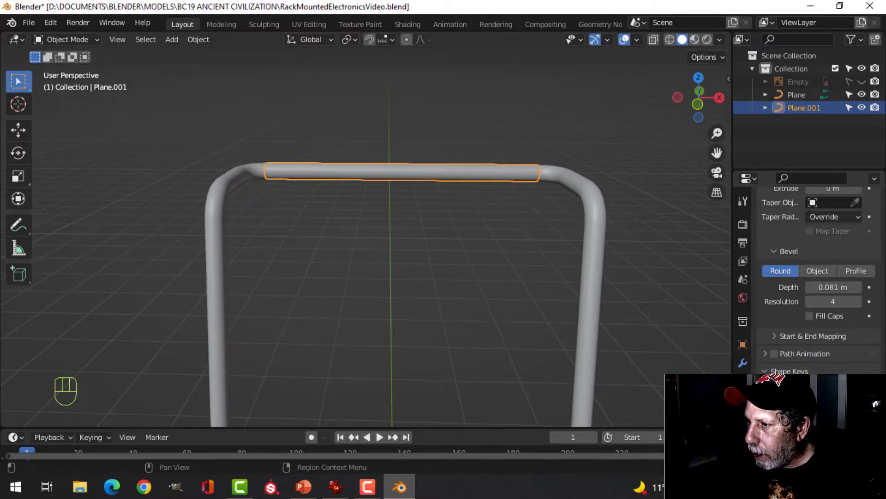
left_click_drag(833, 287, 858, 287, "shift")
left_click(861, 82)
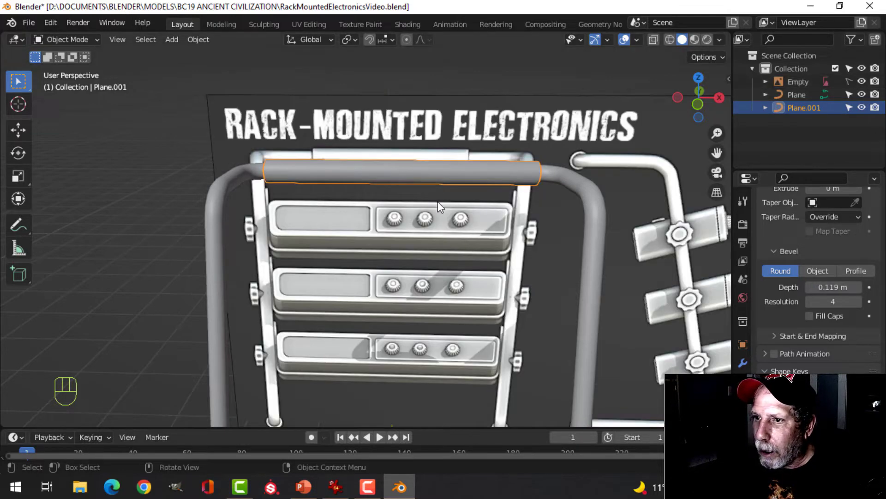
key("Tab")
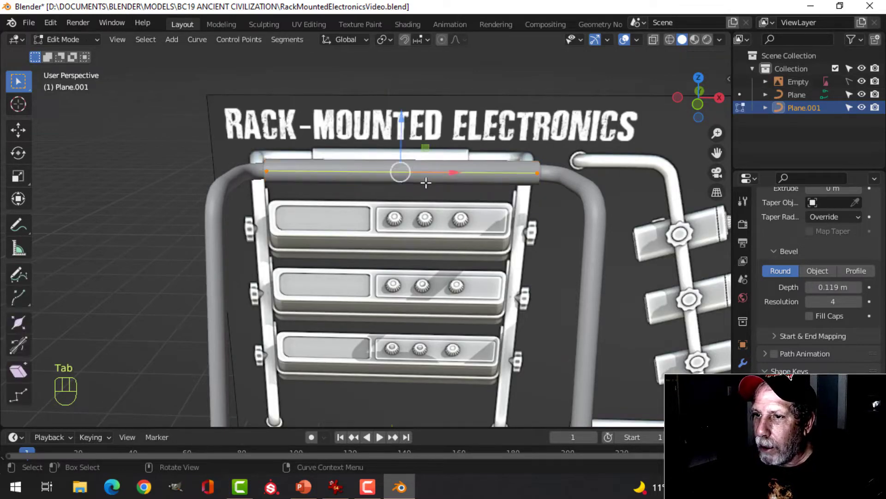
key("s")
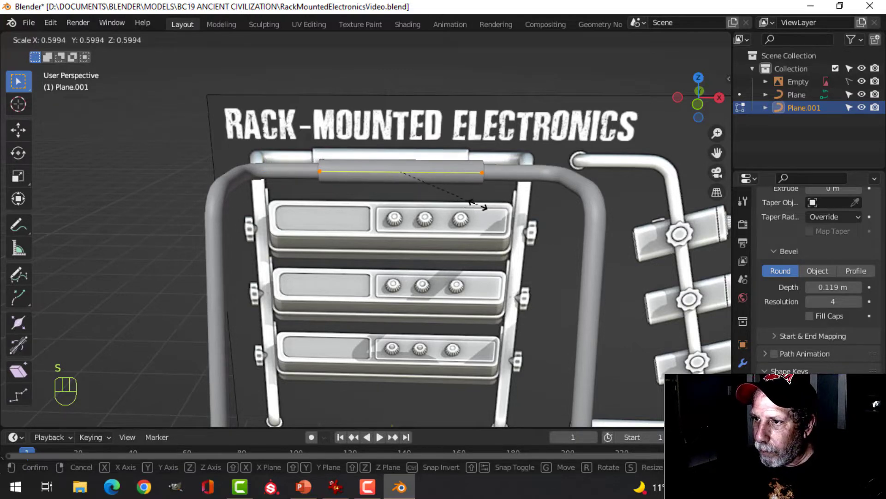
left_click(478, 205)
middle_click_drag(423, 239, 458, 193)
key("s")
left_click(449, 259)
key("Tab")
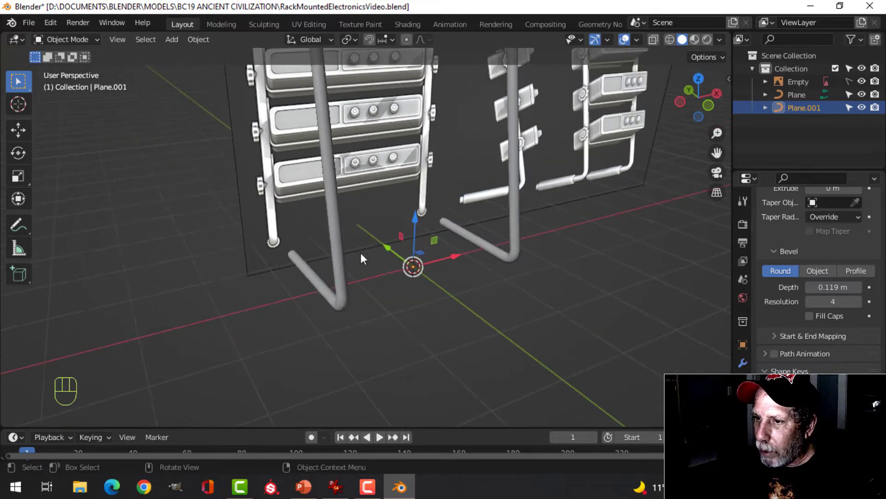
Step: In the frame curve's Edit Mode, duplicate the two end points of the left foot's straight segment in place
middle_click_drag(361, 255, 406, 282)
left_click(323, 301)
key("Tab")
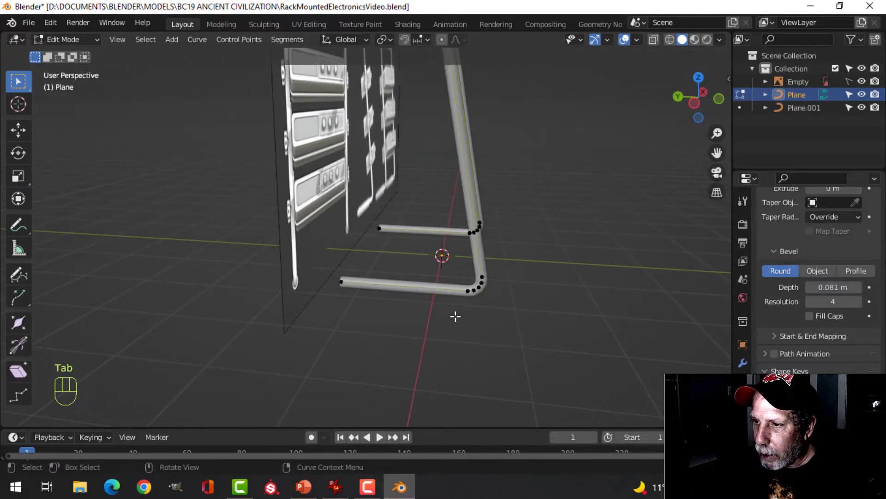
scroll(455, 313, "up", 2)
left_click(496, 314)
left_click(331, 301, "shift")
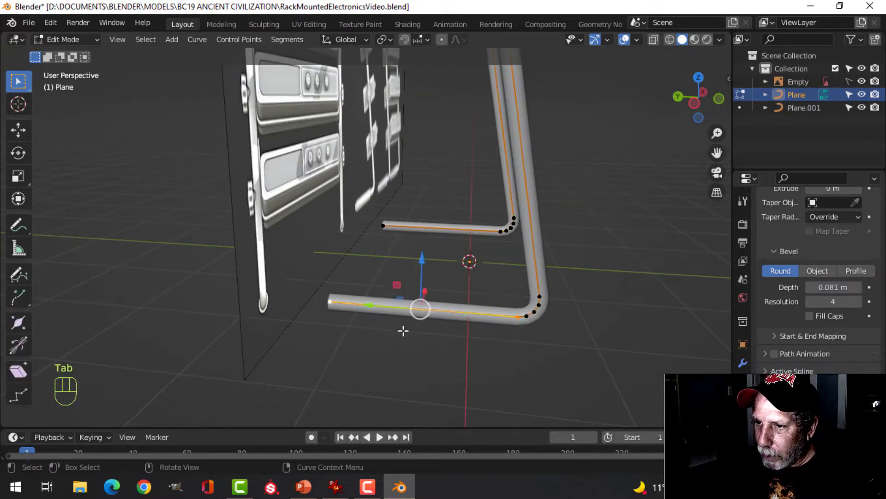
middle_click_drag(403, 328, 374, 296)
key("shift+d")
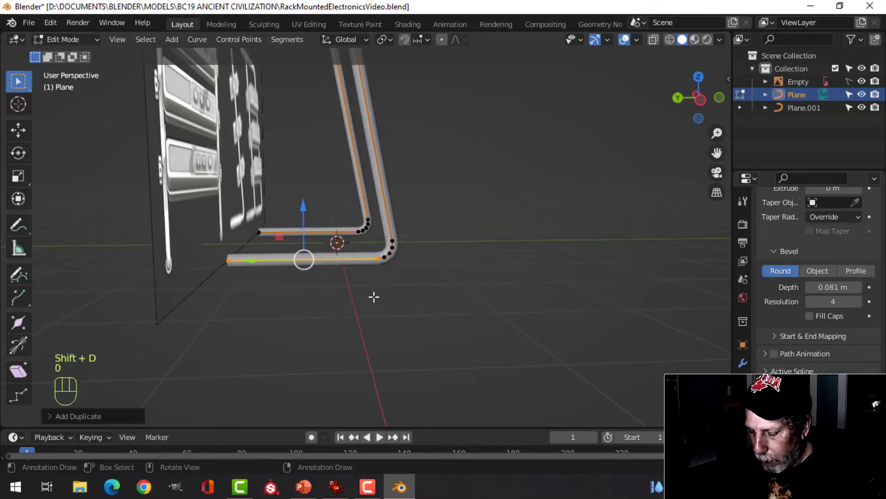
key("Return")
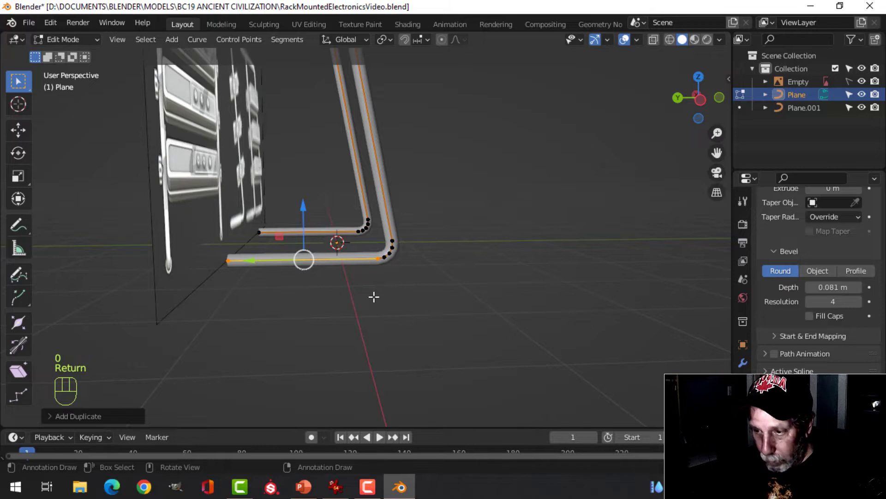
Step: Separate the duplicated left foot segment into its own curve object and return to Object Mode
key("Tab")
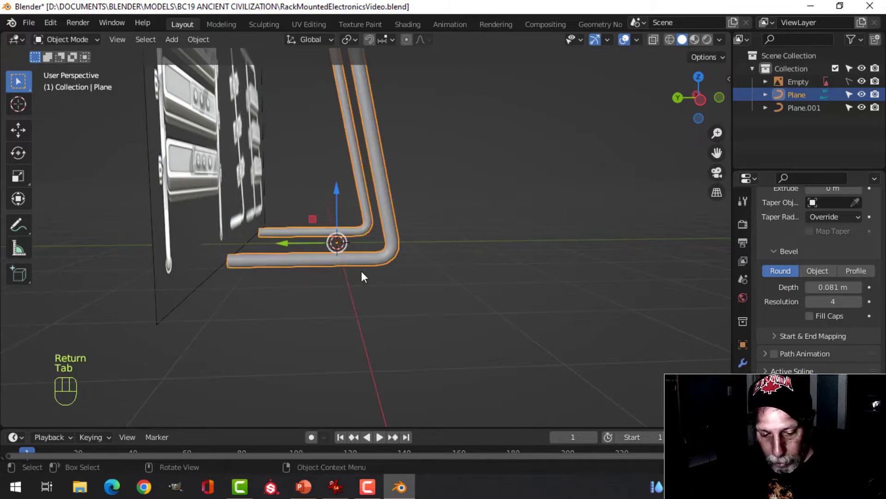
key("Tab")
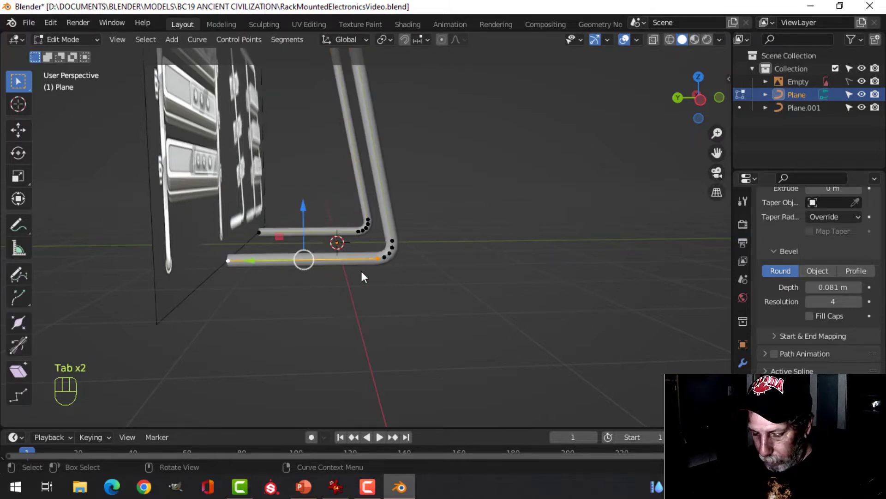
key("p")
left_click(361, 270)
key("Tab")
left_click(348, 263)
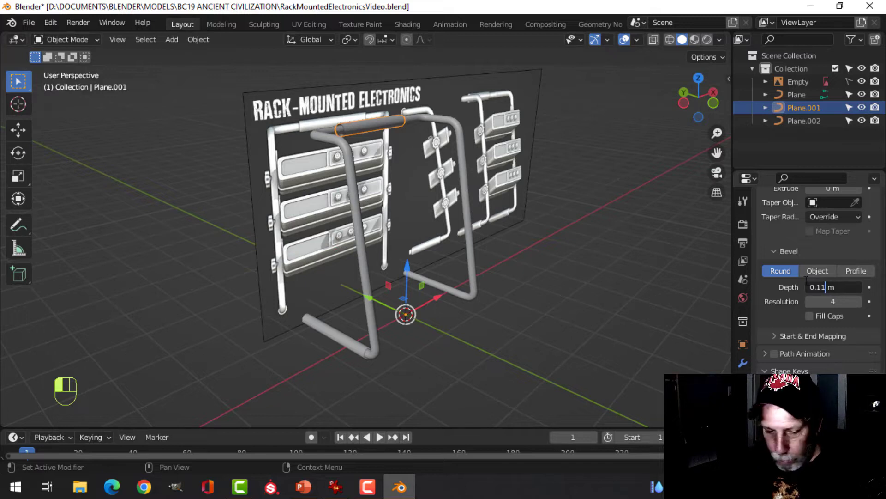
Step: Set the bevel depth of both the crossbar sleeve and the left foot sleeve to 0.112 m
key("Return")
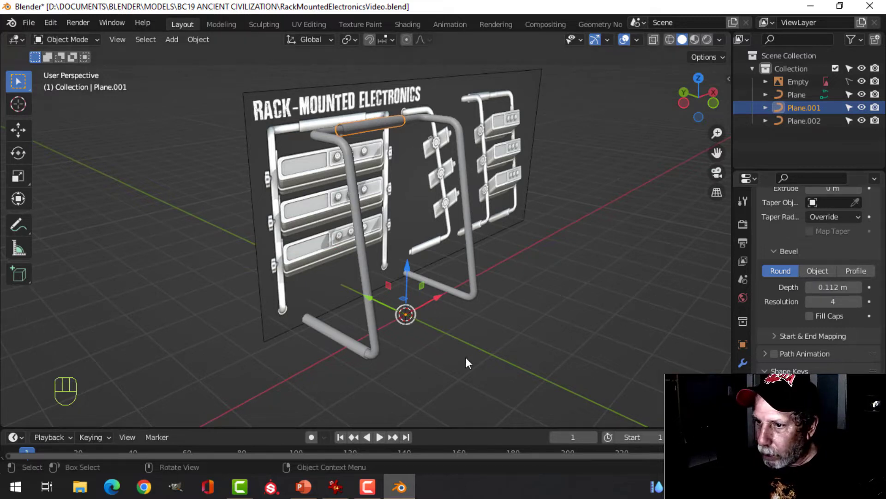
left_click(329, 339)
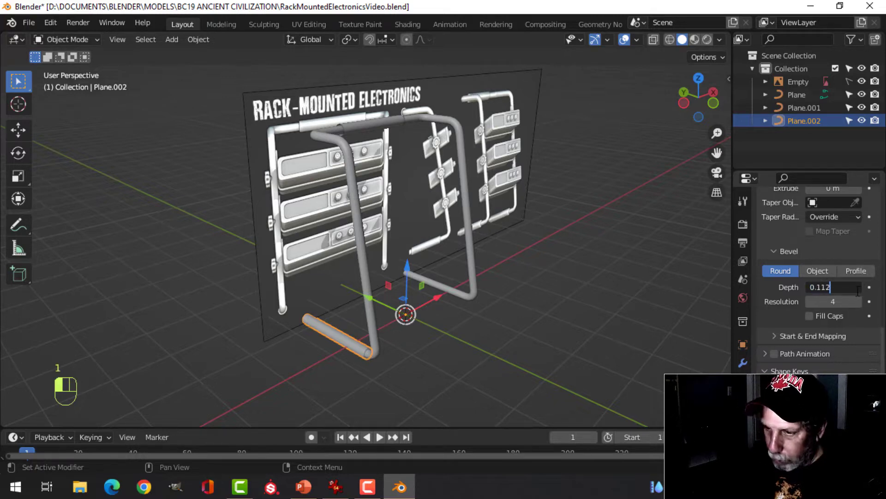
key("Return")
Step: Shorten the left foot sleeve by moving both end points inward along Y, then return to Object Mode and deselect
middle_click_drag(469, 317, 357, 334)
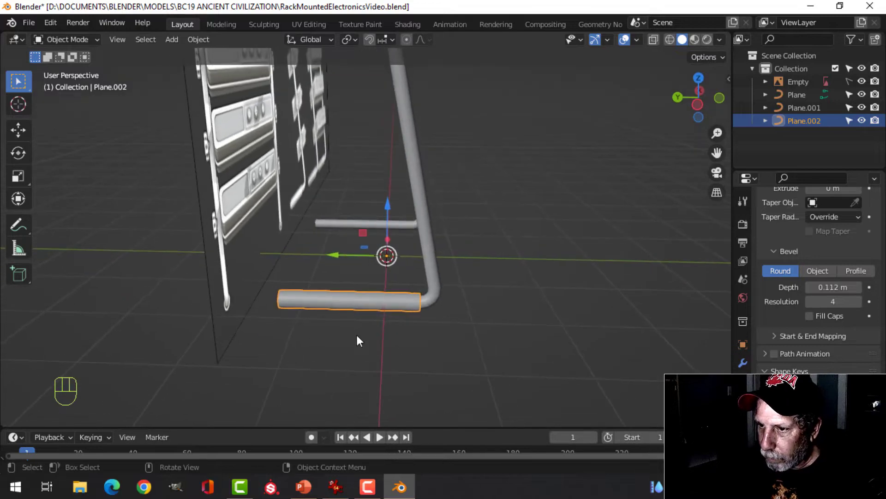
key("Tab")
mouse_move(250, 298)
left_mouse_down()
mouse_move(229, 299)
mouse_move(237, 300)
left_mouse_up()
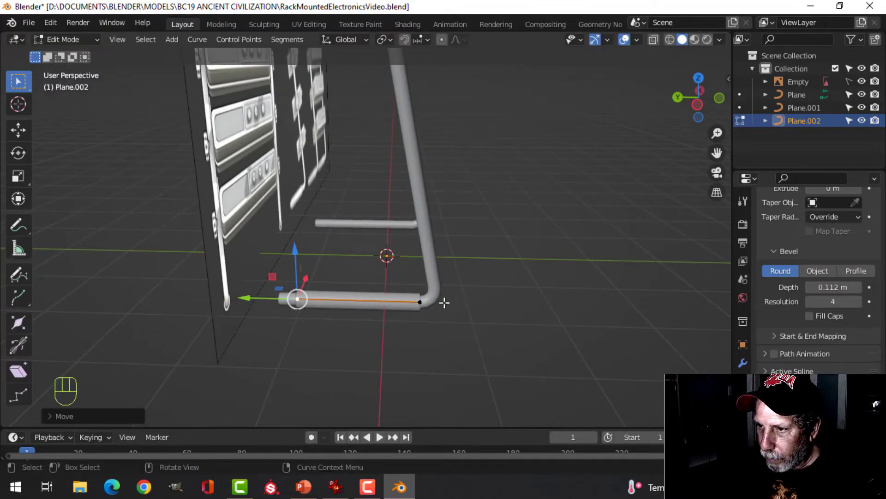
left_click(426, 303)
left_click_drag(375, 300, 345, 299)
key("Tab")
middle_click_drag(471, 295, 347, 177)
key("alt+a")
Step: Add a Mirror modifier on the X axis to the left foot sleeve to copy it onto the opposite foot
left_click(416, 303)
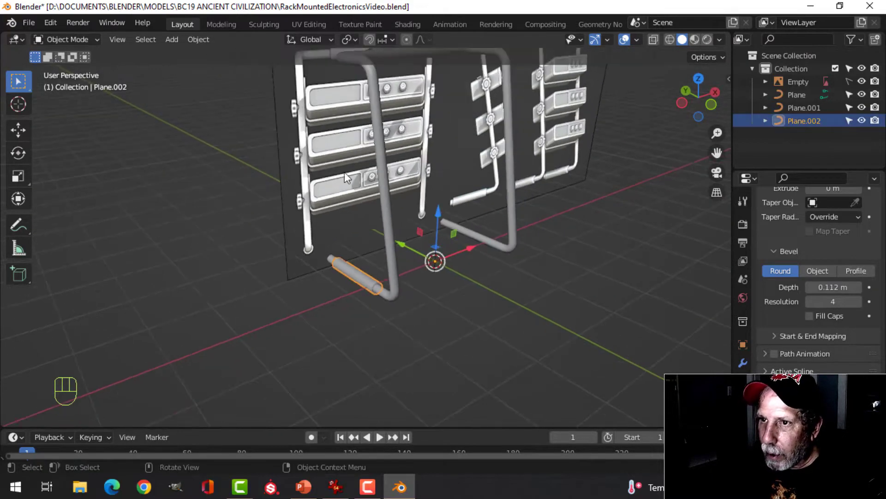
left_click(743, 362)
left_click(791, 221)
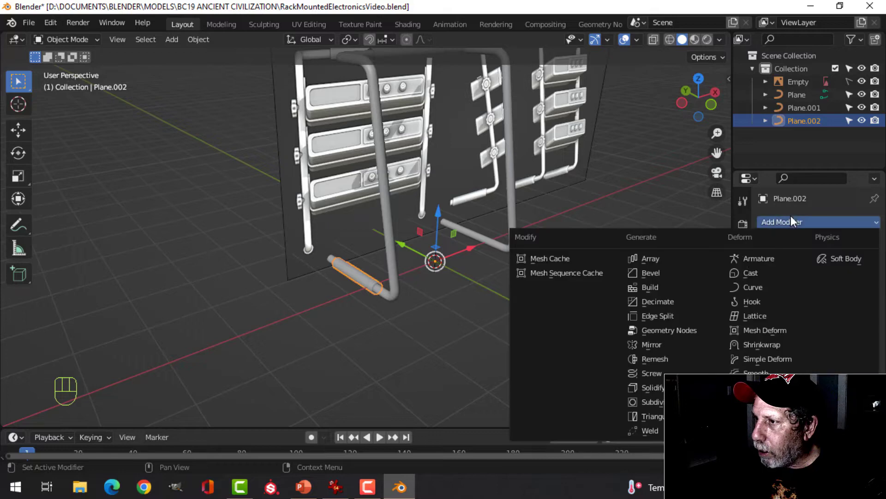
left_click(685, 344)
key("alt+a")
middle_click_drag(591, 286, 515, 281)
scroll(506, 278, "down", 2)
scroll(545, 280, "up", 1)
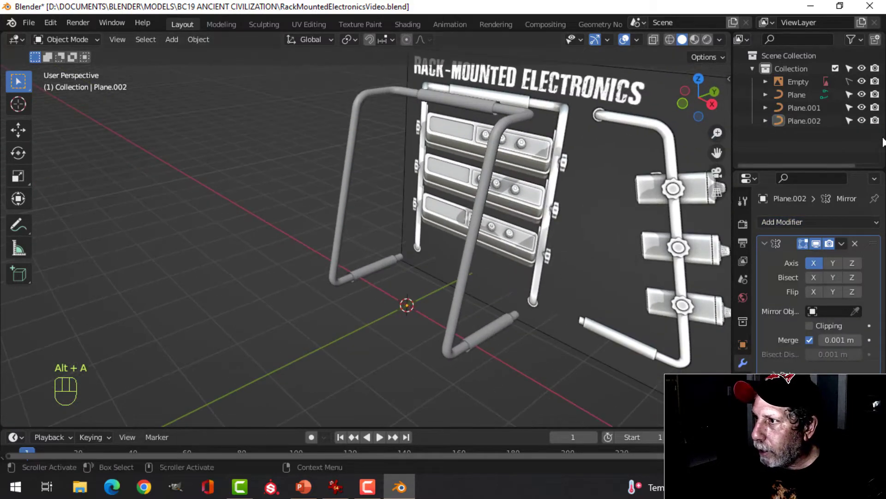
Step: Hide the reference image and save the file
left_click(862, 81)
middle_click_drag(458, 247, 624, 270)
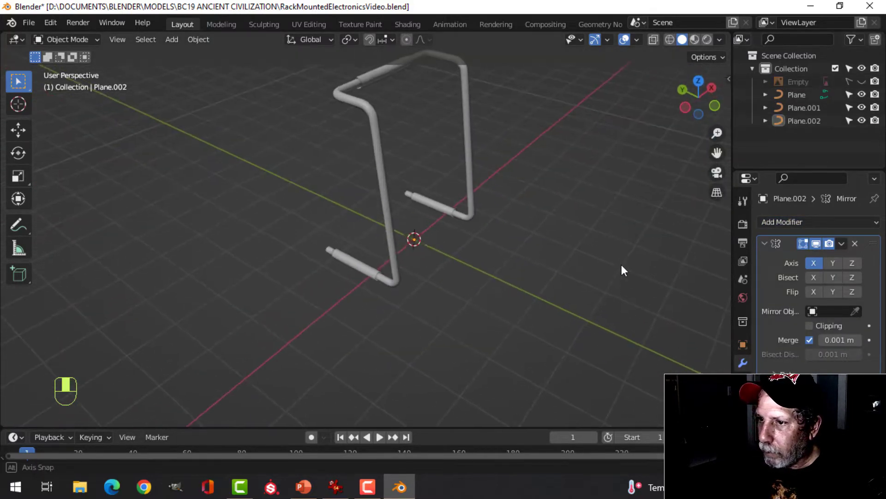
key("ctrl+s")
Step: Set the crossbar sleeve's curve preview resolution to 4
mouse_move(522, 253)
middle_mouse_down()
mouse_move(482, 262)
mouse_move(522, 251)
mouse_move(521, 269)
middle_mouse_up()
scroll(462, 267, "up", 3)
middle_click_drag(399, 219, 402, 296, "shift")
scroll(389, 166, "down", 2)
scroll(376, 159, "up", 1)
middle_click_drag(362, 160, 360, 211, "shift")
left_click(360, 165)
middle_click_drag(360, 164, 434, 226, "shift")
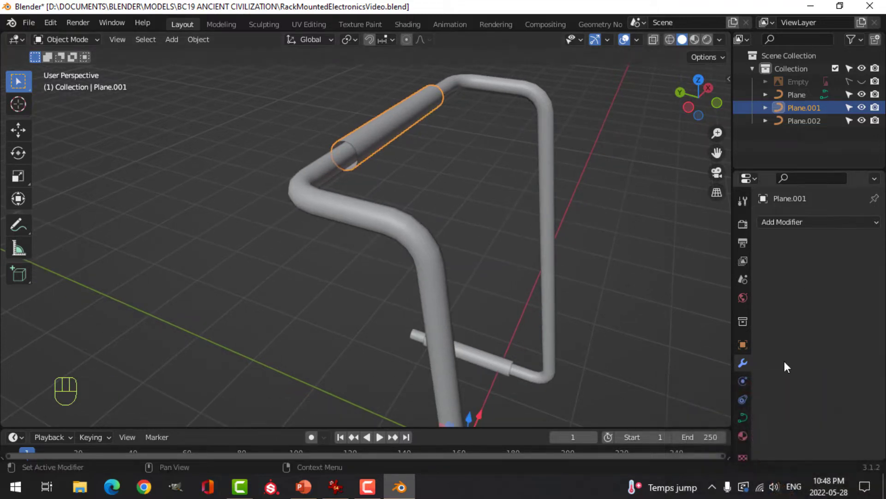
left_click(744, 418)
left_click(811, 279)
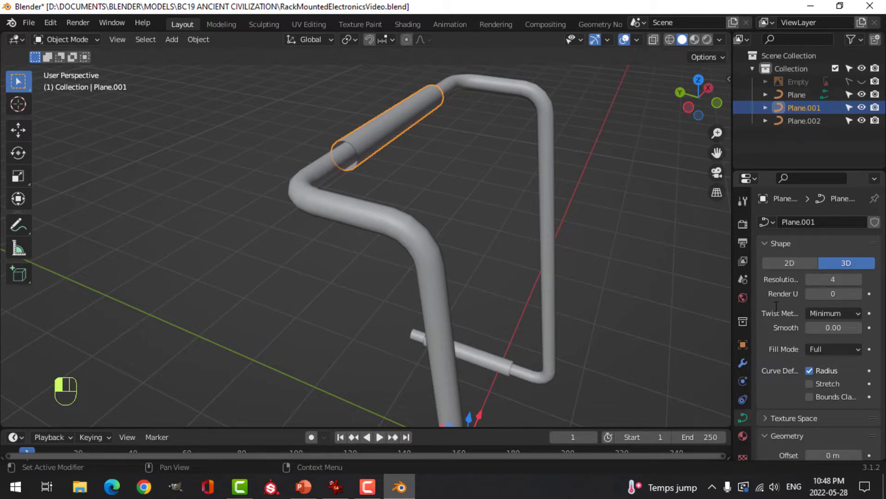
Step: Set the foot sleeve's curve preview resolution to 4
scroll(445, 282, "down", 2)
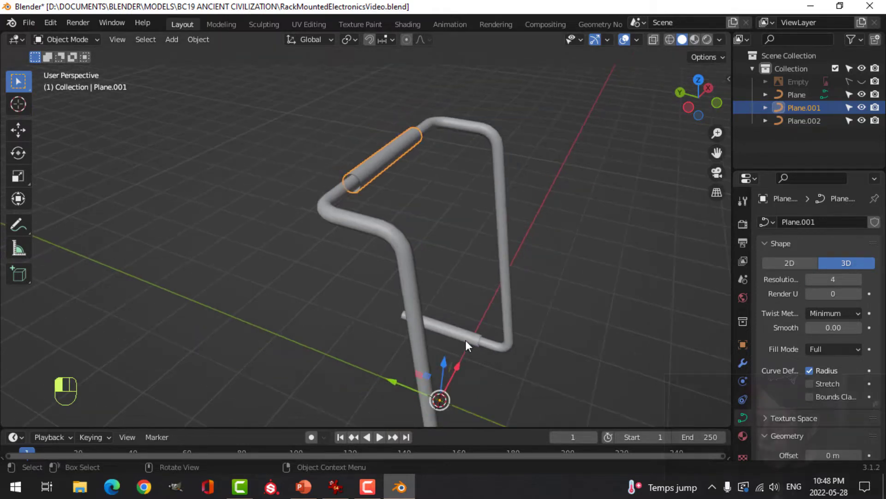
left_click(465, 339)
left_click(838, 280)
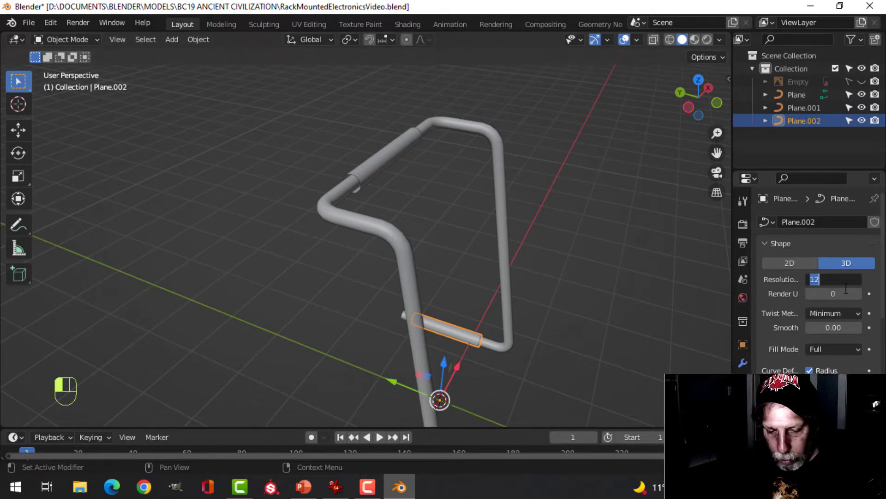
type("4")
key("Return")
scroll(480, 288, "down", 2)
middle_click_drag(470, 303, 465, 265, "shift")
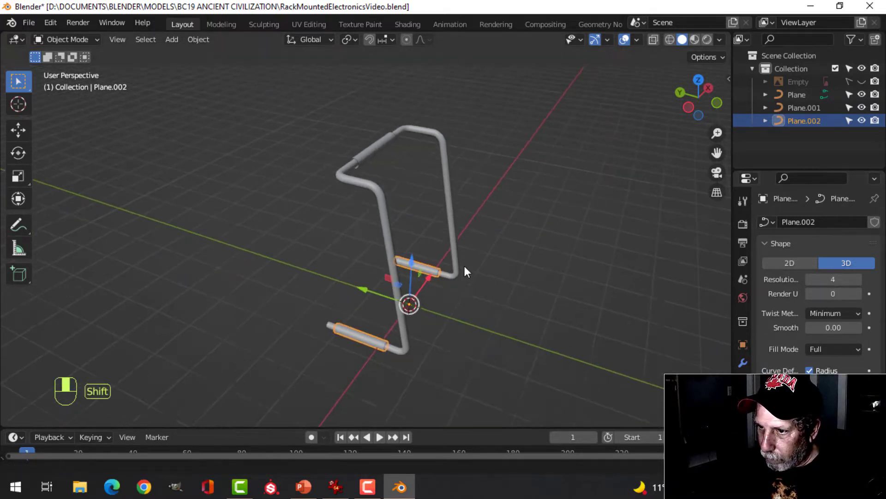
Step: Remove the Mirror modifier from the foot sleeve and convert the sleeve curve to a mesh
scroll(462, 268, "up", 2)
middle_click_drag(382, 332, 418, 310, "shift")
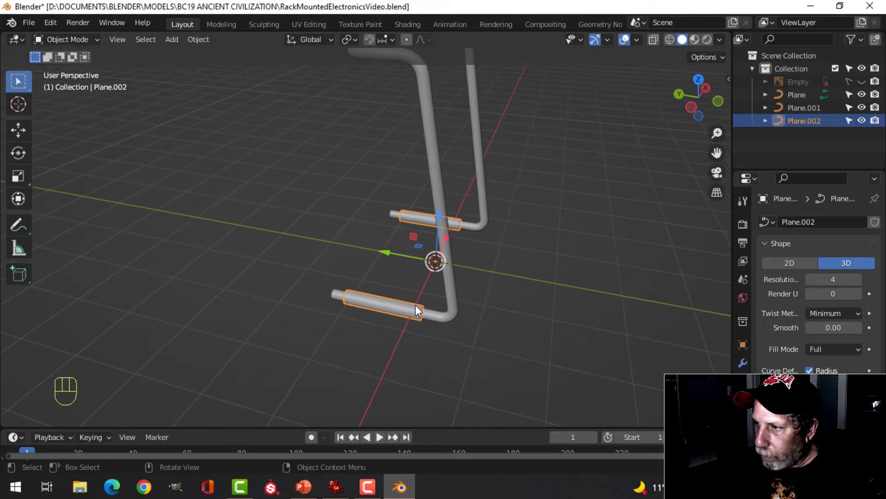
left_click(743, 363)
left_click(855, 243)
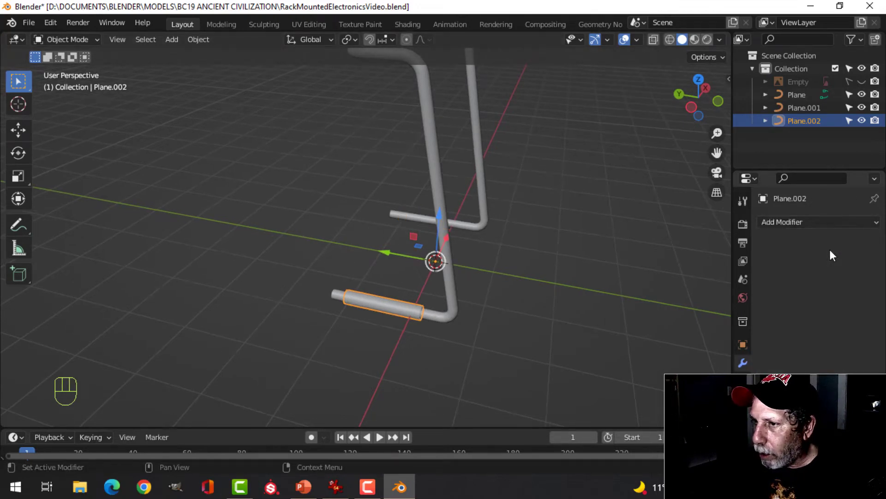
right_click(378, 309)
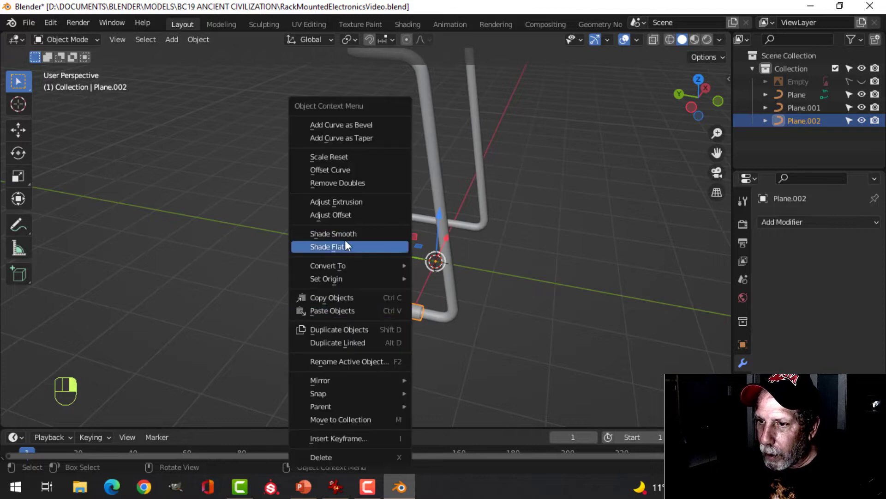
mouse_move(340, 267)
left_click(433, 282)
Step: In Edit Mode, extrude the edge loop at the foot sleeve's open-tube end and scale it inward to about 0.64 to meet the tube
scroll(398, 312, "up", 3)
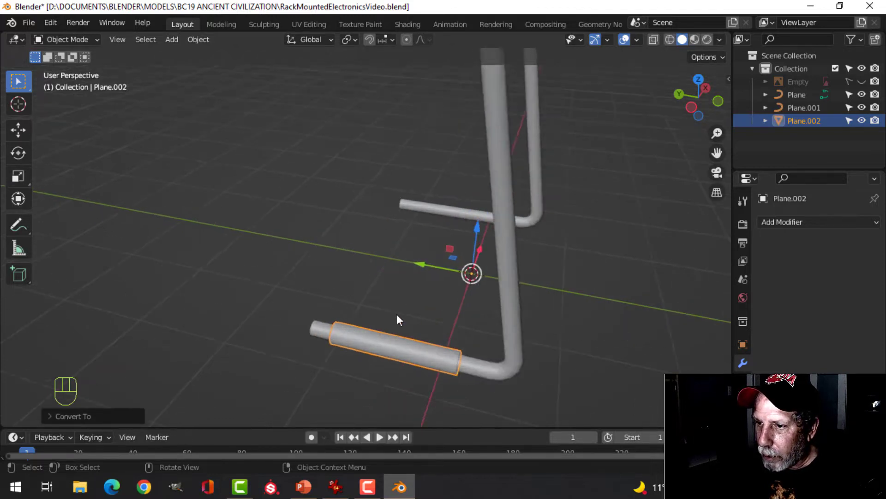
middle_click_drag(395, 330, 438, 330)
scroll(443, 314, "up", 3)
middle_click_drag(455, 273, 473, 154, "shift")
key("Tab")
middle_click_drag(316, 339, 392, 308)
key("alt+a")
scroll(395, 316, "up", 3)
key("2")
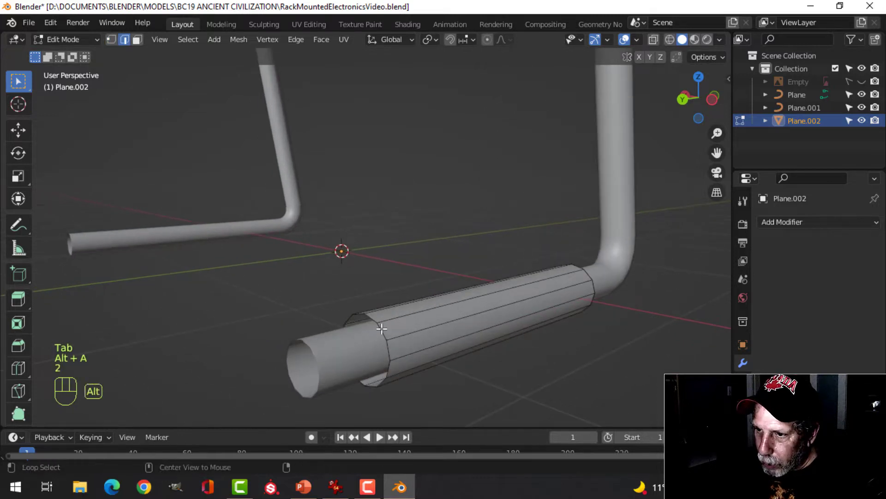
left_click(381, 329, "alt")
key("e")
key("s")
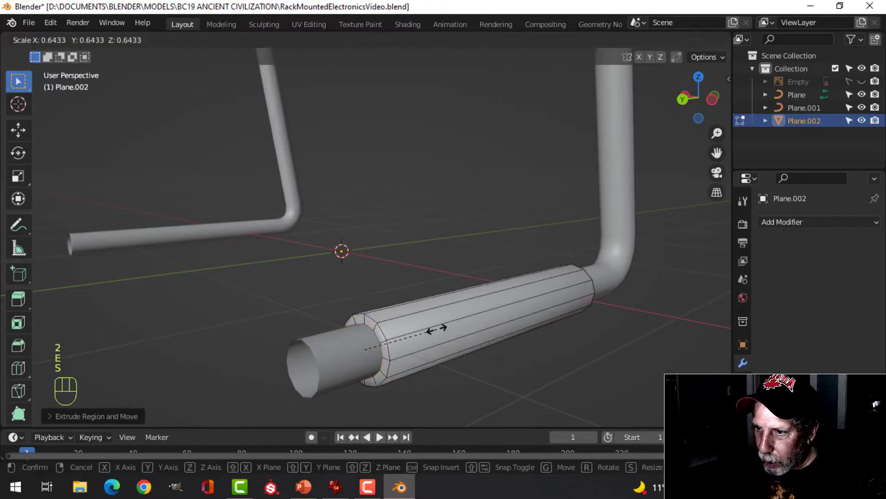
left_click(436, 329)
Step: Extrude the edge loop at the foot sleeve's bend end and scale it inward until it reaches the tube
middle_click_drag(552, 309, 469, 347)
key("alt+a")
middle_click_drag(552, 383, 324, 267, "shift")
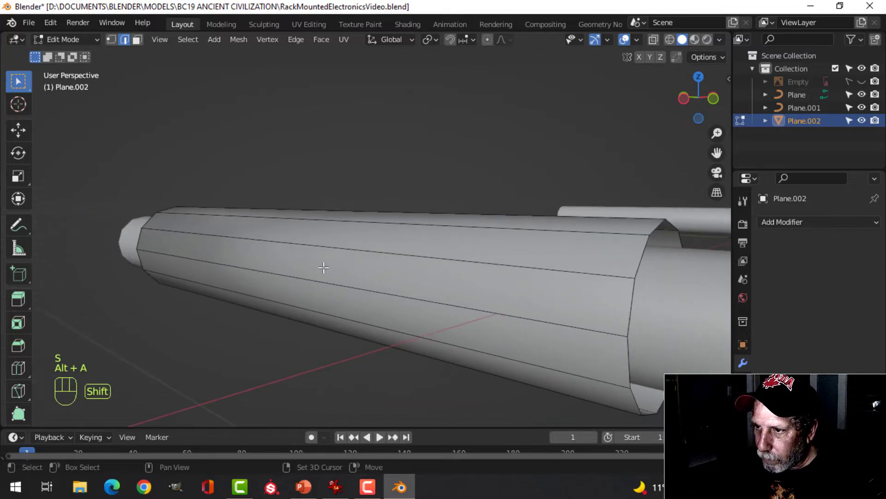
left_click(632, 266, "alt")
key("e")
key("s")
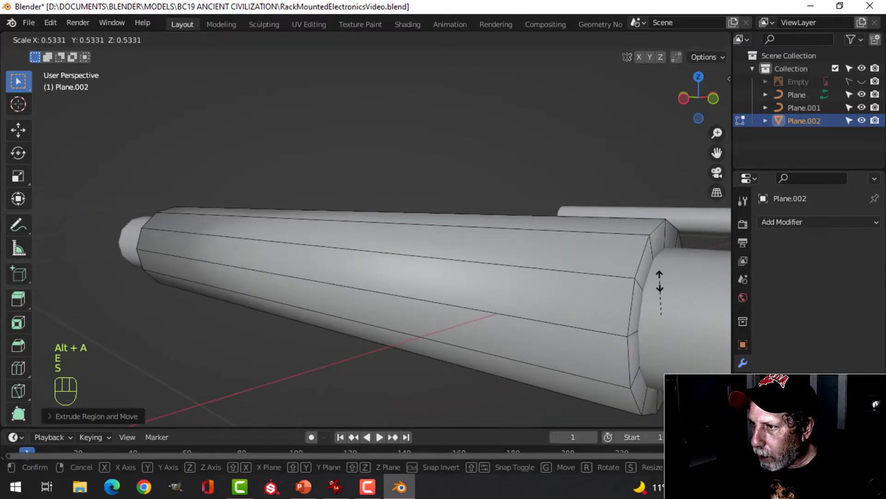
left_click(642, 264)
Step: Bevel both outer end rims of the foot sleeve about 0.013 m wide with 3 segments and return to Object Mode
key("alt+a")
left_click(640, 265, "alt+shift")
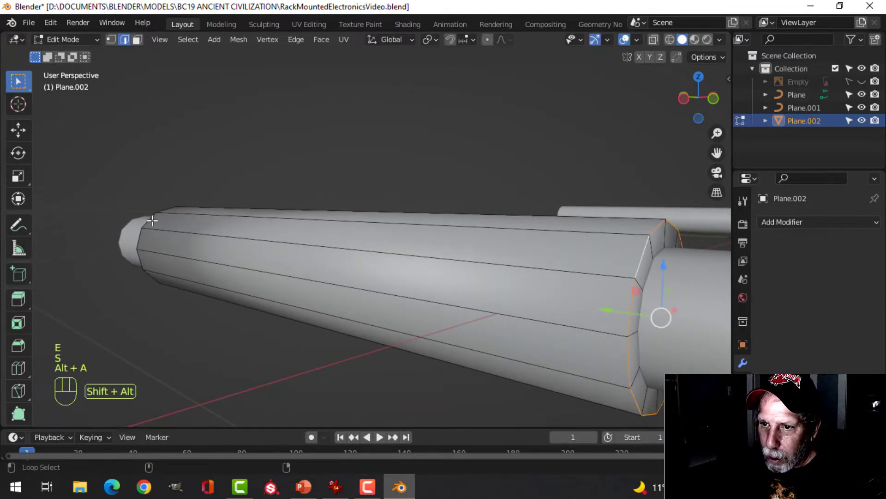
left_click(149, 221, "alt+shift")
middle_click_drag(180, 259, 341, 271)
key("ctrl+b")
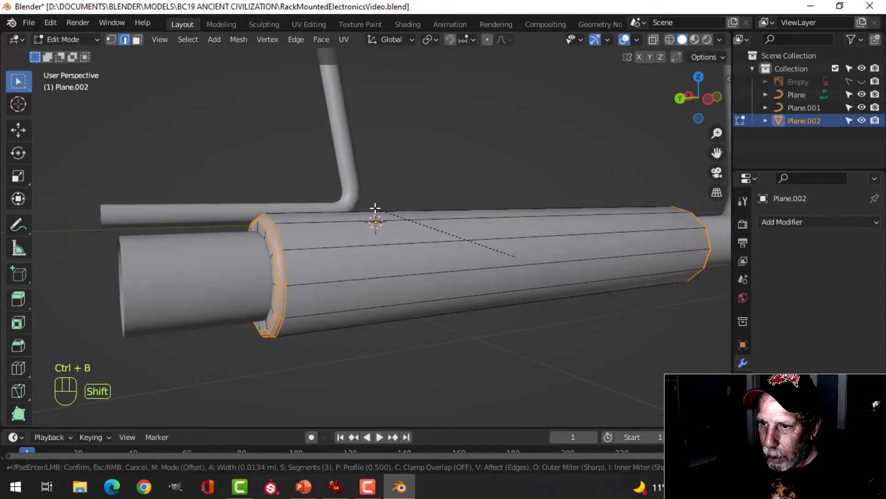
left_click(372, 208)
key("Tab")
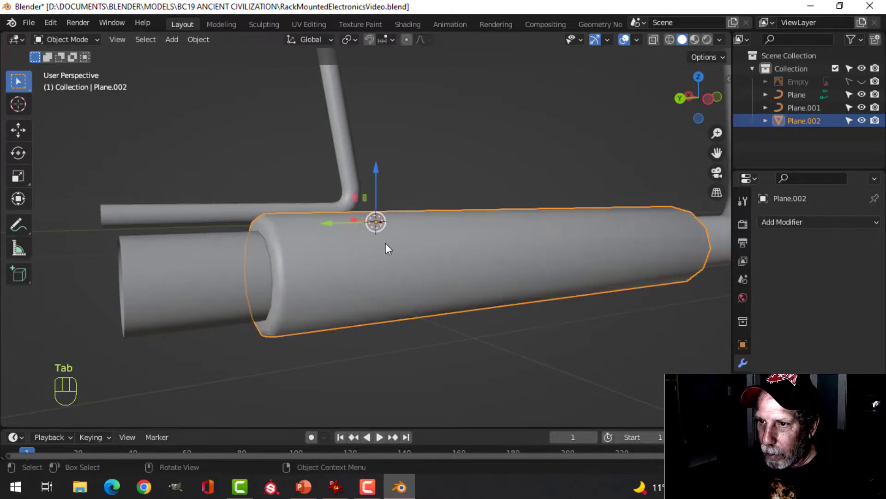
Step: Add a Mirror modifier on the X axis to the foot sleeve mesh and deselect it
middle_click_drag(386, 243, 391, 282)
key("alt+a")
left_click(389, 281)
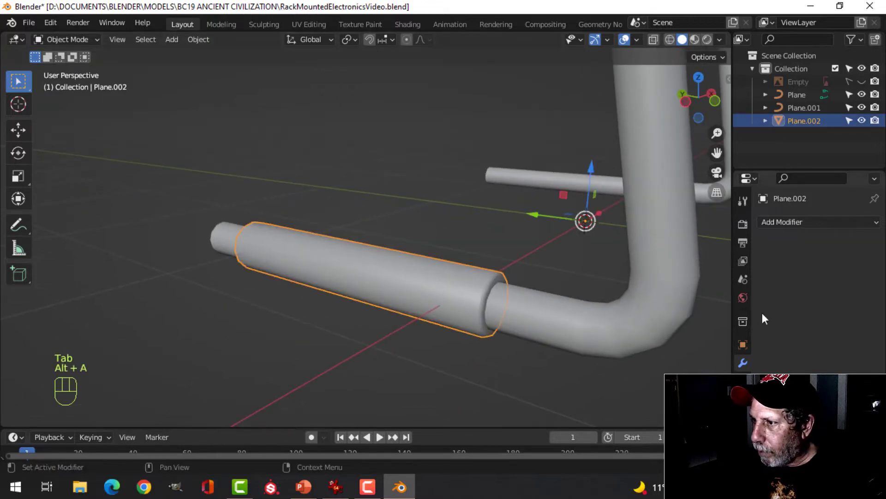
left_click(769, 224)
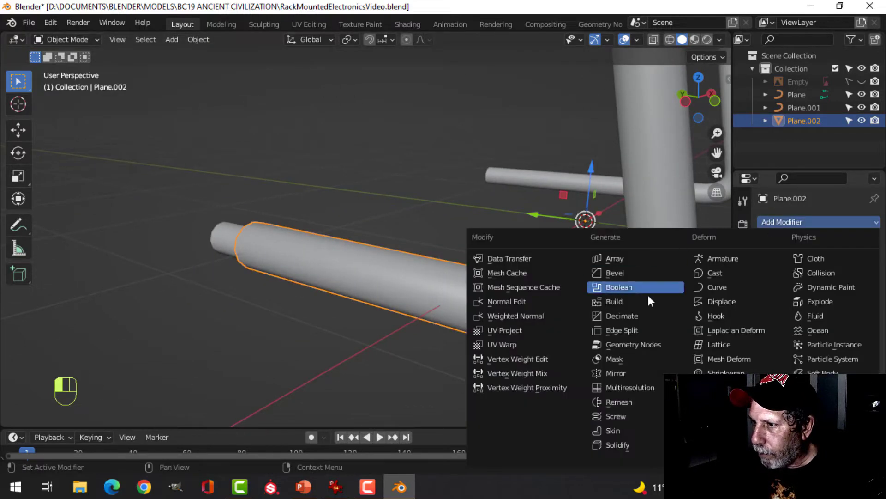
left_click(639, 373)
key("alt+a")
Step: Convert the crossbar sleeve curve to a mesh
middle_click_drag(539, 269, 426, 223)
scroll(417, 251, "up", 4)
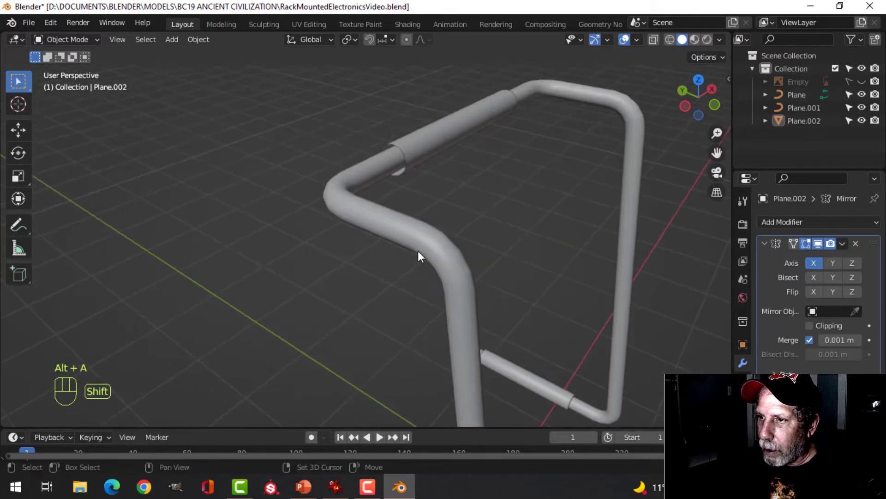
left_click(432, 156)
left_click(743, 417)
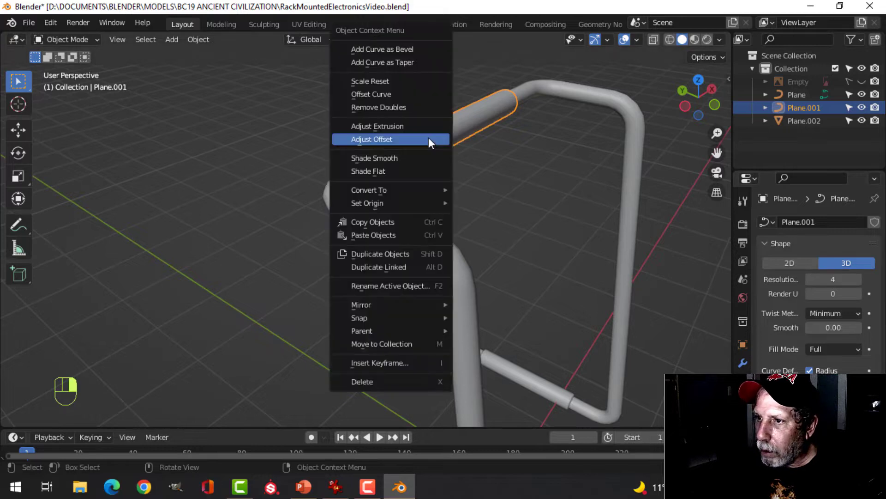
right_click(428, 137)
mouse_move(399, 187)
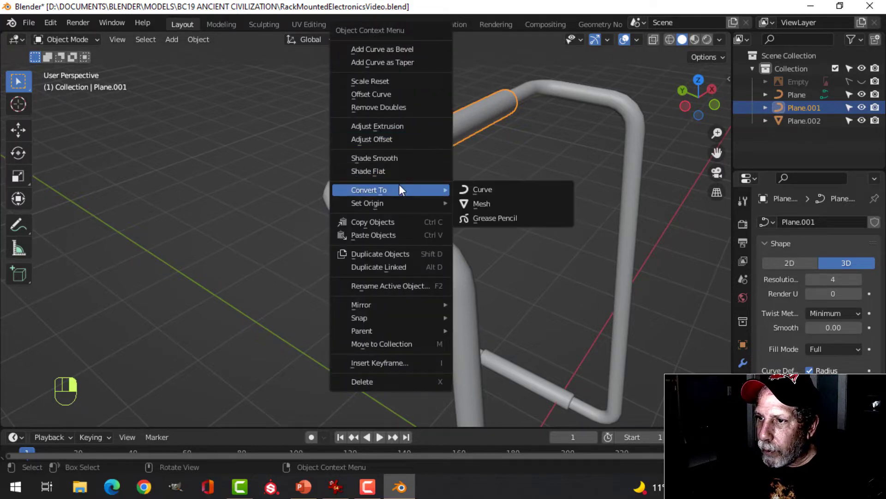
left_click(480, 202)
Step: In Edit Mode, extrude the near end edge loop of the crossbar sleeve and scale it inward to about 0.70
key("Tab")
scroll(427, 148, "up", 3)
middle_click_drag(427, 146, 438, 256, "shift")
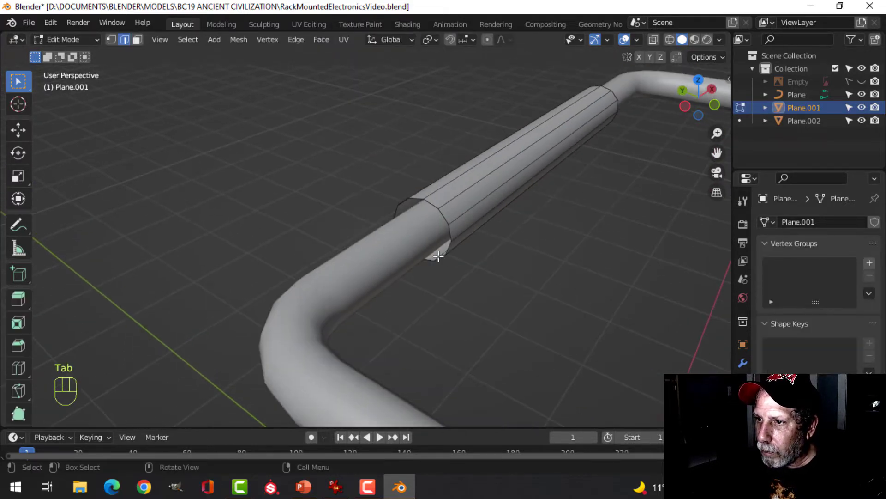
key("e")
left_click(522, 232)
key("s")
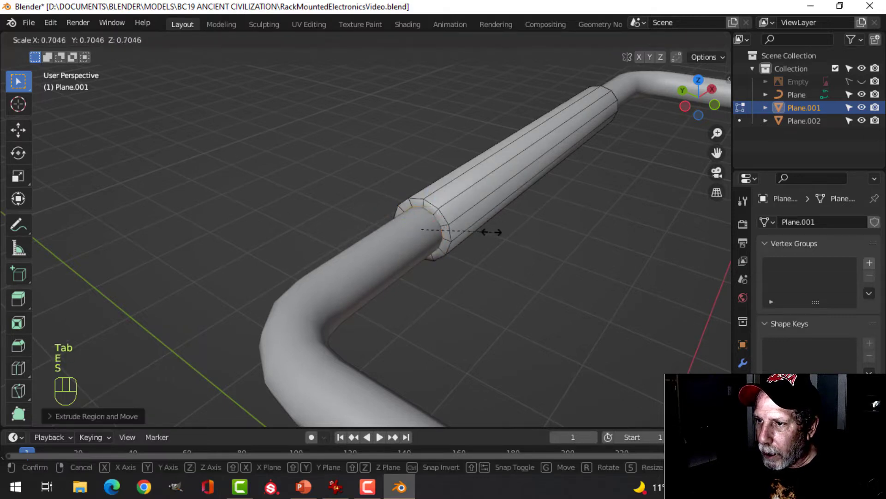
left_click(490, 230)
Step: Extrude the edge loop at the crossbar sleeve's opposite end and scale it inward to about 0.52 to close it around the tube
middle_click_drag(510, 222, 300, 236)
key("alt+a")
key("e")
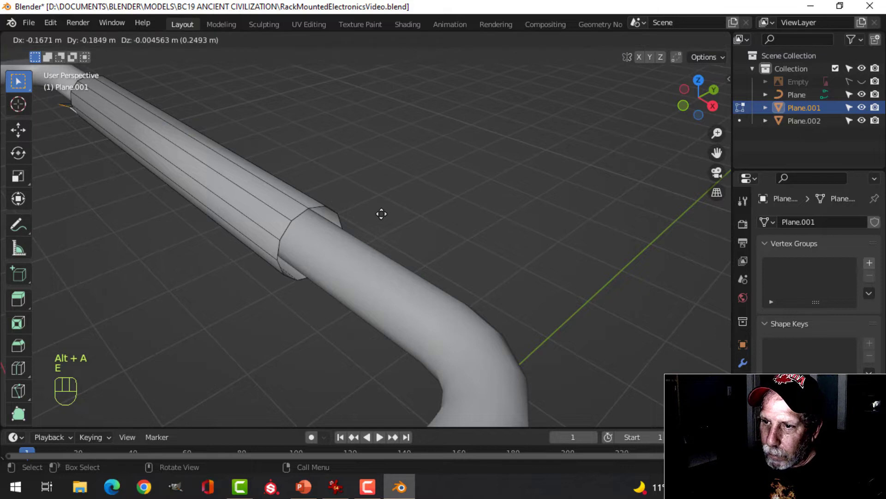
key("Escape")
key("alt+a")
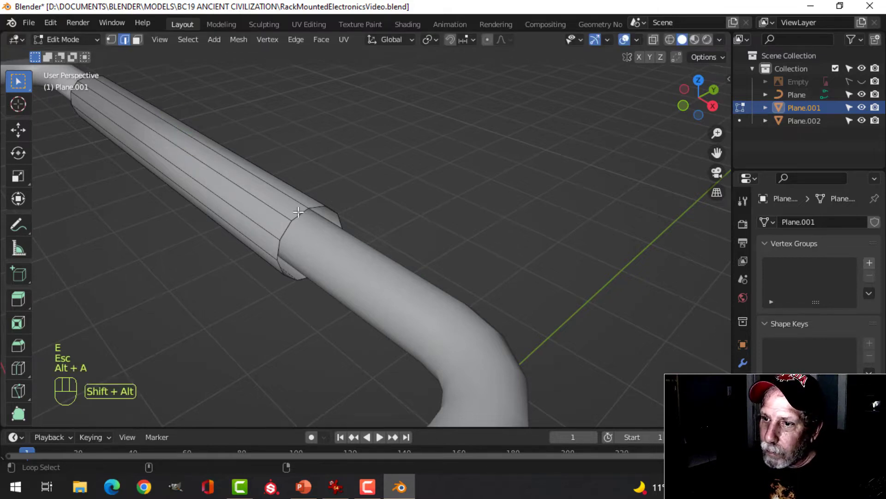
left_click(298, 212, "alt+shift")
key("e")
key("s")
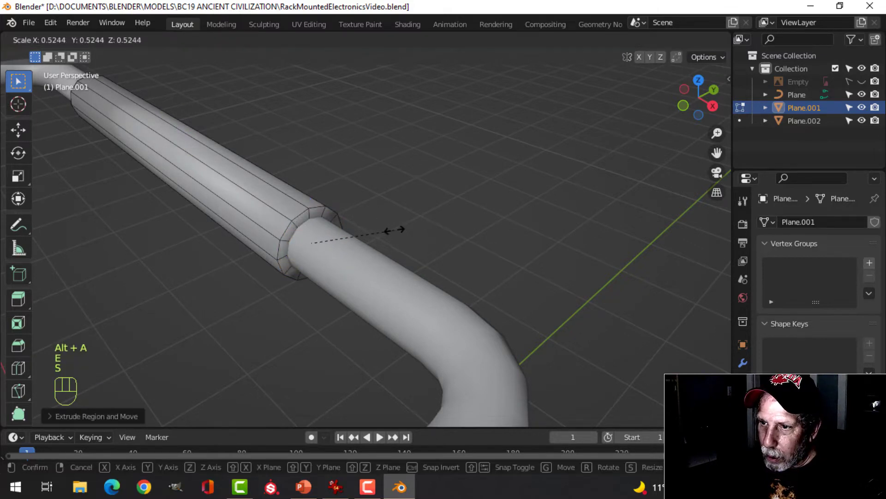
left_click(396, 229)
Step: Round both outer end rims of the crossbar sleeve with a multi-segment bevel, return to Object Mode and deselect
key("alt+a")
middle_click_drag(298, 216, 381, 266)
left_click(353, 266, "alt+shift")
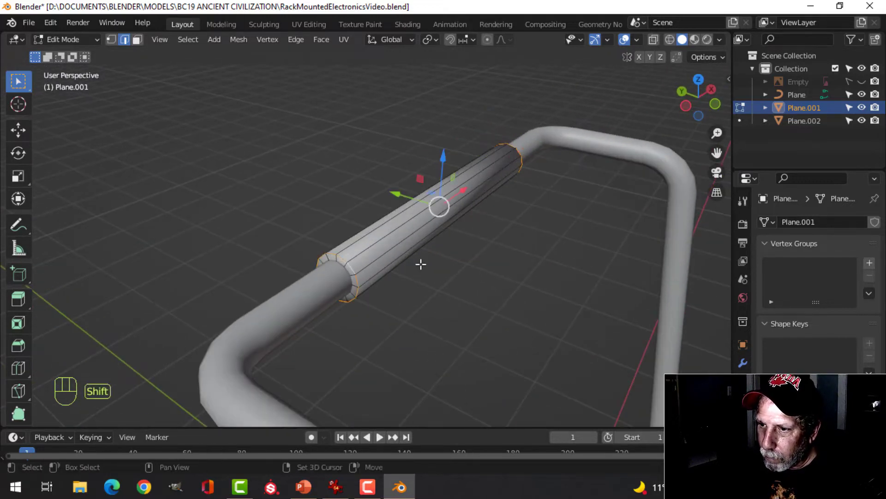
scroll(425, 262, "up", 2)
key("ctrl+b")
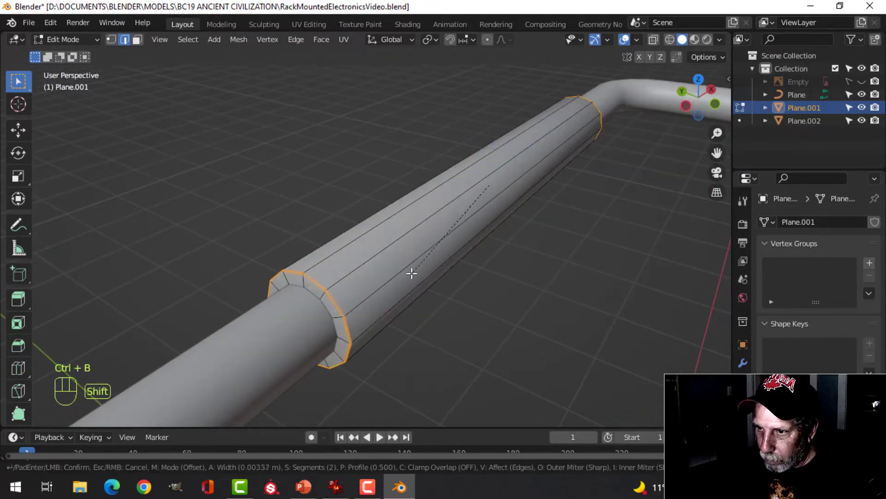
left_click(389, 290)
key("Tab")
scroll(434, 276, "down", 5)
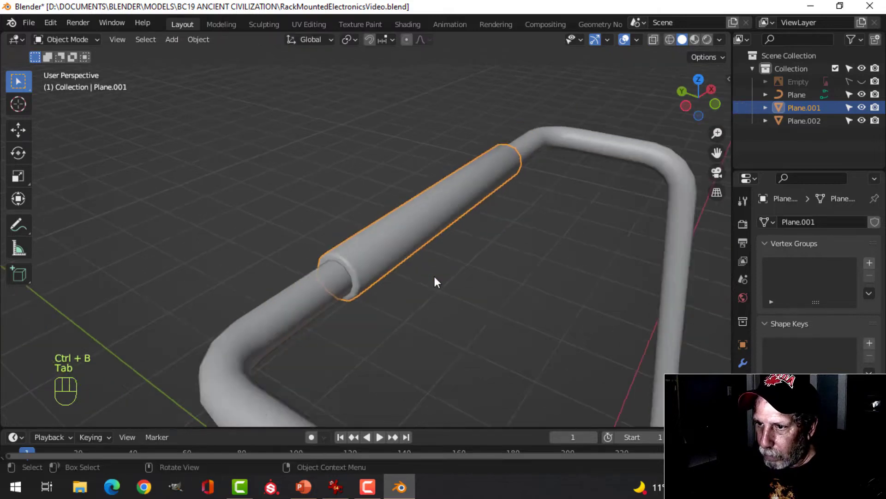
key("alt+a")
Step: Compare the selected tube frame with the reference image in front view and hide the image again
scroll(484, 278, "down", 3)
middle_click_drag(483, 276, 259, 264)
scroll(406, 272, "down", 3)
left_click(388, 262)
key("KP_1")
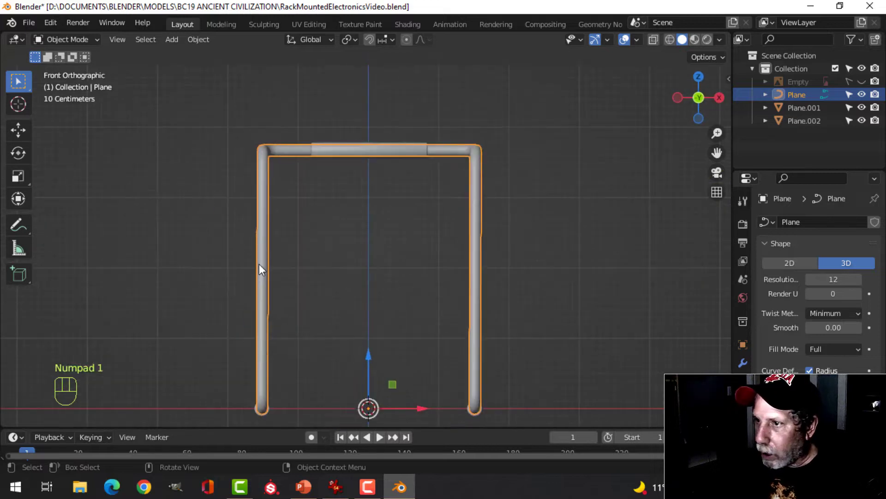
left_click(862, 81)
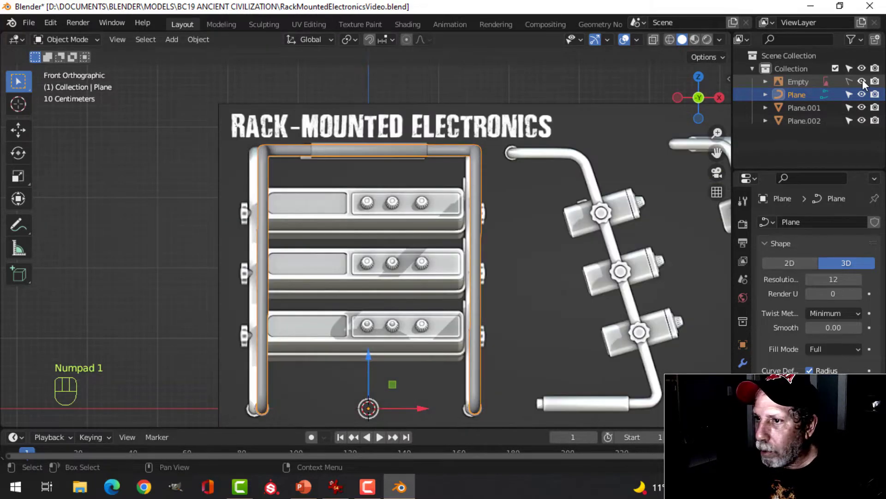
left_click(862, 81)
Step: Set the tube frame's curve preview resolution to 4 and convert the frame to a mesh
middle_click_drag(348, 170, 395, 199)
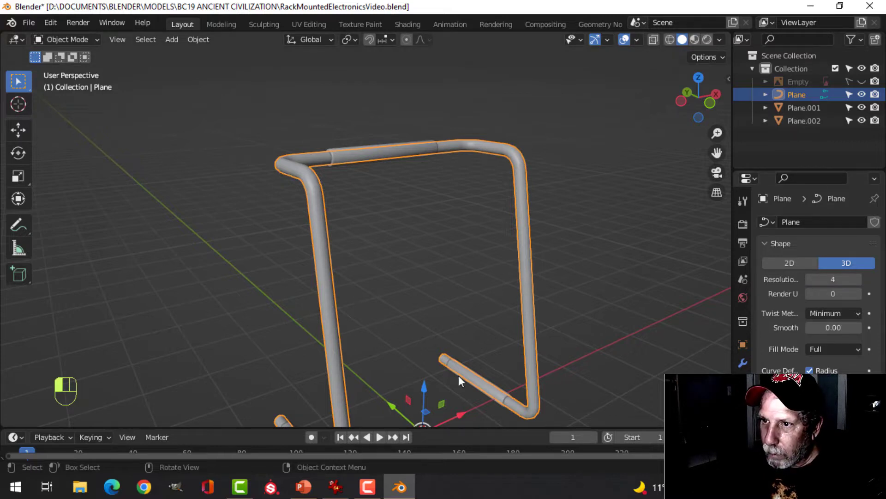
right_click(319, 249)
mouse_move(316, 249)
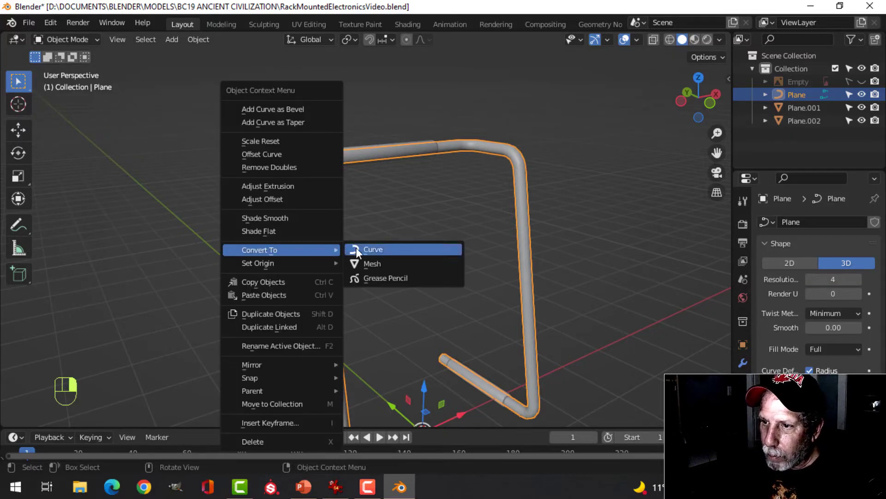
left_click(362, 263)
Step: Fill the open edge loops at both lower ends of the tube frame with faces in Edit Mode
middle_click_drag(339, 261, 392, 281)
middle_click_drag(406, 350, 398, 187, "shift")
middle_click_drag(399, 187, 427, 254)
key("Tab")
scroll(428, 245, "up", 3)
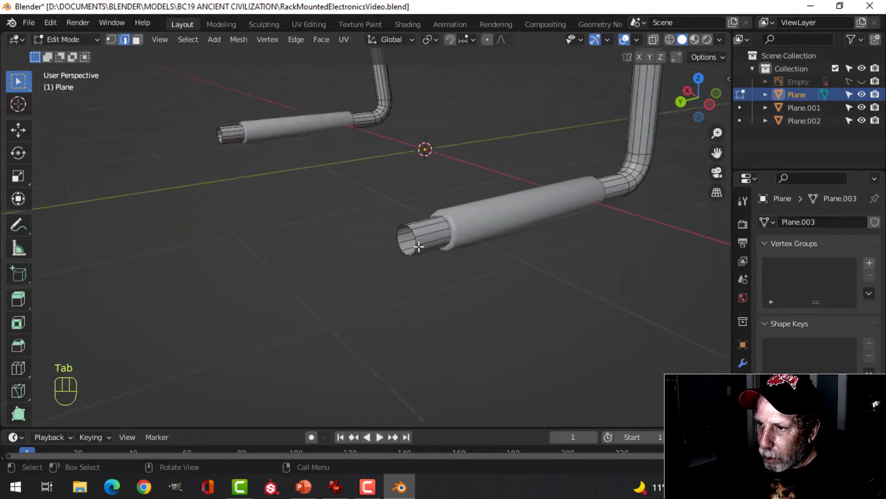
key("alt+a")
left_click(432, 234, "alt+shift")
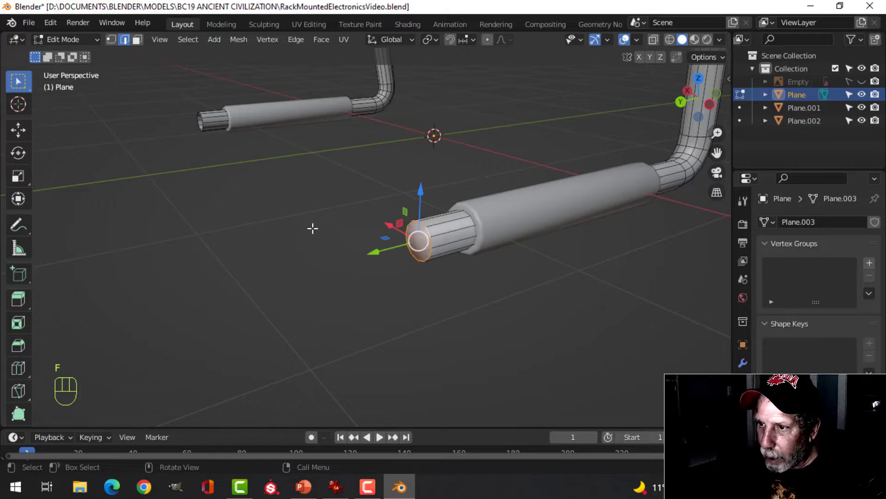
middle_click_drag(311, 228, 364, 248)
middle_click_drag(263, 211, 306, 220, "shift")
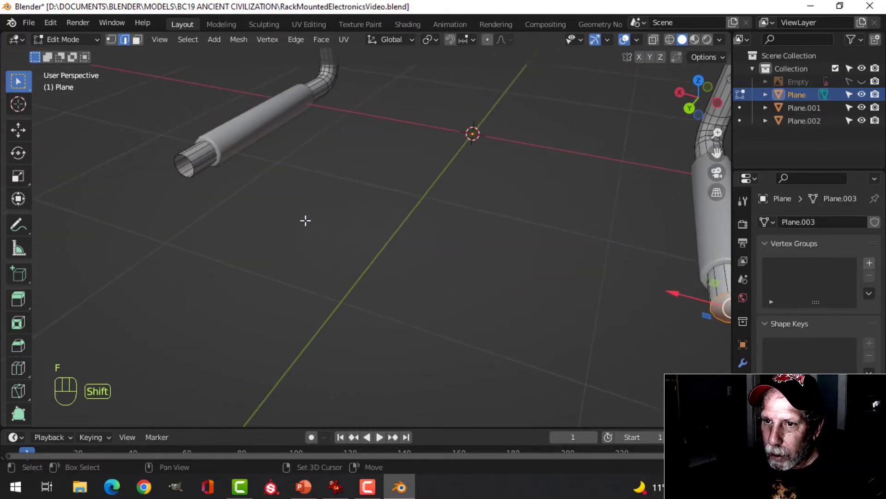
left_click(191, 161, "alt+shift")
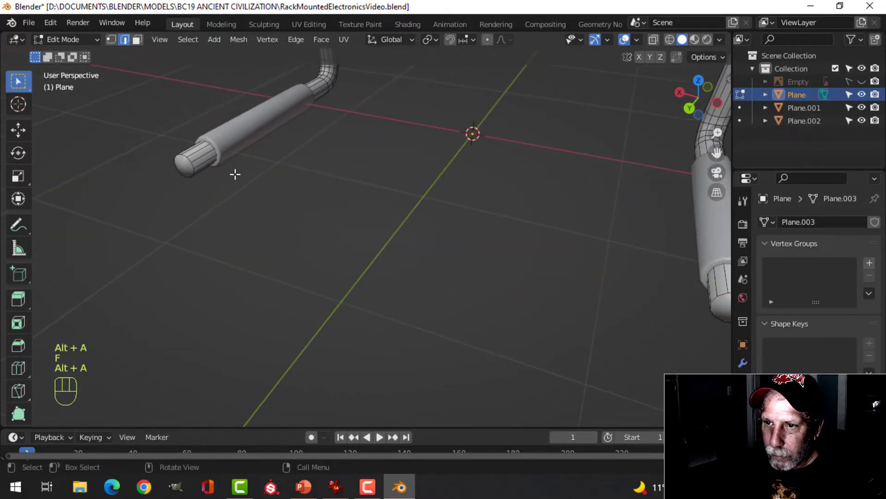
Step: Select both end faces of the tube frame and bevel them about 0.02 m wide with 2 segments
left_click(191, 168)
scroll(391, 230, "down", 1)
middle_click_drag(637, 242, 491, 234, "shift")
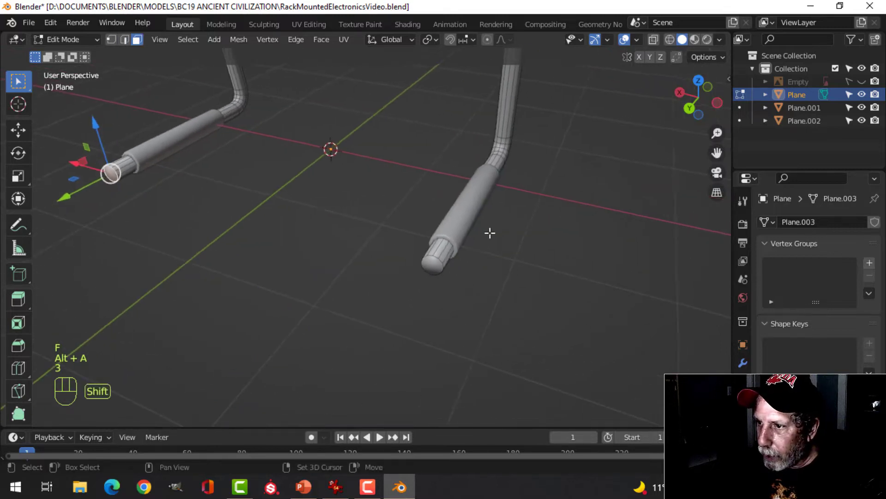
scroll(487, 237, "up", 1)
left_click(446, 275, "shift")
middle_click_drag(524, 271, 445, 223)
key("ctrl+b")
key("shift")
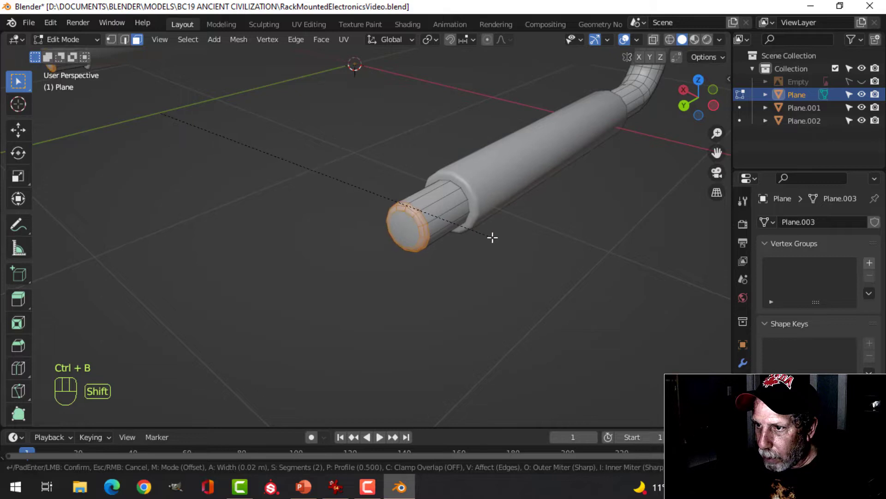
left_click(493, 238)
Step: Return to Object Mode, deselect the tube frame and save the file
key("Tab")
scroll(493, 234, "down", 3)
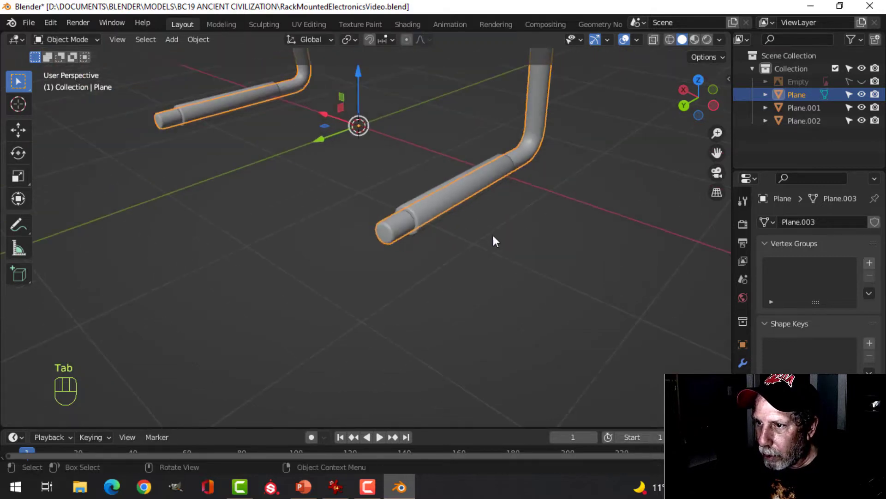
key("alt+a")
middle_click_drag(493, 235, 462, 249)
key("ctrl+s")
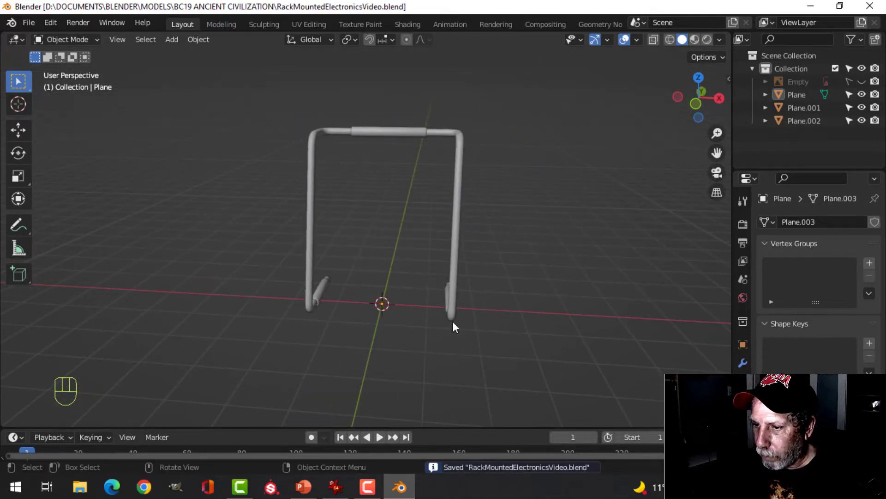
Step: Unhide the reference image and examine the electronics units in front view
left_click(861, 82)
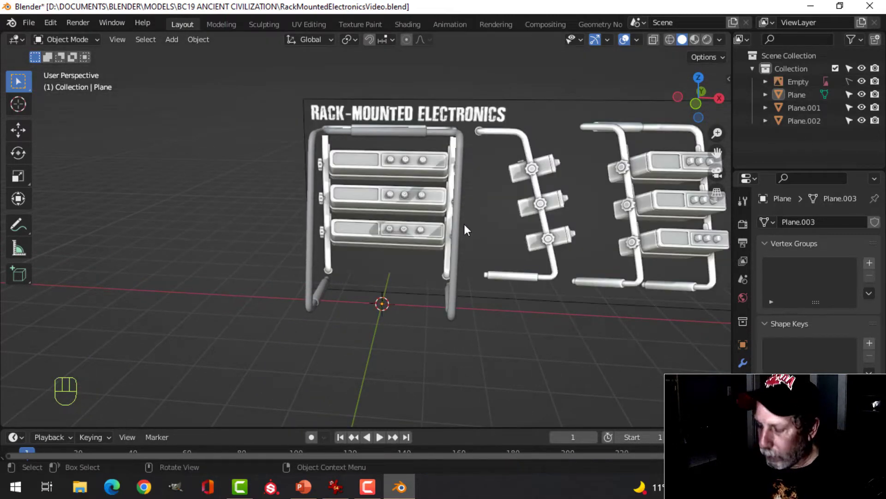
key("KP_1")
scroll(464, 226, "up", 3)
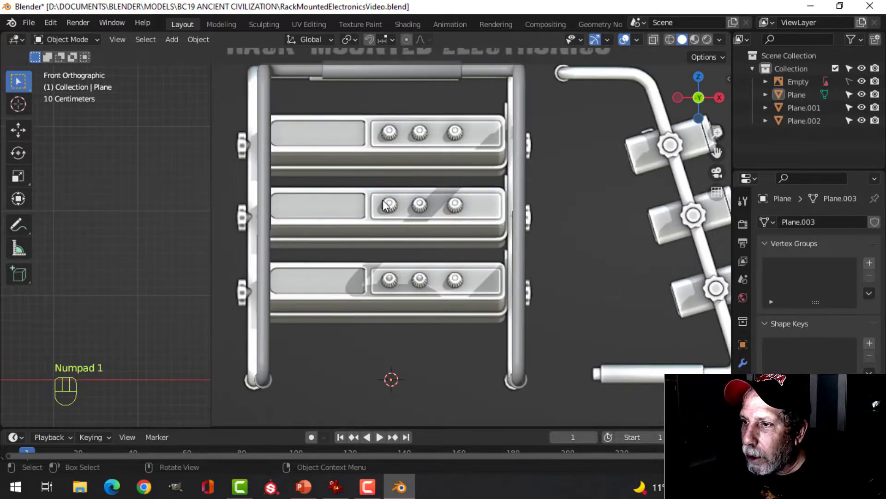
scroll(582, 229, "down", 3)
middle_click_drag(560, 239, 528, 250, "shift")
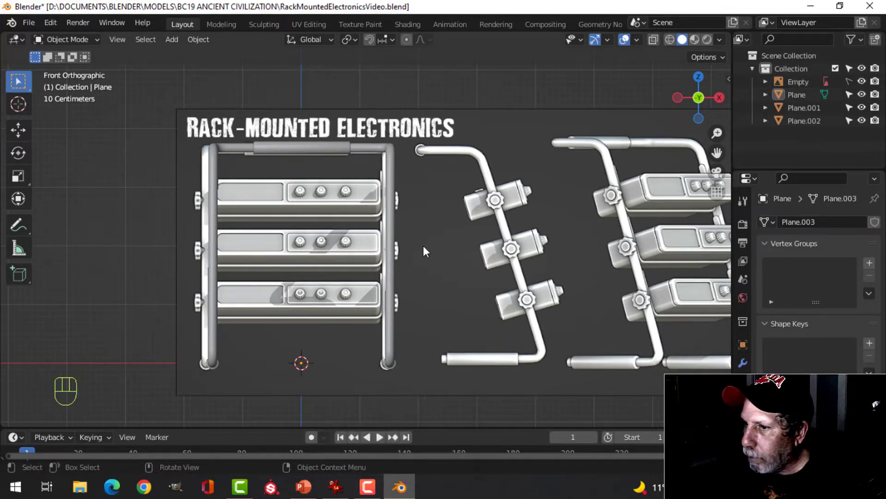
Step: Add a mesh plane, scale it to about 1.35 in Edit Mode and raise it to the lowest electronics unit
key("shift+a")
mouse_move(272, 208)
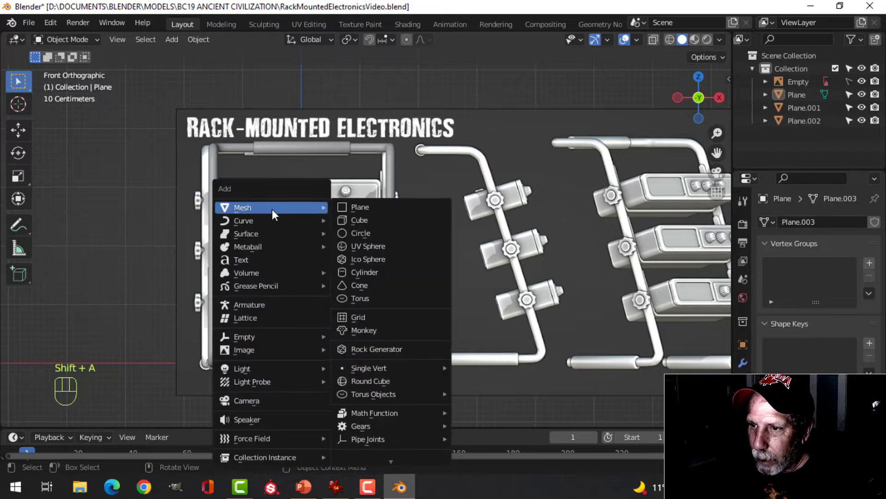
left_click(357, 207)
key("Tab")
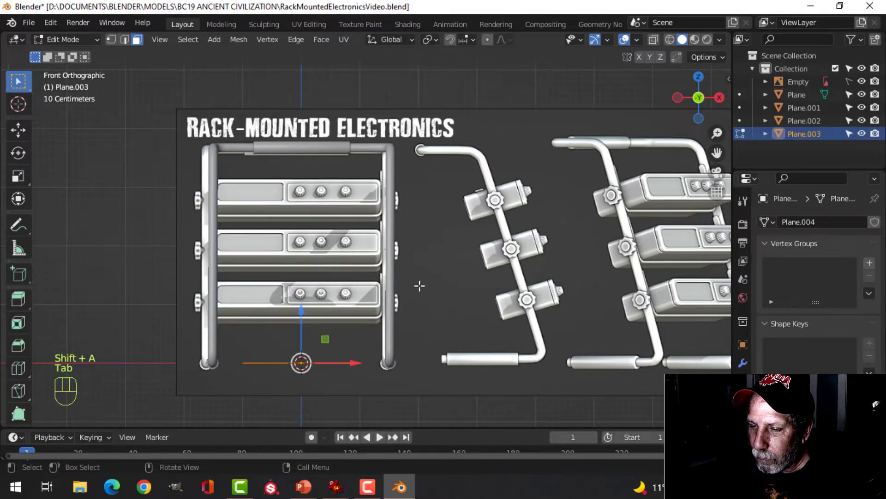
key("s")
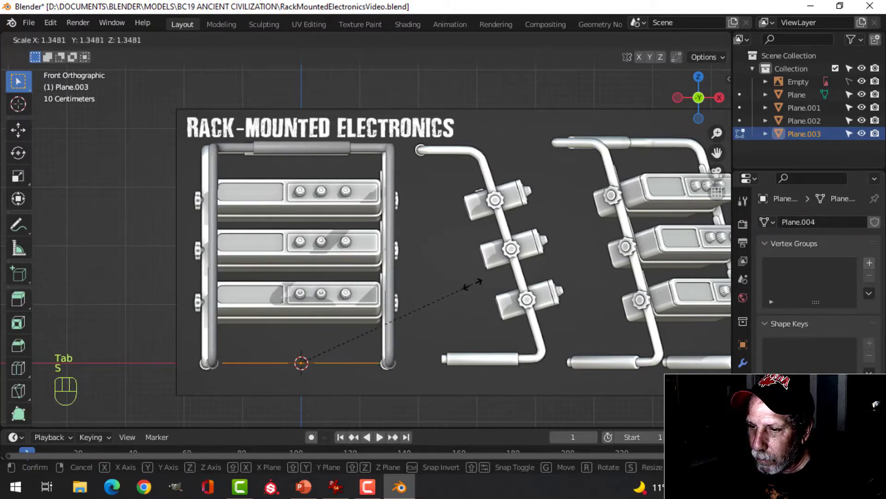
left_click(473, 285)
left_click_drag(302, 317, 292, 263)
left_click(18, 130)
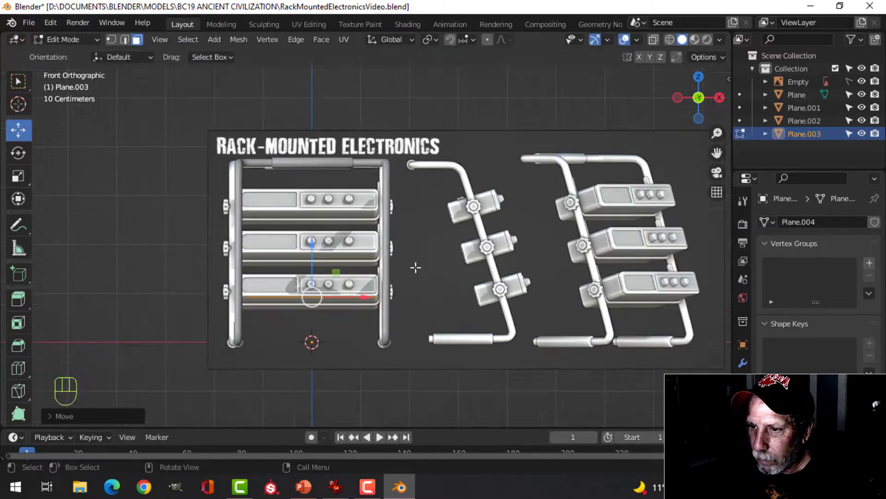
Step: Move the plane's back edge forward along Y to shorten its depth
middle_click_drag(415, 264, 387, 287)
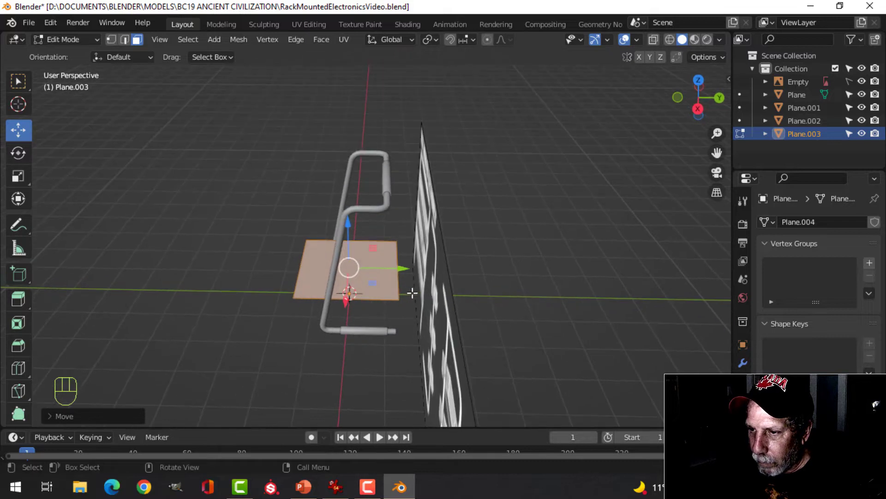
scroll(414, 294, "up", 3)
key("2")
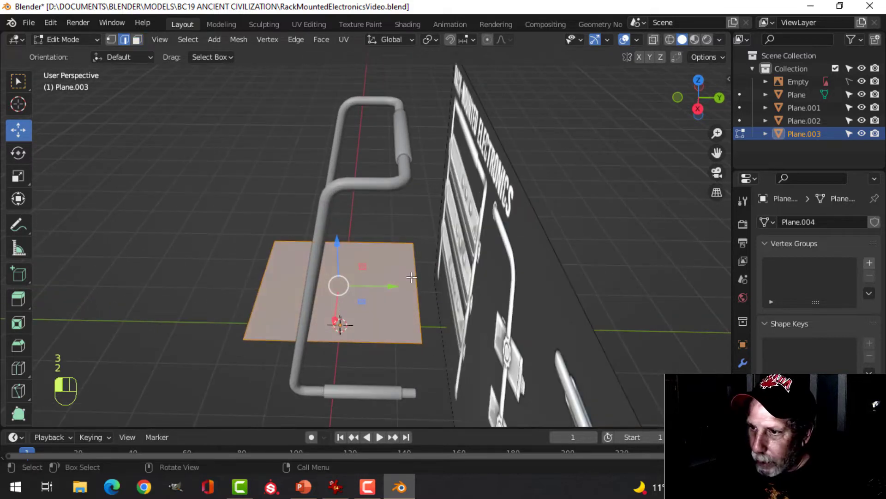
left_click(415, 282)
left_click_drag(455, 287, 395, 291)
Step: Extrude the whole plane vertically into a flat box for the electronics unit
key("a")
middle_click_drag(368, 316, 415, 259)
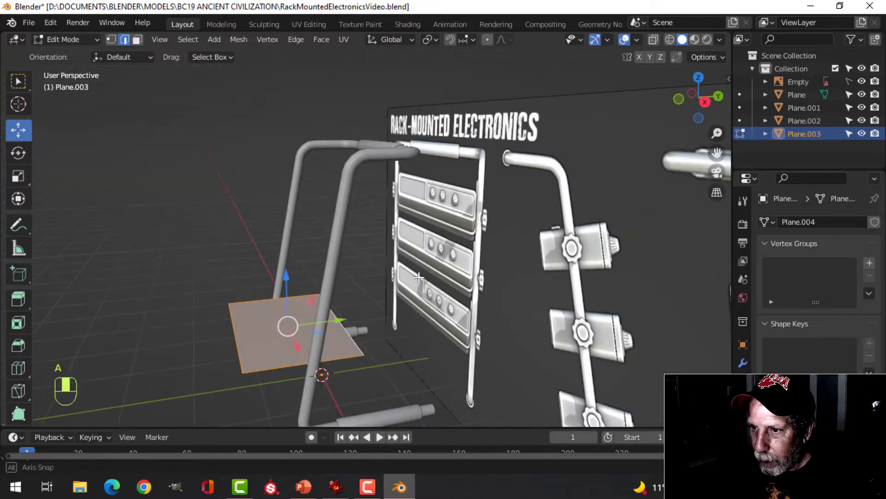
key("e")
left_click(423, 242)
Step: Compare the box with the reference in front wireframe view and widen it slightly along X to fit between the uprights
key("KP_1")
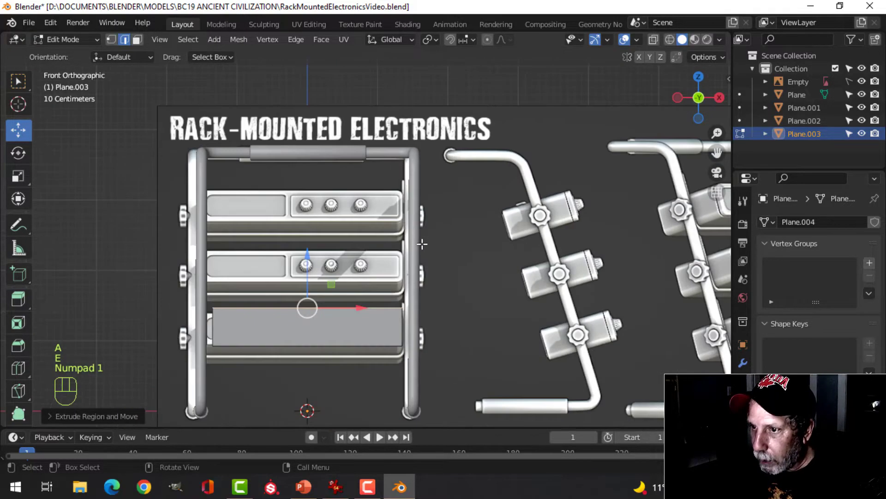
key("z")
left_click(278, 318)
scroll(376, 333, "up", 2)
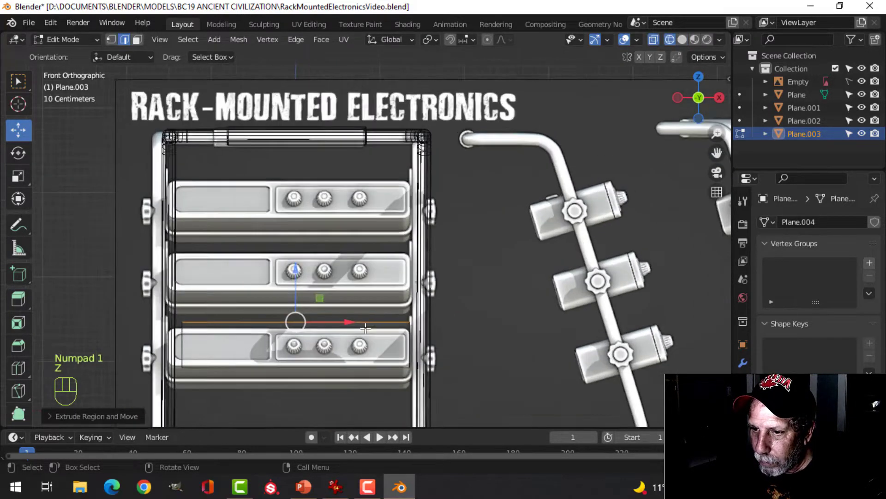
middle_click_drag(376, 332, 368, 259, "shift")
key("a")
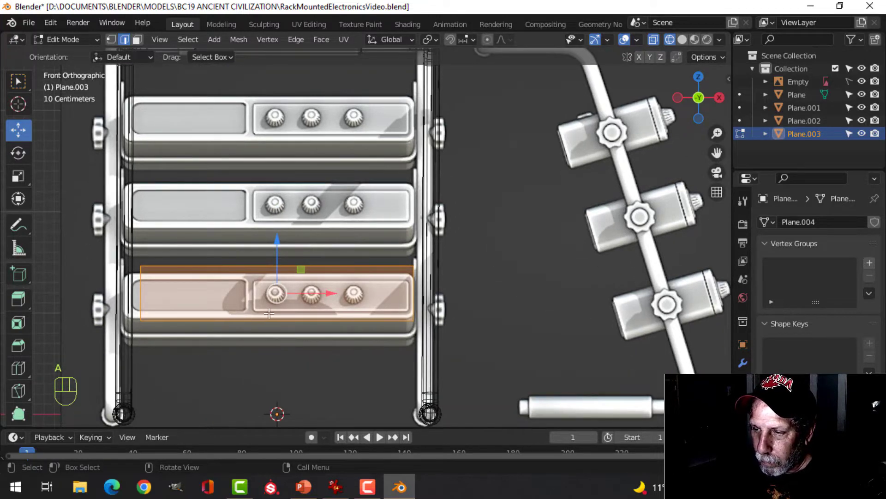
key("s")
key("x")
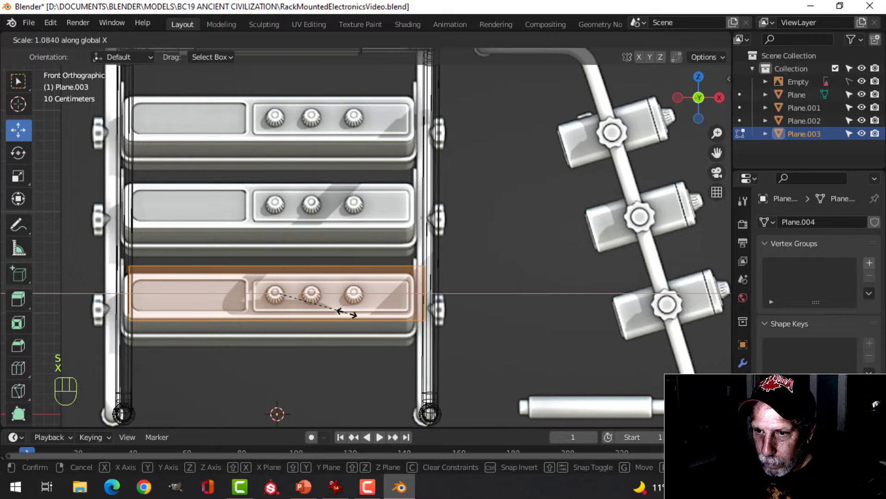
left_click(339, 311)
Step: Switch back to solid shading, adjust the box's placement within the frame and clear the selection
key("z")
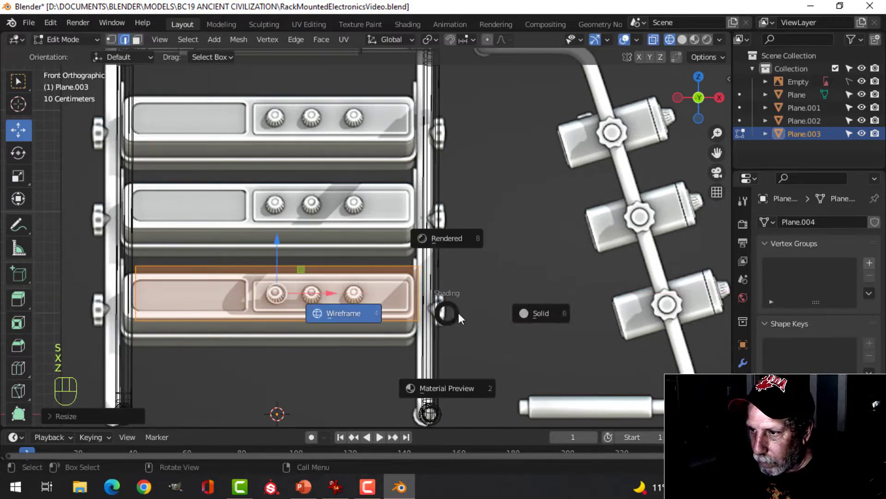
left_click(526, 273)
middle_click_drag(526, 273, 491, 298)
middle_click_drag(408, 338, 373, 288, "shift")
key("g")
left_click(353, 239)
key("alt+a")
middle_click_drag(455, 264, 404, 249)
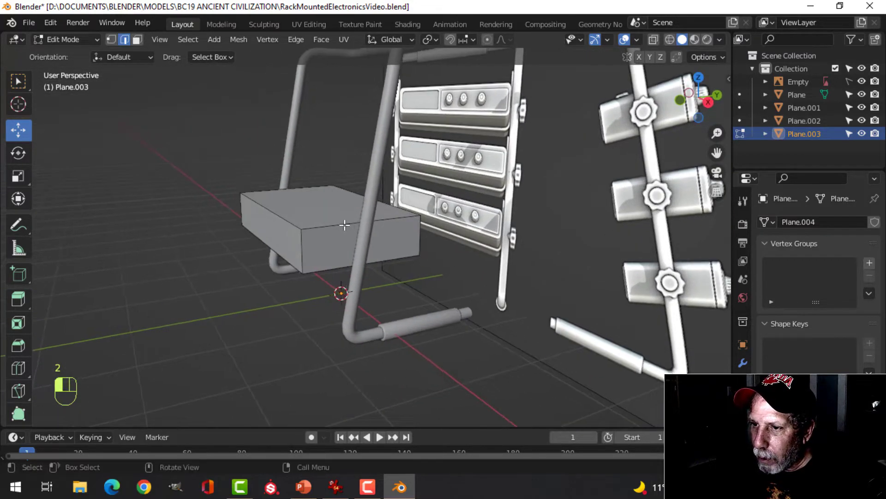
Step: Bevel the box's four front-to-back edges about 0.07 m wide with multiple segments and deselect
middle_click_drag(291, 299, 399, 230)
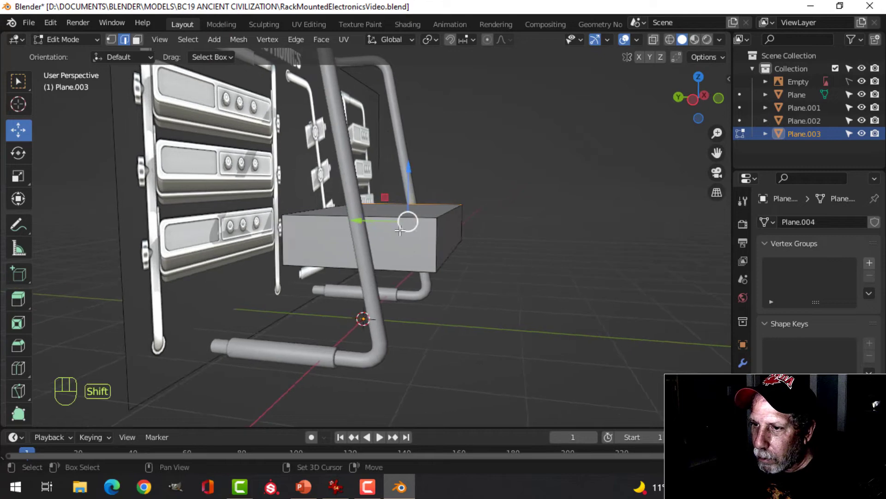
middle_click_drag(437, 269, 335, 294)
key("ctrl+b")
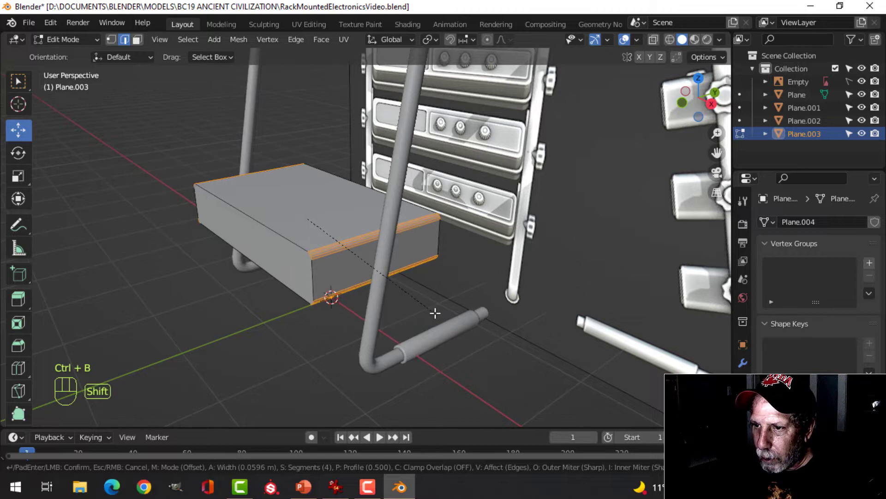
scroll(441, 319, "up", 1)
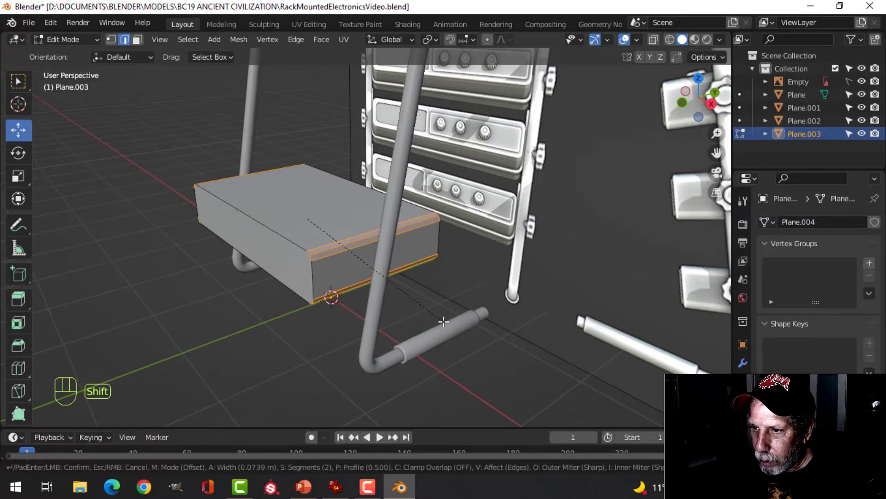
left_click(442, 321)
key("alt+a")
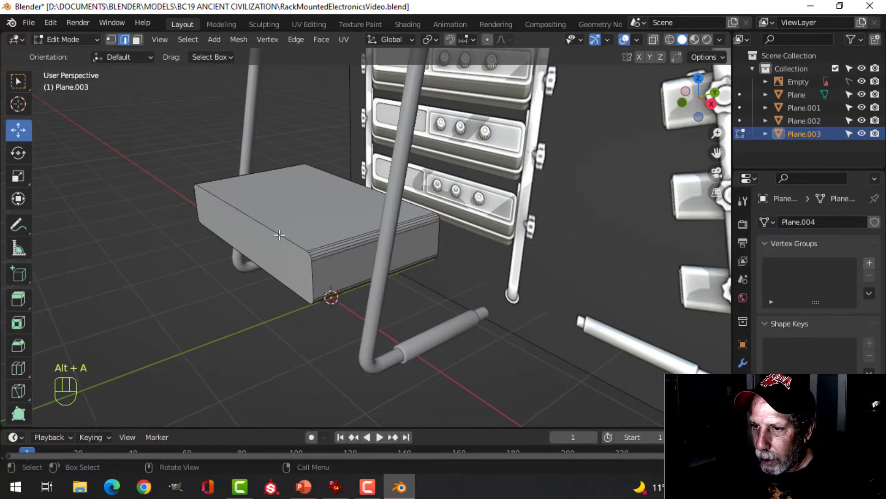
Step: Round the edge loops around the box's front and back faces with a narrow multi-segment bevel and deselect
mouse_move(451, 248)
middle_mouse_down()
mouse_move(416, 251)
mouse_move(438, 233)
mouse_move(449, 237)
middle_mouse_up()
key("ctrl+b")
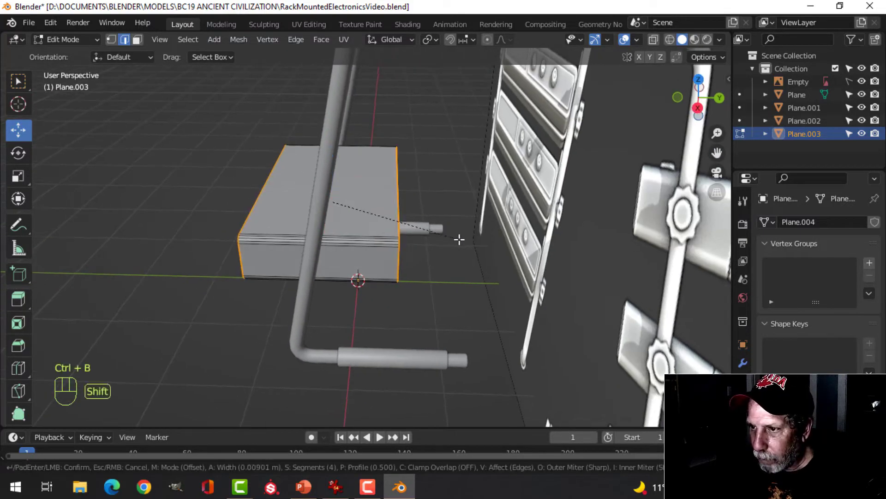
left_click(333, 198)
key("alt+a")
Step: Add a loop cut near the box's front end and bevel it with one segment into a strip, about 0.01 m bevel width
middle_click_drag(333, 198, 281, 255)
scroll(280, 254, "up", 2)
key("ctrl+r")
left_click(280, 254)
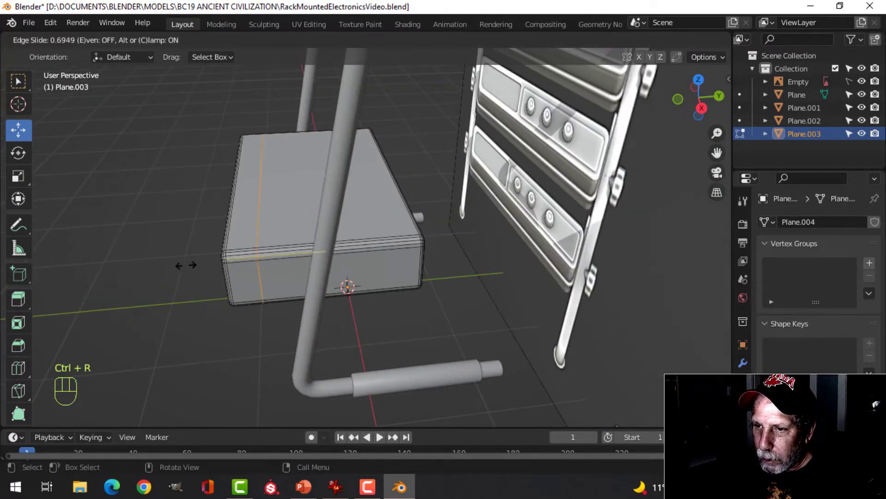
left_click(174, 266)
scroll(222, 270, "up", 3)
middle_click_drag(235, 273, 337, 240, "shift")
key("ctrl+b")
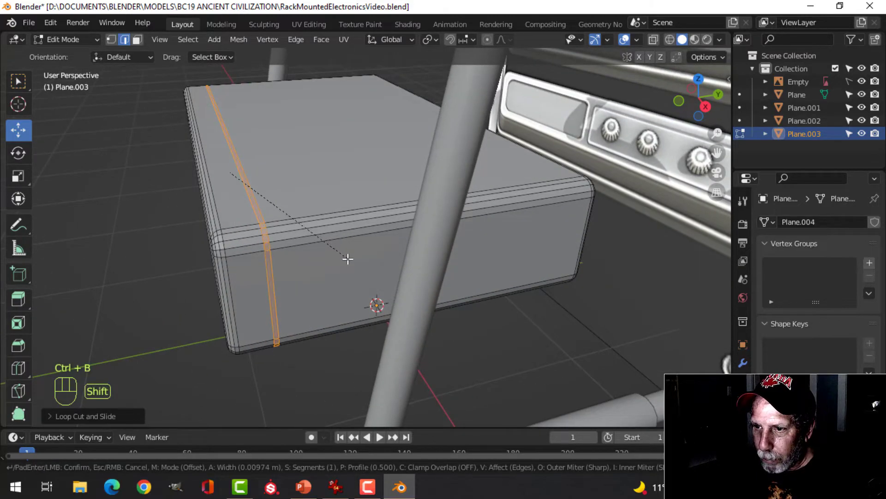
left_click(346, 258)
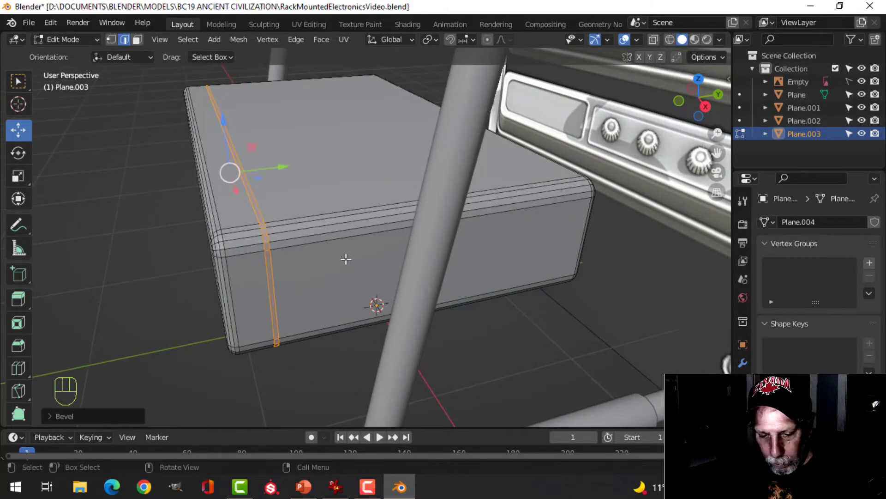
Step: Extrude the narrow strip and shrink it inward about 0.024 m along its normals to form a seam groove
key("e")
key("alt+s")
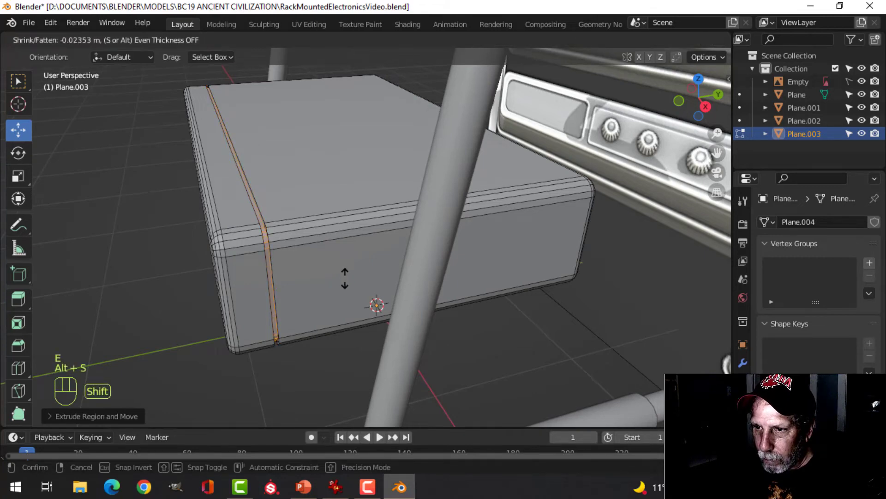
left_click(344, 279)
key("alt+a")
Step: Bevel the seam groove's edge loops about 0.006 m wide with two segments
middle_click_drag(338, 225, 379, 252)
scroll(239, 226, "up", 5)
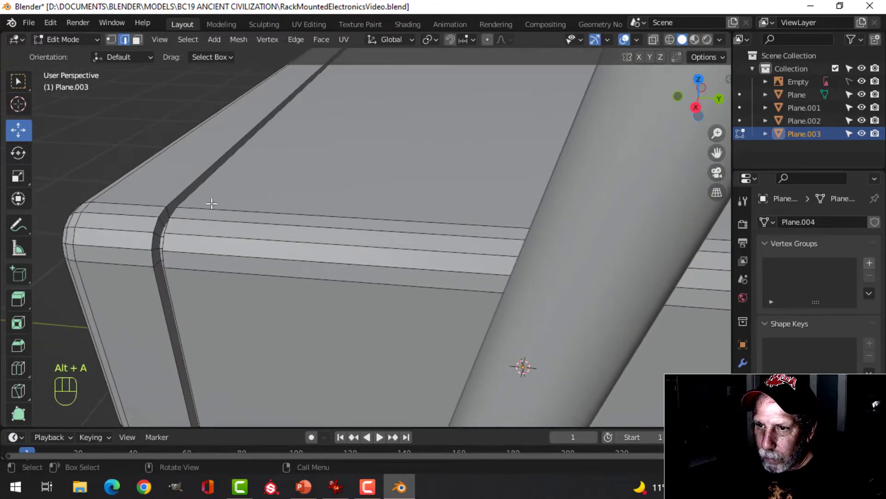
key("ctrl+b")
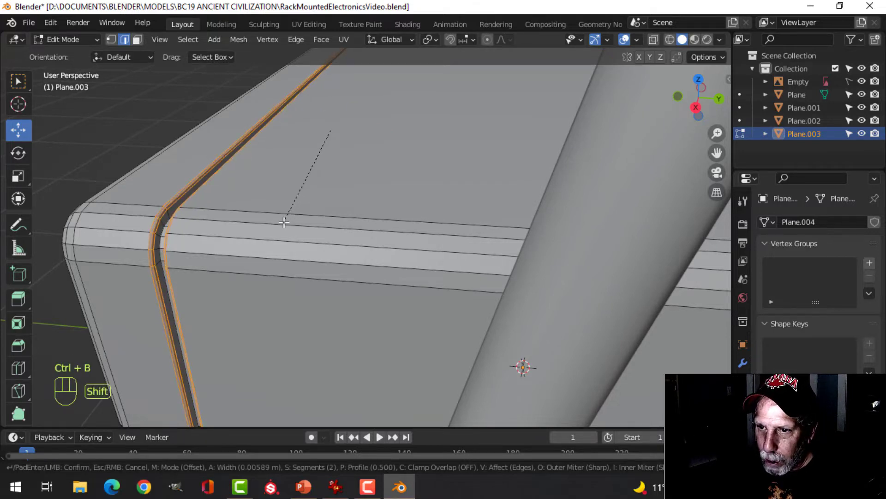
left_click(283, 223)
key("Tab")
scroll(323, 224, "down", 5)
Step: Extrude the box's back face outward about 0.02 m
middle_click_drag(359, 224, 445, 235)
scroll(499, 245, "up", 2)
middle_click_drag(554, 257, 435, 215, "shift")
key("Tab")
key("alt+a")
key("3")
left_click(376, 214)
key("e")
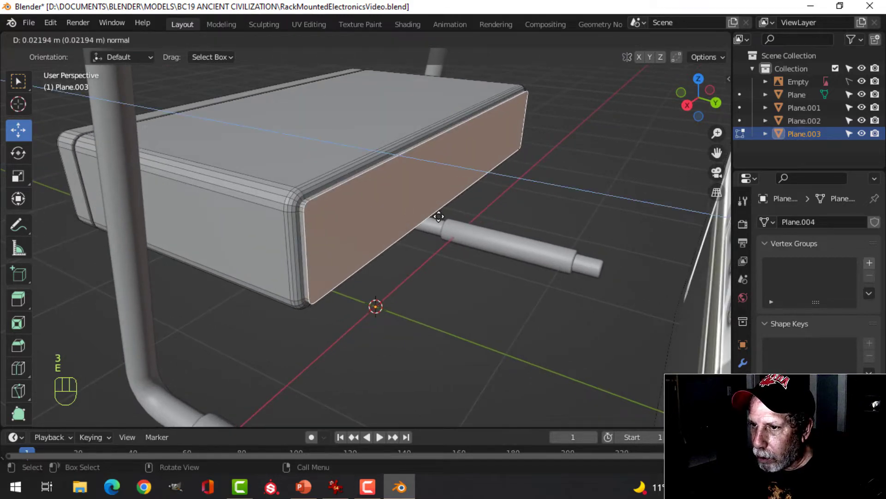
left_click(428, 216)
Step: Bevel the border of the extruded back face about 0.006 m wide with two segments and deselect
scroll(399, 211, "up", 2)
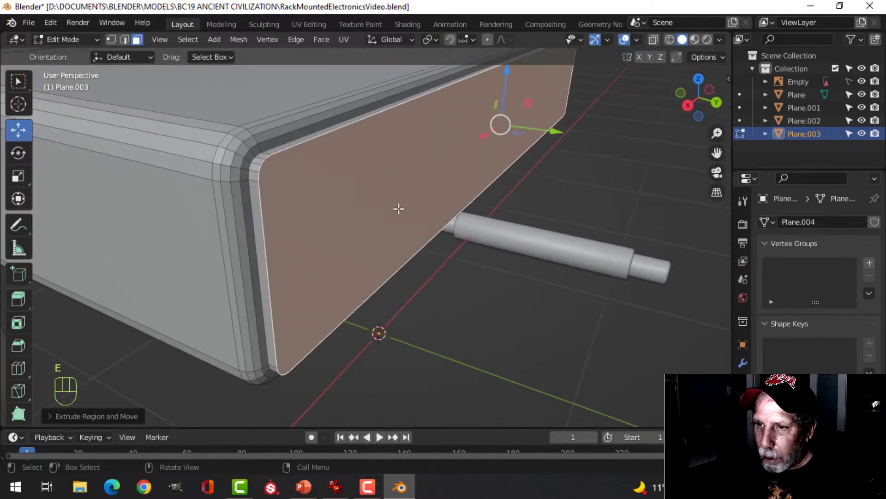
key("ctrl+b")
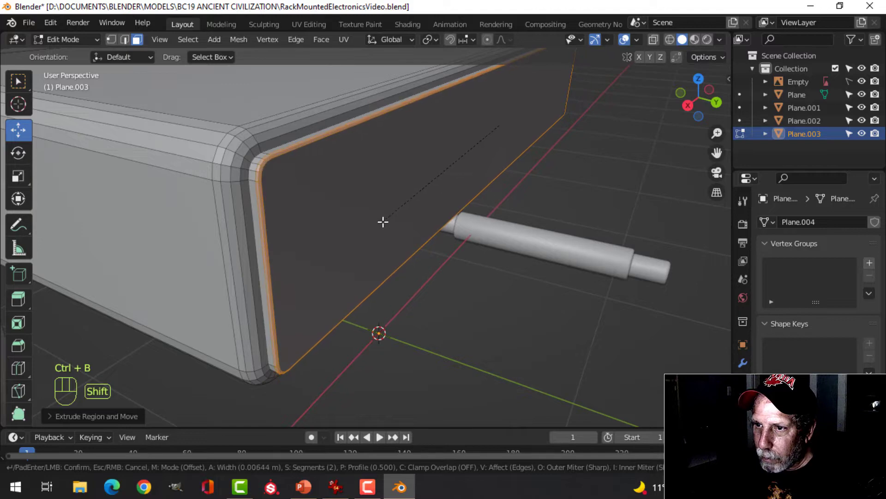
left_click(378, 222)
key("Tab")
scroll(348, 231, "down", 5)
key("alt+a")
Step: Duplicate the box's front face, offset the copy slightly forward and separate it into its own object
middle_click_drag(348, 234, 376, 241)
scroll(404, 241, "down", 1)
left_click(368, 237)
key("Tab")
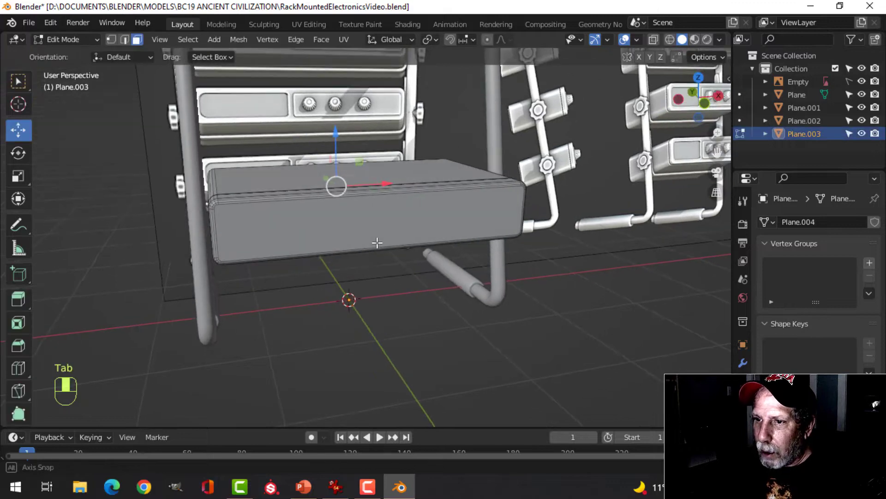
middle_click_drag(318, 240, 398, 102, "shift")
left_click(342, 239)
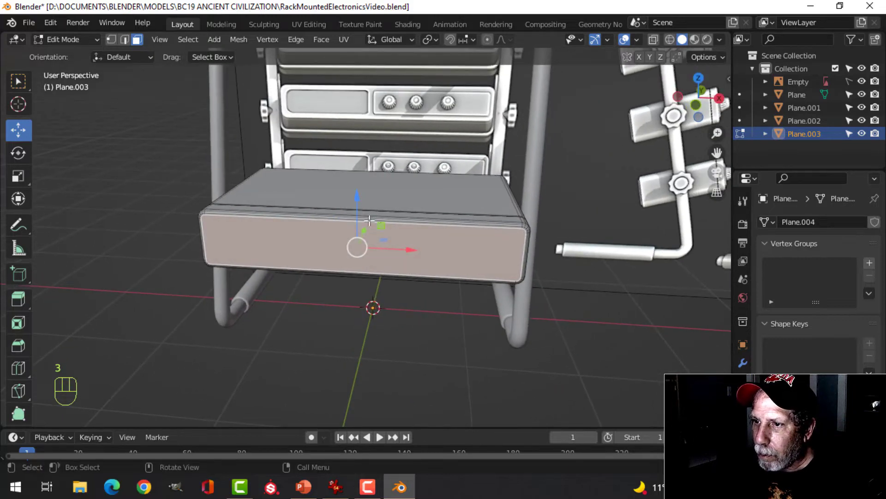
middle_click_drag(369, 221, 465, 231, "shift")
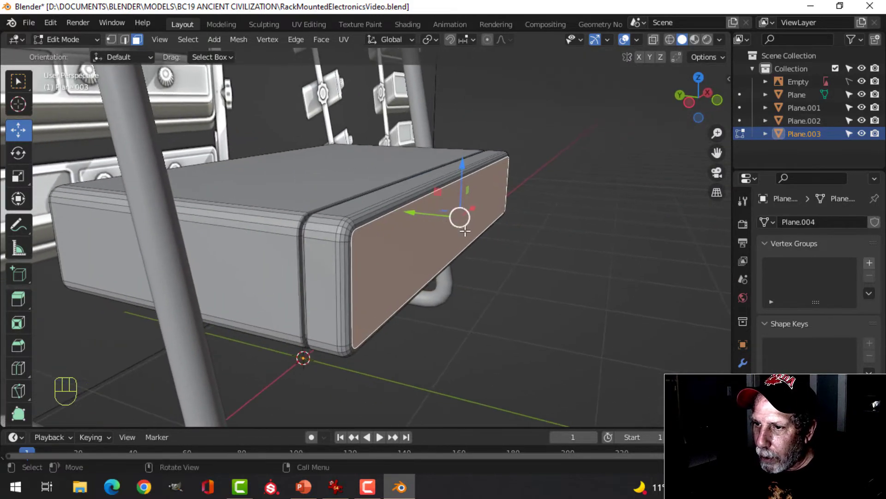
right_click(471, 231)
left_click_drag(407, 214, 419, 216)
middle_click_drag(500, 233, 478, 235)
key("p")
left_click(477, 236)
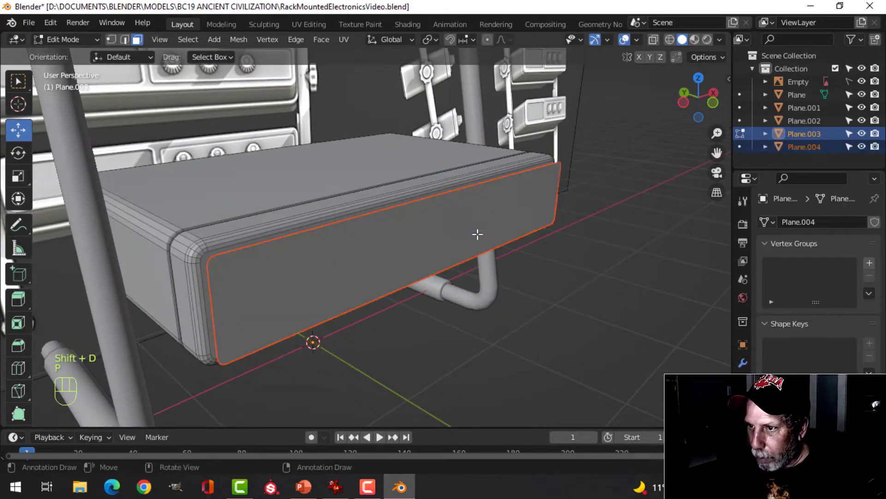
Step: In front wireframe view, move the separated plate's left edge vertices about 1.1 m right to the reference knob panel's left edge
key("Tab")
left_click(443, 261)
key("Tab")
key("a")
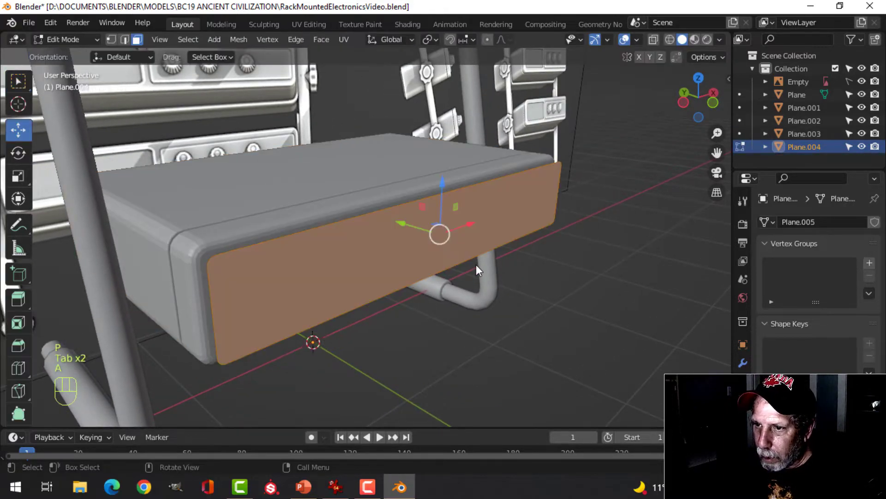
key("KP_1")
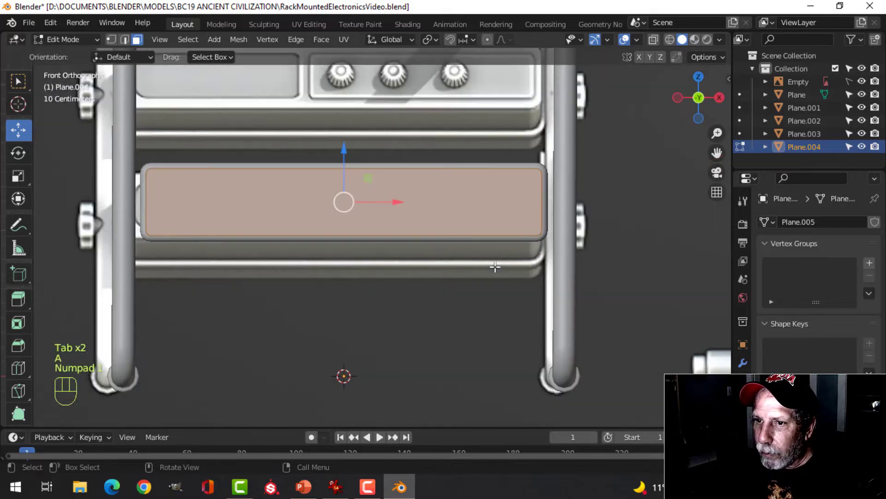
key("z")
left_click(455, 247)
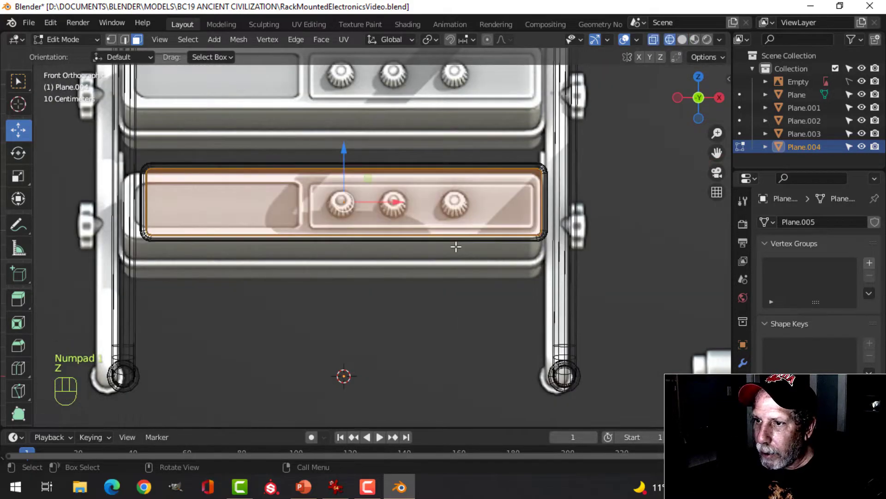
key("1")
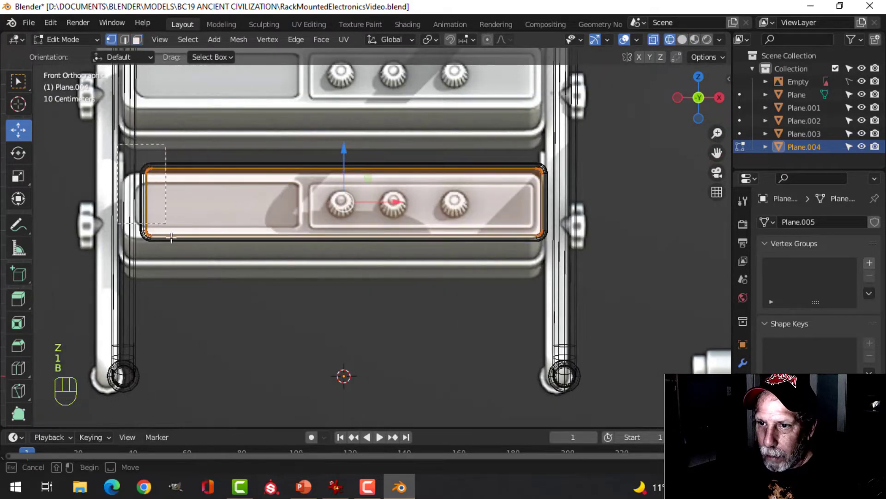
key("b")
key("alt+a")
left_click_drag(81, 138, 206, 293)
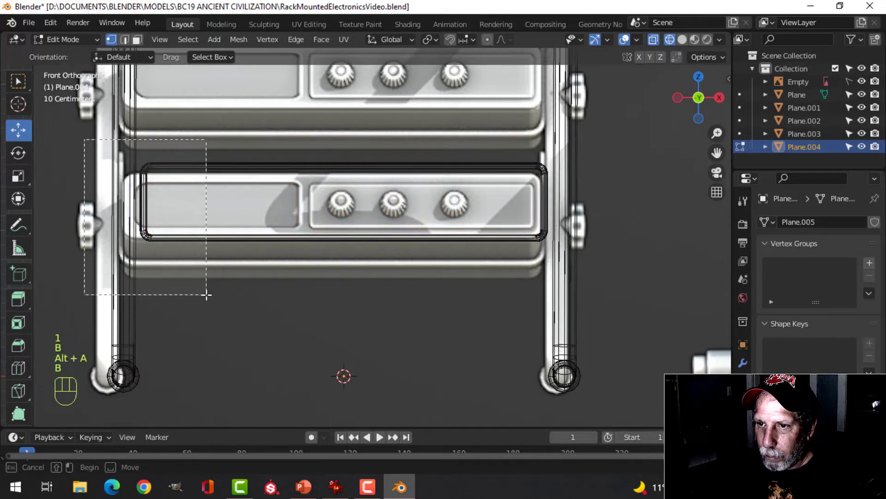
left_click_drag(199, 201, 307, 227)
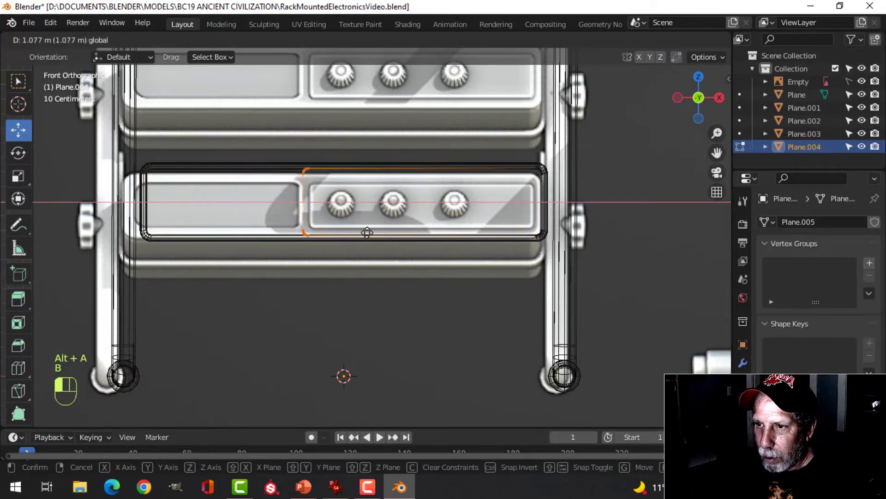
left_click_drag(371, 232, 371, 232)
key("alt+a")
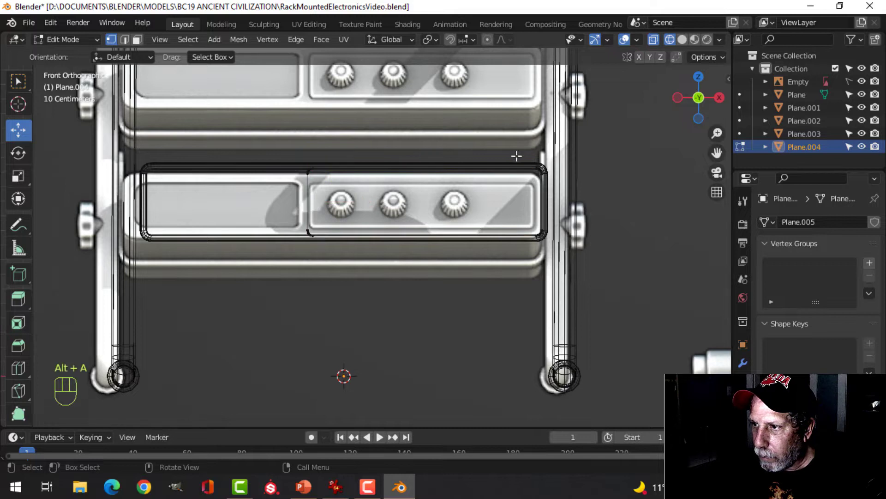
Step: Move the plate's right, upper and lower edge vertices inward to match the outline of the reference knob panel
key("b")
left_click_drag(521, 137, 583, 257)
left_click_drag(590, 203, 584, 204)
key("alt+a")
key("b")
left_click_drag(265, 145, 591, 221)
left_click_drag(425, 121, 423, 131)
key("alt+a")
key("b")
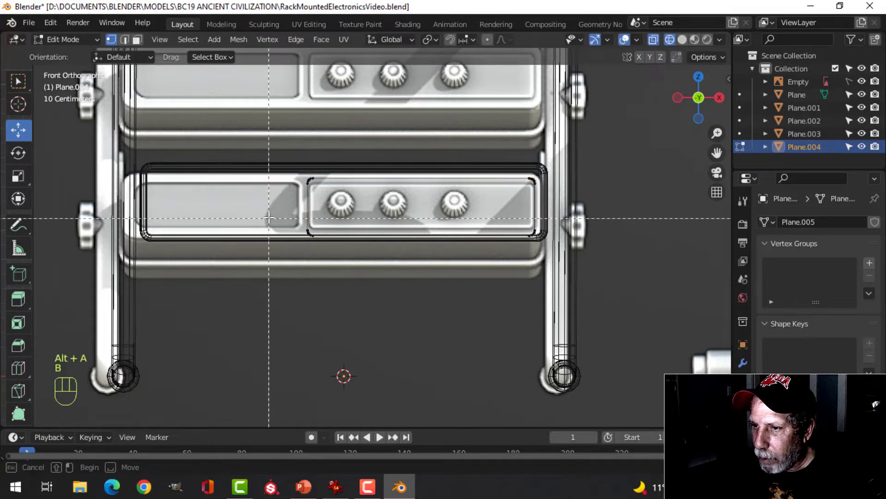
left_click_drag(591, 261, 302, 199)
left_click_drag(421, 203, 422, 190)
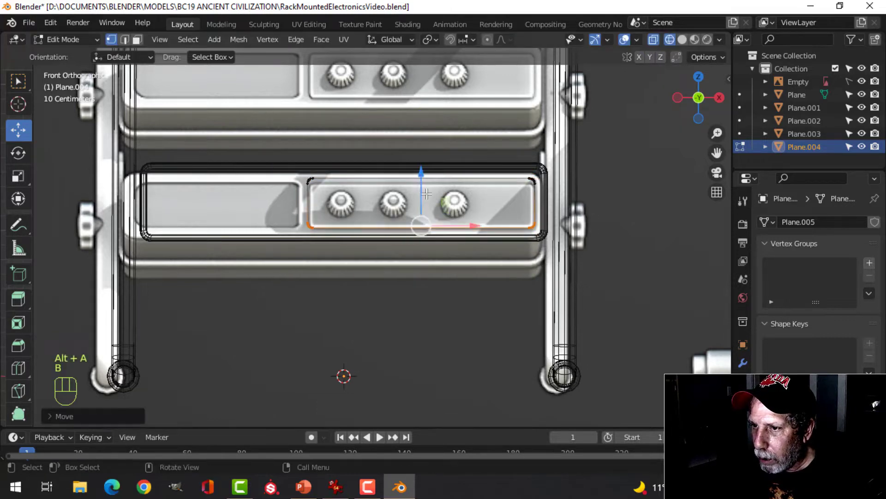
key("alt+a")
Step: Extrude the whole plate about 0.018 m back toward the box and delete its rear face
key("z")
left_click(624, 209)
middle_click_drag(572, 222, 594, 245)
key("a")
middle_click_drag(425, 269, 504, 280)
key("e")
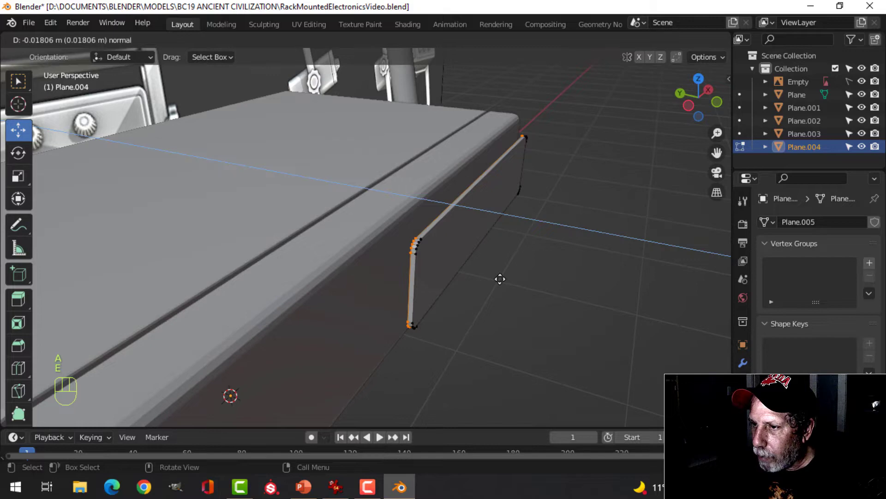
right_click(500, 279)
key("x")
left_click(483, 294)
Step: Bevel the rim of the panel's front face about 0.006 m wide with three segments and apply smooth shading
middle_click_drag(501, 261, 466, 246)
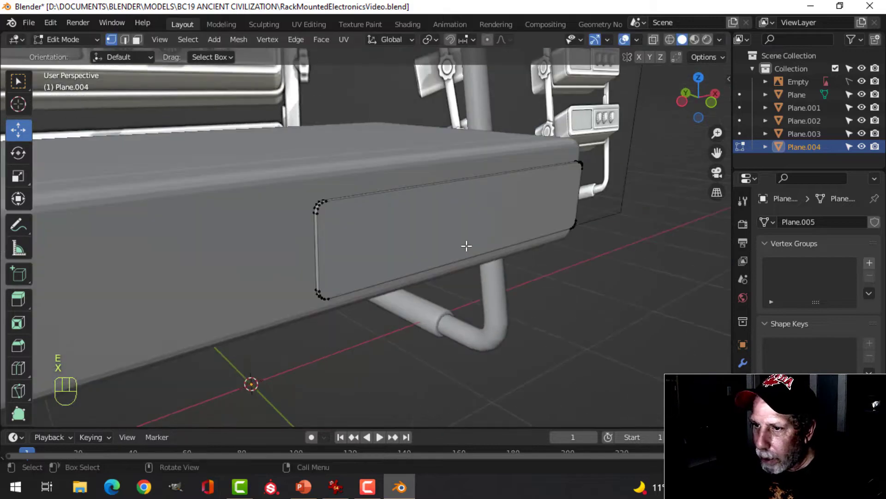
left_click(422, 228)
middle_click_drag(421, 228, 492, 235)
key("ctrl+b")
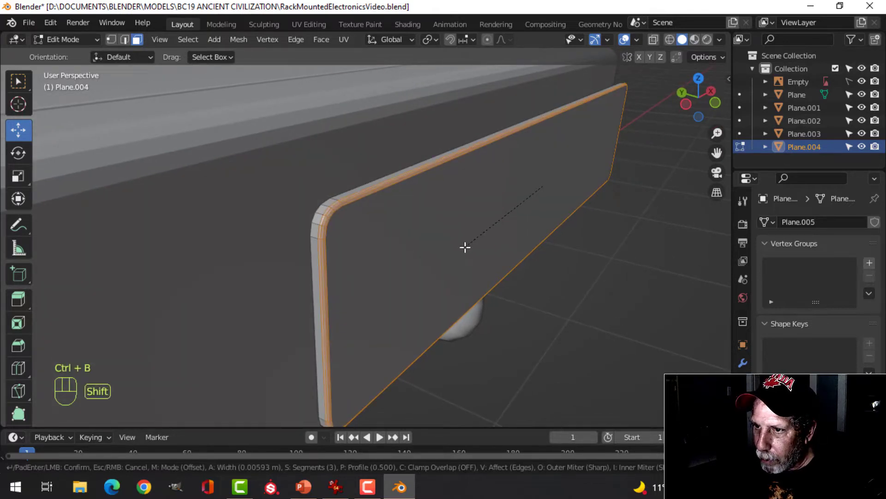
left_click(465, 247)
key("Tab")
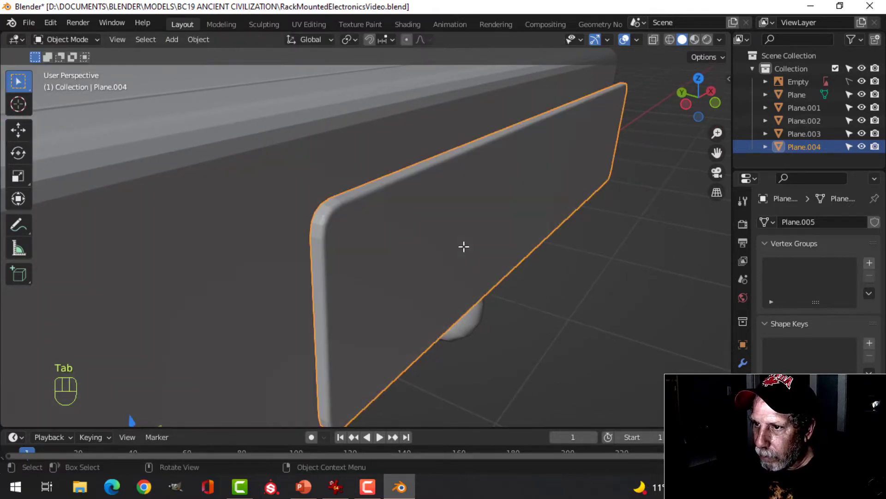
right_click(401, 215)
left_click(392, 182)
key("alt+a")
Step: Move the entire knob panel slightly back along Y toward the box's front face
middle_click_drag(461, 223, 530, 258)
left_click(437, 218)
key("Tab")
middle_click_drag(422, 261, 434, 222)
key("a")
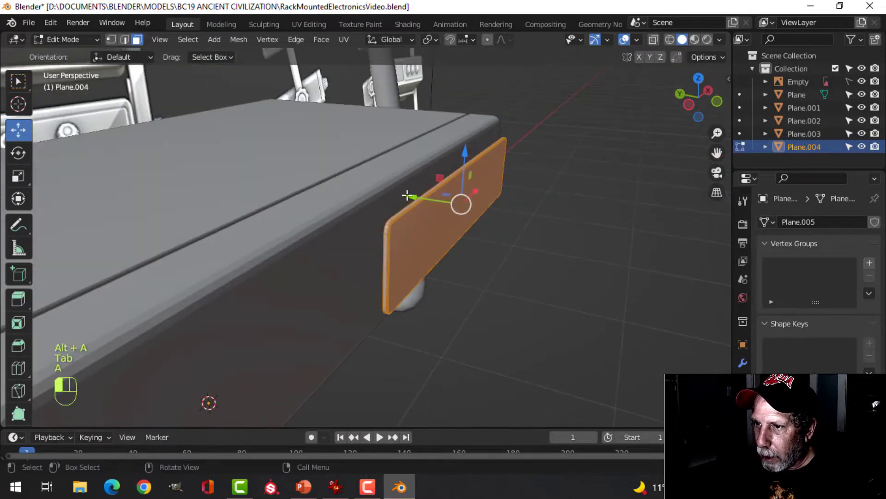
left_click_drag(407, 196, 400, 190)
middle_click_drag(400, 190, 487, 216)
Step: Show the panel in front wireframe view and hide the reference image empty
key("KP_1")
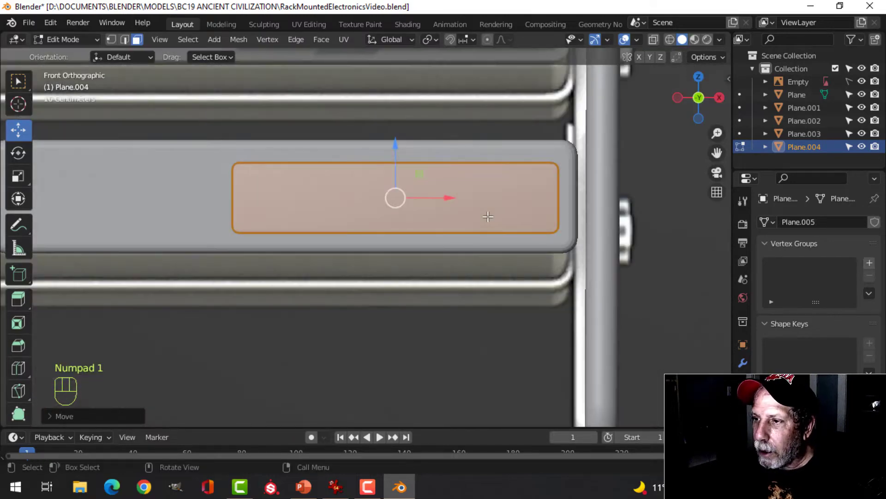
key("alt+a")
key("z")
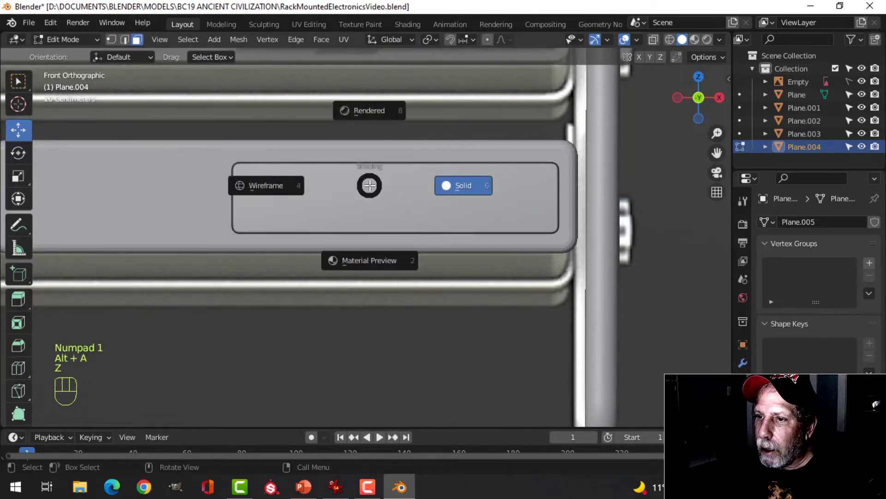
left_click(290, 183)
key("b")
left_click_drag(187, 135, 601, 209)
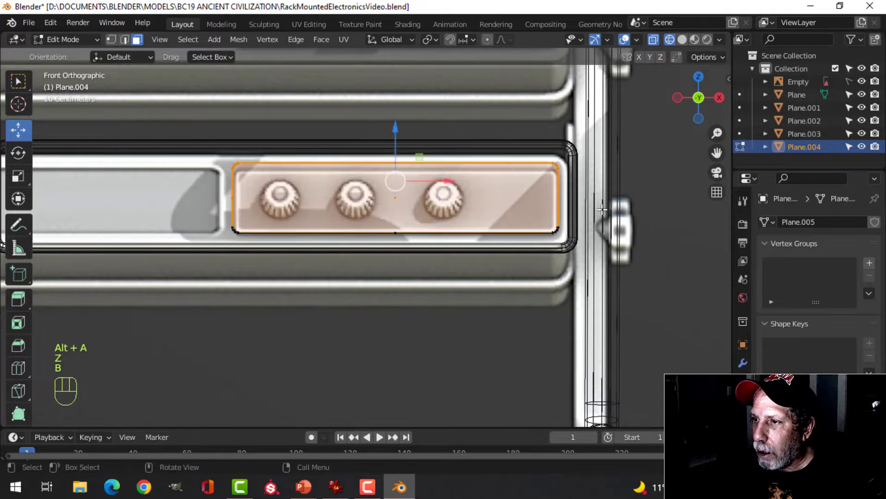
left_click(861, 82)
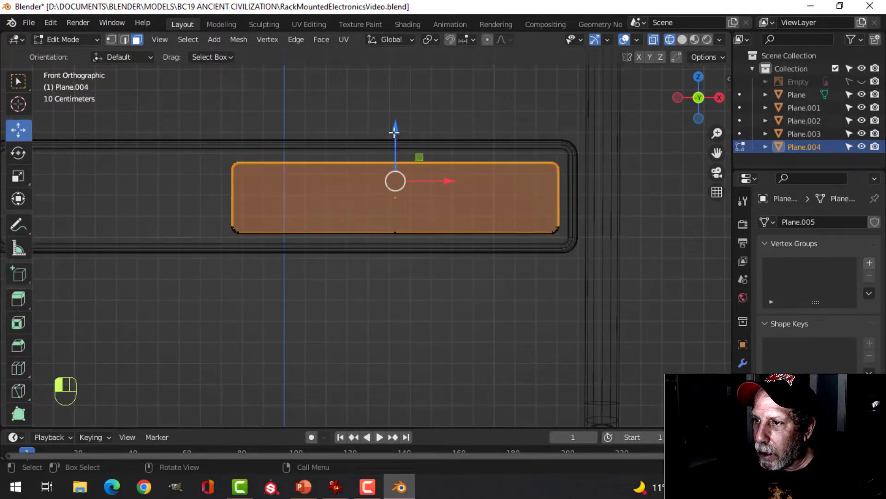
left_click_drag(395, 133, 393, 127)
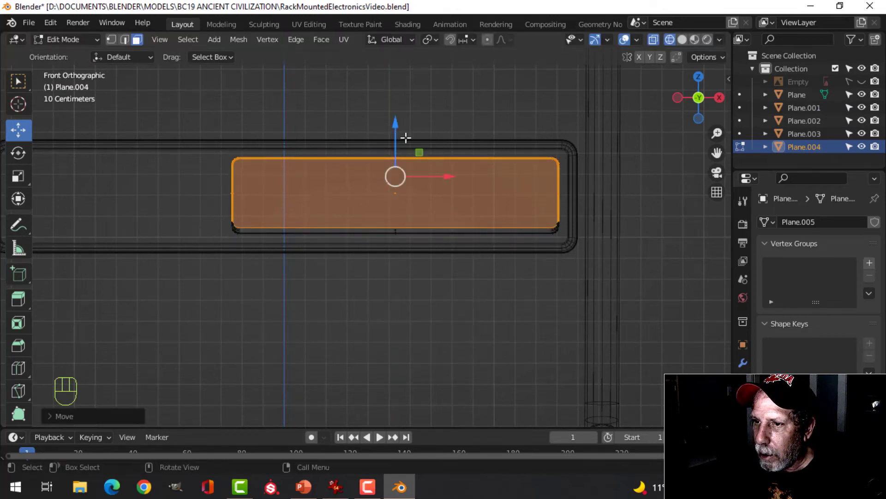
key("ctrl+z")
key("alt+a")
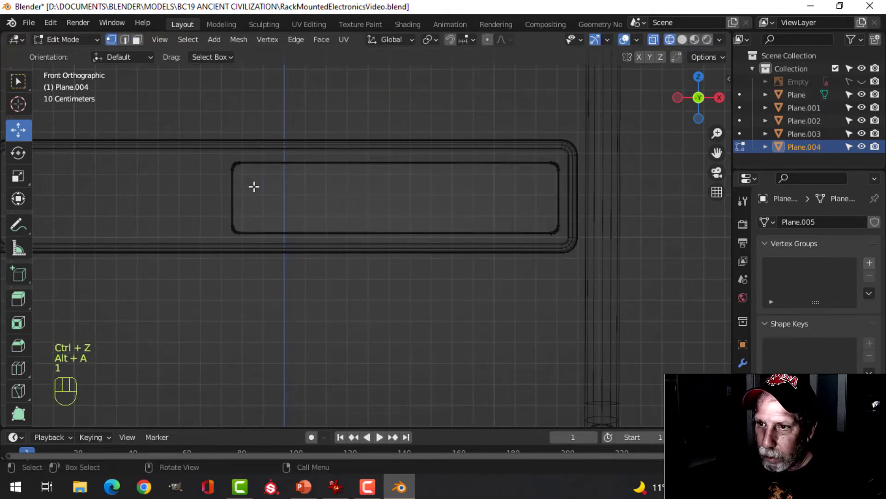
Step: Raise the panel's upper edge vertices and lower its bottom edge vertices slightly to even its margins within the box's front face
key("b")
left_click_drag(186, 138, 597, 195)
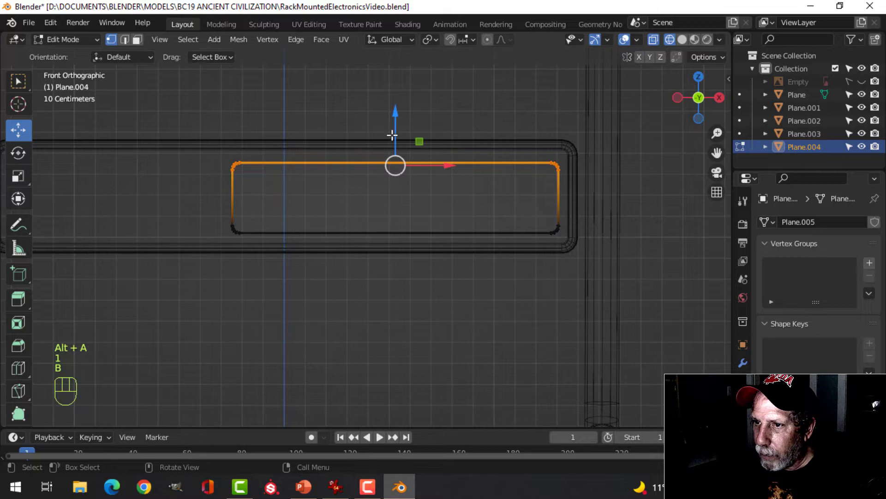
left_click_drag(394, 133, 392, 130)
key("alt+a")
key("b")
left_click_drag(205, 205, 563, 253)
left_click_drag(398, 183, 397, 183)
key("alt+a")
scroll(372, 242, "down", 2)
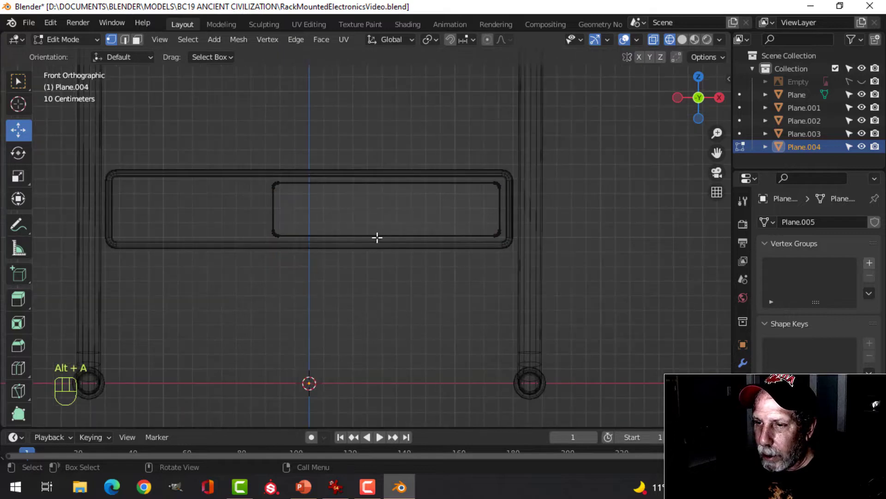
key("z")
left_click(505, 241)
mouse_move(390, 243)
middle_mouse_down()
mouse_move(583, 279)
mouse_move(603, 268)
mouse_move(533, 270)
mouse_move(269, 218)
middle_mouse_up()
key("Tab")
key("alt+a")
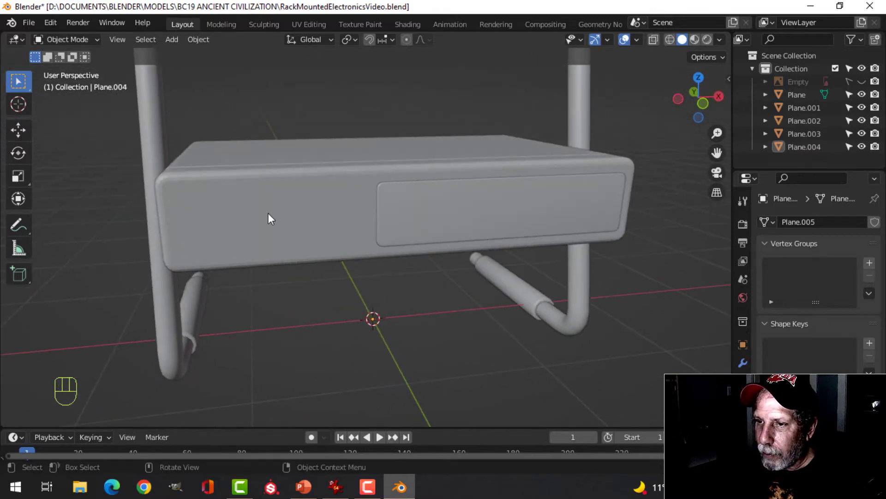
left_click(269, 218)
key("Tab")
scroll(322, 243, "up", 2)
middle_click_drag(368, 242, 376, 240, "shift")
scroll(373, 240, "down", 2)
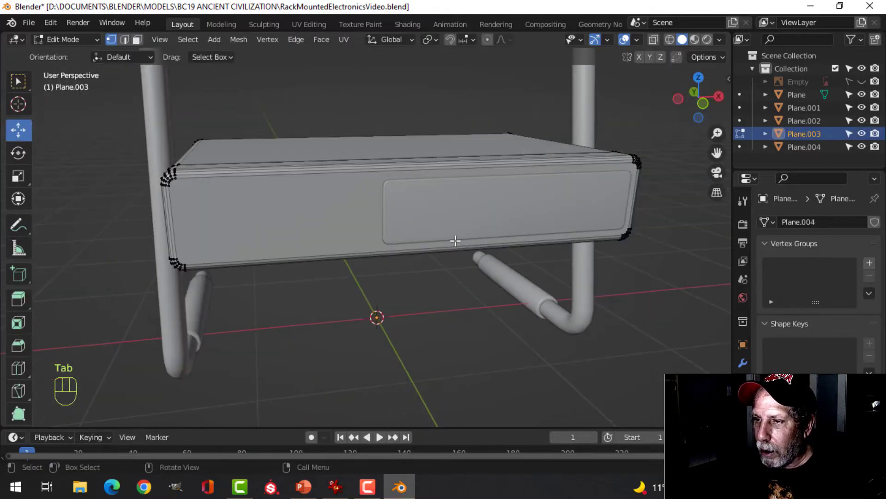
key("Tab")
Step: Duplicate the knob panel's front face, slide the copy along X to the box's left half and separate it into a new object
left_click(489, 233)
key("Tab")
key("a")
middle_click_drag(508, 243, 487, 248)
key("alt+a")
key("3")
left_click(508, 245)
key("shift+d")
right_click(487, 248)
left_click_drag(546, 217, 405, 214)
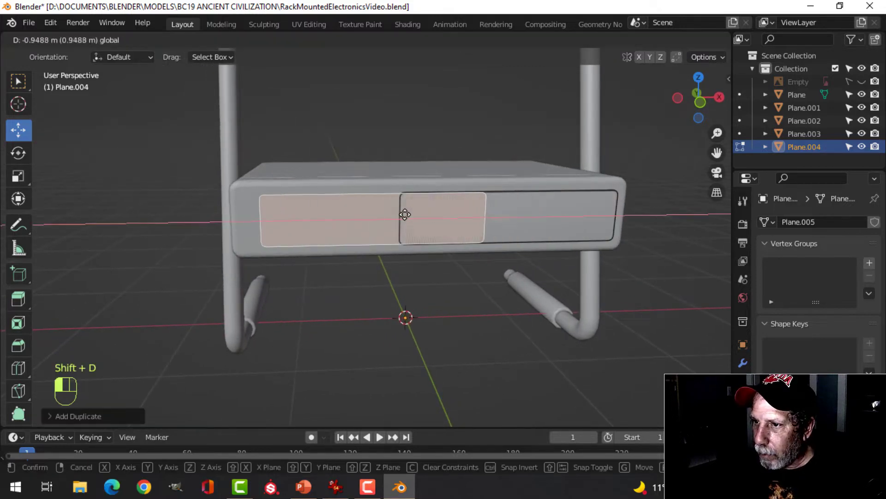
left_click(318, 213)
key("p")
left_click(358, 212)
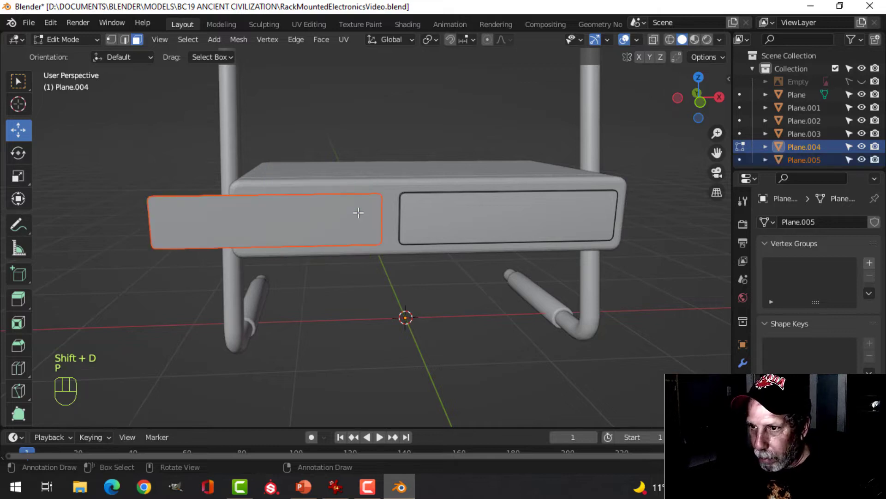
Step: Slide the separated panel slightly along X so its inner edge lines up with the left panel in the reference image
key("Tab")
left_click(370, 218)
key("KP_1")
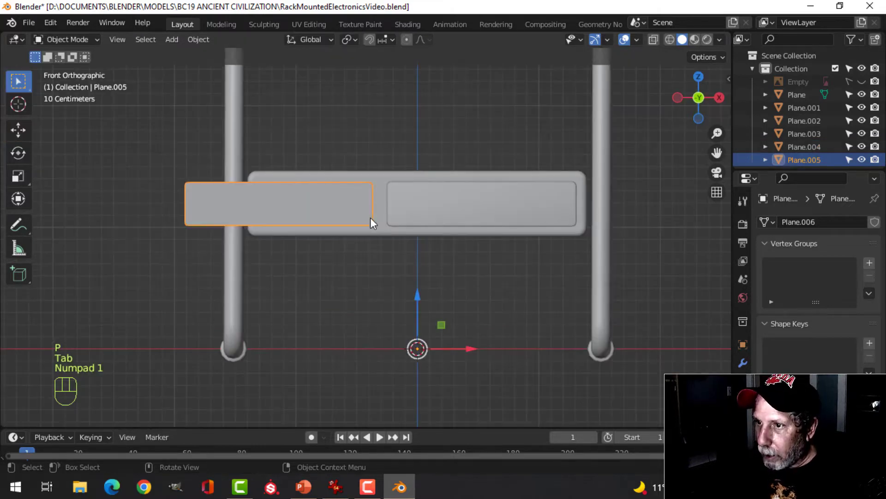
scroll(451, 220, "up", 2)
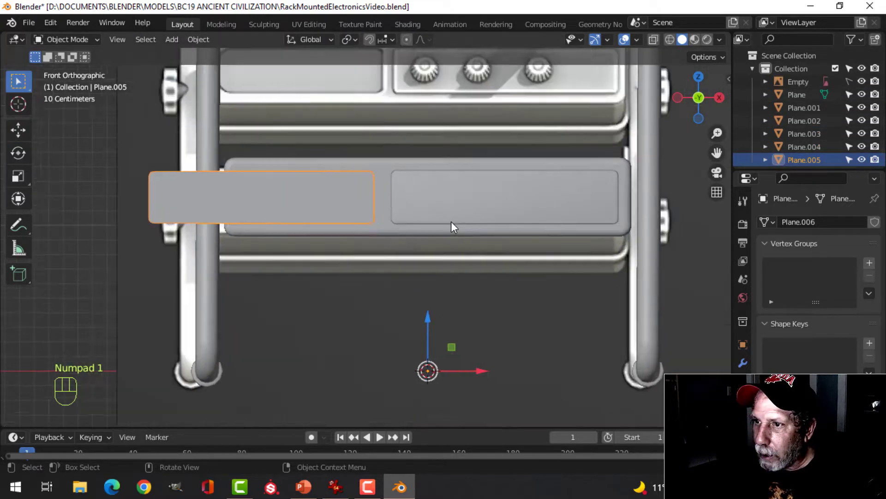
key("z")
left_click(376, 224)
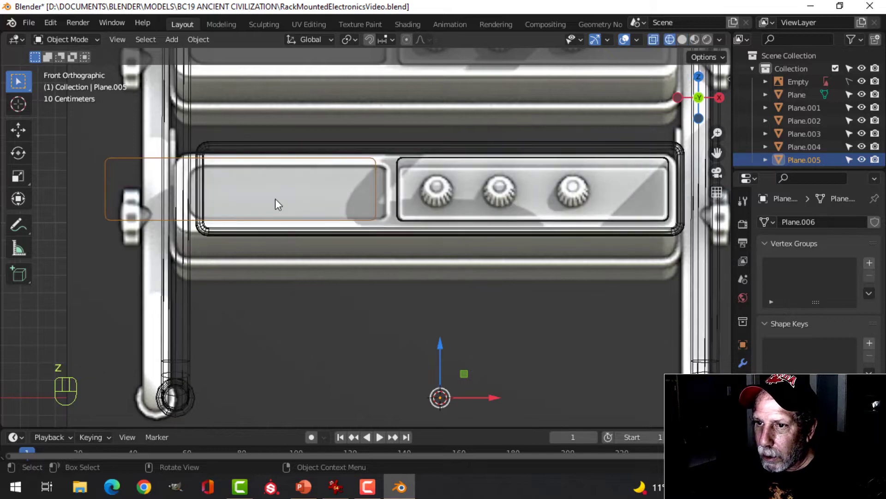
key("Tab")
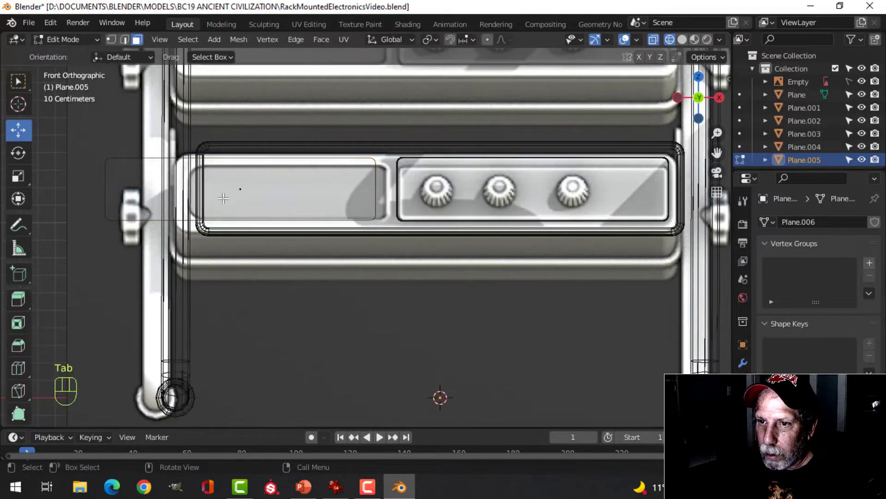
key("a")
left_click_drag(295, 193, 311, 188)
key("alt+a")
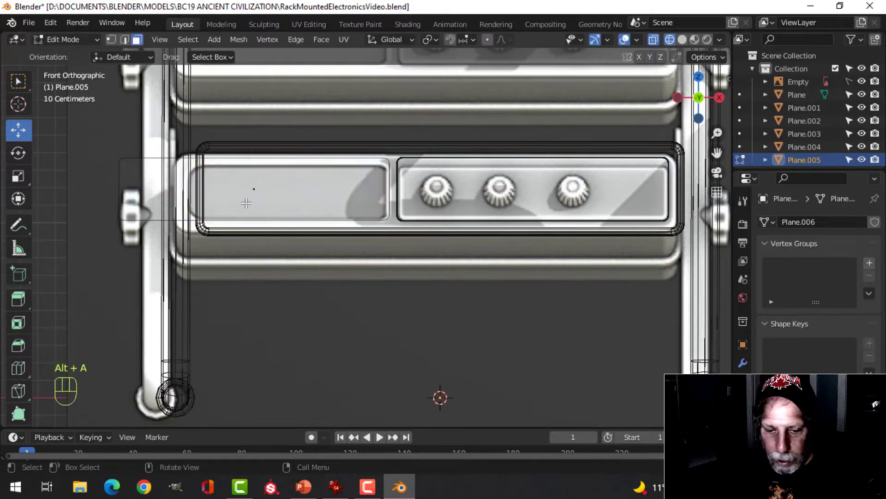
Step: Move the separated panel's outer-left vertices about 0.53 m inward along X to fit within the box's front face
key("b")
left_click_drag(110, 149, 166, 227)
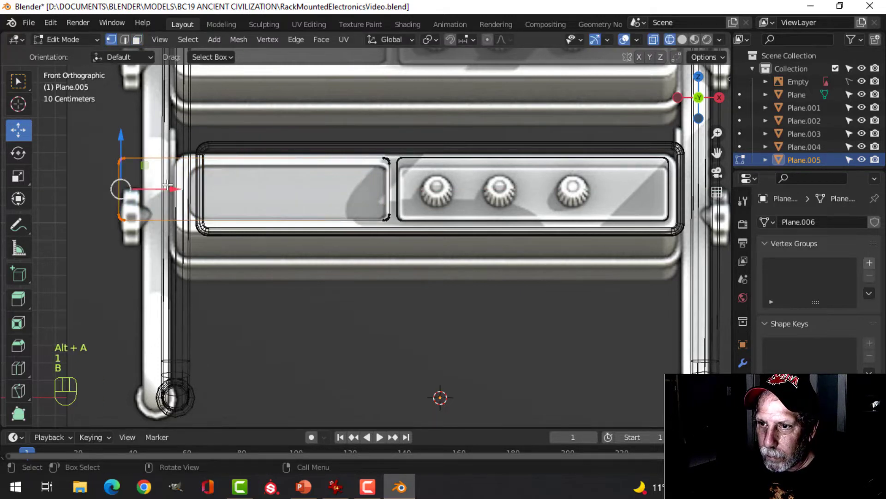
left_click_drag(167, 185, 263, 204)
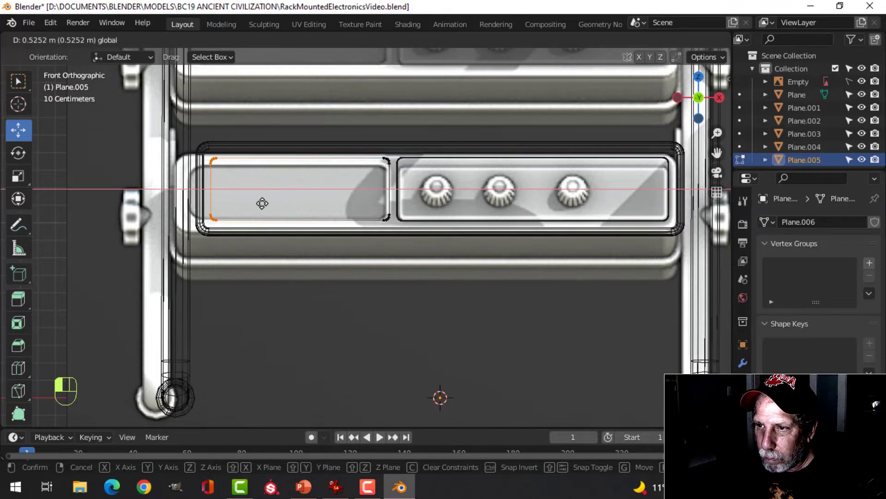
left_click(262, 203)
Step: Extrude the left panel's face to give it thickness as a solid slab
key("z")
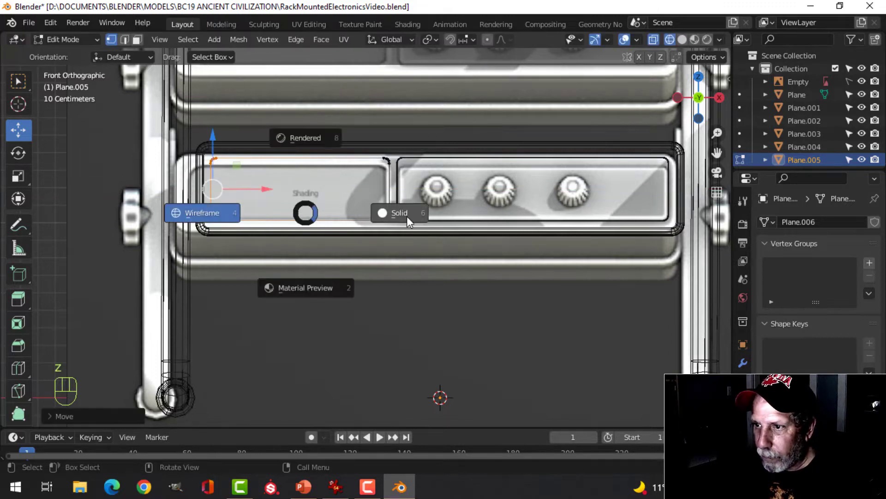
left_click(406, 212)
mouse_move(406, 211)
middle_mouse_down()
mouse_move(363, 255)
mouse_move(451, 264)
mouse_move(437, 240)
mouse_move(447, 254)
middle_mouse_up()
key("e")
left_click(463, 265)
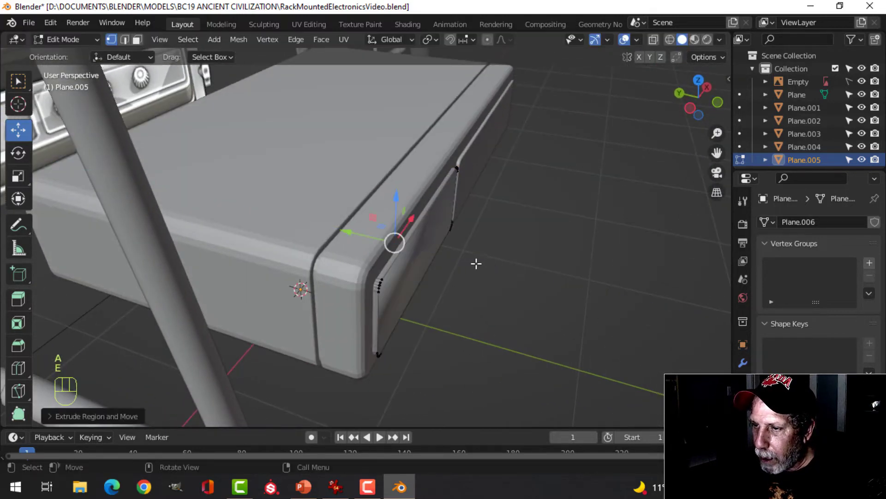
key("a")
left_click_drag(409, 250, 368, 237)
key("ctrl+z")
middle_click_drag(487, 264, 405, 227)
key("Tab")
Step: Push the extruded left panel back along Y into the box so its front sits close to the box's face
scroll(426, 253, "down", 3)
key("alt+a")
left_click(339, 206)
right_click(337, 206)
left_click(327, 221)
key("alt+a")
scroll(417, 246, "up", 2)
left_click(409, 237)
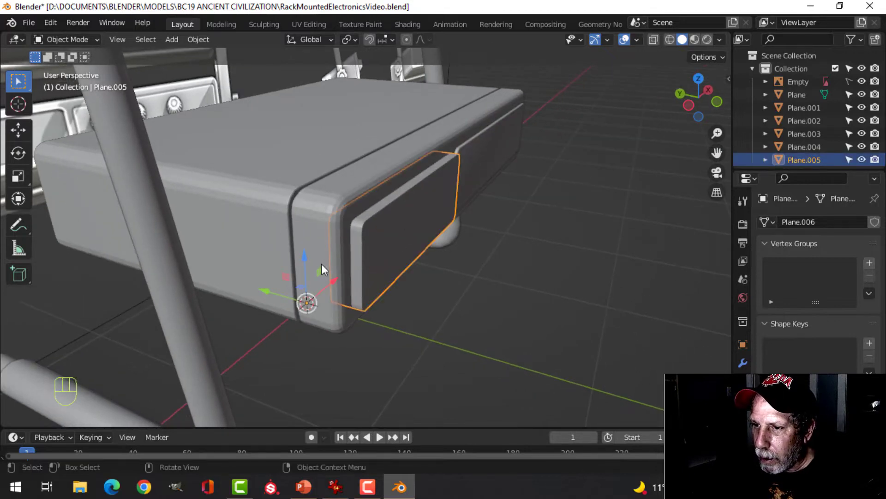
left_click_drag(271, 291, 276, 291)
middle_click_drag(474, 270, 325, 271)
left_click(435, 135)
middle_click_drag(436, 135, 589, 216)
scroll(334, 144, "up", 2)
left_click(297, 164)
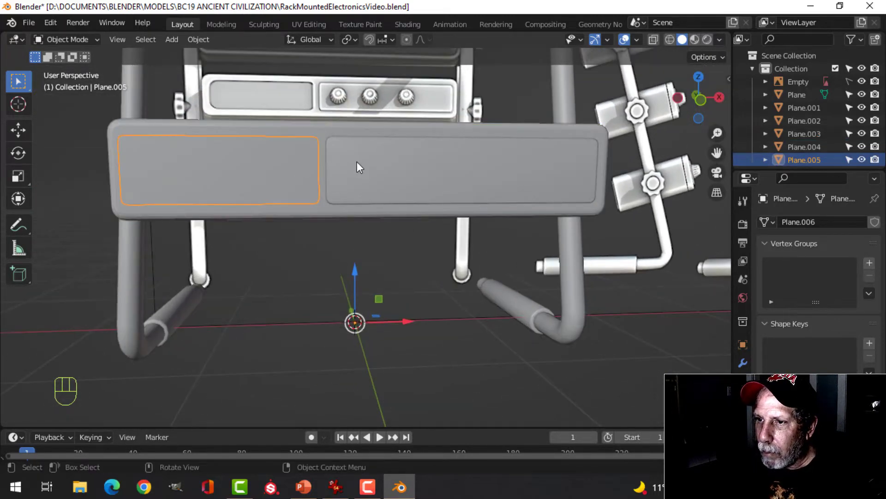
Step: Move the left panel's right-side vertices slightly left along X to widen the gap to the knob panel
key("KP_1")
key("z")
left_click(314, 158)
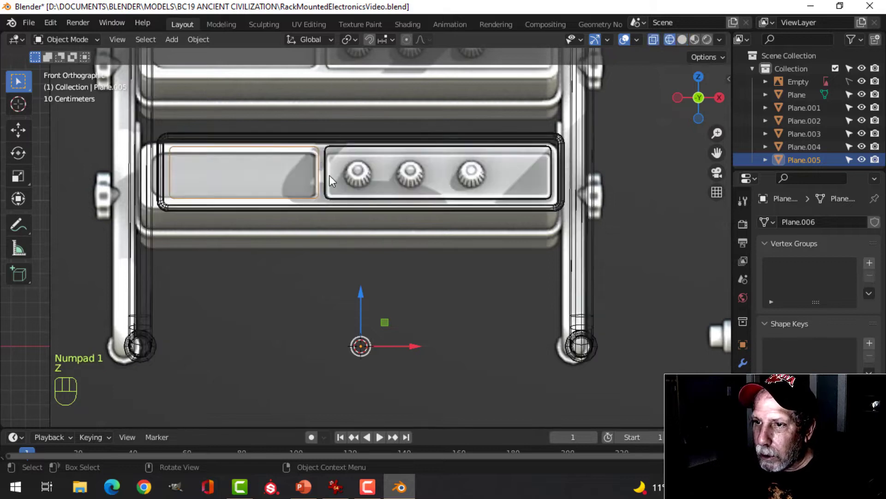
middle_click_drag(330, 180, 331, 195, "shift")
key("alt+a")
left_click(315, 160)
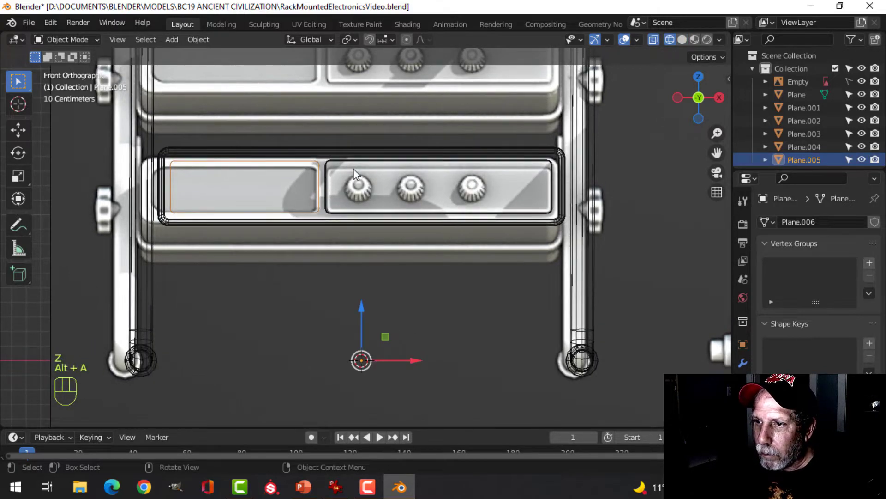
key("Tab")
key("alt+a")
key("b")
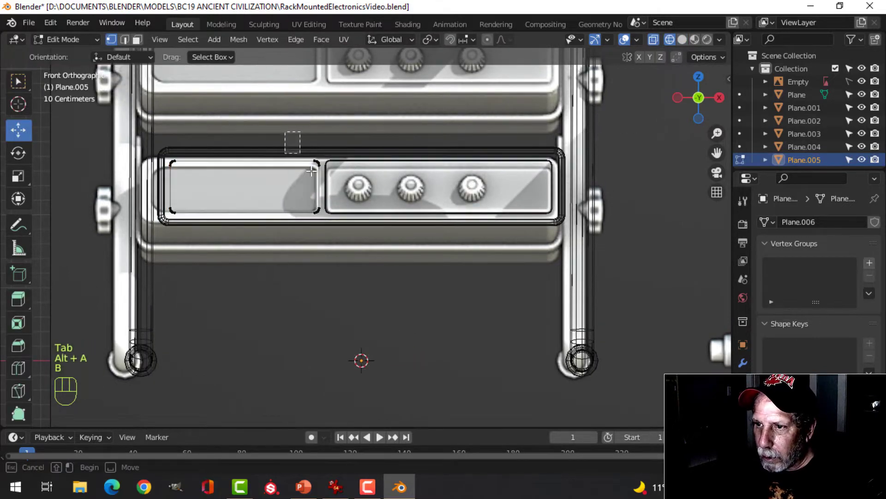
left_click_drag(311, 171, 341, 248)
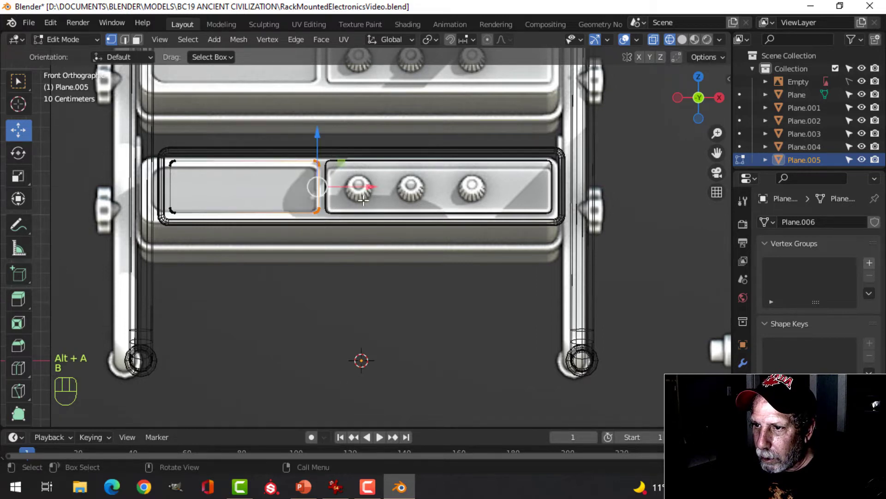
left_click_drag(369, 186, 360, 187)
key("z")
left_click(455, 194)
key("alt+a")
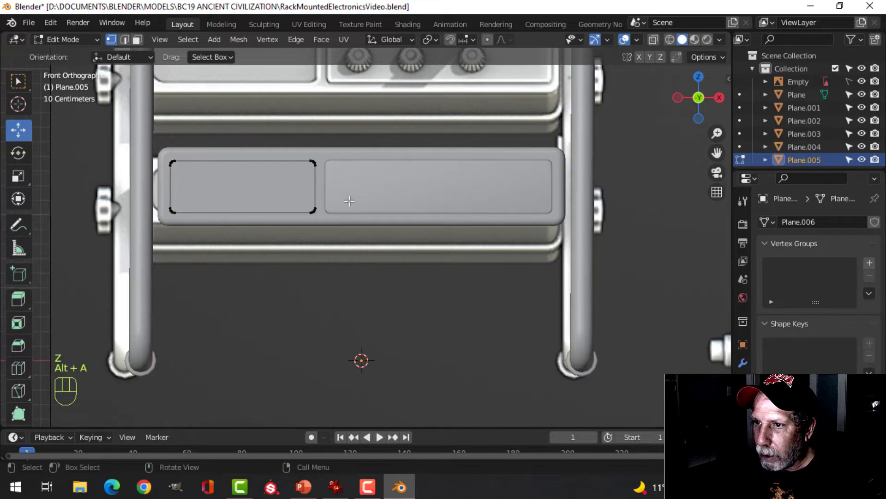
key("Tab")
Step: Cut the left panel's shape out of the electronics box with a Boolean Difference modifier using the Fast solver, and apply it
middle_click_drag(349, 200, 325, 216)
key("alt+a")
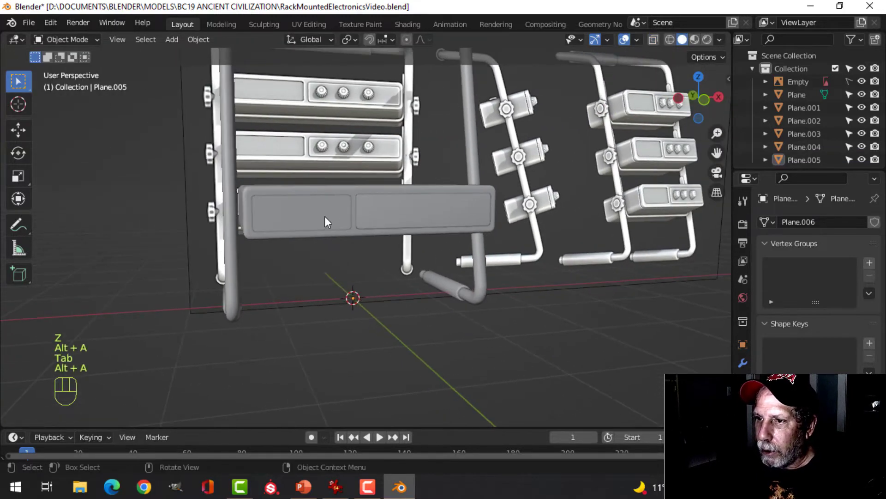
left_click(375, 192)
middle_click_drag(375, 191, 527, 243)
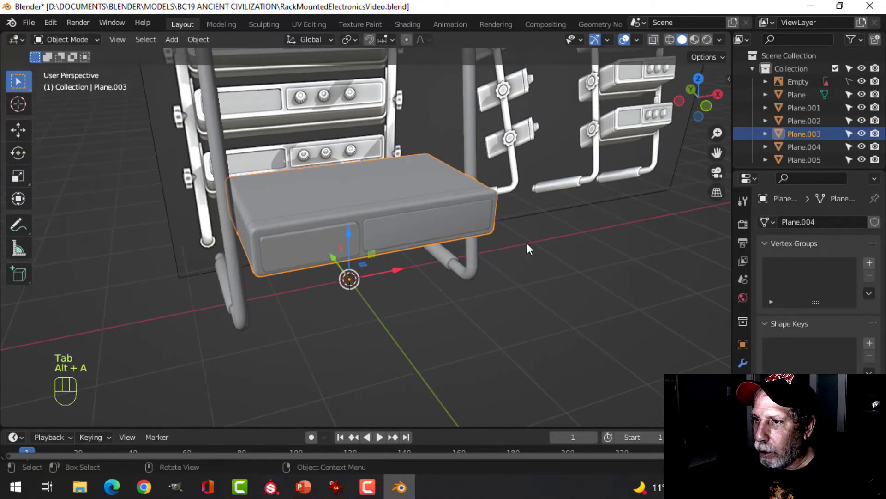
left_click(743, 361)
left_click(796, 222)
left_click(654, 287)
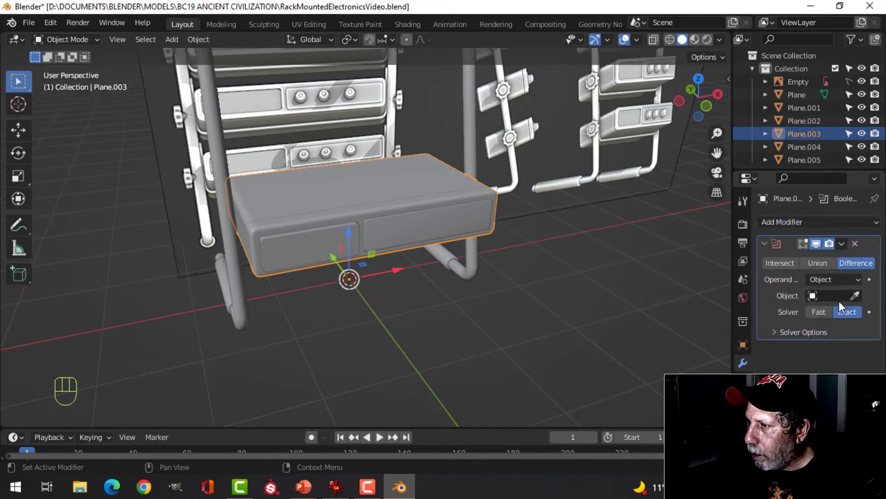
left_click(855, 296)
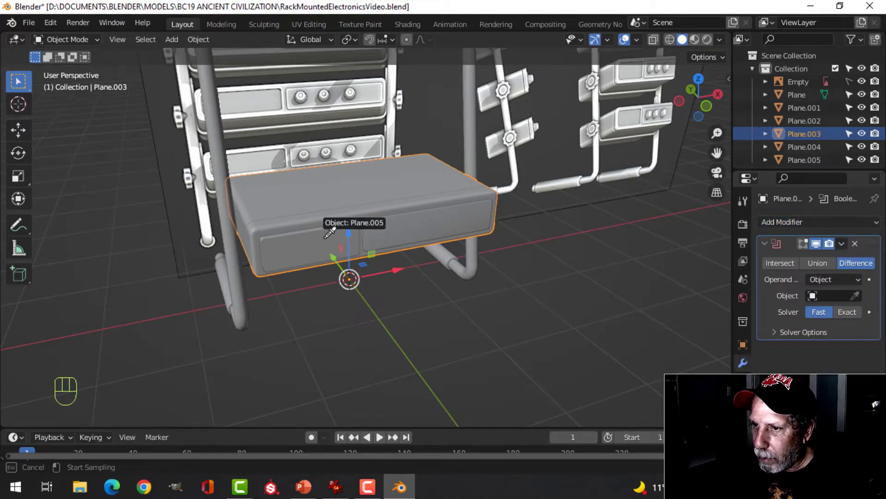
left_click(842, 244)
left_click(800, 260)
Step: Hide the left cutter panel to expose the recess in the box
left_click(323, 254)
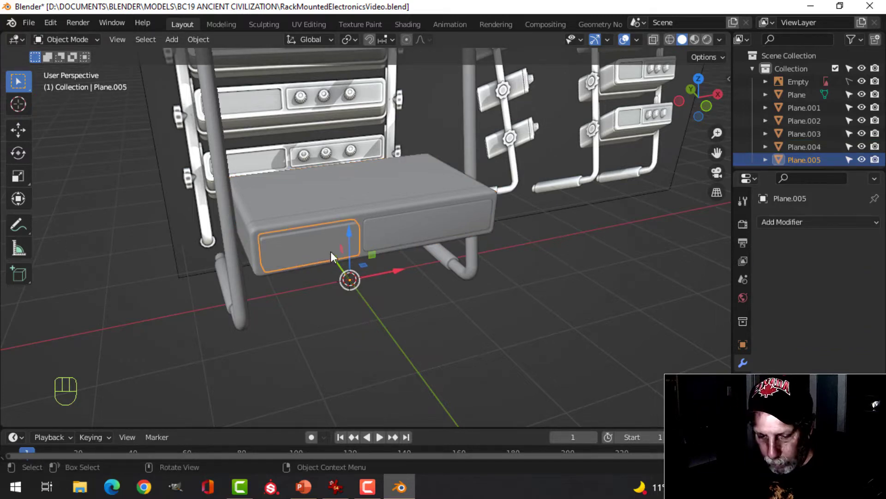
key("h")
middle_click_drag(331, 251, 512, 228)
Step: Add a Bevel modifier to the electronics box with 3 segments and an amount of 0.02 m
left_click(475, 212)
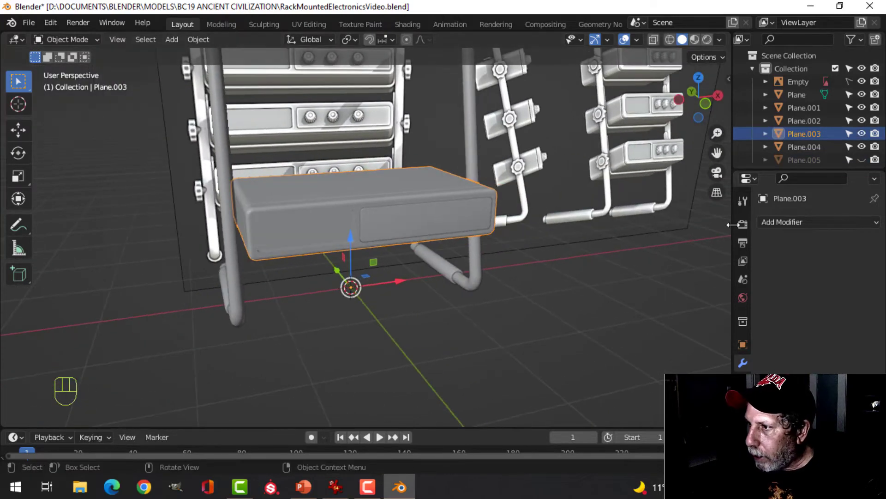
left_click(779, 223)
left_click(622, 272)
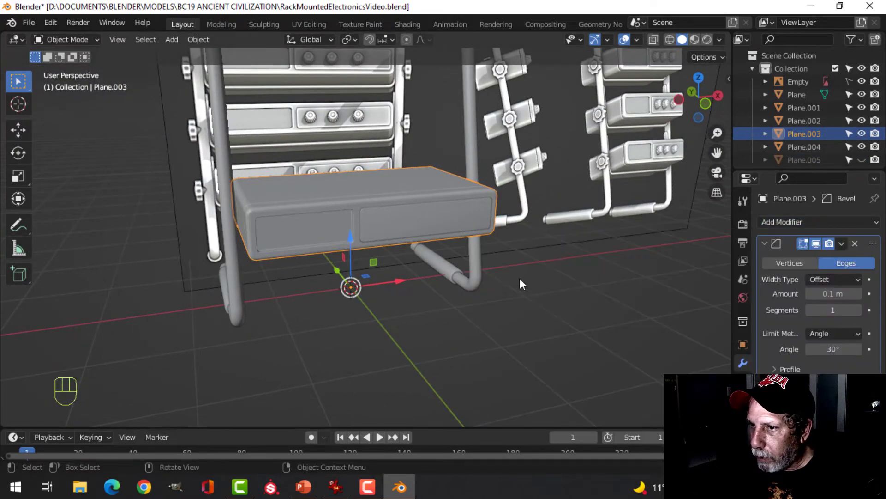
middle_click_drag(519, 276, 503, 253)
scroll(504, 252, "up", 3)
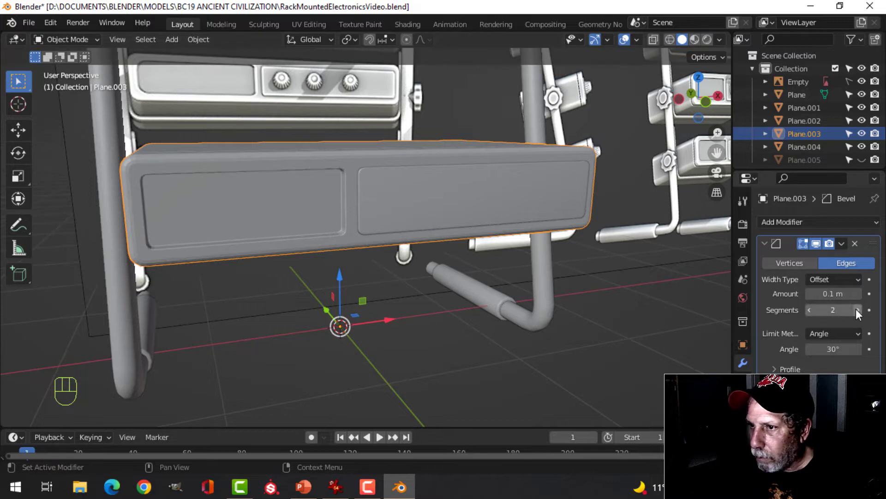
left_click(857, 310)
left_click(858, 310)
left_click(833, 293)
type("0.02")
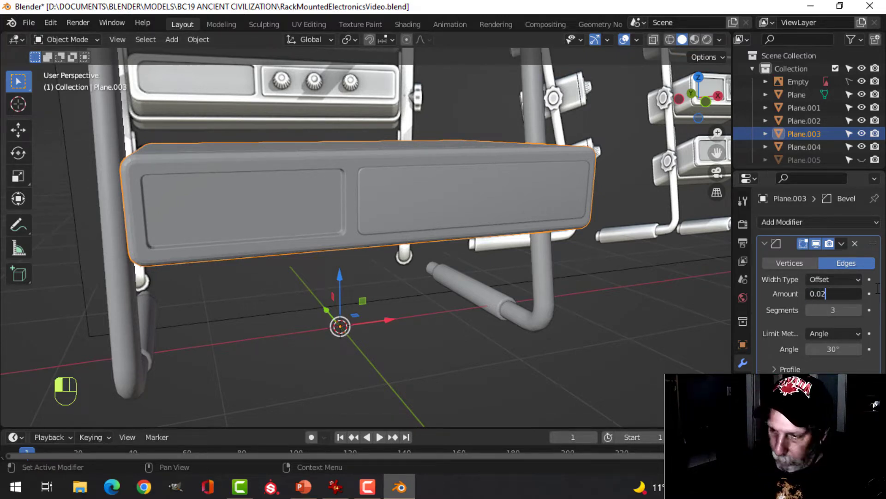
key("Return")
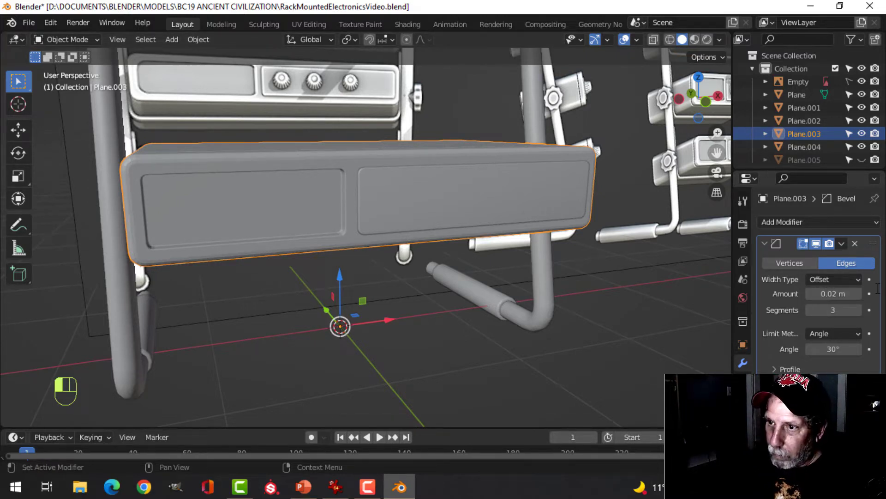
Step: Add a Weighted Normal modifier to the electronics box and open its mesh Normals settings
key("alt+a")
middle_click_drag(333, 267, 301, 226)
left_click(286, 221)
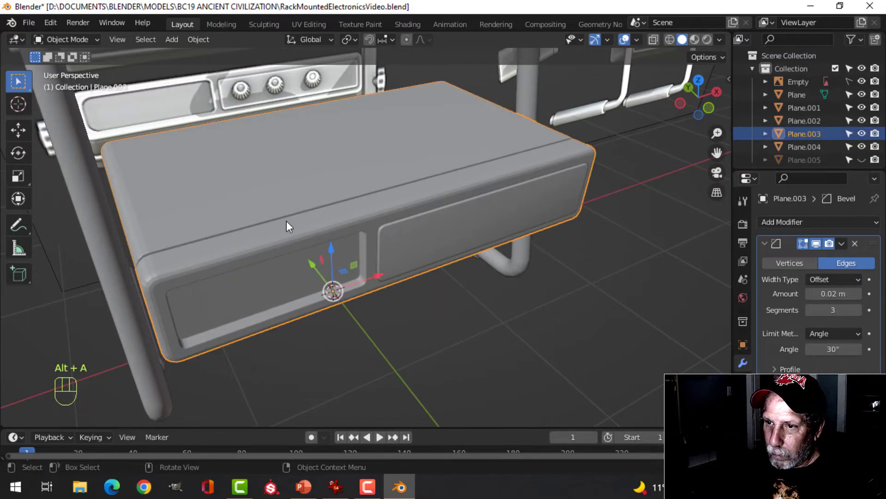
right_click(286, 222)
scroll(370, 240, "down", 3)
middle_click_drag(406, 252, 314, 222)
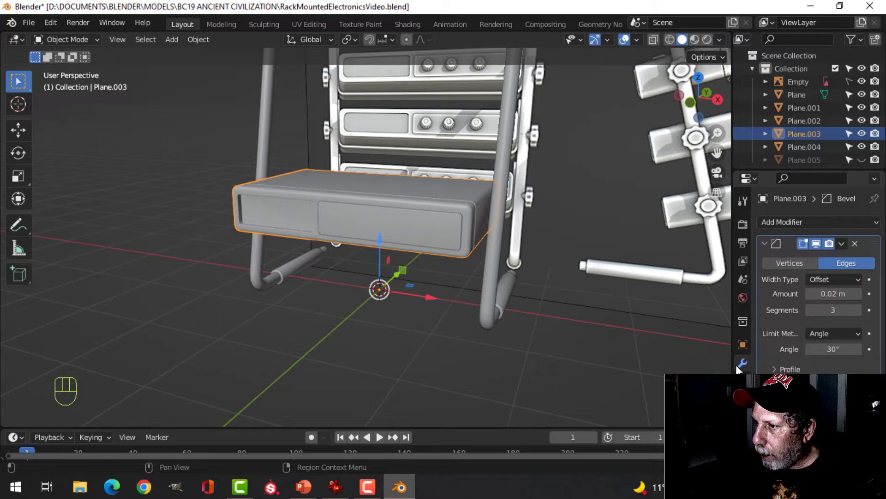
left_click(780, 222)
left_click(538, 315)
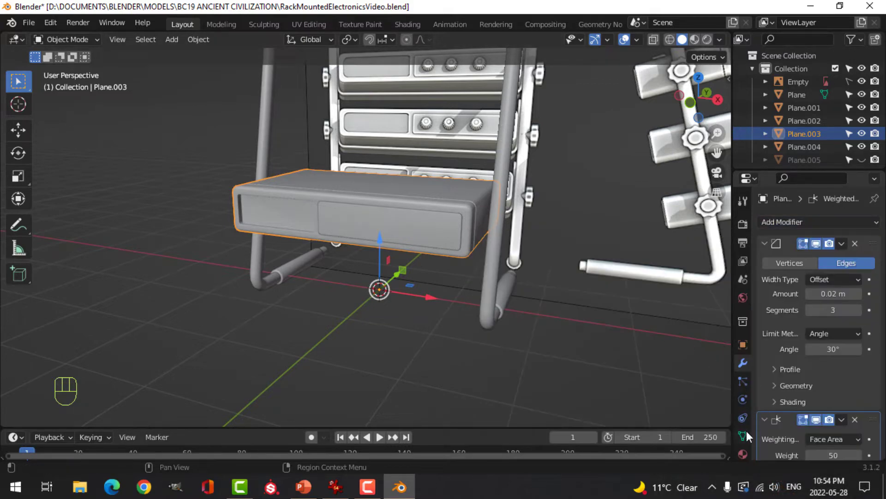
left_click(743, 436)
scroll(806, 409, "down", 1)
left_click(765, 382)
scroll(807, 391, "down", 1)
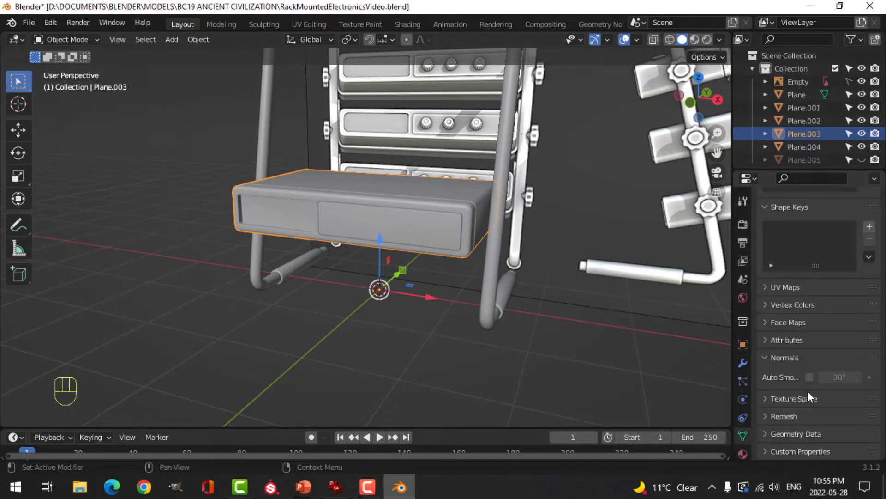
middle_click_drag(417, 245, 375, 253)
key("alt+a")
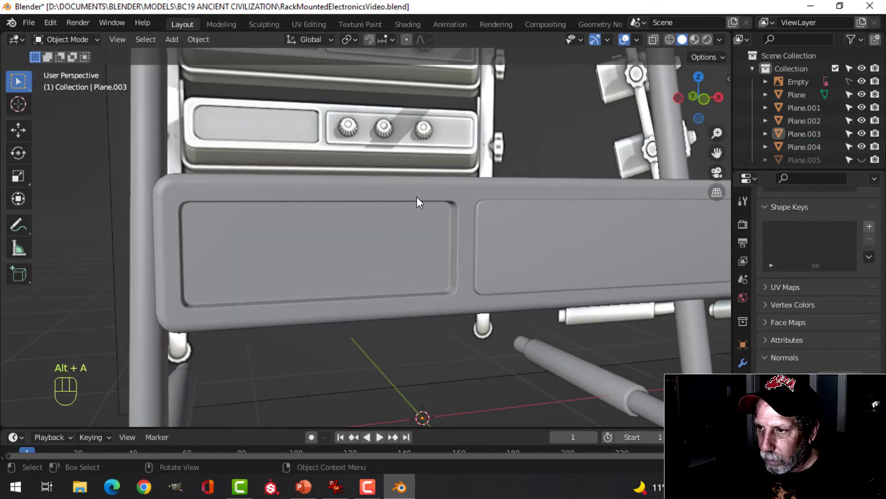
Step: Bevel the front rim edge loop of the left panel's recess in the electronics box
left_click(424, 229)
key("Tab")
middle_click_drag(423, 229, 384, 239)
key("alt+a")
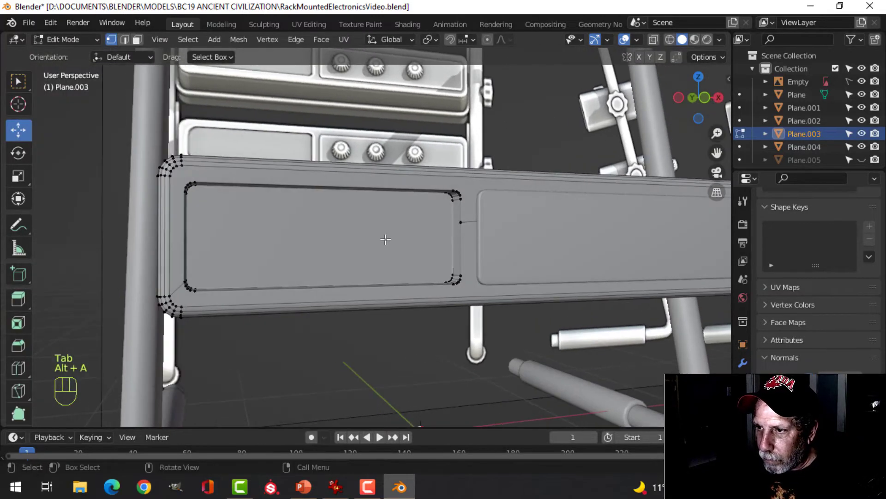
key("2")
left_click(263, 184, "alt+shift")
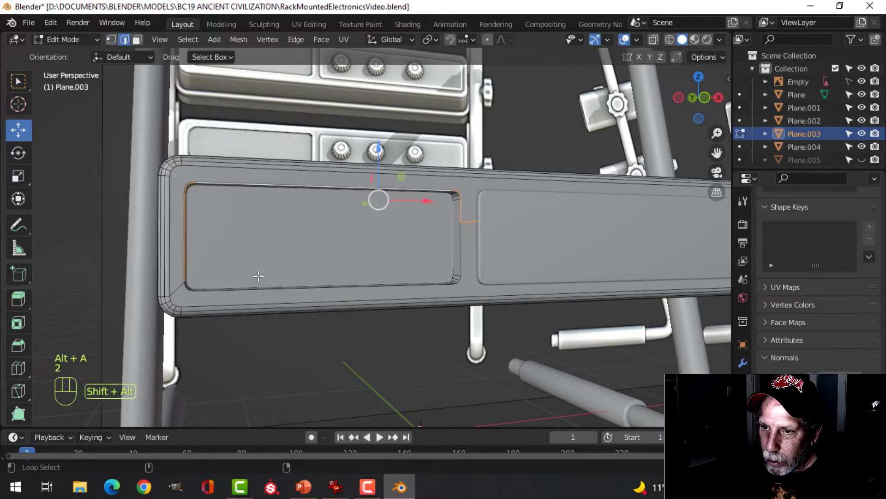
middle_click_drag(372, 263, 421, 271)
scroll(433, 264, "up", 4)
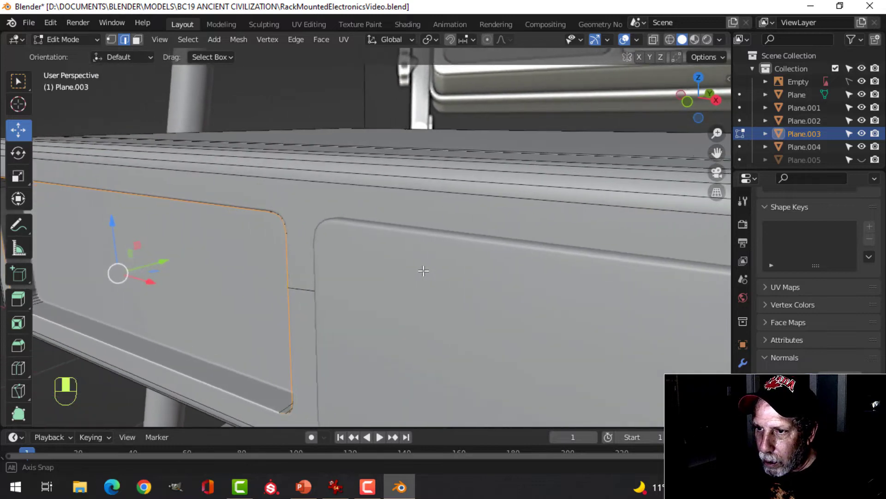
middle_click_drag(316, 264, 405, 227, "shift")
key("ctrl+b")
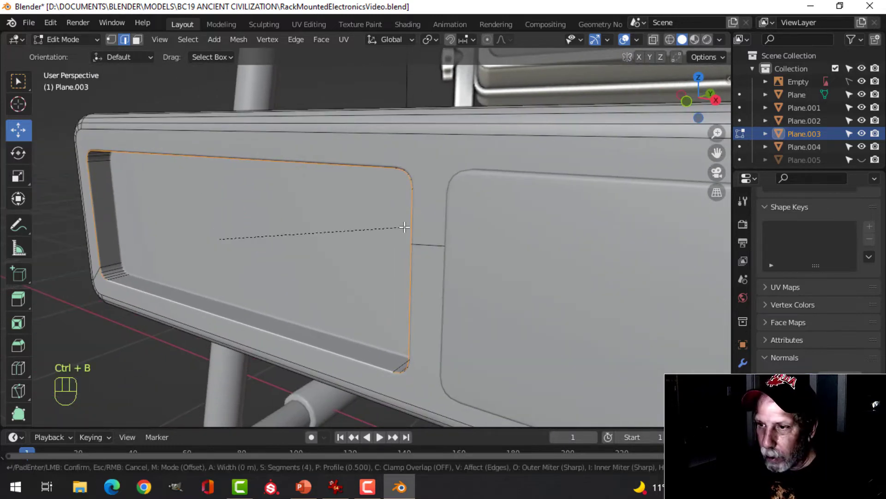
left_click(457, 213)
key("Tab")
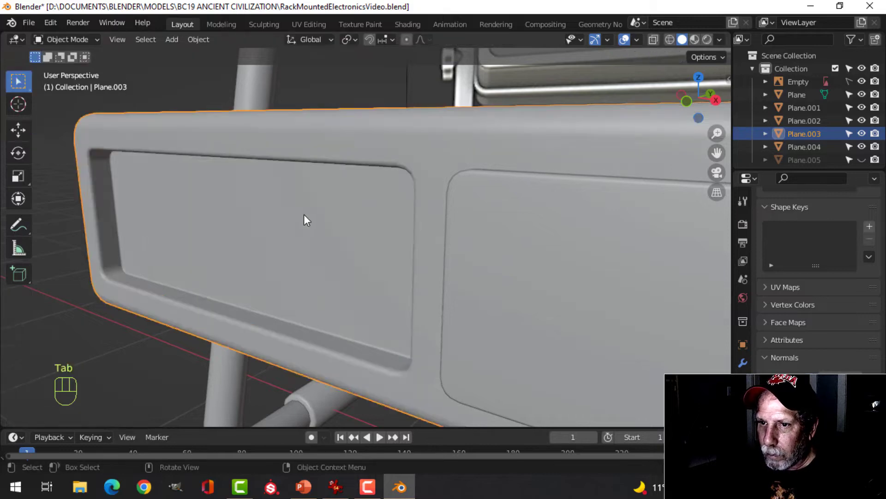
Step: Unhide the left cutter panel in front of the electronics box
middle_click_drag(304, 214, 365, 216)
scroll(393, 249, "down", 4)
key("alt+a")
middle_click_drag(401, 260, 494, 270)
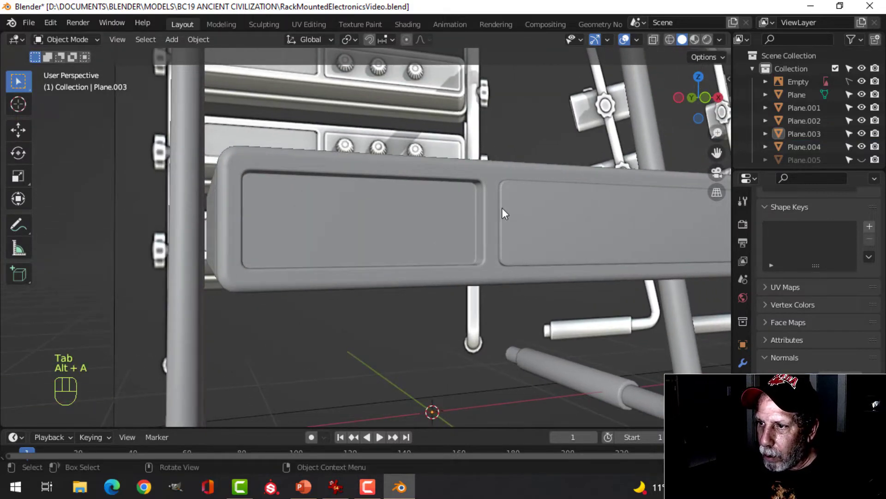
scroll(499, 217, "down", 3)
middle_click_drag(497, 228, 494, 265)
scroll(488, 248, "up", 6)
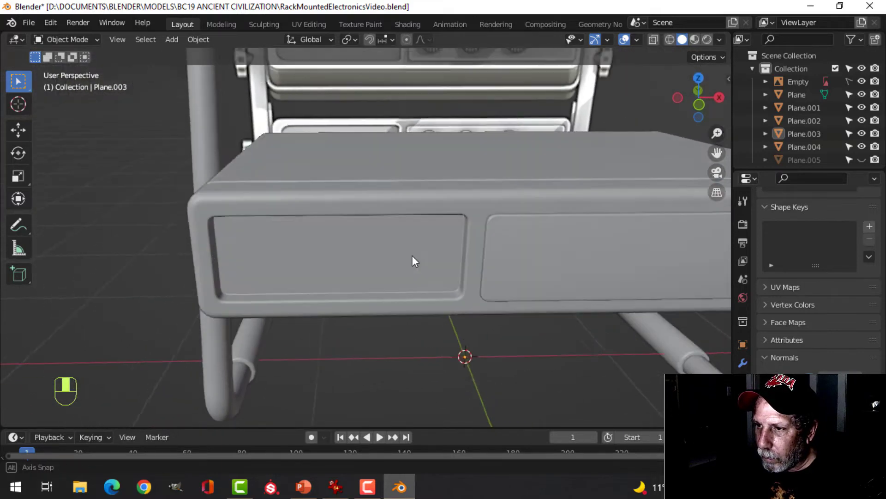
middle_click_drag(412, 256, 459, 258)
key("alt+h")
key("alt+a")
Step: Delete every face of the left cutter panel except its front face
left_click(387, 250)
key("Tab")
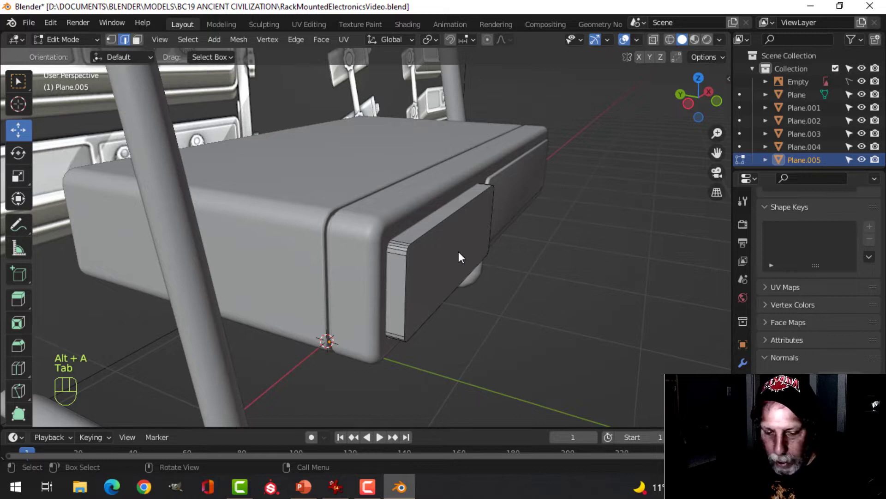
key("3")
left_click(458, 251)
key("ctrl+i")
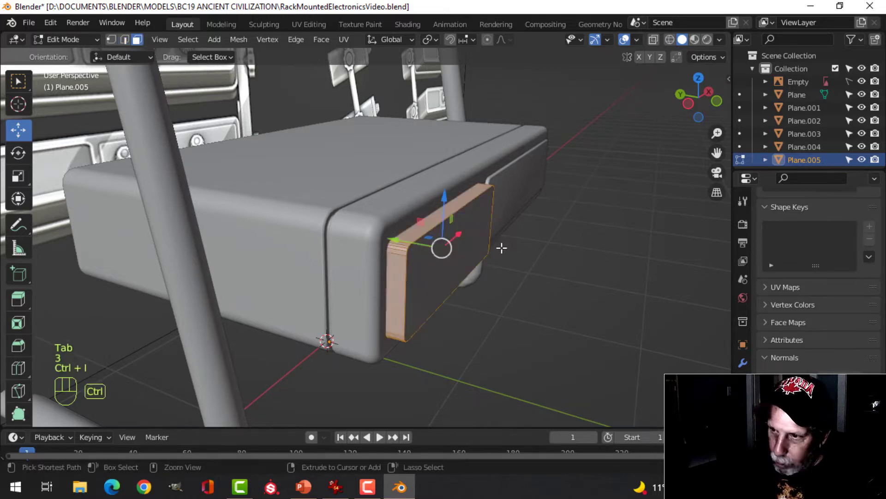
key("x")
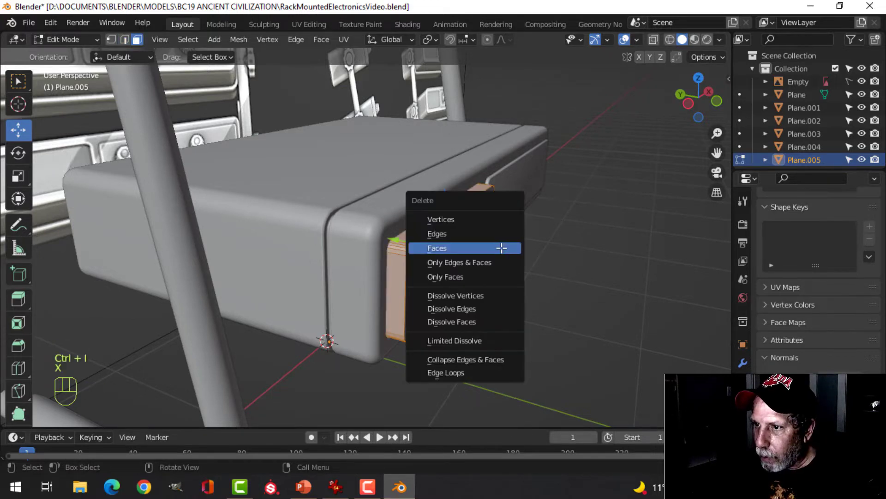
left_click(502, 252)
Step: Move the remaining left panel face back along Y into the box's recess and leave mesh editing
key("a")
middle_click_drag(502, 255, 508, 268)
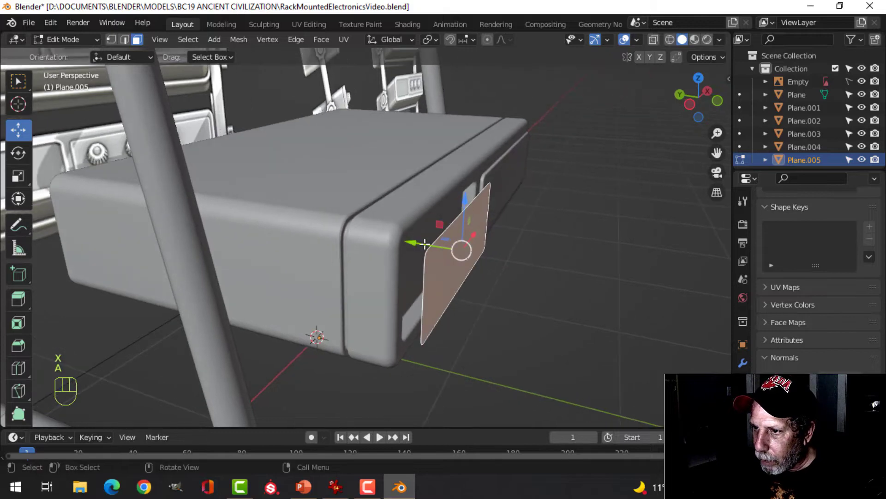
left_click_drag(425, 243, 390, 236)
middle_click_drag(487, 231, 415, 222)
key("Tab")
key("alt+a")
scroll(430, 227, "up", 1)
scroll(430, 230, "down", 4)
Step: Snap the 3D cursor to the centre of the right panel's geometry
left_click(533, 243)
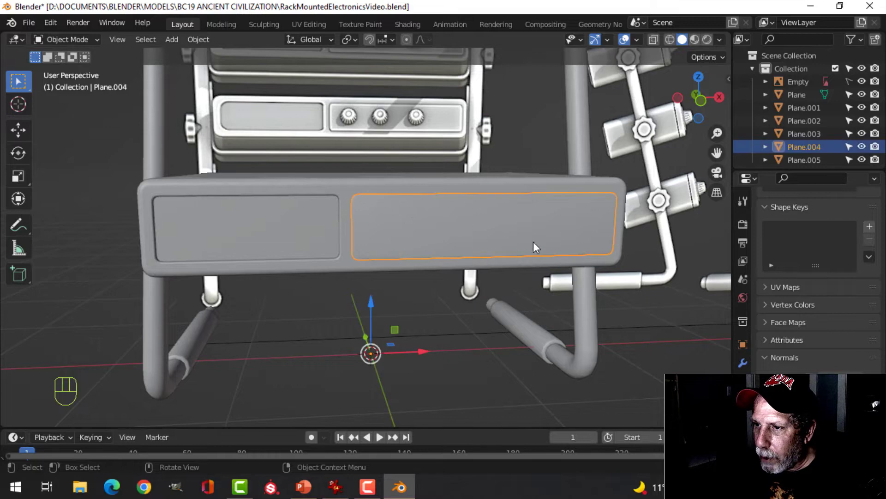
middle_click_drag(533, 243, 457, 231)
scroll(529, 246, "up", 2)
middle_click_drag(457, 231, 436, 230)
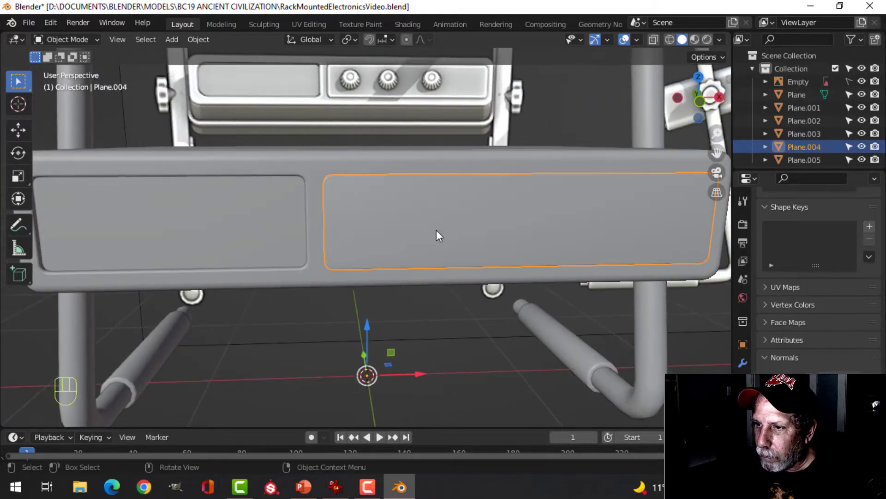
key("KP_1")
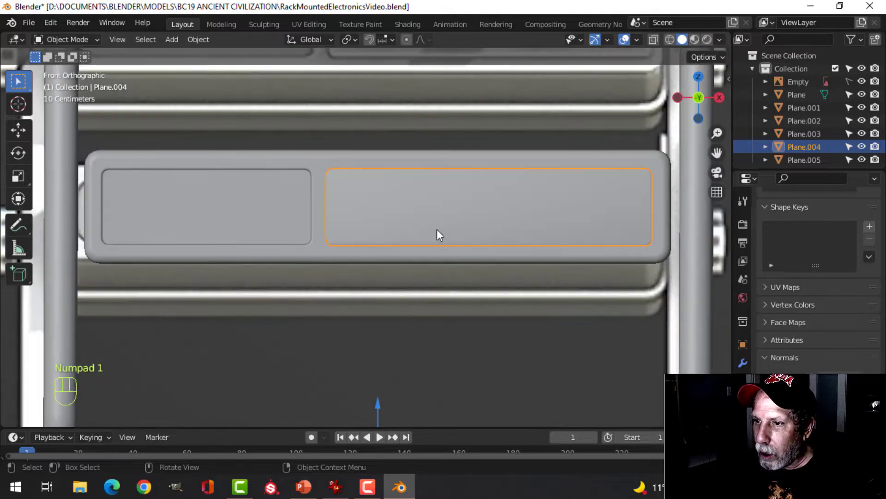
key("Tab")
key("a")
key("shift+s")
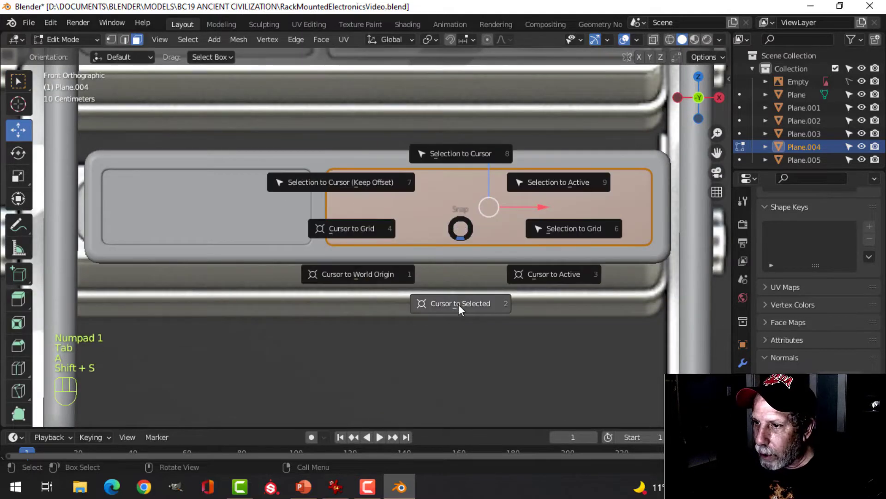
left_click(459, 303)
key("Tab")
Step: Add a mesh circle with 18 vertices at the 3D cursor on the right panel
key("shift+a")
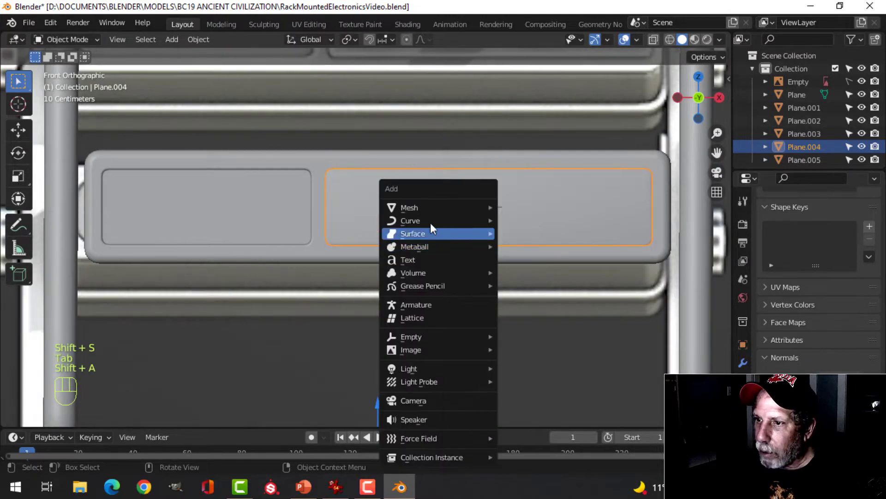
mouse_move(433, 211)
left_click(531, 229)
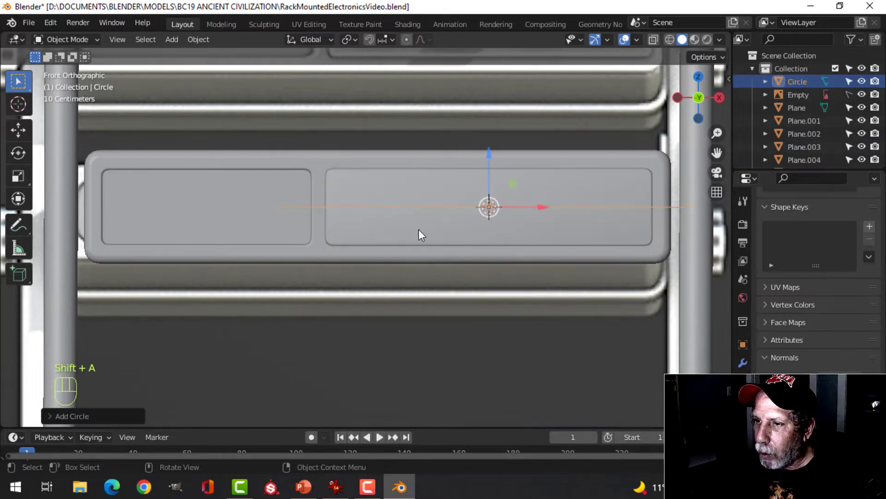
scroll(402, 189, "down", 1)
scroll(400, 203, "up", 2)
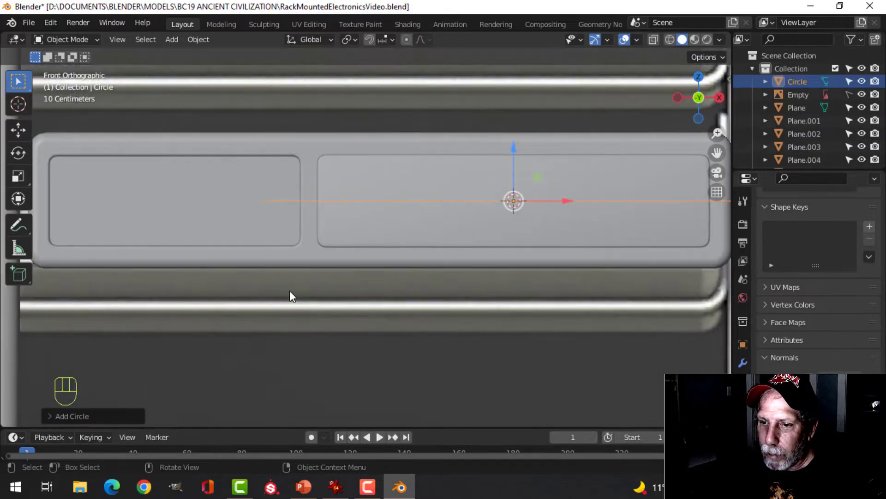
left_click(74, 416)
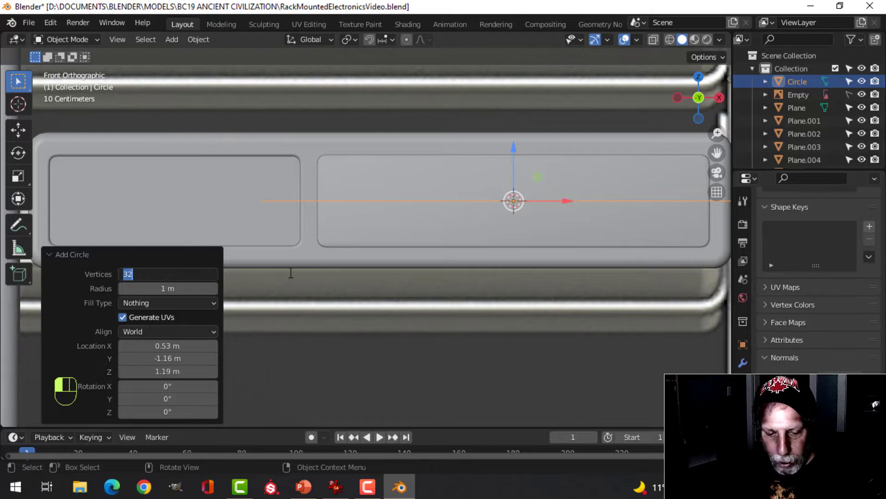
scroll(291, 273, "down", 3)
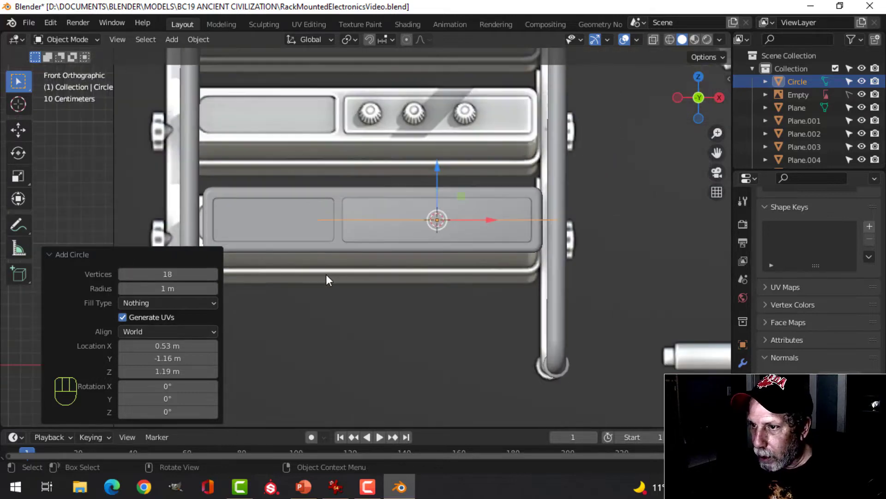
Step: Scale the circle by about 0.107, rotate it 90° about X, and scale it by about 0.22
key("Tab")
key("s")
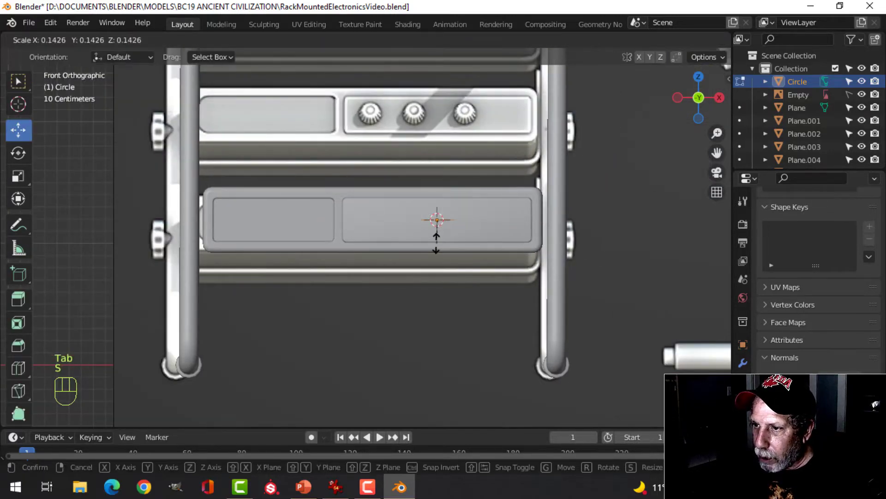
left_click(437, 237)
scroll(461, 230, "up", 4)
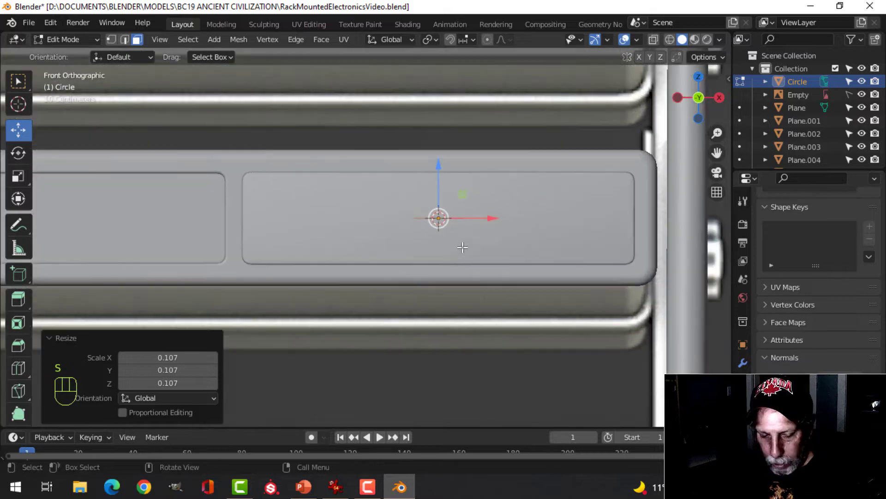
key("r")
left_click(462, 247)
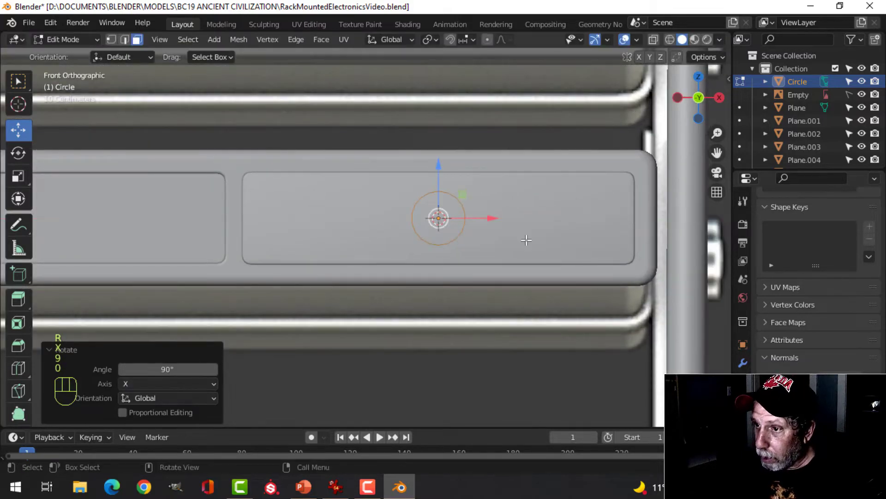
key("s")
left_click(453, 233)
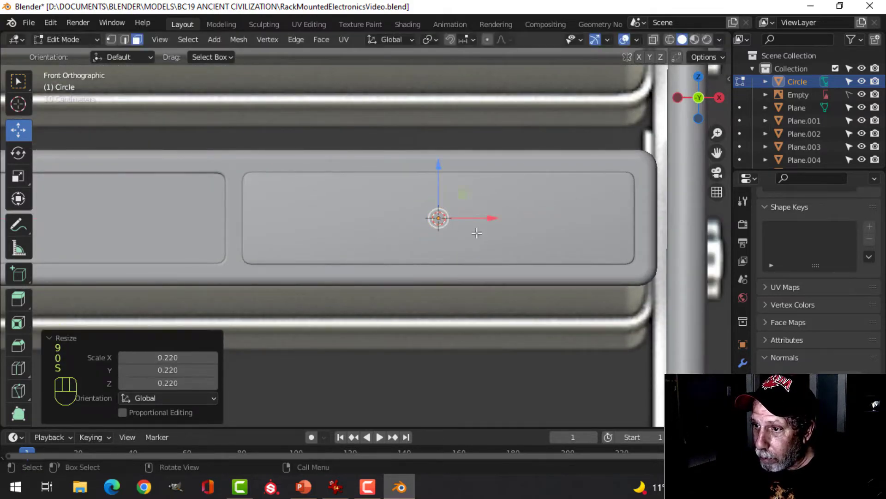
Step: Fill the circle with a face and place it slightly in front of the right panel, adjusting its size
middle_click_drag(457, 226, 346, 277)
key("f")
middle_click_drag(263, 264, 350, 271, "shift")
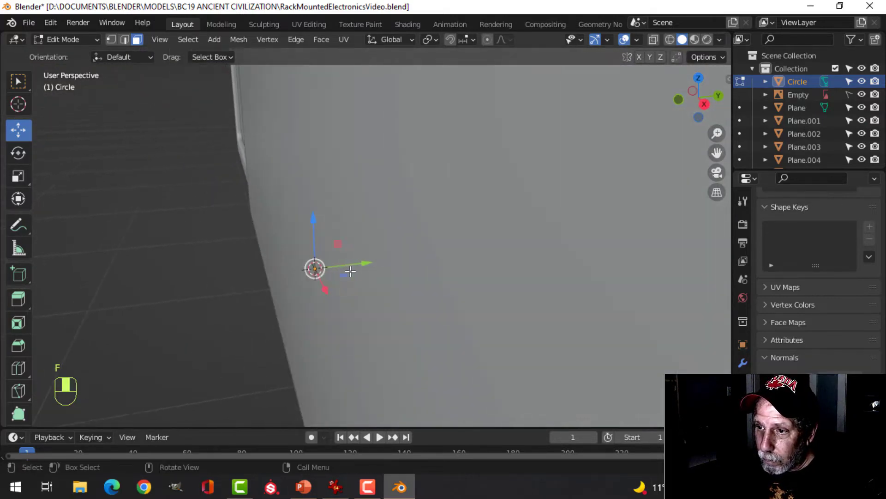
left_click_drag(362, 263, 328, 259)
middle_click_drag(329, 260, 461, 253)
key("s")
left_click(451, 243)
Step: Extrude the disc toward the right panel and delete its rear cap face
key("e")
right_click(434, 253)
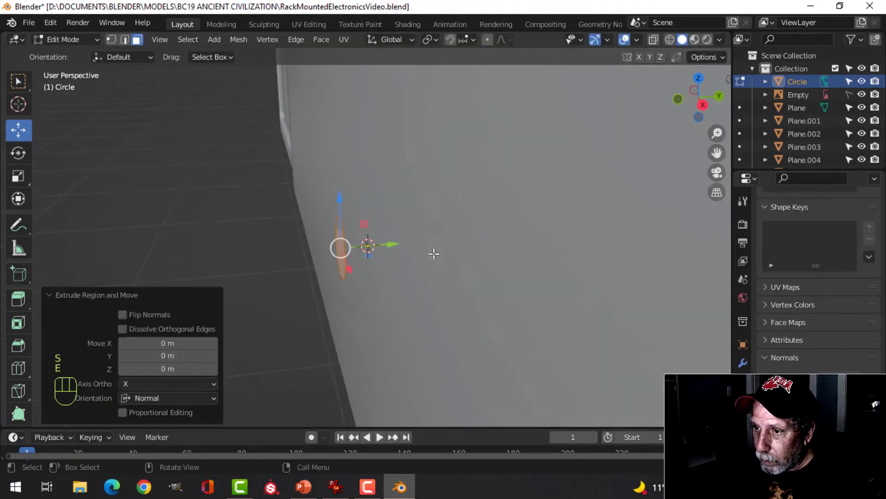
key("e")
left_click(404, 239)
key("x")
left_click(370, 240)
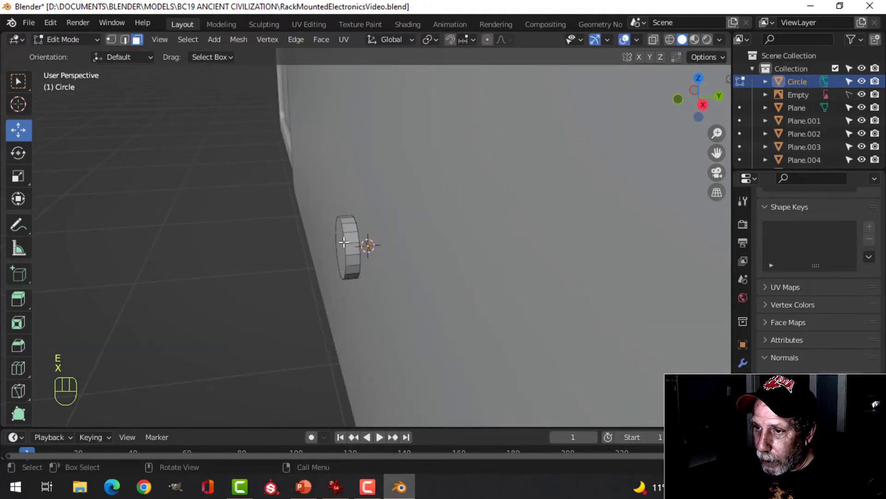
Step: Bevel the small disc's front edges with 3 segments about 0.004 m wide and shade the disc smooth
left_click(342, 241, "alt")
key("ctrl+b")
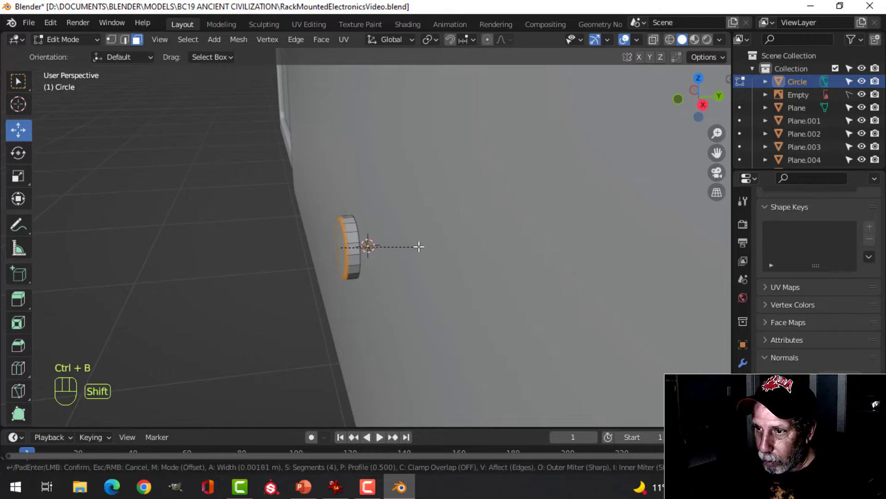
left_click(455, 247)
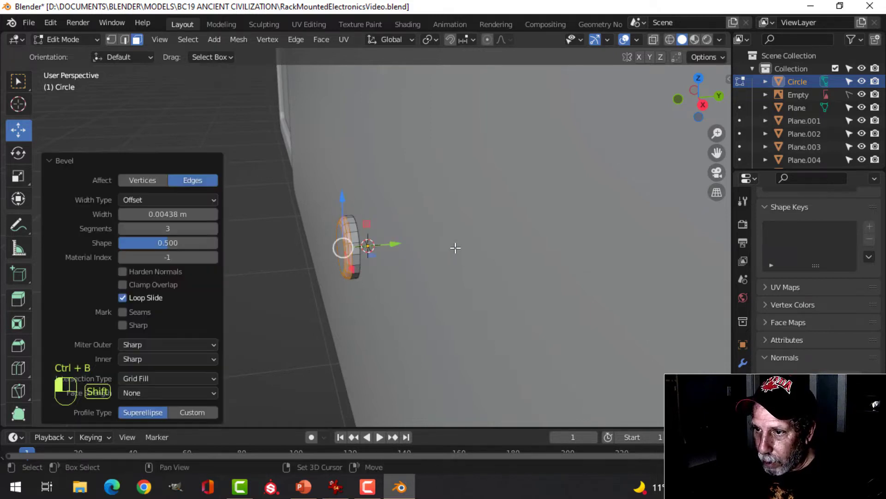
key("Tab")
right_click(348, 241)
left_click(344, 234)
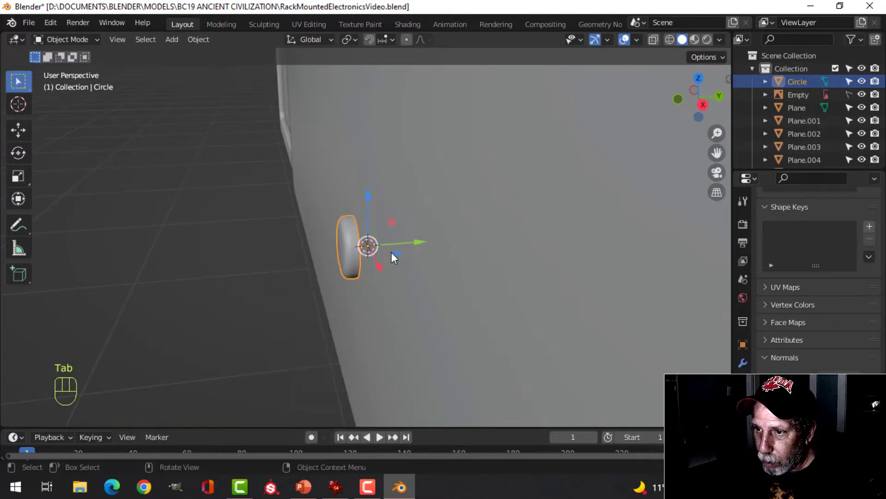
Step: Move the disc's geometry into the right panel's upper-left corner, about -0.74 m in X and 0.14 m in Z
key("alt+a")
middle_click_drag(391, 252, 491, 251)
left_click(525, 184)
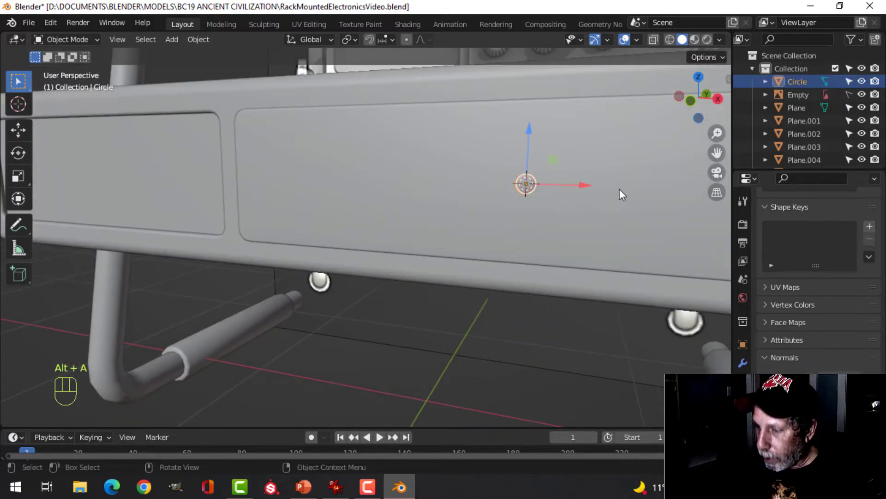
key("KP_1")
key("Tab")
key("a")
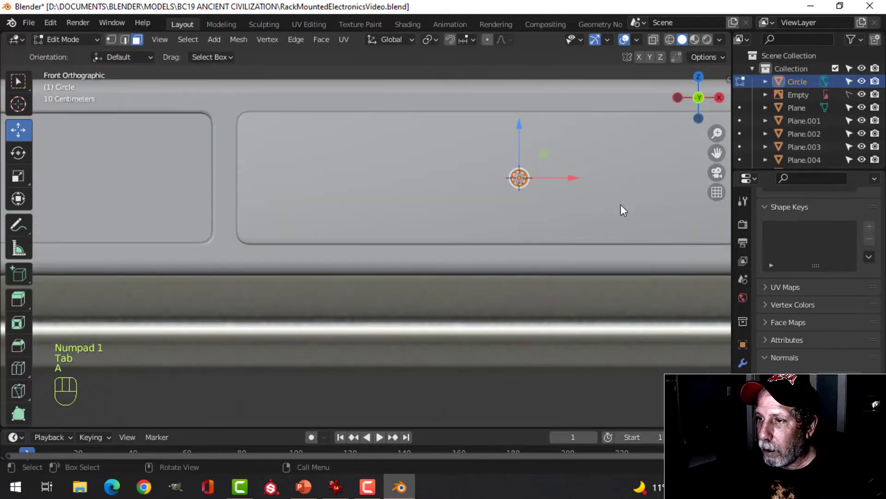
key("g")
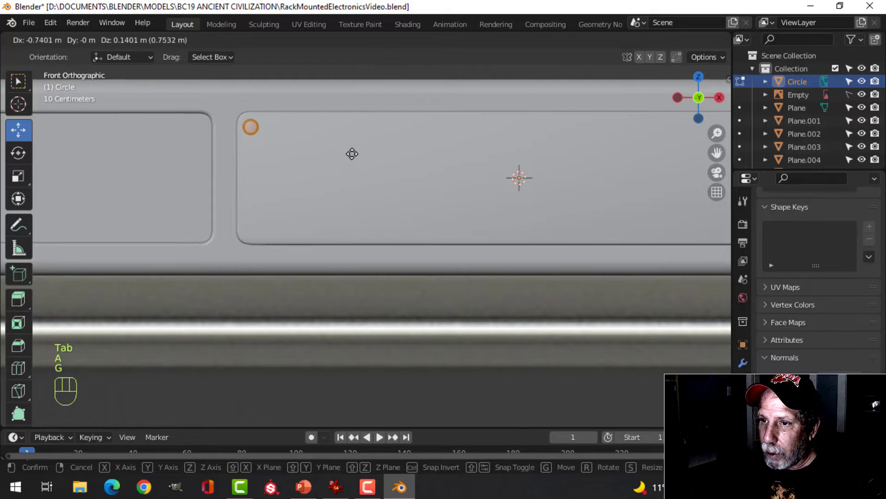
left_click(351, 154)
key("Tab")
key("alt+a")
Step: Select the small disc in the panel corner and open the viewport overlay options
middle_click_drag(423, 180, 478, 251)
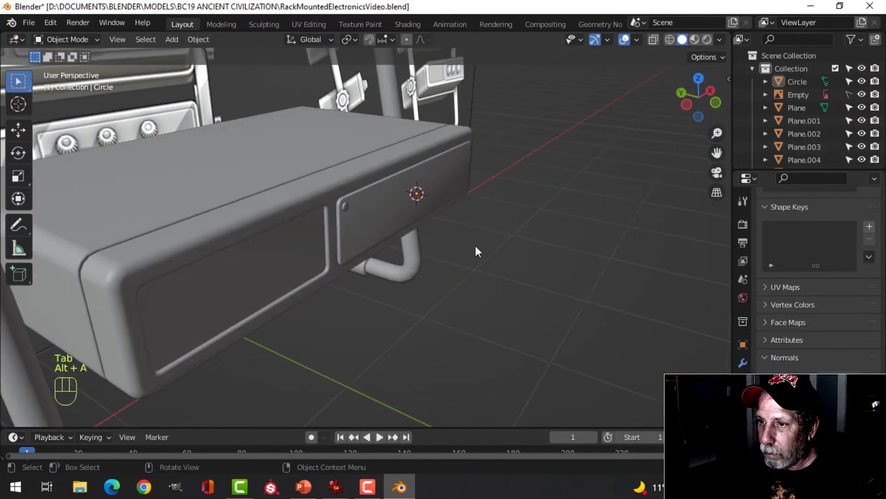
scroll(378, 203, "up", 3)
middle_click_drag(378, 203, 333, 233, "shift")
scroll(259, 180, "up", 3)
left_click(232, 167)
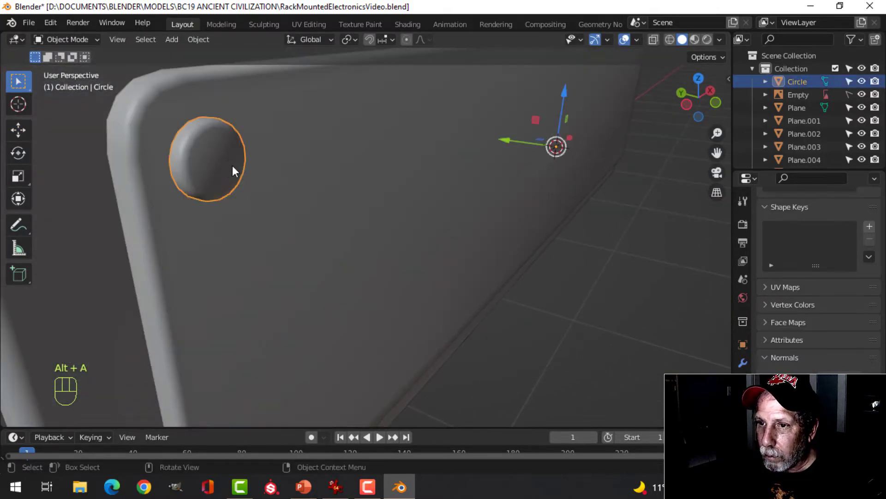
left_click(637, 39)
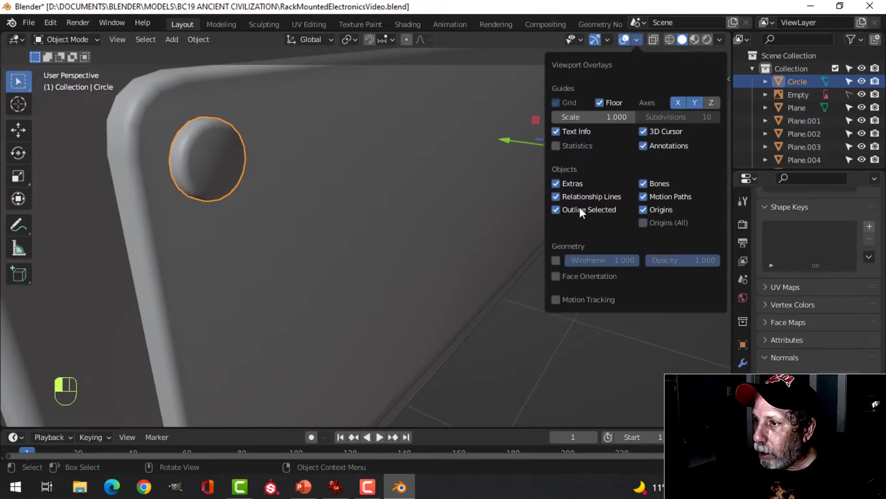
Step: Show face orientation, correct the normals of the red front panel and its corner screw head so they face outward, and hide the overlay
left_click(580, 275)
scroll(383, 233, "down", 5)
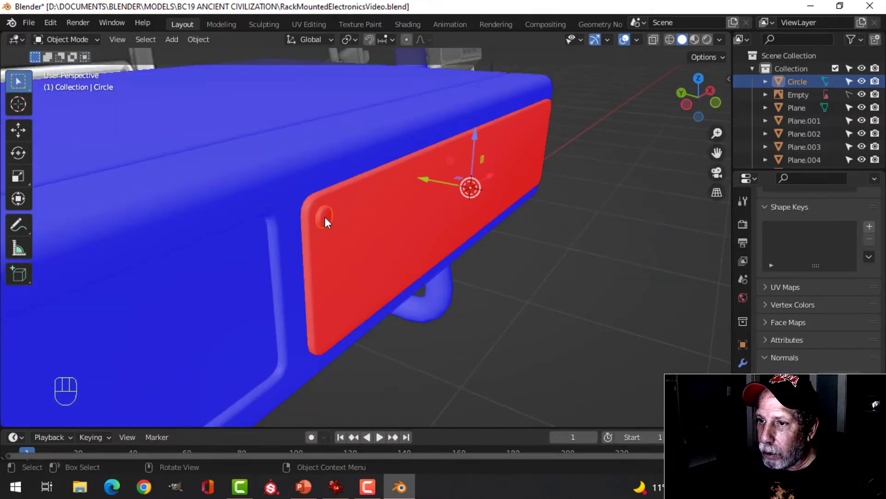
left_click(420, 218, "shift")
key("Tab")
key("a")
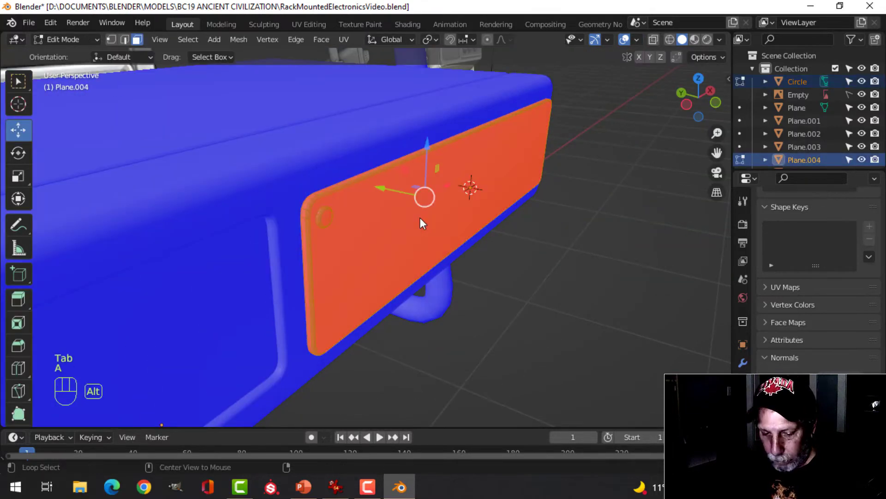
key("alt+n")
left_click(413, 230)
key("Tab")
key("alt+a")
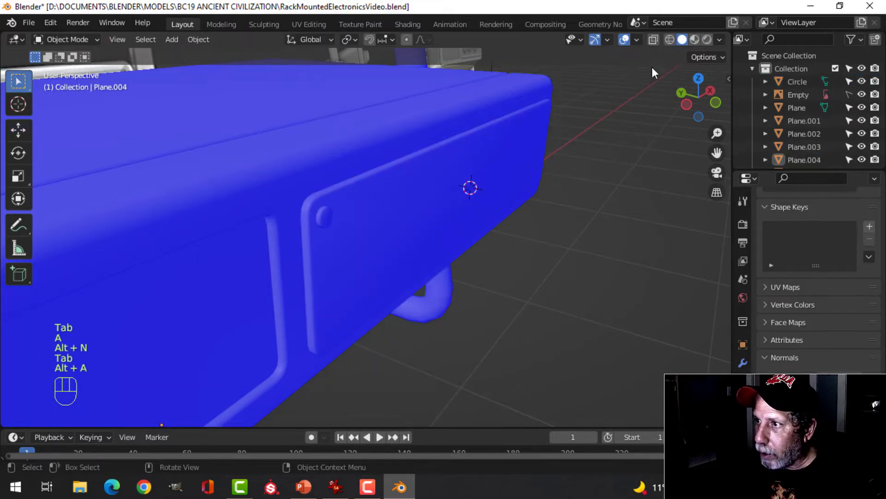
left_click(637, 39)
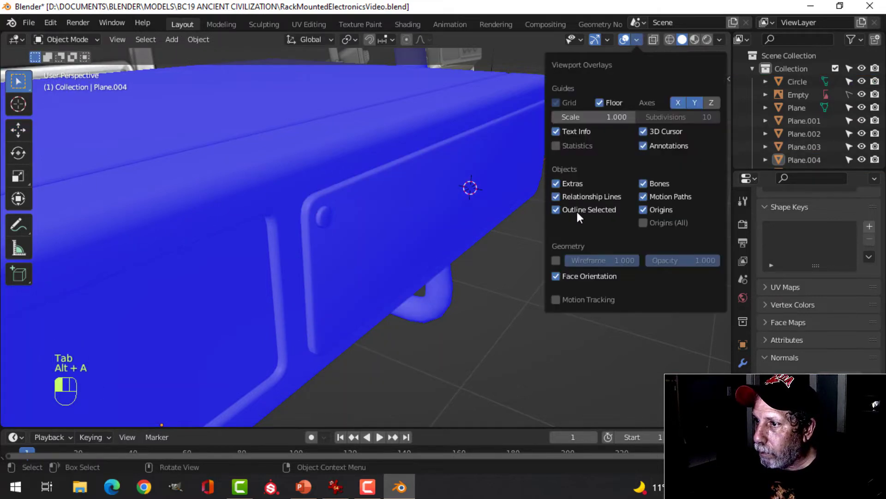
left_click(575, 275)
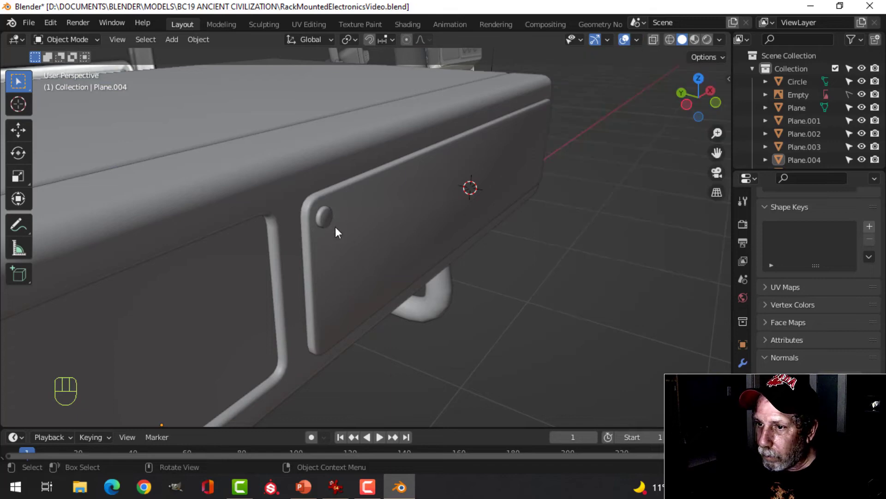
Step: Add a Mirror modifier to the corner screw head on the X and Z axes, placing one at each panel corner
left_click(330, 225)
middle_click_drag(489, 226, 691, 218)
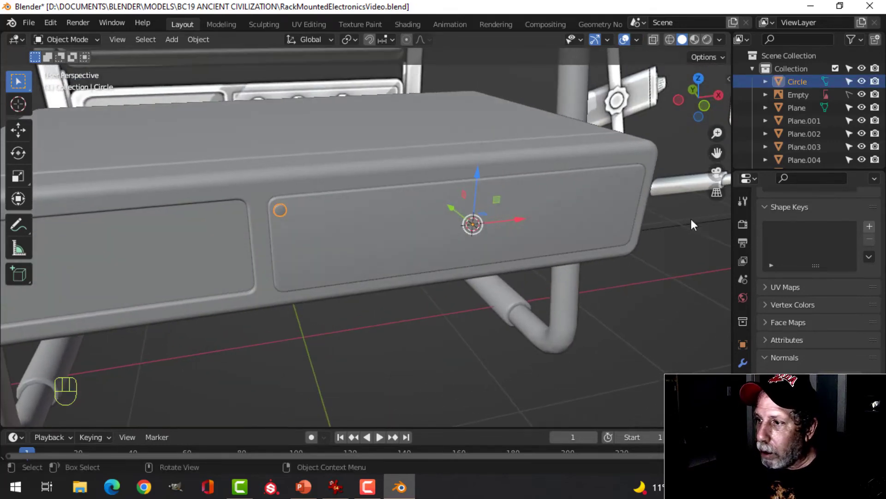
left_click(743, 362)
left_click(796, 223)
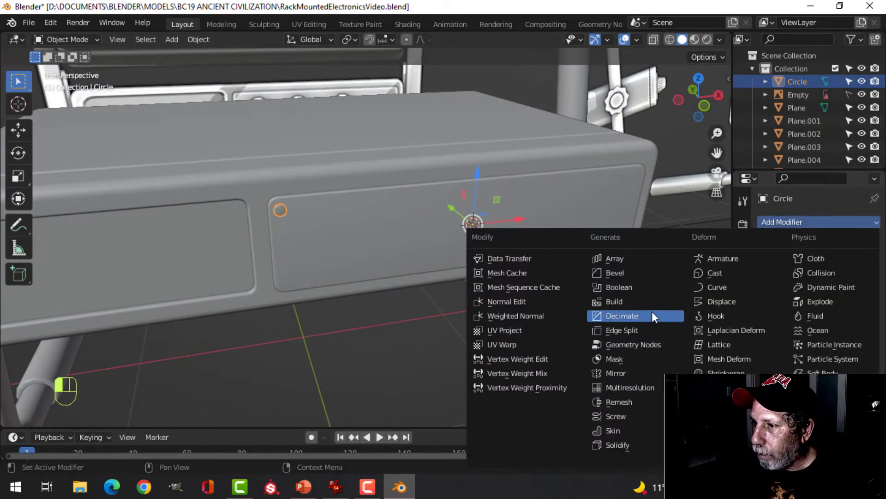
left_click(647, 372)
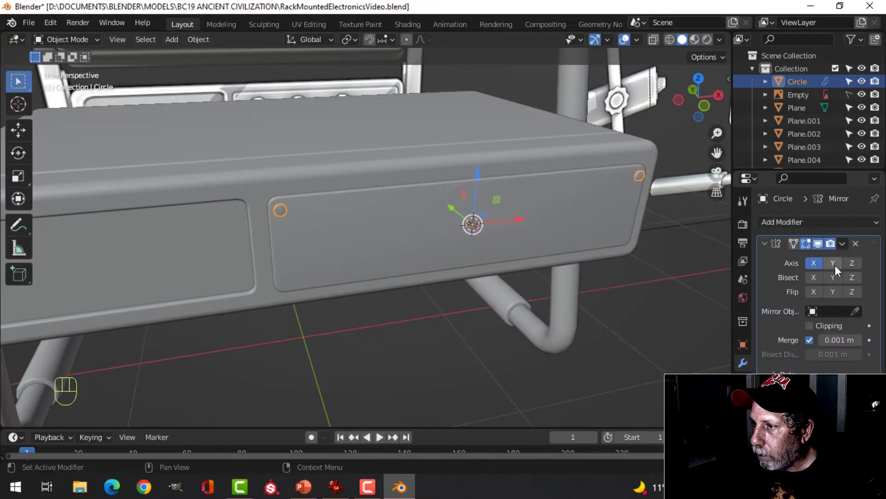
left_click(852, 262)
key("alt+a")
middle_click_drag(544, 291, 417, 238)
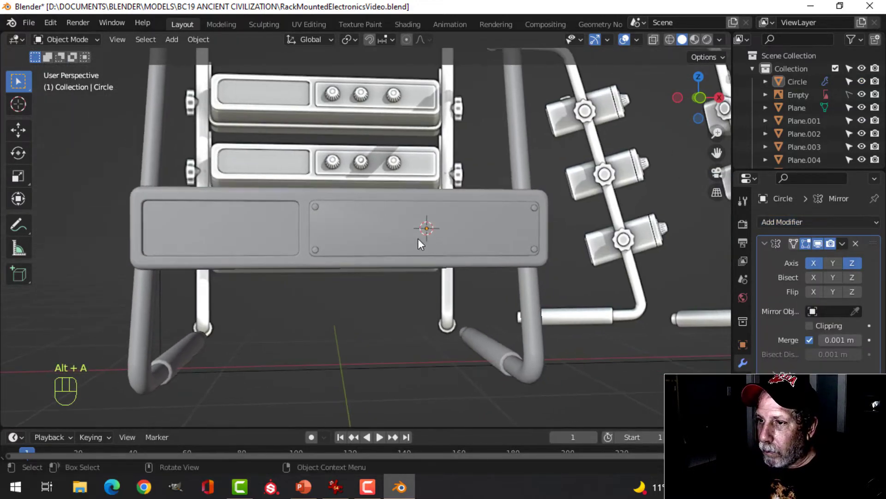
Step: Add a Weighted Normal modifier to the large front panel and open its mesh data properties
left_click(419, 242)
left_click(794, 222)
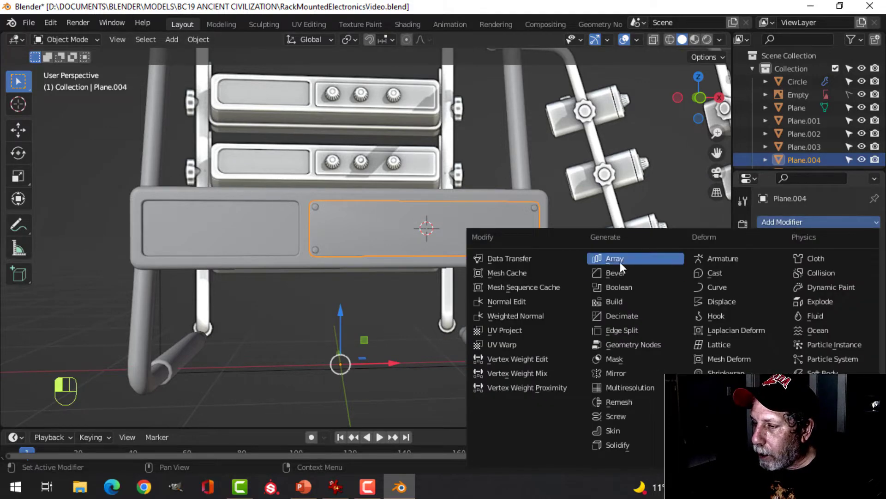
left_click(549, 314)
left_click(743, 436)
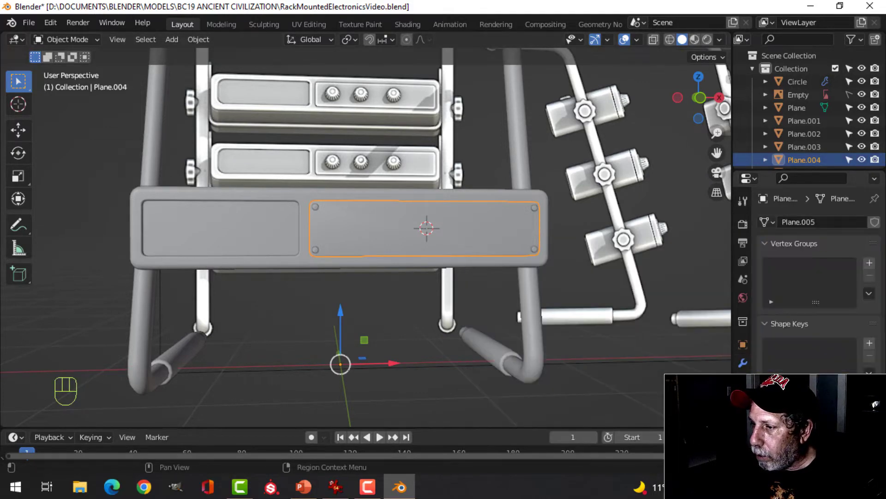
scroll(817, 277, "down", 4)
middle_click_drag(471, 266, 427, 180)
key("alt+a")
Step: Add a mesh circle with 22 vertices at the 3D cursor on the front panel
scroll(483, 286, "up", 2)
scroll(422, 201, "down", 1)
middle_click_drag(399, 210, 422, 217)
key("shift+a")
mouse_move(389, 201)
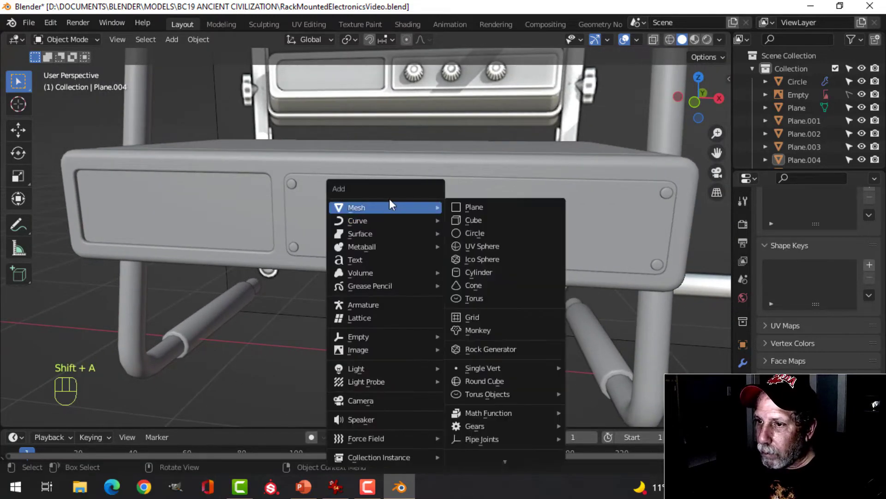
left_click(476, 232)
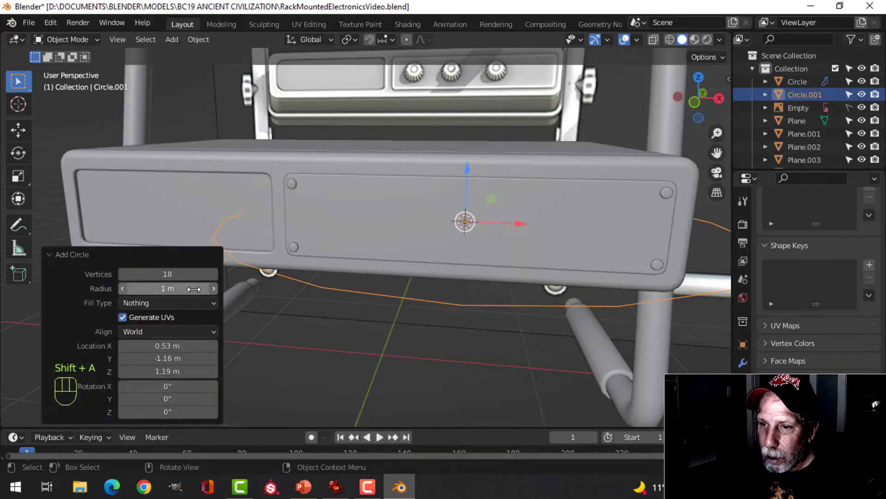
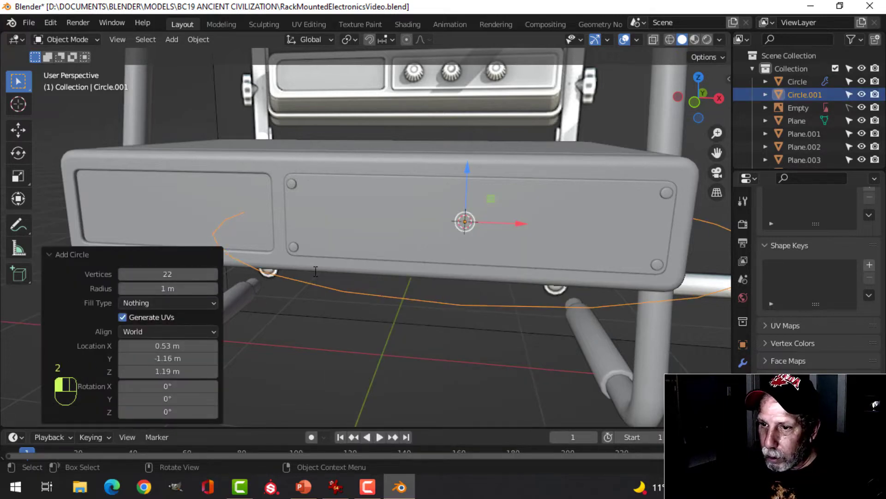
Step: Scale the circle's geometry down by about 0.188 and again by 0.679, and rotate it 90° about the X axis
scroll(316, 272, "down", 4)
key("Tab")
key("s")
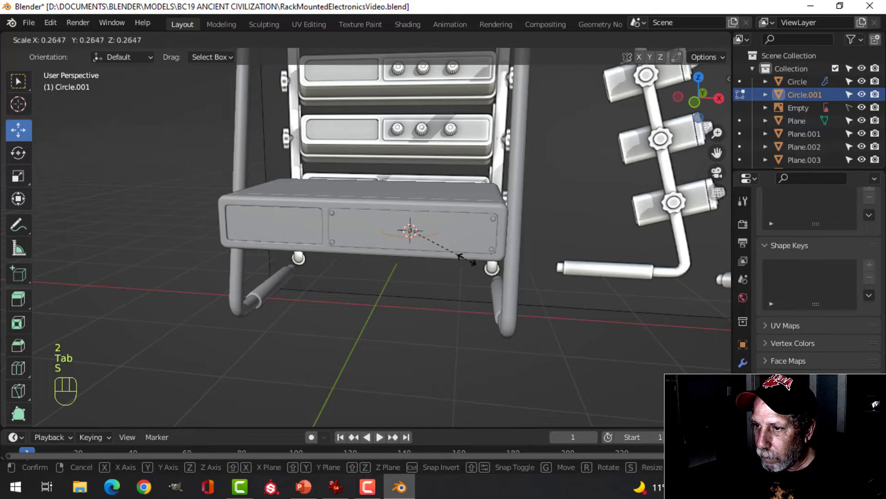
left_click(450, 250)
scroll(457, 249, "up", 4)
key("s")
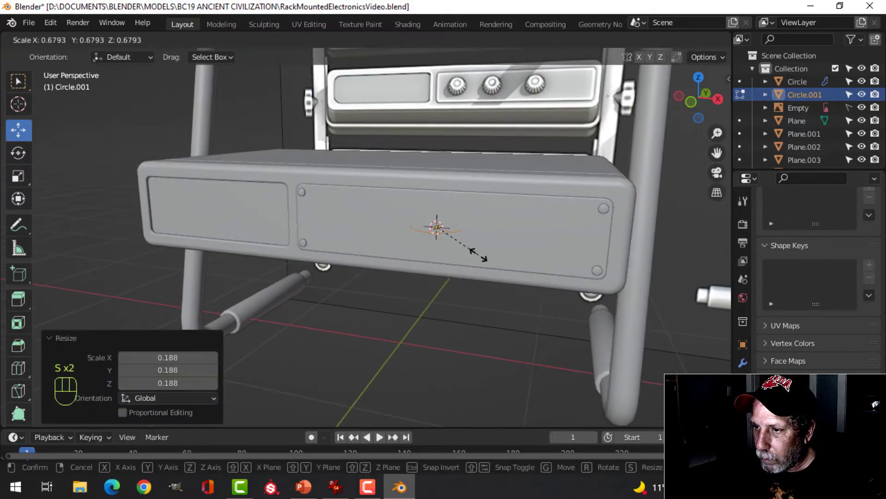
left_click(480, 254)
type("r9")
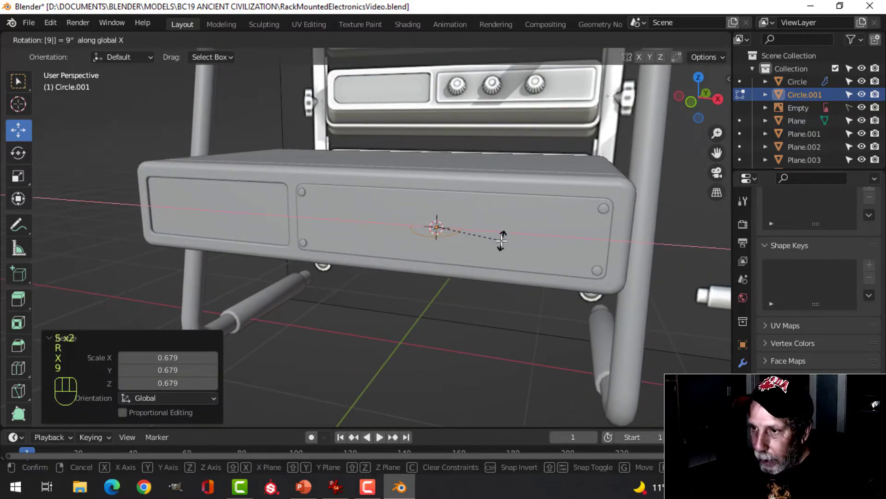
type("0")
left_click(502, 242)
Step: Move the circle out in front of the panel and scale it by about 0.556 to knob size
middle_click_drag(528, 237, 480, 248)
left_click_drag(430, 234, 408, 243)
middle_click_drag(469, 257, 552, 240)
key("s")
left_click(482, 241)
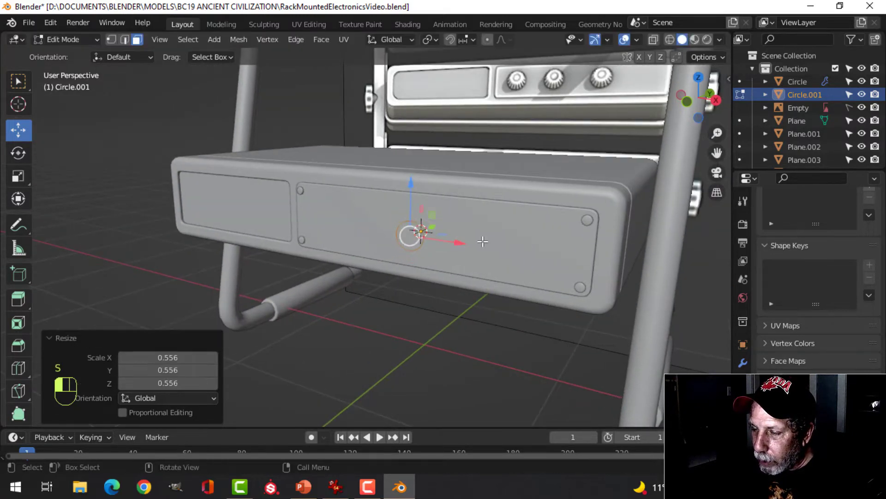
Step: Extrude the circle's edge about 0.087 m forward along Y and scale the front end down to taper the knob
mouse_move(482, 241)
middle_mouse_down()
mouse_move(489, 231)
mouse_move(469, 243)
mouse_move(348, 243)
mouse_move(449, 231)
mouse_move(437, 227)
mouse_move(482, 238)
mouse_move(466, 237)
middle_mouse_up()
key("1")
key("e")
right_click(466, 237)
left_click_drag(414, 232, 365, 235)
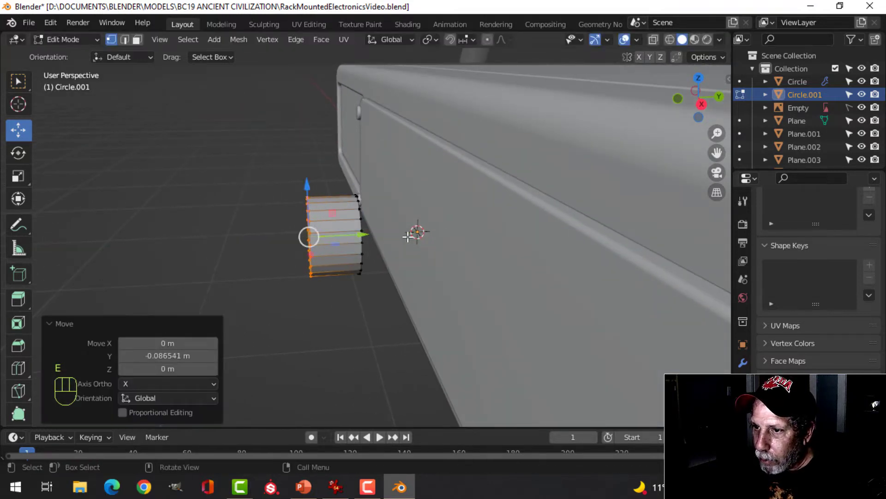
key("s")
left_click(373, 243)
Step: Extrude the knob's front edge loop in place and scale it inward to form a flat rim
middle_click_drag(373, 242, 457, 239)
key("e")
right_click(630, 234)
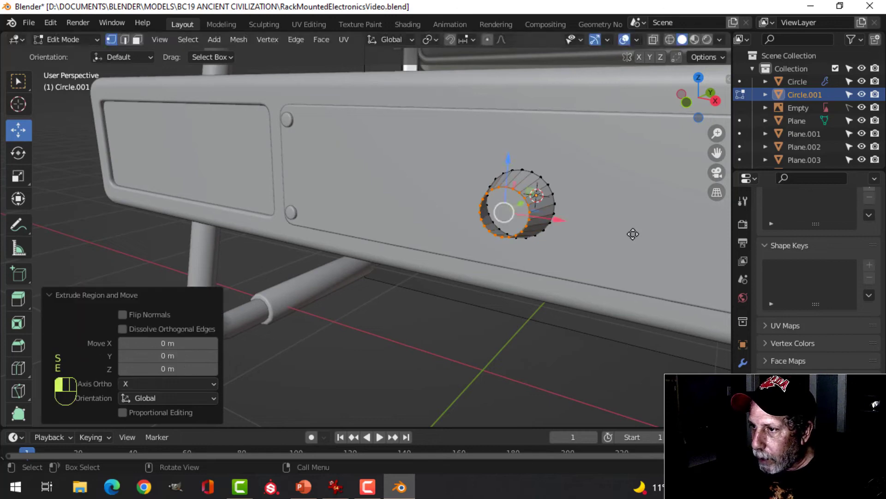
key("s")
left_click(606, 233)
Step: Extrude the rim's inner edge loop back into the knob and scale it inward to form a tapered recess
middle_click_drag(605, 233, 521, 237)
key("e")
right_click(520, 238)
left_click_drag(480, 233, 492, 228)
key("s")
left_click(579, 235)
Step: Extrude the recess's bottom loop, scale it inward, and fill the remaining opening with a face
middle_click_drag(579, 235, 495, 281)
key("e")
left_click(666, 240)
key("s")
left_click(638, 242)
key("f")
scroll(627, 241, "up", 6)
key("alt+a")
scroll(584, 241, "down", 9)
scroll(377, 246, "up", 6)
Step: Isolate the knob in local view and extrude its open back edge loop a short distance toward the panel along Y
key("Tab")
middle_click_drag(397, 267, 435, 253, "shift")
key("KP_Divide")
key("Tab")
left_click(461, 199, "alt+shift")
scroll(505, 213, "down", 4)
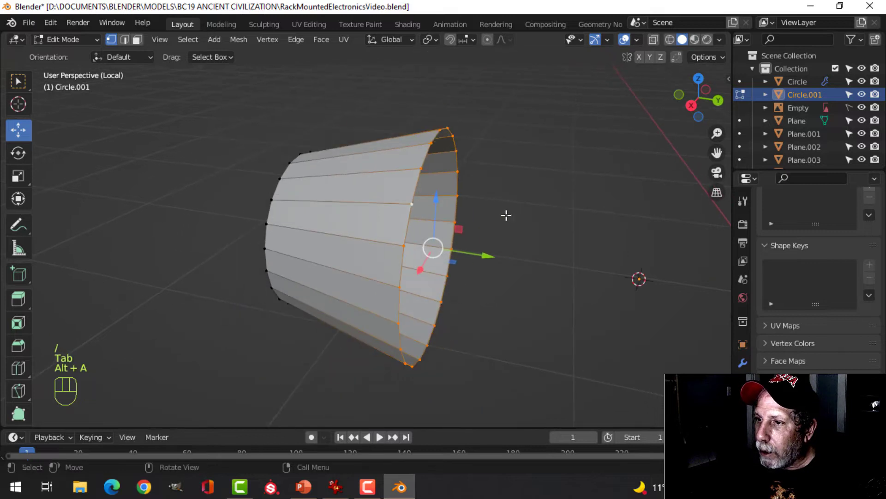
middle_click_drag(509, 218, 544, 214)
key("e")
right_click(513, 237)
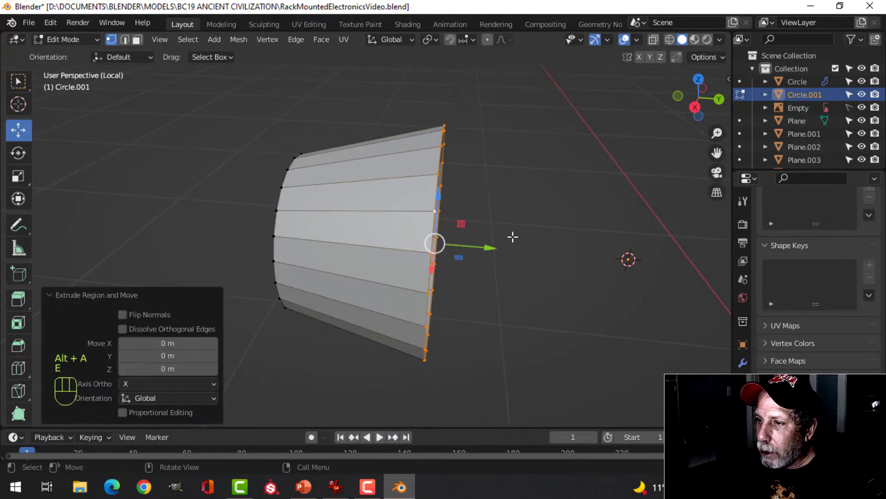
left_click_drag(487, 245, 506, 247)
Step: Extrude the back edge loop again and scale it inward by about 0.442, refining its size for a shaft opening
middle_click_drag(506, 247, 527, 236)
key("e")
right_click(567, 218)
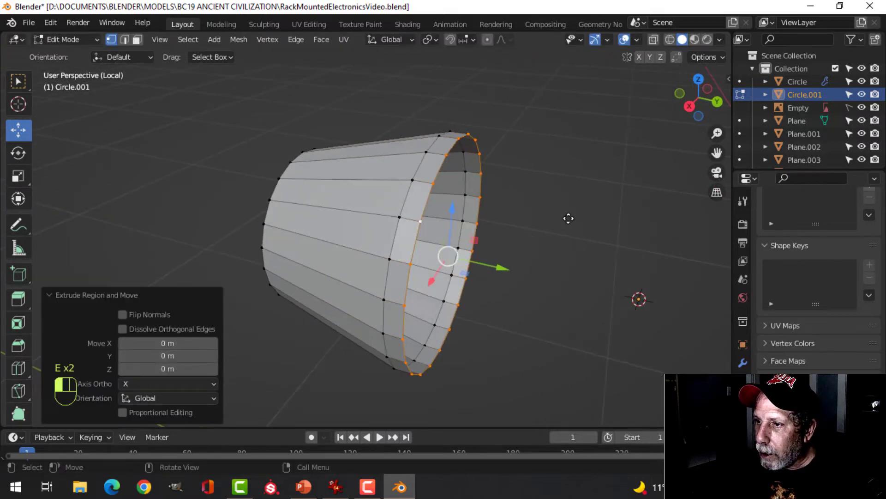
key("s")
left_click(495, 248)
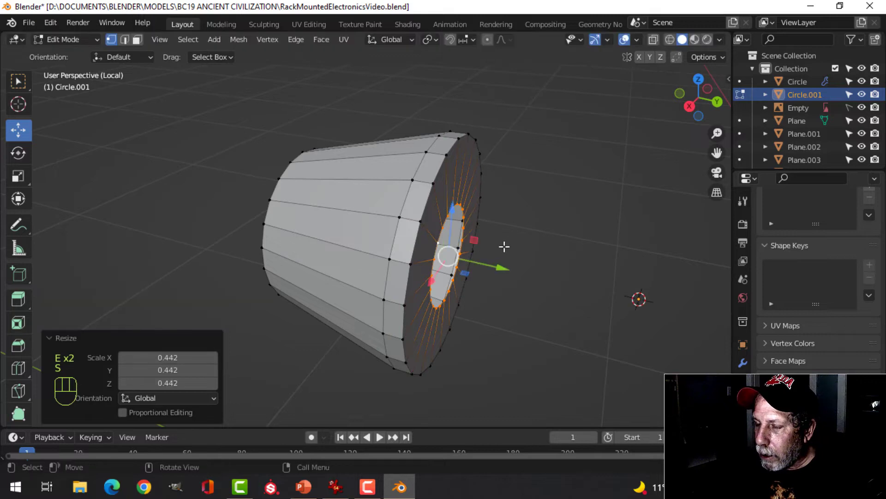
key("s")
left_click(529, 239)
Step: Extrude the small back edge loop along Y to form a short shaft behind the knob
middle_click_drag(529, 239, 507, 237, "shift")
key("e")
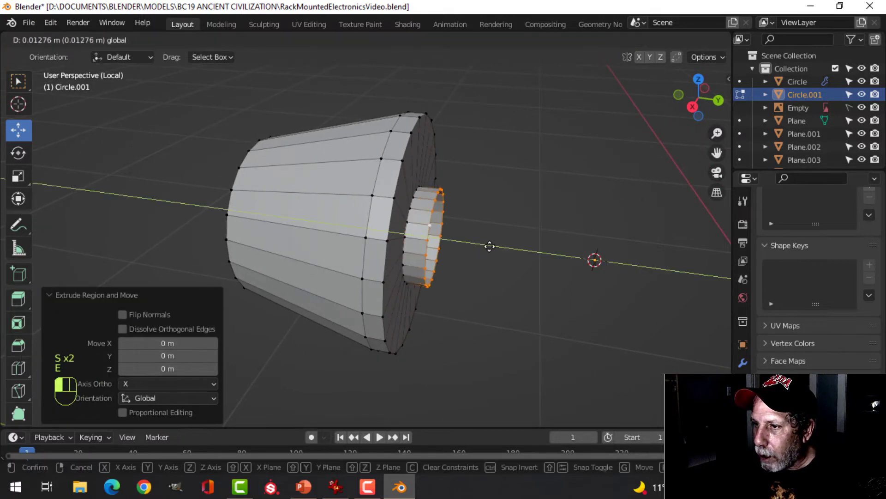
left_click(466, 239)
key("alt+a")
Step: Bevel the knob's front rim and back rim edge loops with two segments
mouse_move(435, 221)
middle_mouse_down()
mouse_move(391, 226)
mouse_move(450, 212)
middle_mouse_up()
left_click(407, 177, "alt+shift")
scroll(340, 198, "up", 2)
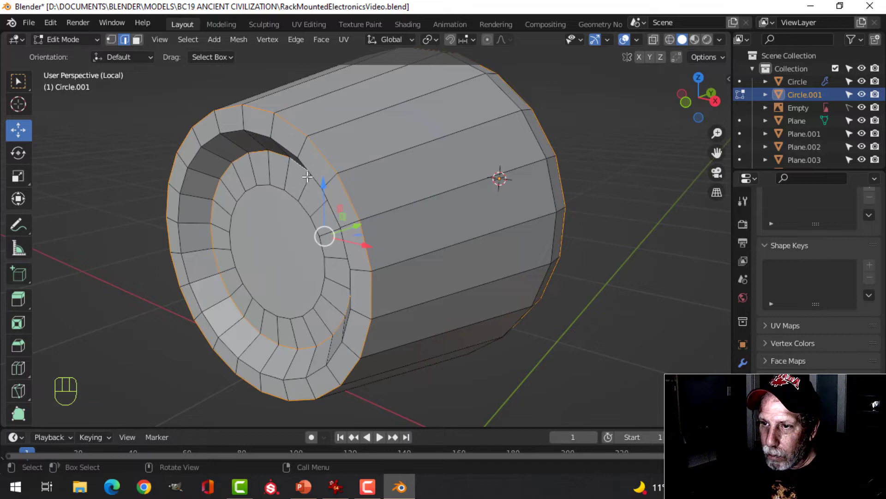
key("ctrl+z")
key("ctrl+b")
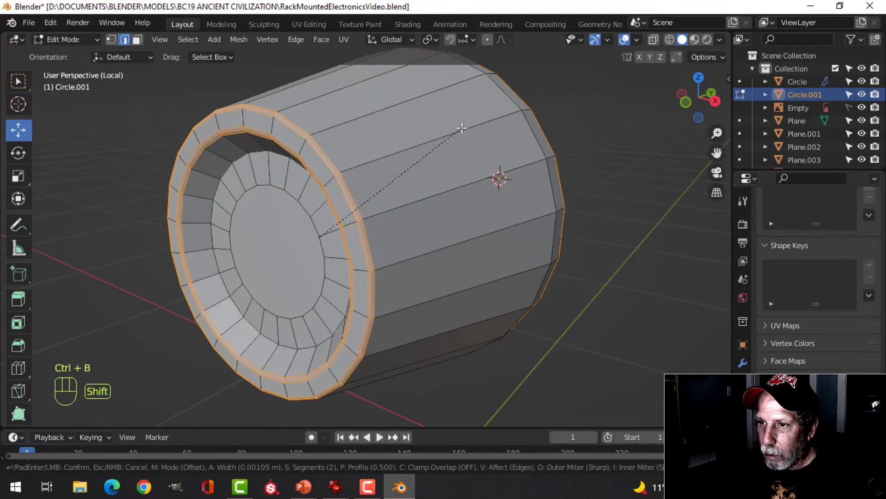
left_click(426, 146)
Step: Add a level 1 Subdivision Surface to the knob and shade it smooth
key("Tab")
key("ctrl+1")
right_click(387, 138)
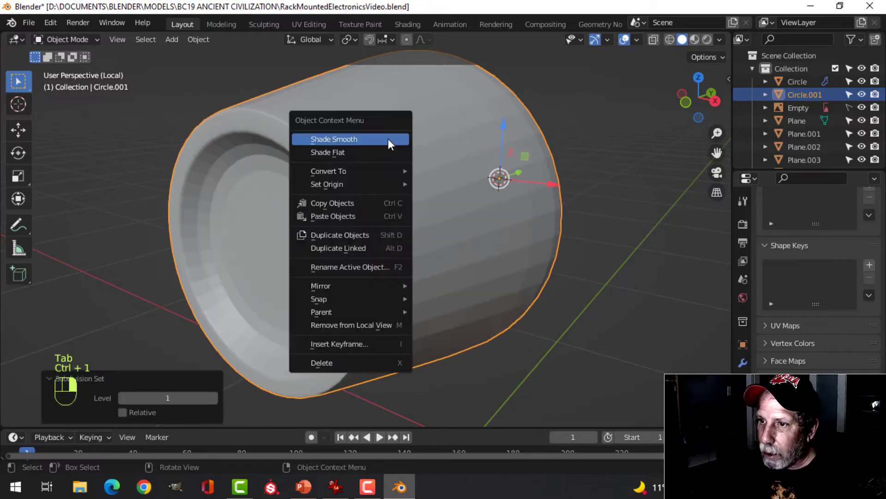
left_click(388, 138)
scroll(370, 166, "down", 3)
key("alt+a")
Step: Add a loop cut around the knob's recess wall, close to the recessed floor, to sharpen that edge
middle_click_drag(373, 203, 286, 167)
scroll(418, 198, "up", 1)
left_click(392, 198)
key("Tab")
key("alt+a")
key("ctrl+r")
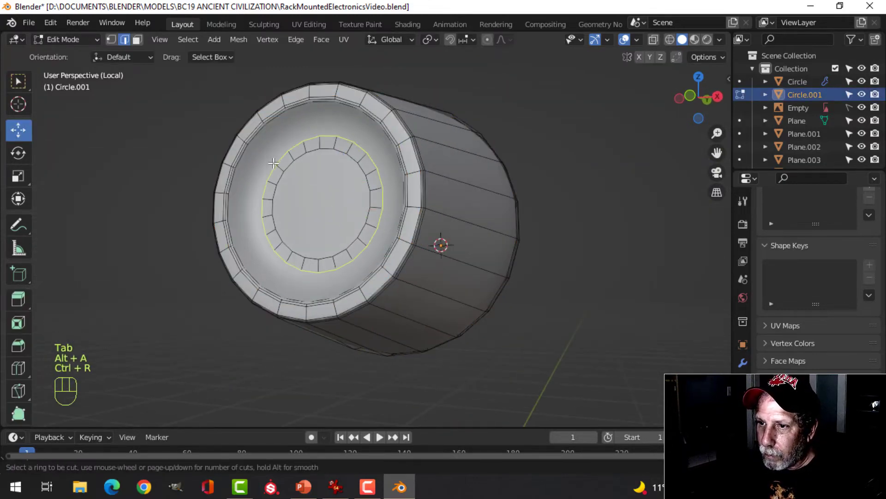
left_click(273, 160)
left_click(268, 158)
key("Tab")
scroll(325, 164, "down", 4)
middle_click_drag(333, 163, 375, 211)
key("alt+a")
Step: Add a loop cut around the knob's outer side close to the front rim, at factor -0.928
left_click(375, 209)
key("Tab")
scroll(475, 213, "up", 3)
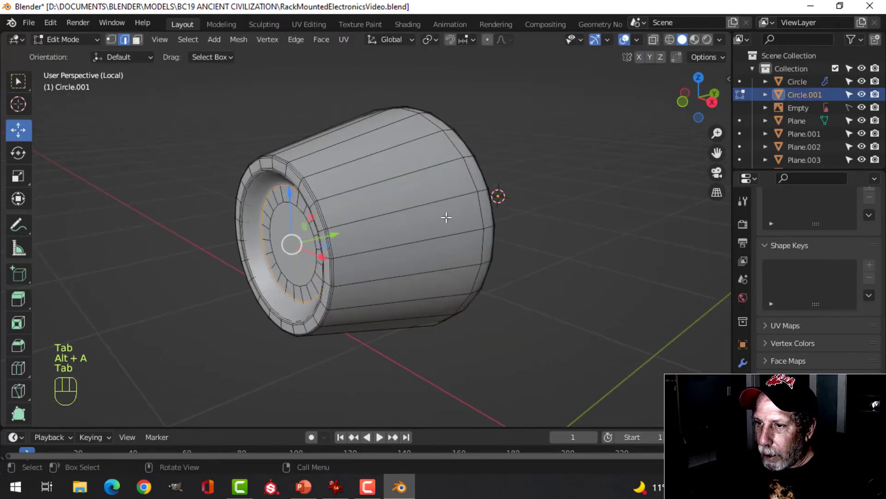
middle_click_drag(446, 217, 439, 198)
middle_click_drag(440, 198, 422, 199)
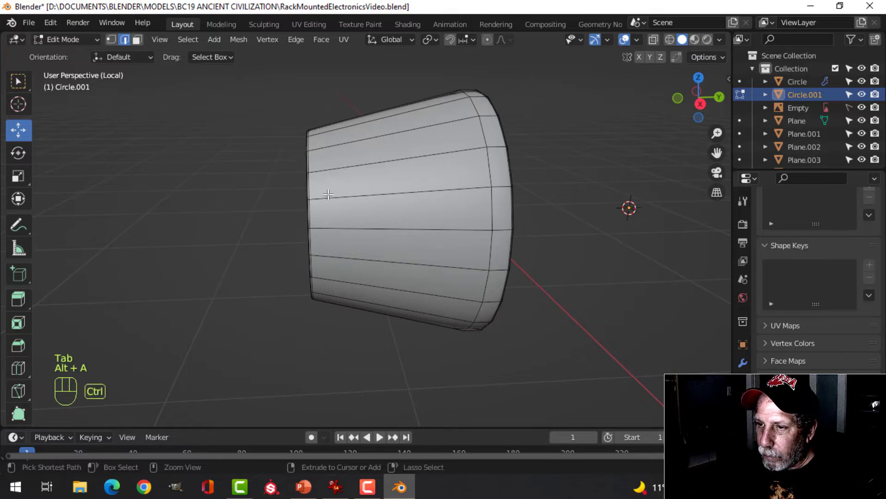
key("ctrl+r")
left_click(326, 194)
left_click(242, 190)
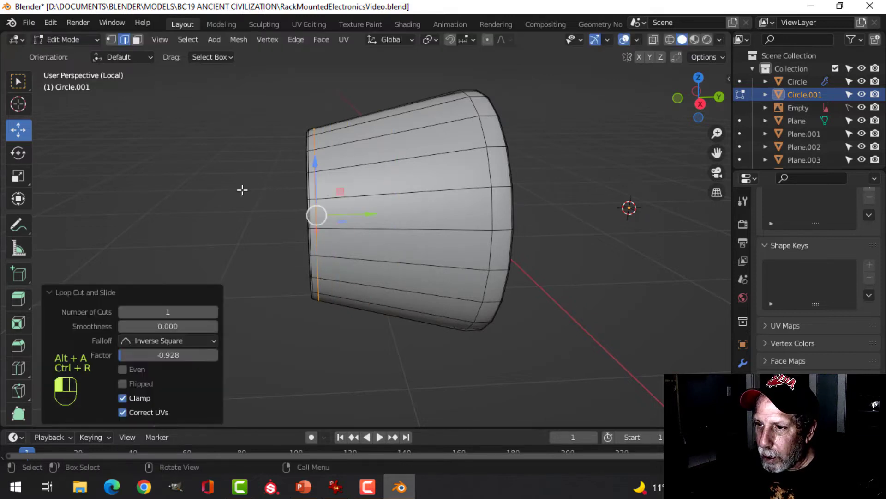
Step: Slide the new edge loop slightly back from the knob's front rim
key("alt+a")
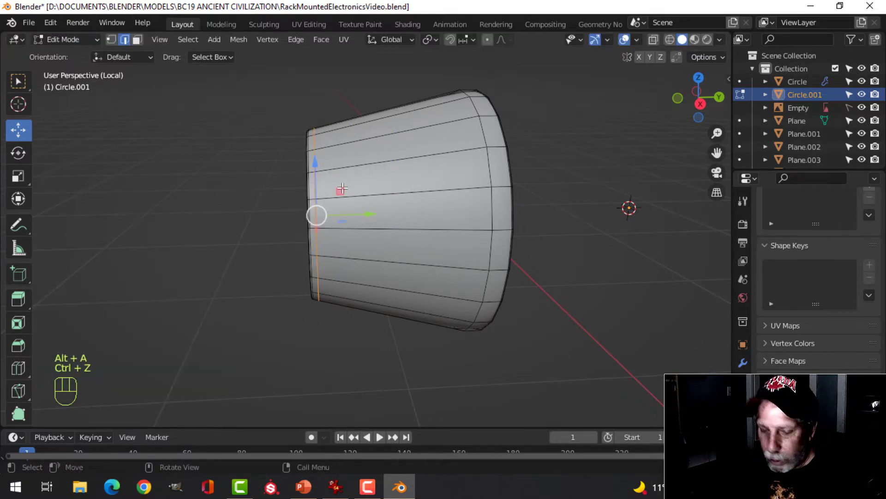
key("g")
key("g")
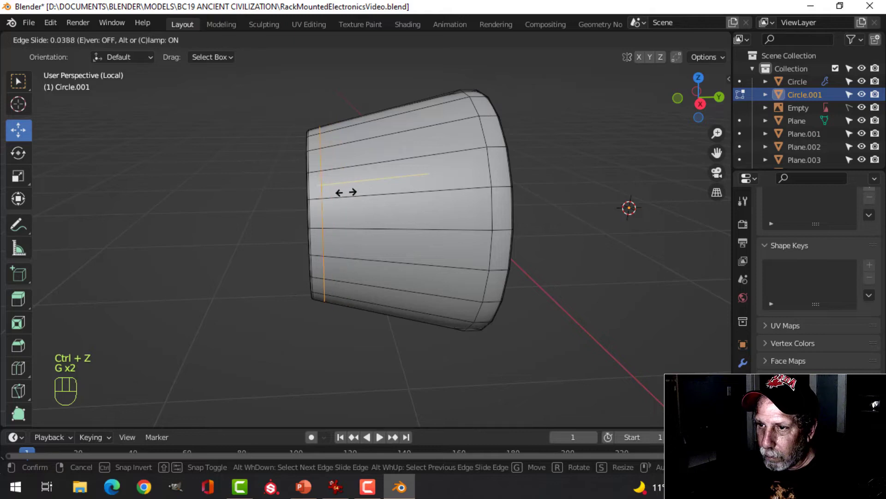
left_click(346, 192)
Step: Select the ring of long faces around the knob's tapered side and inset them individually
key("alt+a")
key("3")
scroll(393, 181, "down", 3)
left_click(393, 181, "alt")
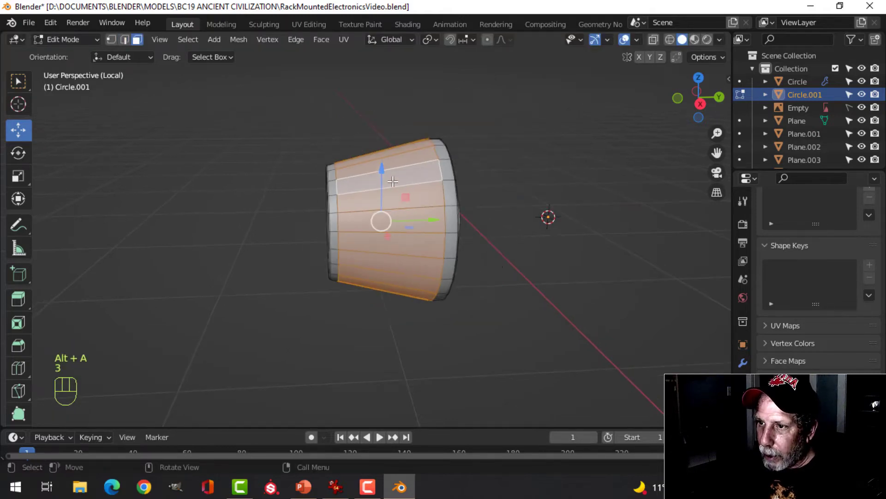
middle_click_drag(393, 181, 534, 202)
key("i")
key("i")
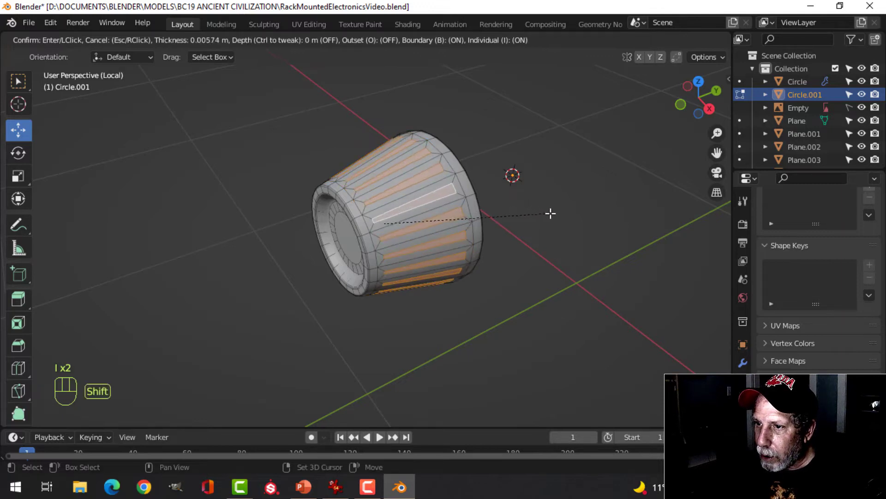
left_click(580, 213)
Step: Extrude the inset side faces of the knob and offset them along their normals by -0.0039 m to form raised ribs
key("e")
left_click(583, 211)
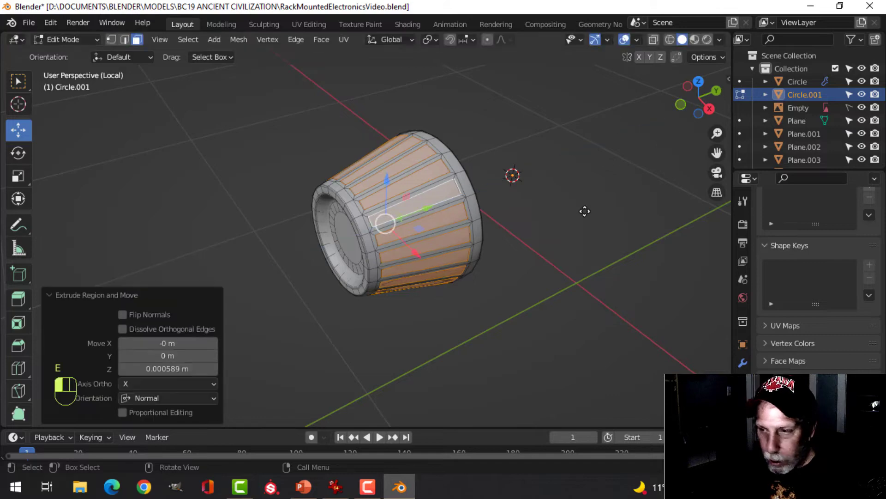
key("alt+s")
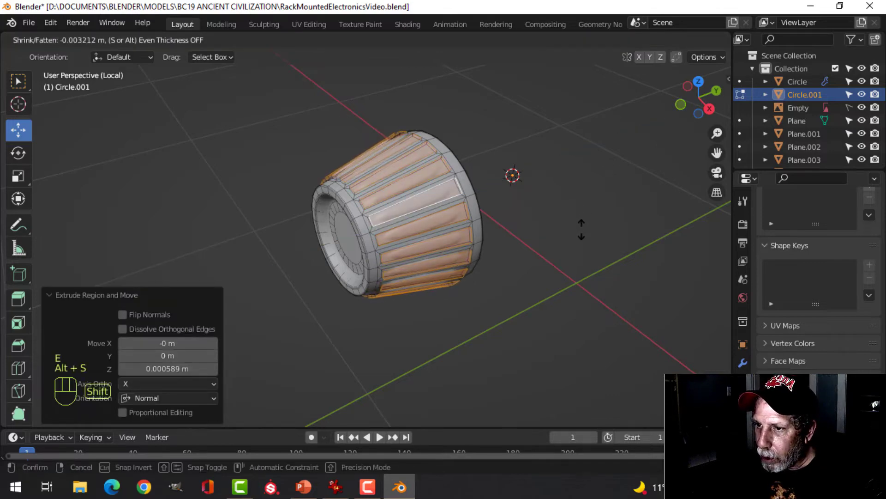
left_click(585, 234, "shift")
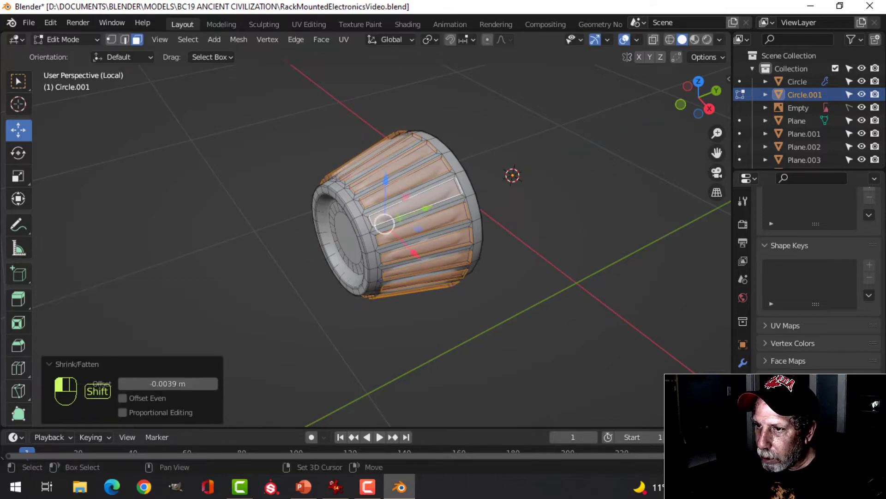
Step: Add a centred loop cut around the knob's ribs and bevel it about 0.034 m wide so the edges sit near both rib ends
middle_click_drag(584, 234, 545, 181)
key("ctrl+r")
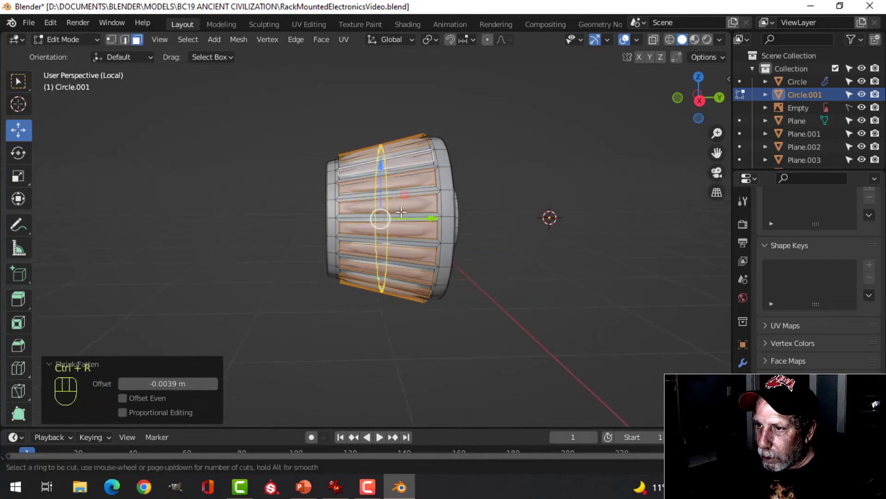
left_click(400, 211)
right_click(458, 212)
key("ctrl+b")
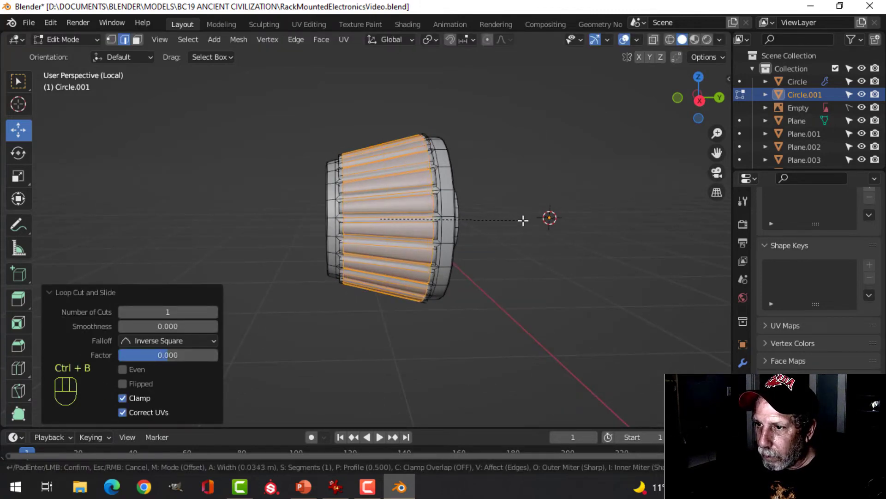
left_click(523, 220)
Step: Finish editing the knob's mesh and leave local view to bring back the rest of the rack
key("Tab")
middle_click_drag(367, 219, 327, 254)
key("alt+a")
left_click(355, 247)
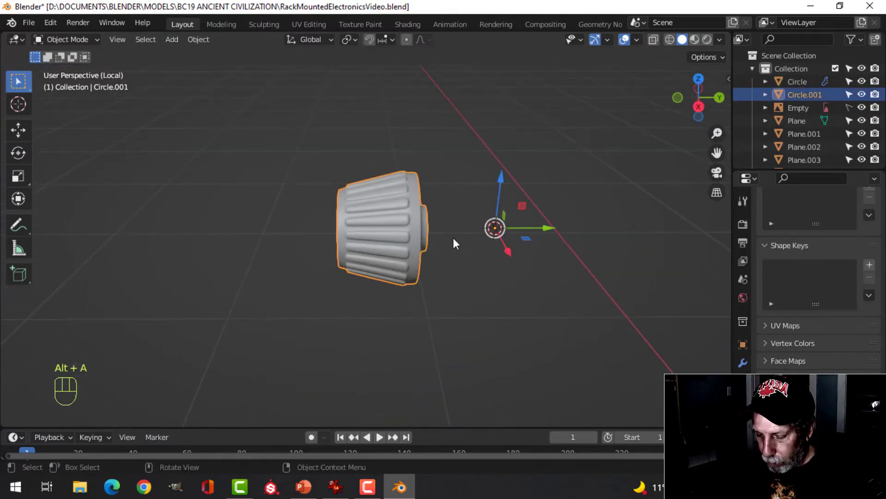
key("slash")
Step: Add a loop cut around the small stub behind the knob, close to where it meets the knob body
middle_click_drag(388, 248, 400, 270)
key("Tab")
key("a")
scroll(432, 252, "up", 2)
scroll(408, 271, "up", 2)
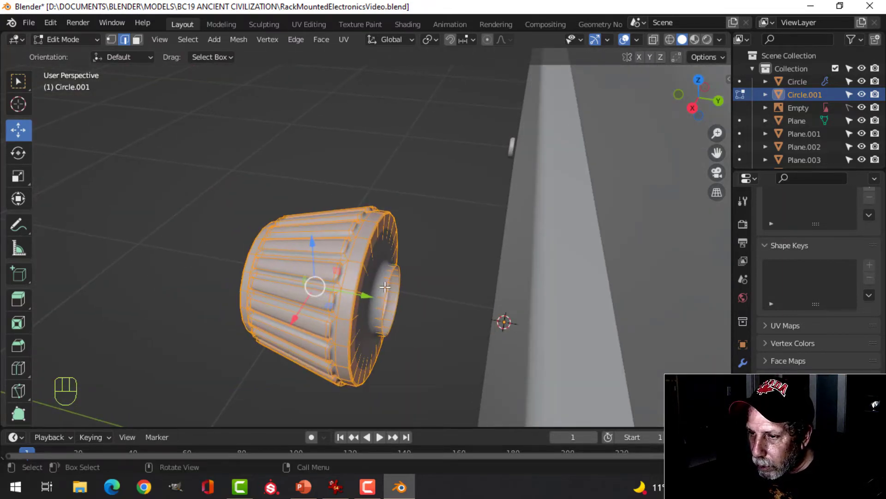
left_click(380, 276)
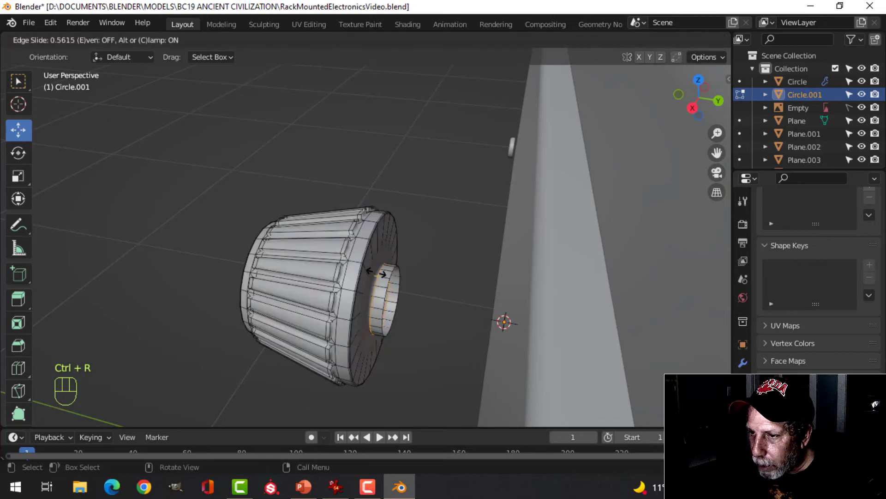
left_click(376, 273)
key("Tab")
key("Tab")
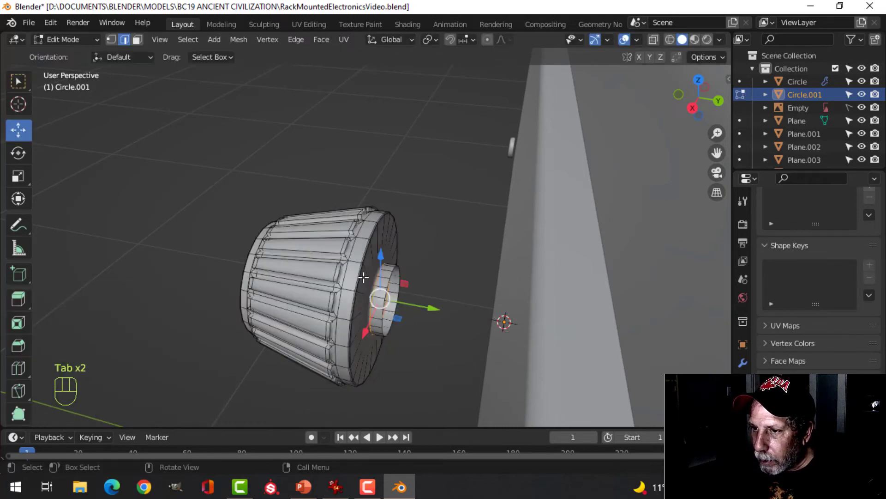
Step: Select the knob's whole mesh and move it along Y until its rear stub meets the front panel
key("a")
middle_click_drag(400, 273, 469, 283)
left_click_drag(469, 283, 537, 279)
middle_click_drag(537, 278, 489, 279)
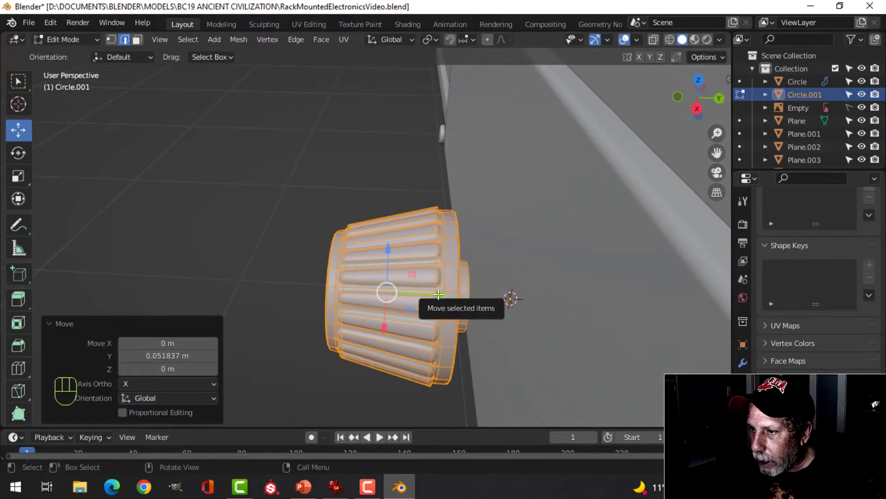
left_click_drag(438, 294, 485, 291)
middle_click_drag(485, 291, 502, 268)
left_click_drag(448, 271, 452, 272)
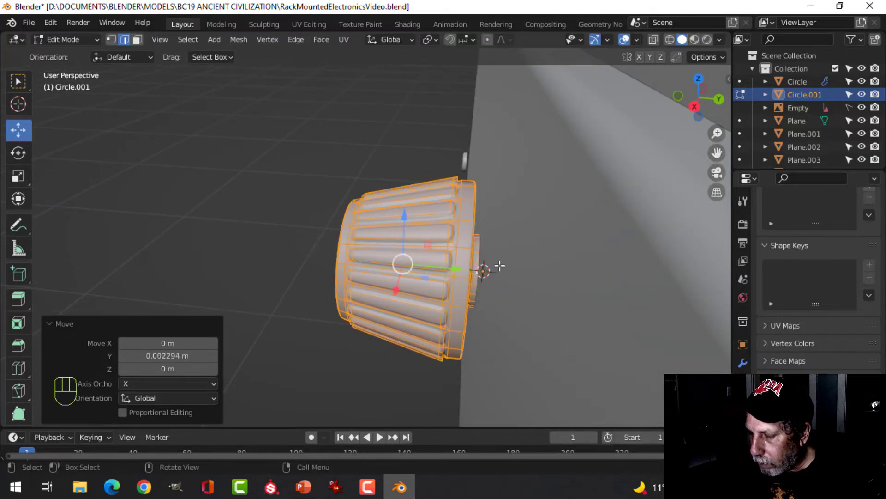
Step: In front view, move the knob mesh -0.57426 m along X and scale it up by 1.452
key("KP_1")
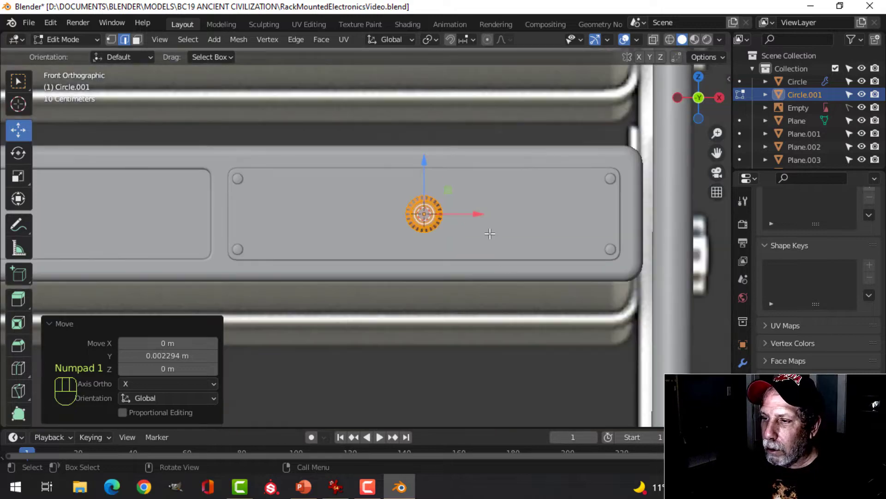
left_click_drag(471, 213, 335, 217)
key("s")
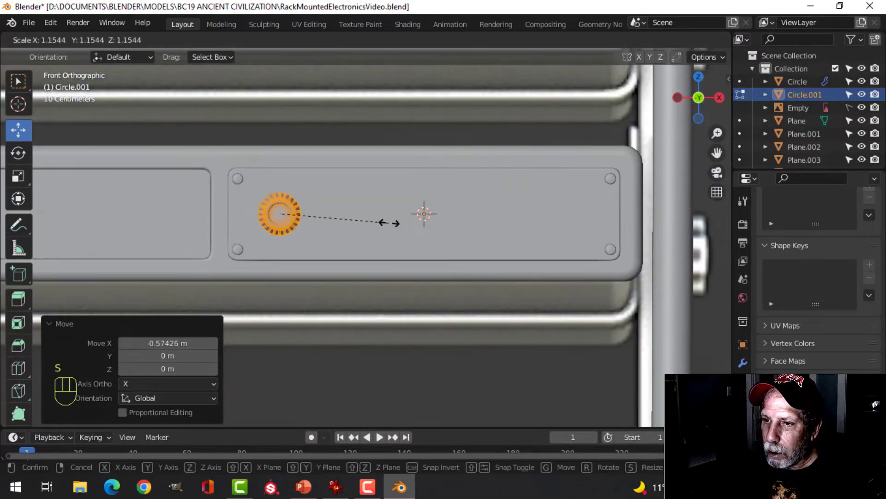
left_click(417, 219)
Step: Move the enlarged knob slightly out from the panel along Y so only its stub touches the panel
middle_click_drag(412, 212, 443, 244)
middle_click_drag(443, 244, 546, 321, "shift")
scroll(548, 259, "up", 2)
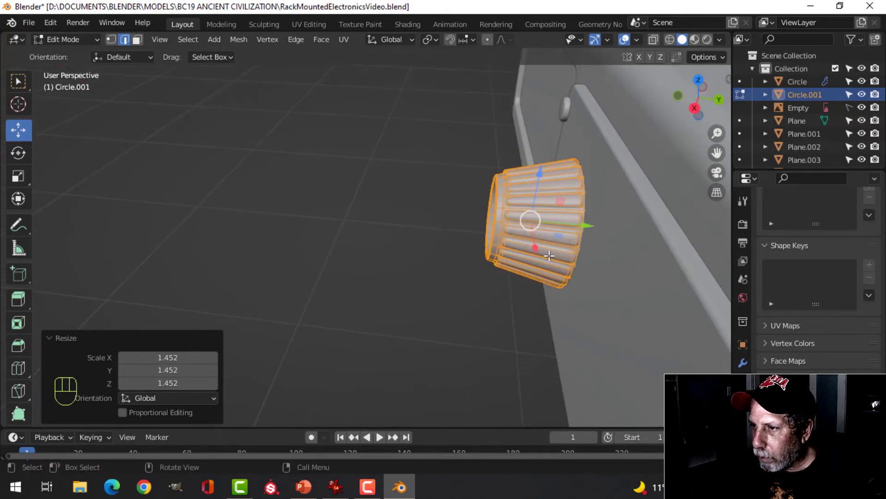
middle_click_drag(548, 259, 508, 273, "shift")
left_click_drag(537, 244, 519, 241)
middle_click_drag(518, 241, 539, 250)
mouse_move(539, 250)
left_mouse_down()
mouse_move(525, 247)
mouse_move(536, 248)
left_mouse_up()
key("Tab")
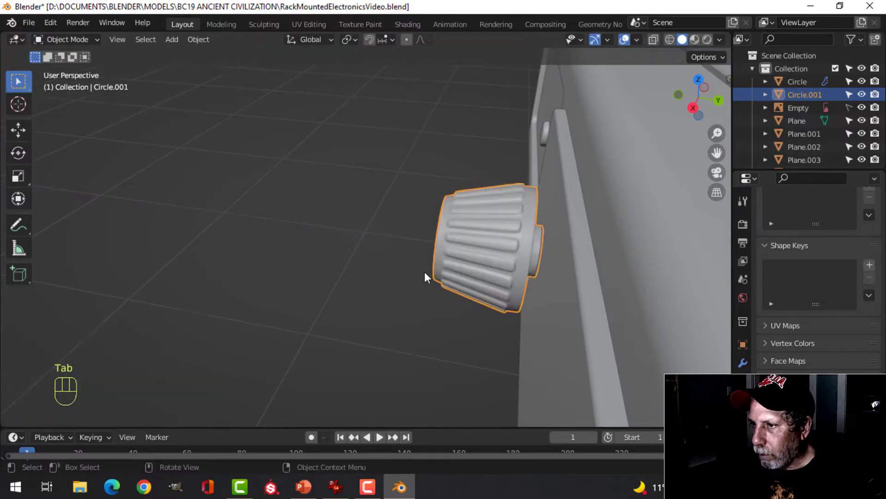
Step: Scale the whole knob mesh by 0.940, and flatten it along Y by 0.855
scroll(425, 272, "down", 2)
middle_click_drag(424, 271, 582, 286)
key("alt+a")
scroll(413, 286, "down", 3)
middle_click_drag(413, 285, 464, 276)
scroll(397, 278, "down", 1)
key("Tab")
key("a")
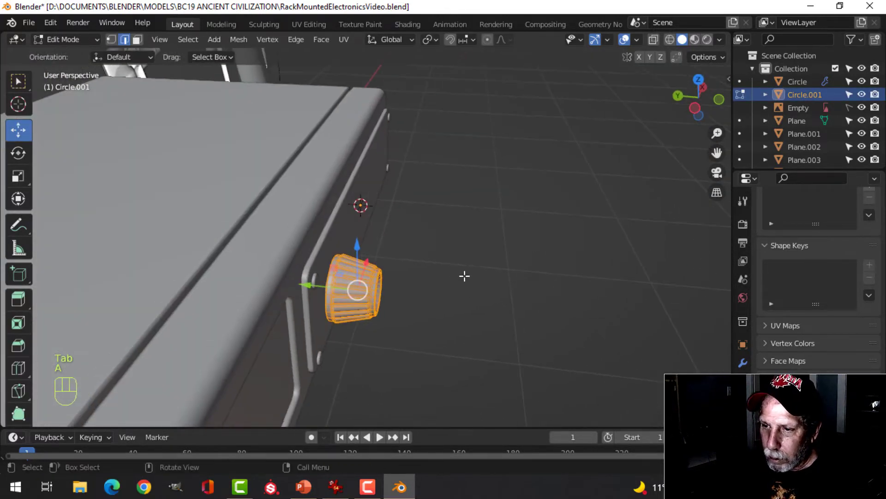
key("s")
left_click(459, 276)
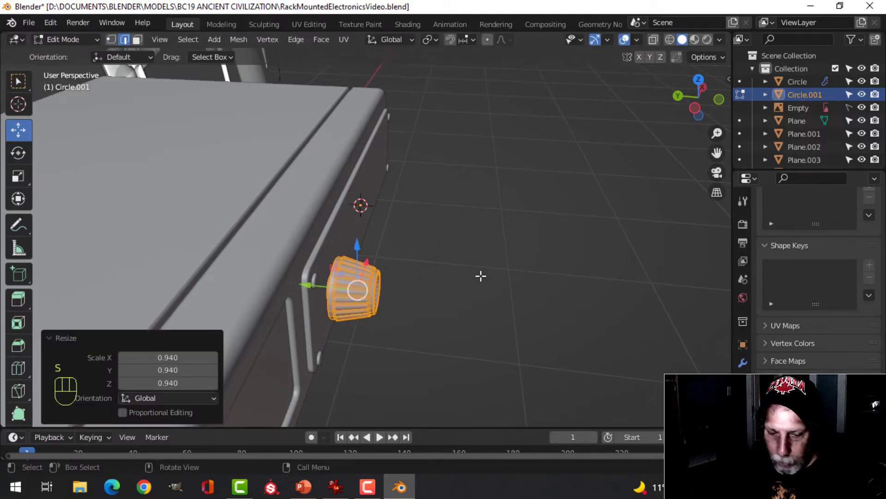
key("s")
key("y")
left_click(460, 271)
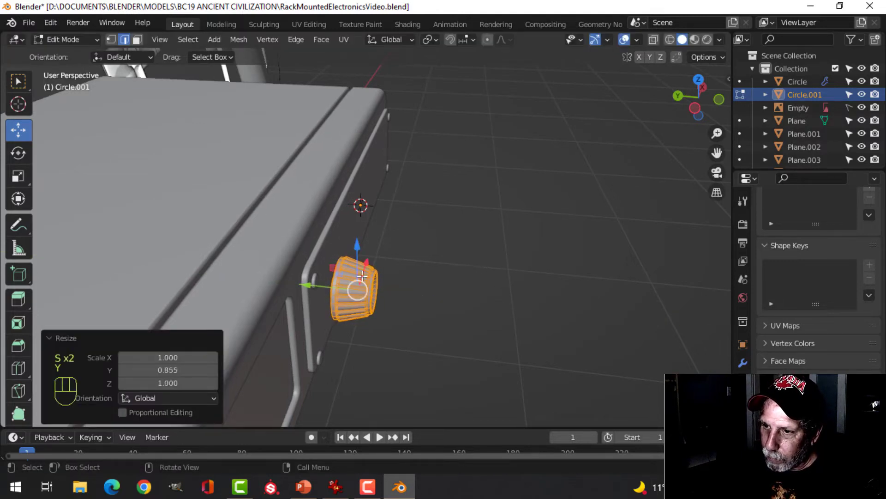
Step: Move the knob mesh 0.019152 m along Y against the panel and 0.010347 m along X, and finish editing
left_click_drag(312, 283, 298, 282)
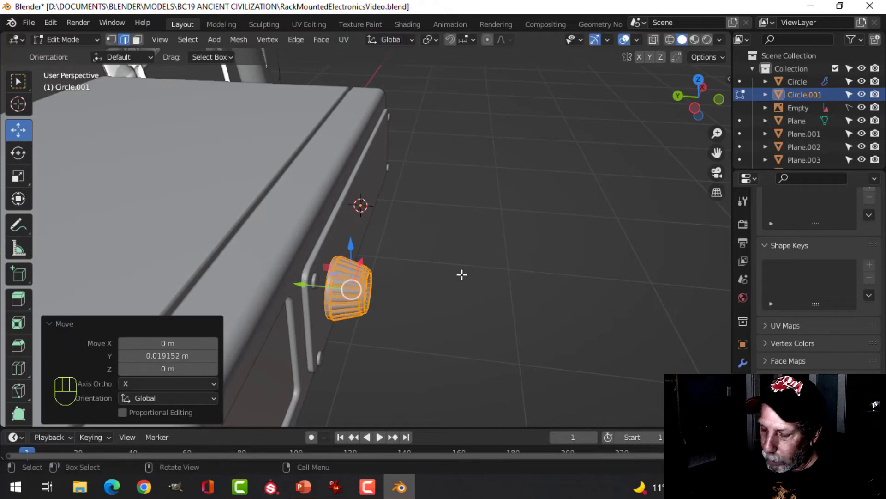
key("KP_1")
scroll(424, 287, "down", 1)
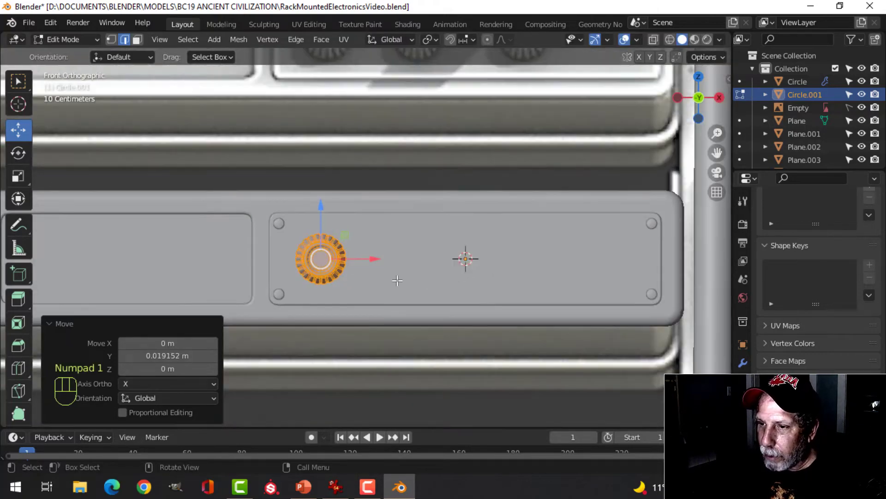
left_click_drag(382, 258, 388, 259)
scroll(461, 290, "down", 2)
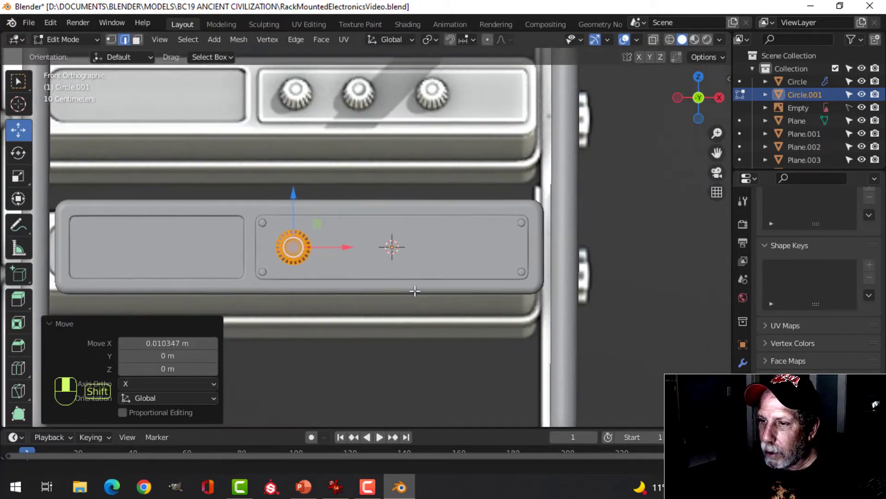
key("Tab")
Step: Add an Array modifier to the knob with a count of 3 and a relative X offset of 1.350
left_click(742, 363)
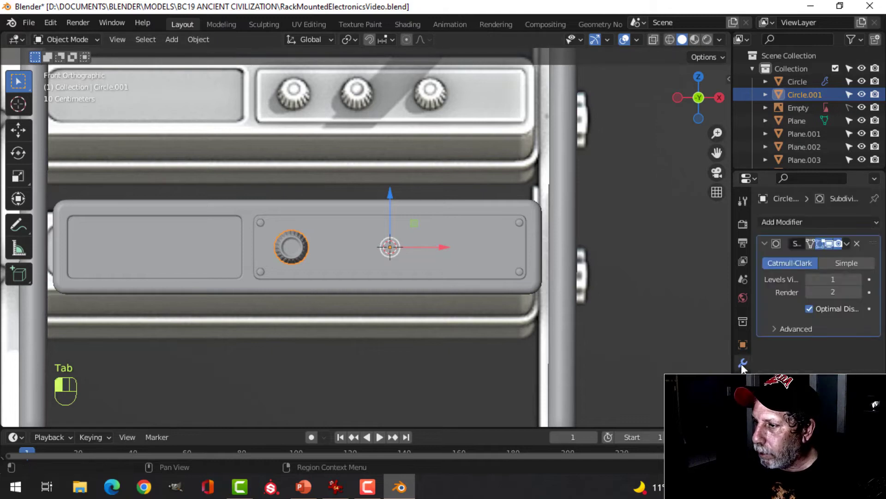
left_click(769, 246)
left_click(774, 222)
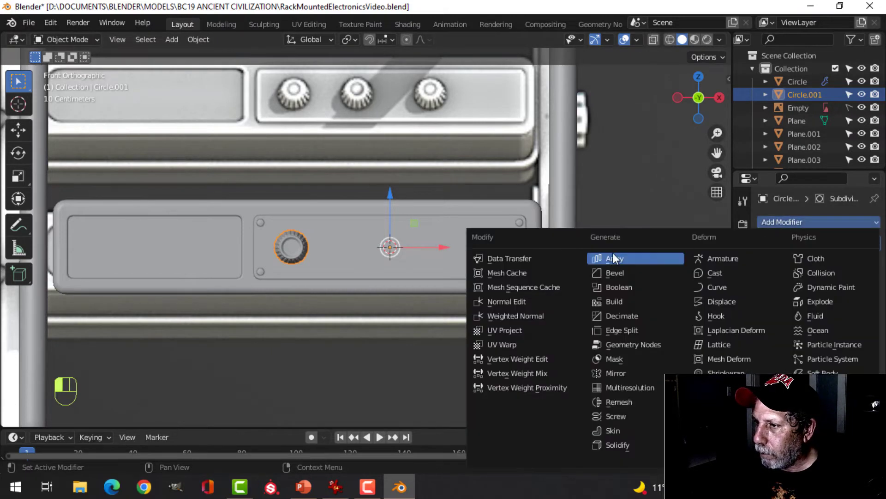
left_click(613, 254)
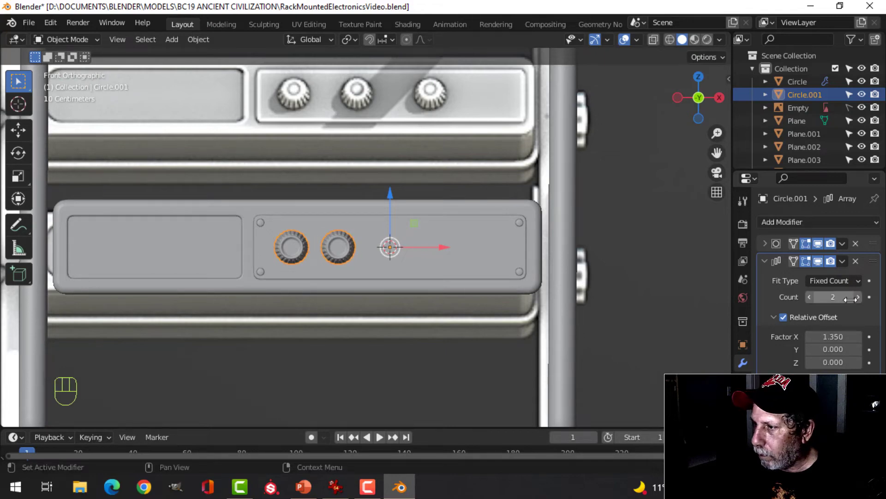
key("alt+a")
Step: Shift the row of three knobs along X a little further toward the middle of the screwed panel
middle_click_drag(481, 292, 443, 298)
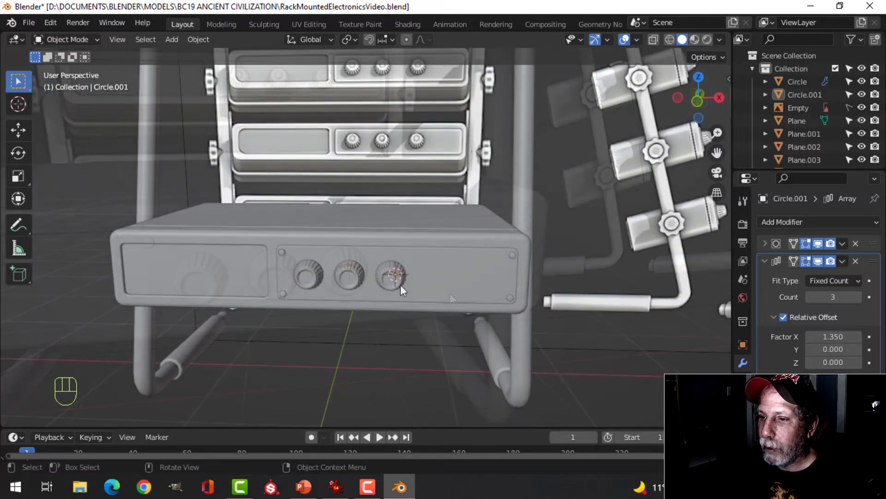
left_click(367, 277)
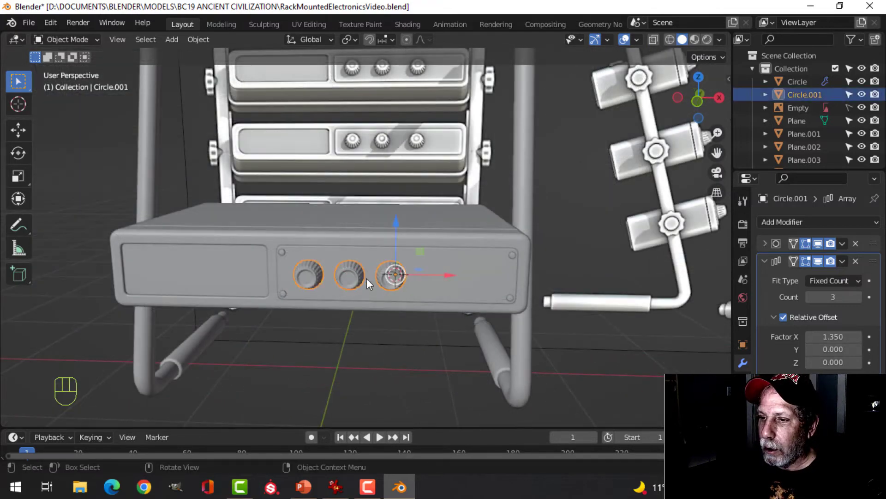
left_click_drag(450, 275, 465, 275)
key("alt+a")
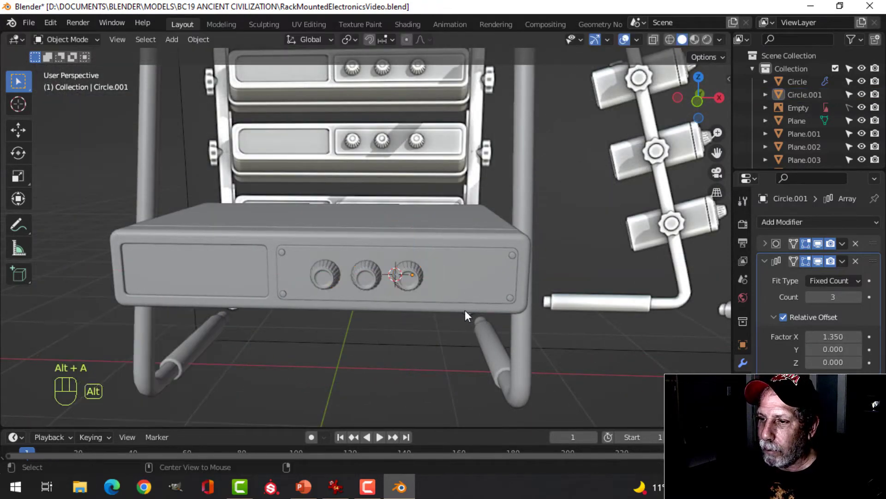
middle_click_drag(465, 309, 474, 270)
scroll(308, 217, "down", 2)
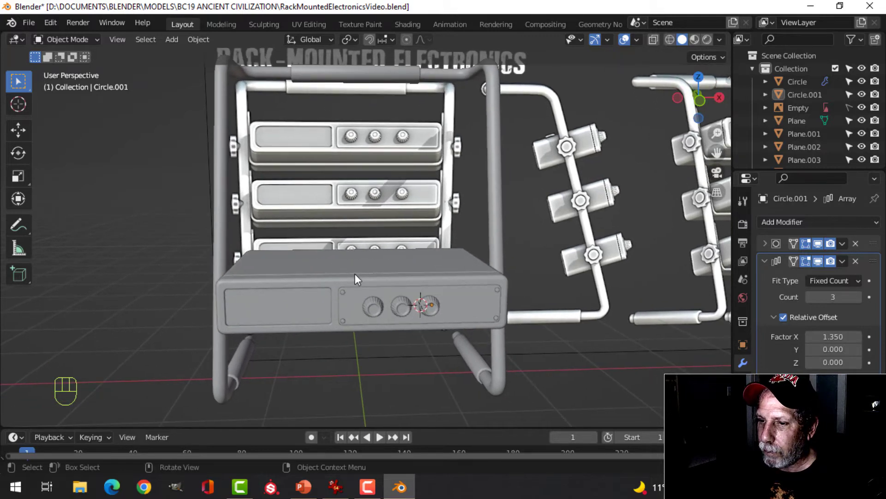
middle_click_drag(356, 276, 379, 278)
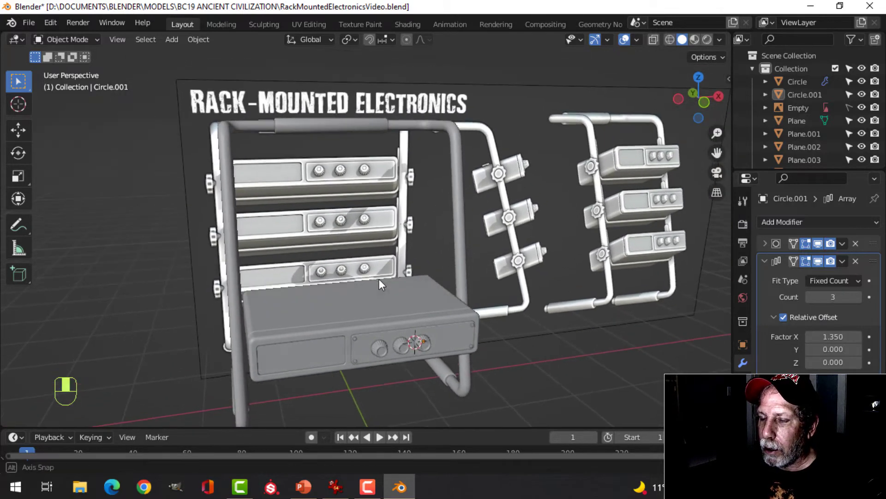
Step: Duplicate a lengthwise edge of the grip on the rack frame's top bar and move the copy -0.88593 m along Y
left_click(287, 173)
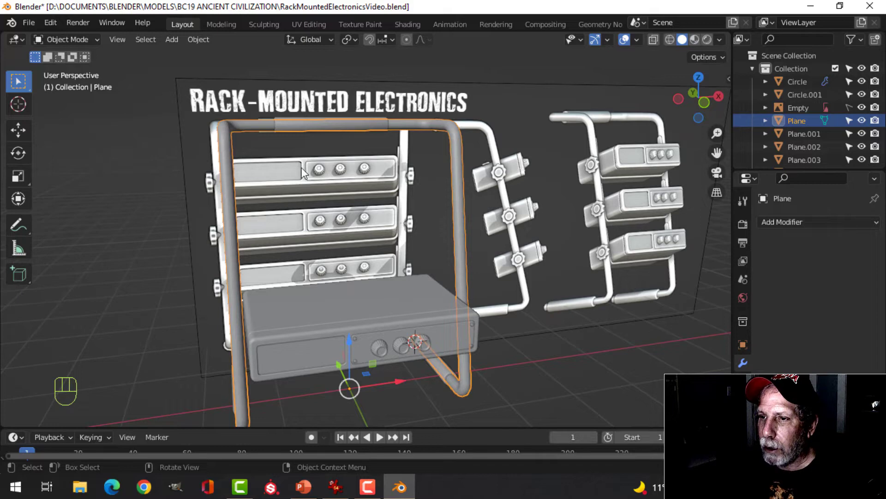
key("Tab")
middle_click_drag(302, 173, 404, 206)
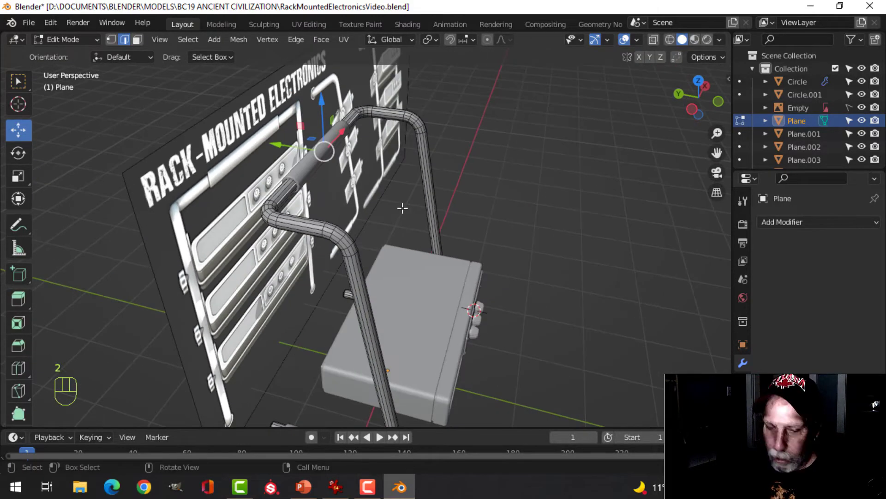
key("shift+d")
key("y")
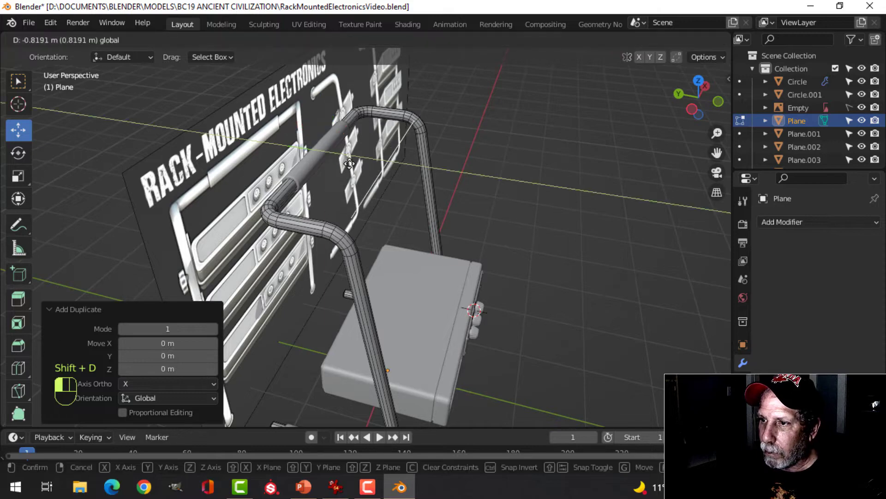
left_click(352, 164)
middle_click_drag(353, 163, 350, 200)
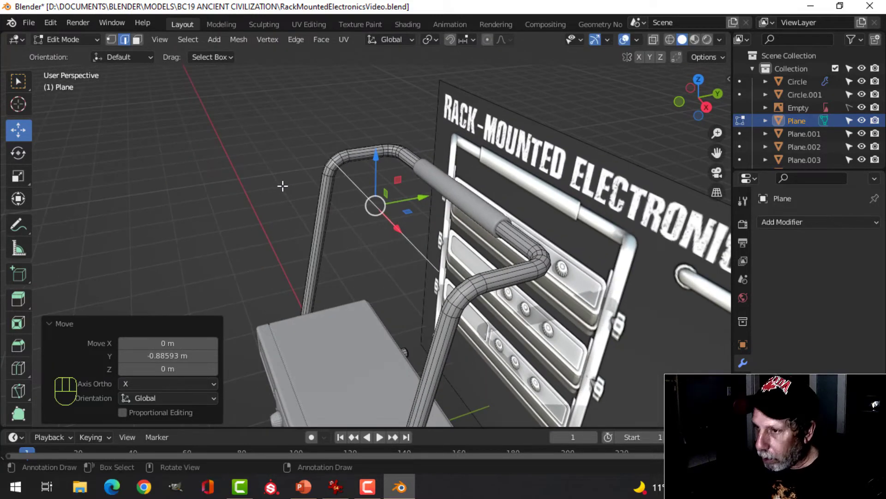
Step: Move the copied edge -0.15448 m along Y and -1.6298 m along Z down the frame and switch to wireframe shading
key("KP_3")
key("g")
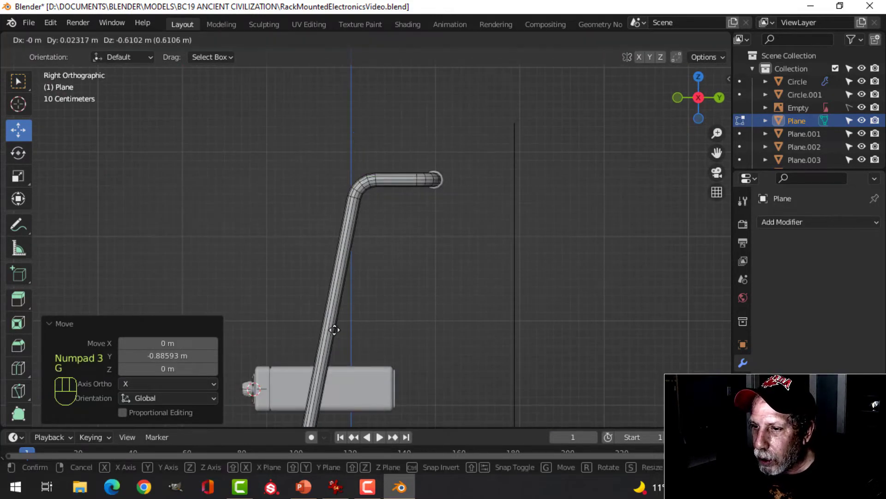
left_click(320, 406)
key("z")
left_click(312, 346)
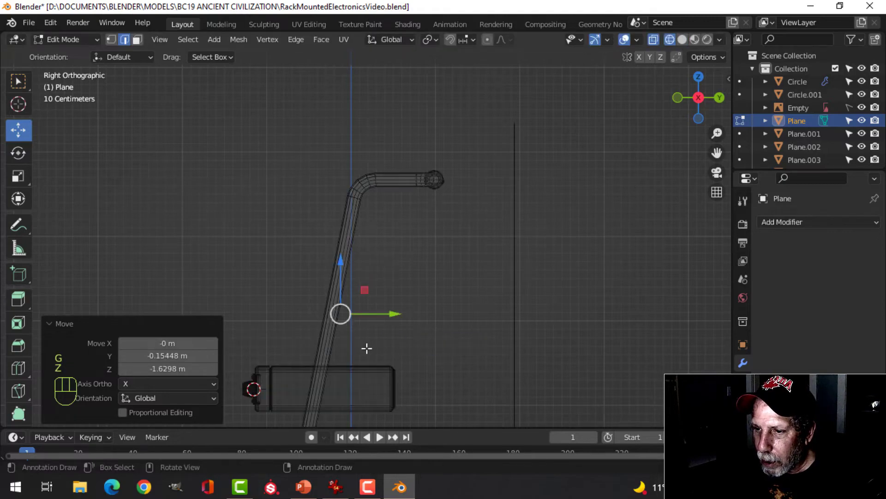
Step: Hide the reference image and scale the copied edge by 1.138 along X so it spans the frame's uprights
mouse_move(366, 347)
middle_mouse_down("shift")
mouse_move(397, 239)
mouse_move(423, 286)
mouse_move(534, 290)
middle_mouse_up("shift")
scroll(392, 277, "up", 1)
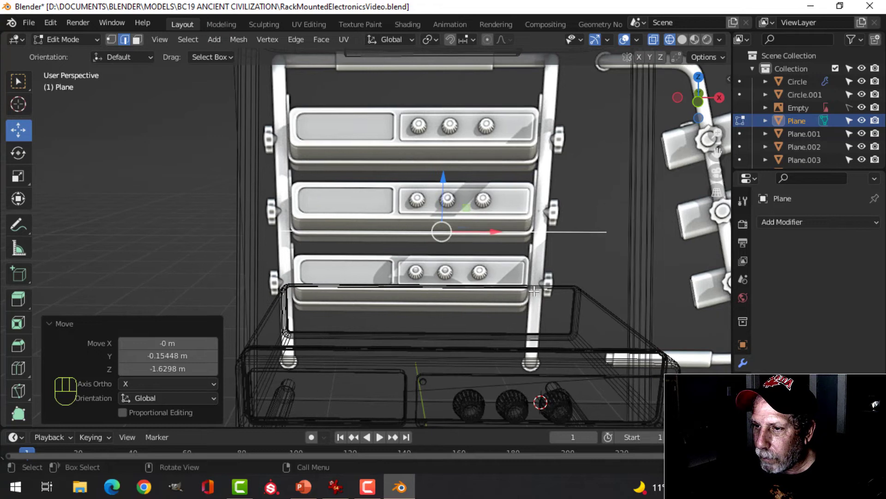
left_click(861, 107)
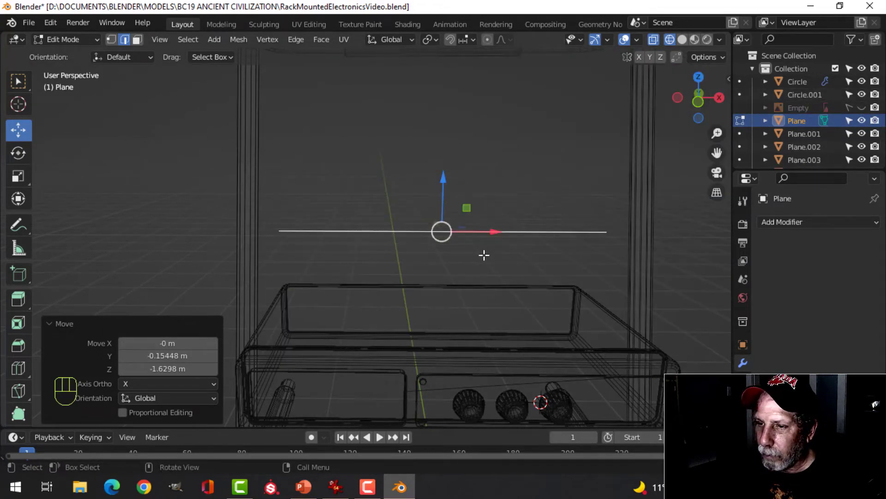
key("1")
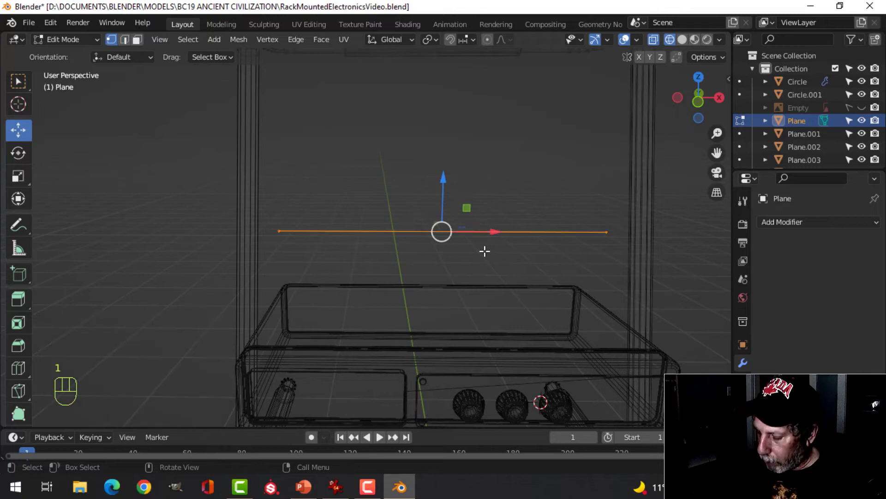
key("KP_1")
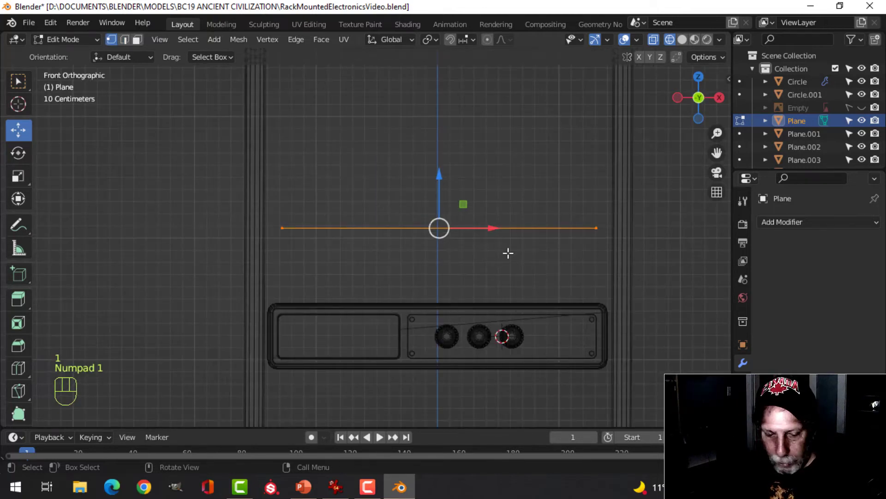
key("s")
key("x")
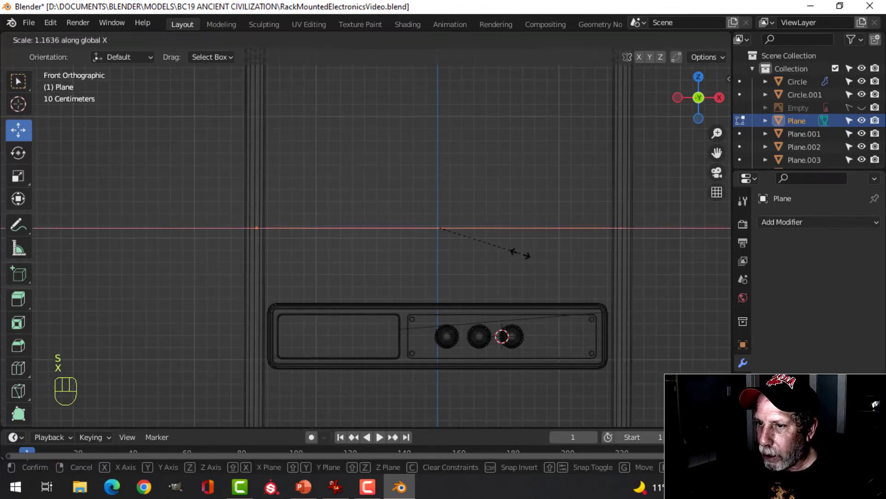
left_click(518, 252)
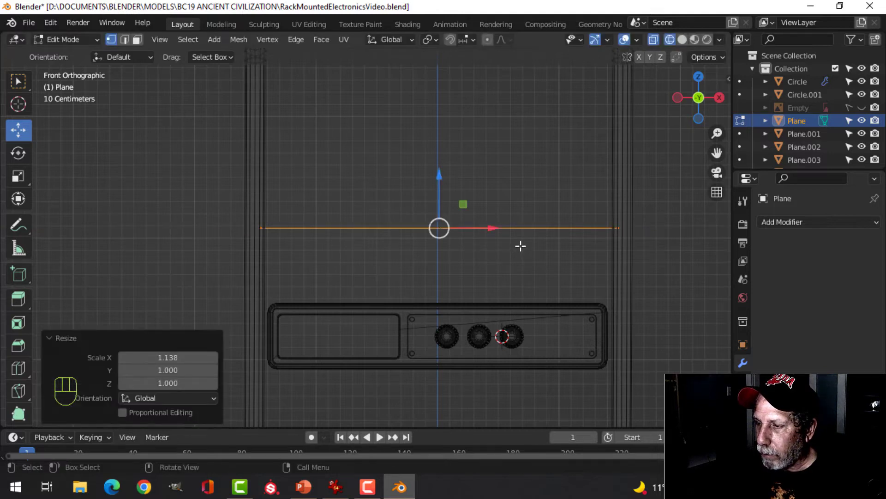
Step: Extrude the edge 0.67049 m upward along Z into a flat face between the uprights
key("e")
left_click(518, 246)
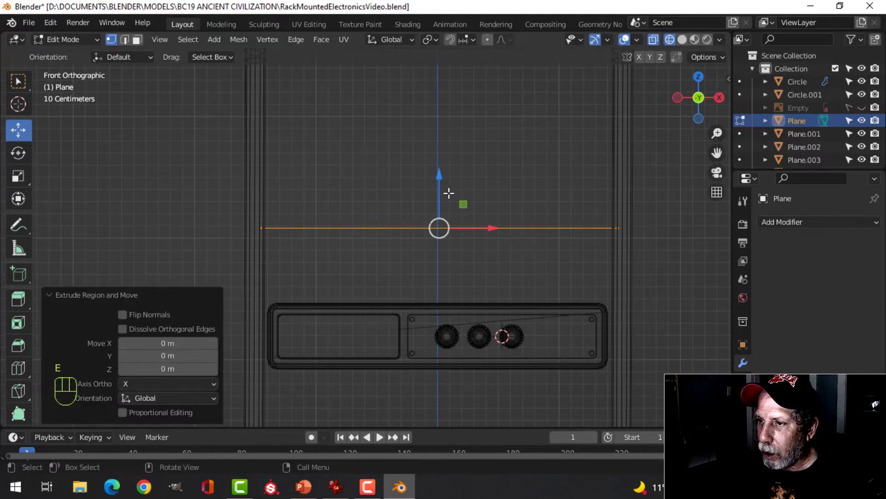
key("e")
left_click(464, 100)
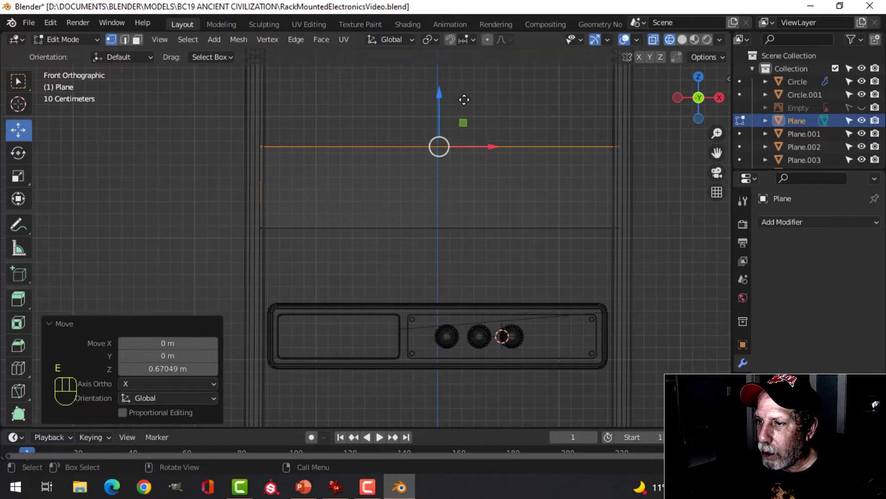
middle_click_drag(570, 200, 429, 228)
key("KP_3")
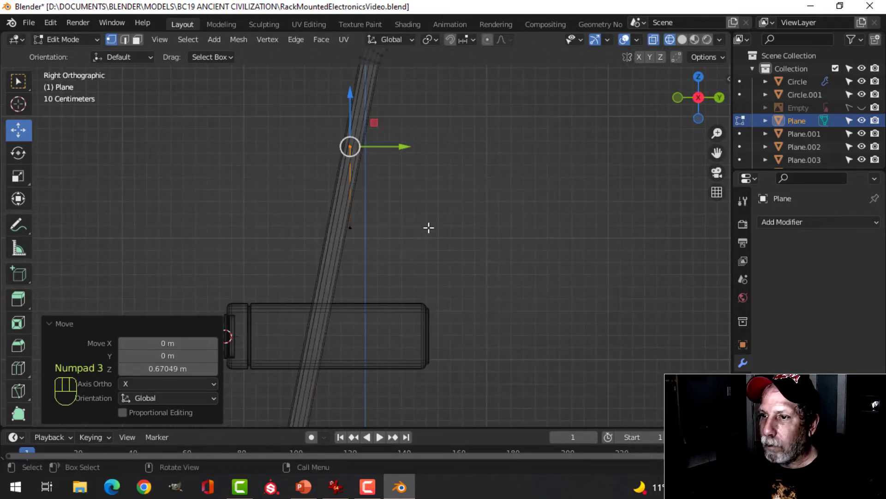
Step: Select only the extruded face's linked geometry and separate it from the rack frame into its own object
key("a")
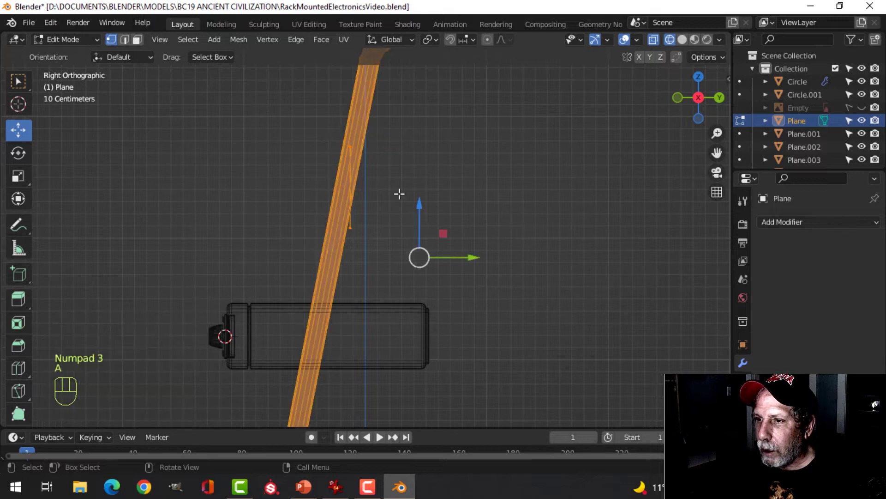
key("alt+a")
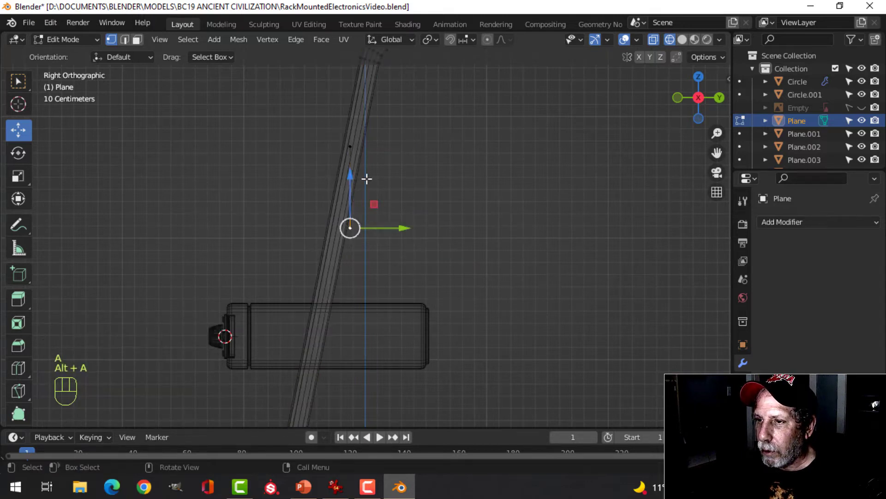
key("ctrl+l")
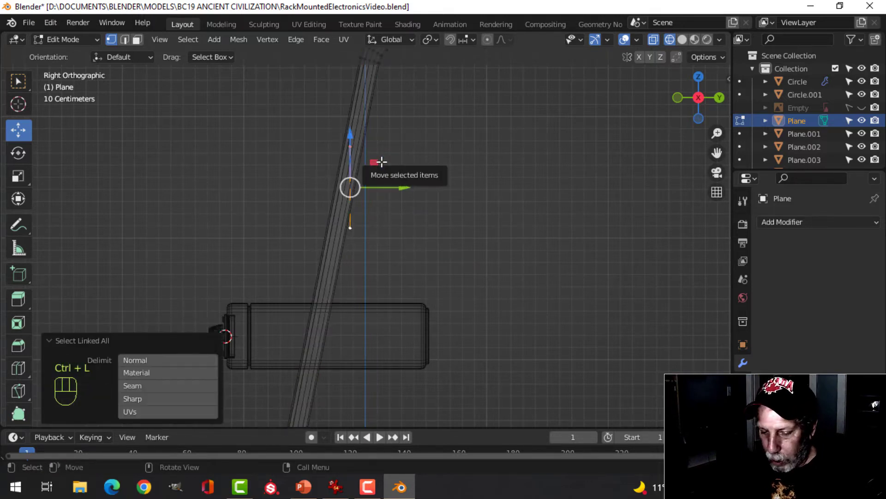
key("p")
left_click(381, 162)
key("Tab")
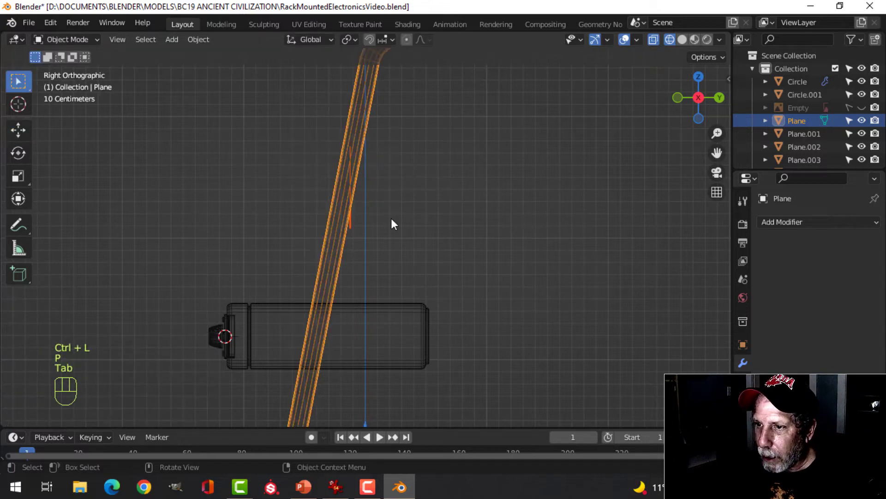
Step: Move the separated face's mesh -0.09655 m along Y, and by a further -0.21992 m along Y and -1.1693 m along Z beside the electronics box
left_click(352, 224)
key("Tab")
key("a")
left_click_drag(412, 187, 392, 184)
middle_click_drag(448, 240, 462, 174, "shift")
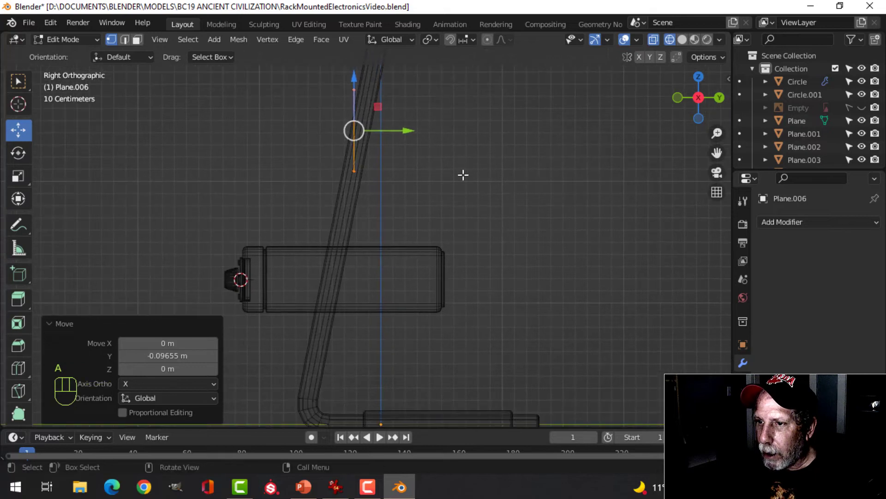
key("g")
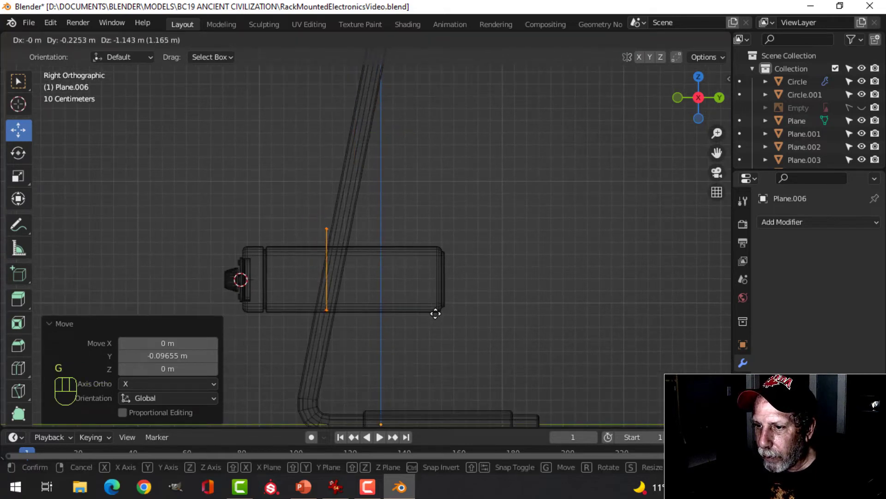
left_click(435, 317)
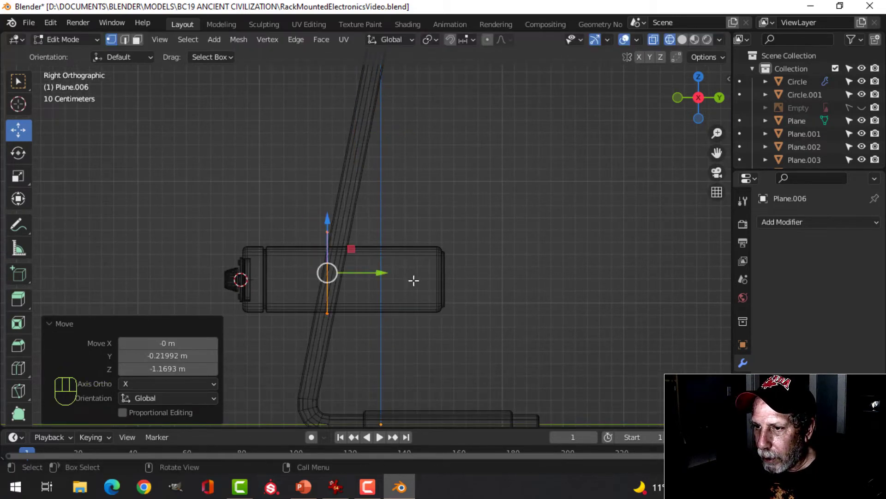
Step: Tilt the face parallel to the frame's uprights by moving its upper vertices 0.11264 m along Y
key("alt+a")
key("b")
left_click_drag(289, 202, 398, 233)
middle_click_drag(398, 233, 553, 276)
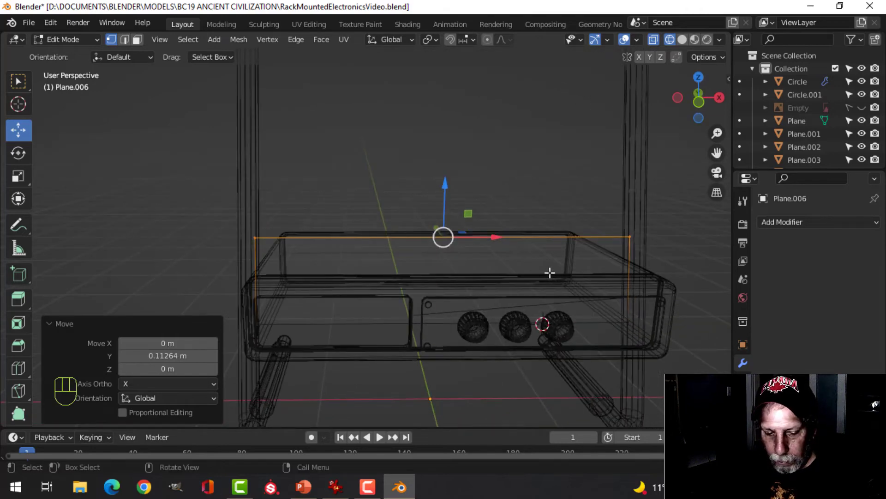
Step: Delete the top edge of the tilted face to leave a U-shaped outline
key("2")
key("x")
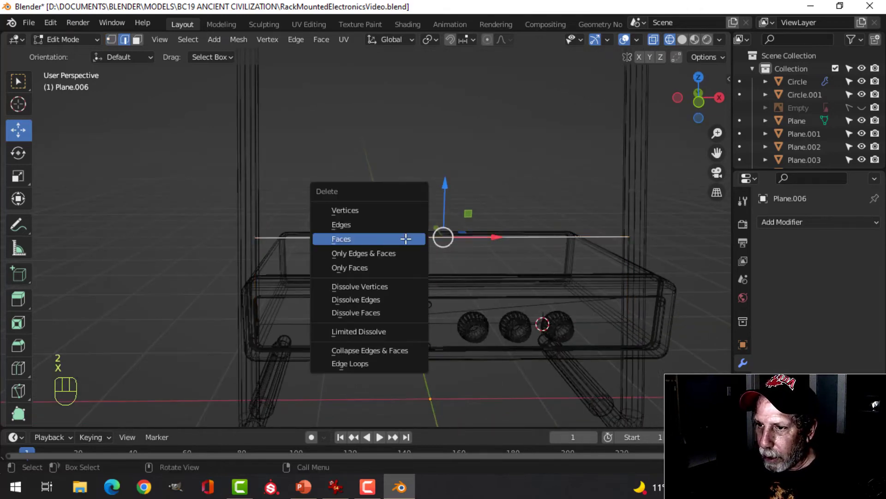
left_click(381, 237)
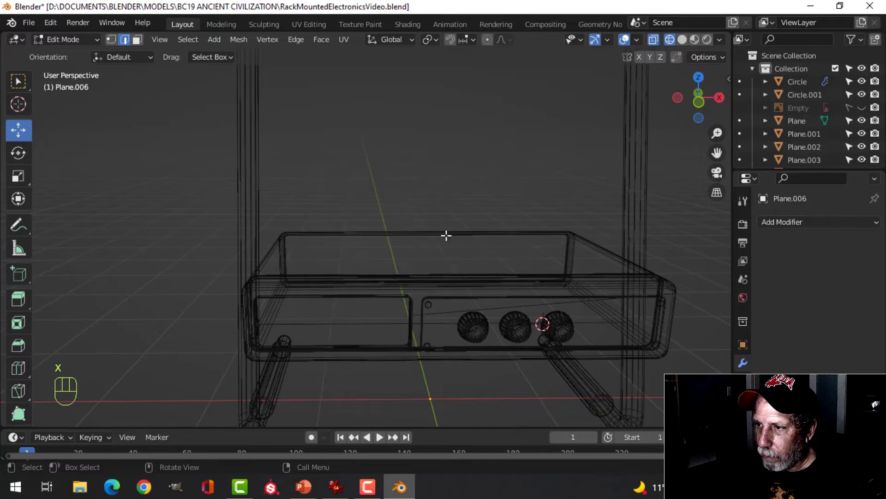
key("a")
middle_click_drag(666, 252, 551, 252)
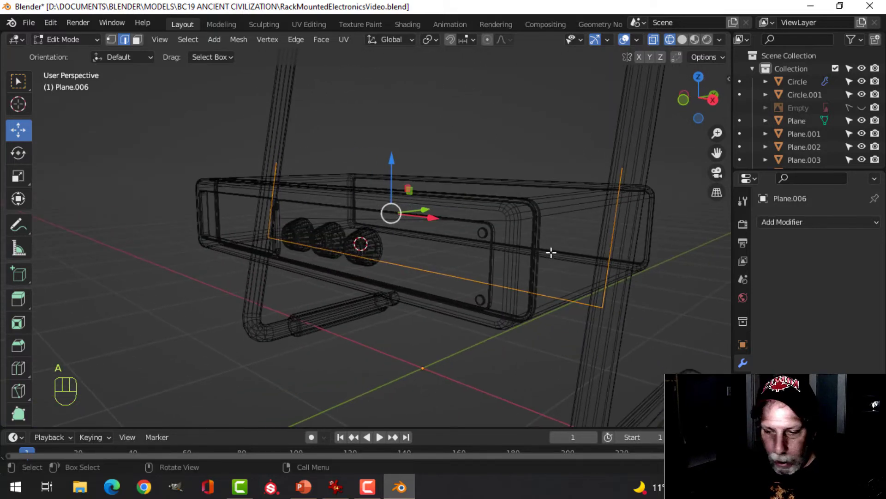
Step: Bevel the two lower corner vertices of the U-shaped outline with 4 segments and a width of about 0.069 m
left_click(595, 306)
left_click(262, 248, "shift")
middle_click_drag(307, 272, 451, 279)
key("ctrl+shift+b")
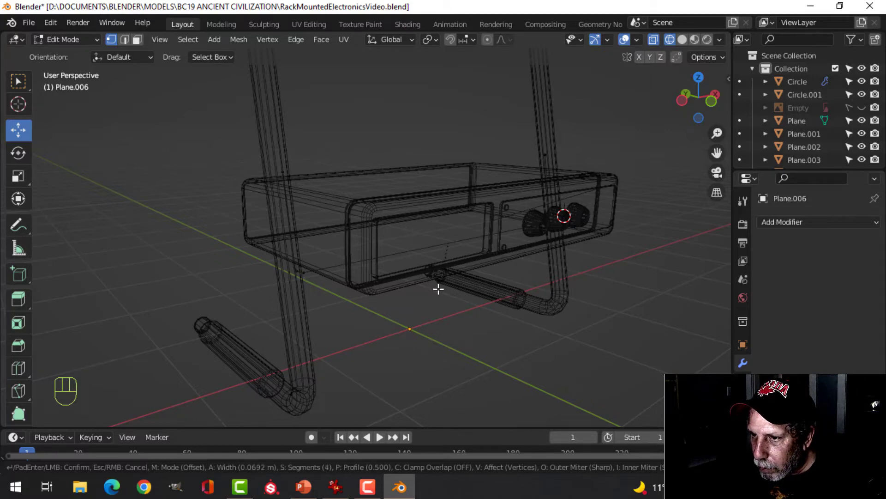
left_click(439, 288)
middle_click_drag(599, 277, 522, 277)
Step: Scale the whole U-shaped outline by 0.984 and move it -0.065186 m along Y toward the front of the frame's uprights
key("a")
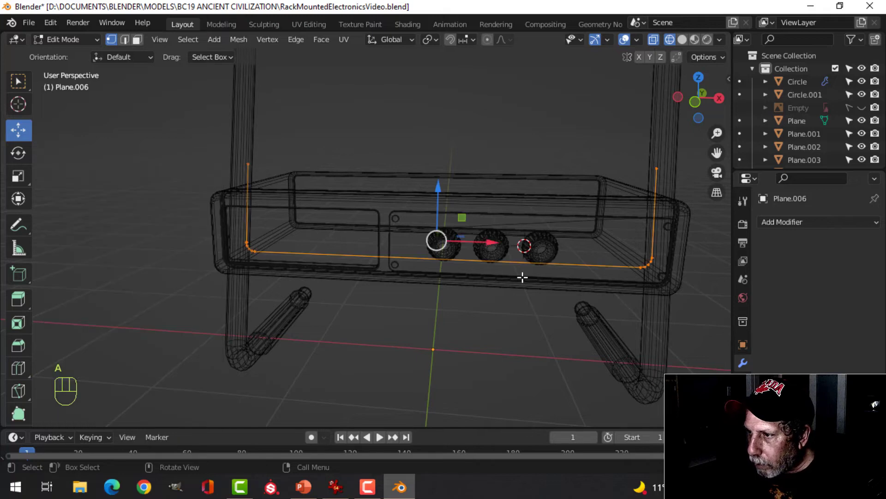
key("KP_1")
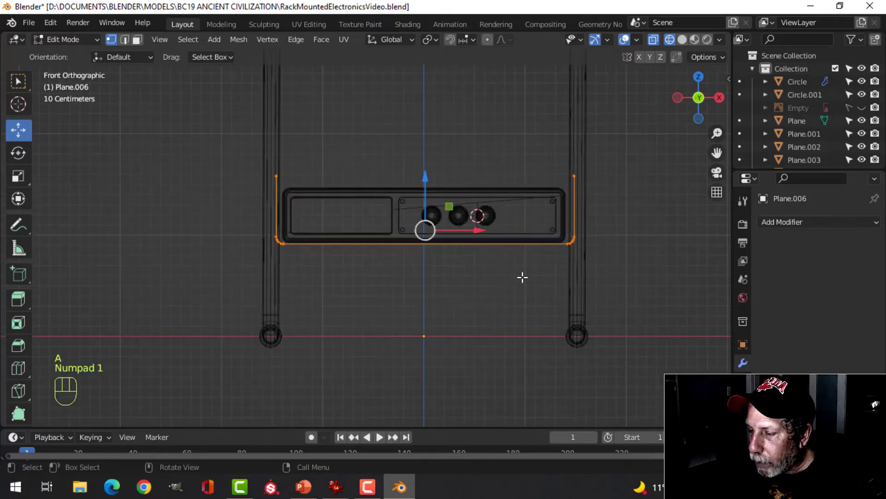
key("s")
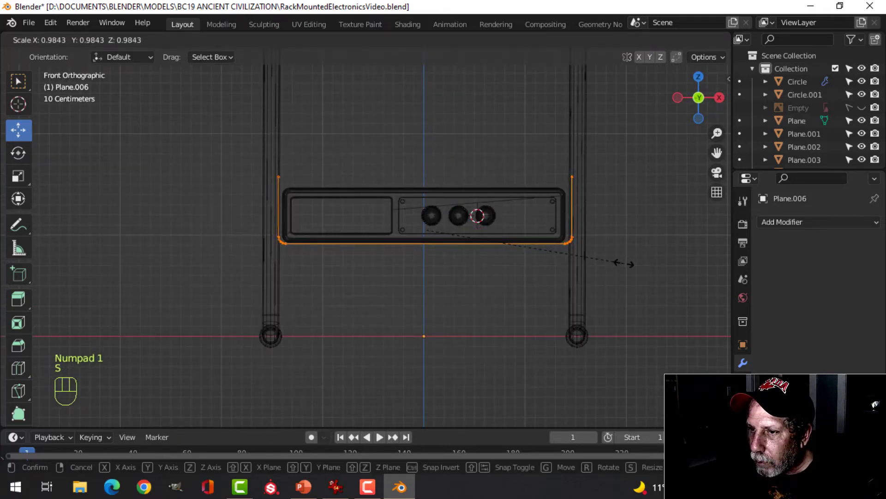
left_click(624, 264)
middle_click_drag(624, 261, 489, 240)
key("KP_3")
scroll(489, 239, "up", 4)
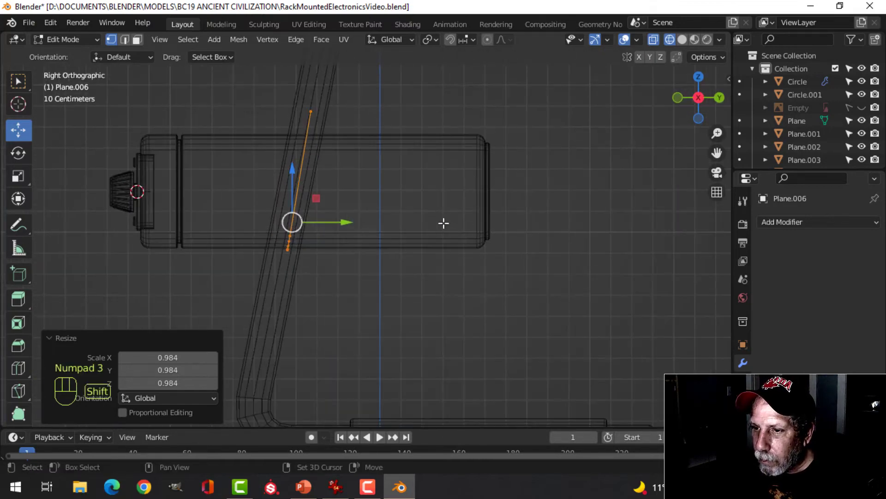
left_click_drag(346, 230, 333, 223)
middle_click_drag(385, 223, 416, 226, "shift")
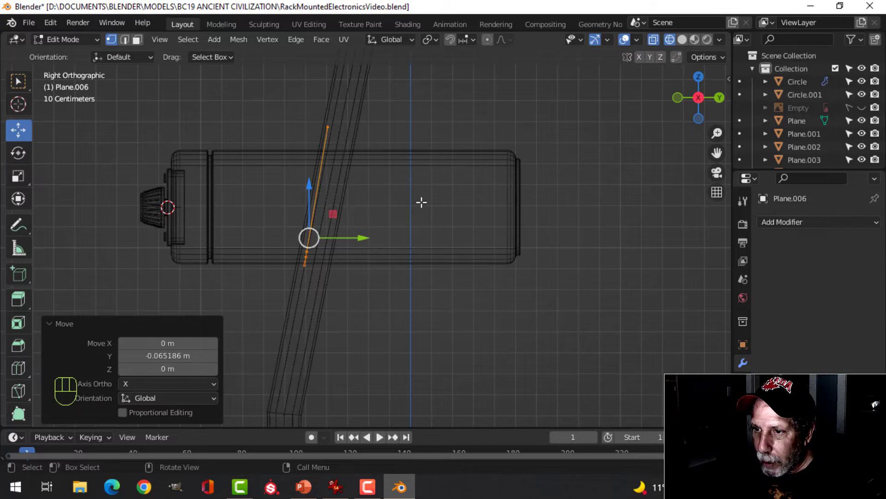
left_click(400, 45)
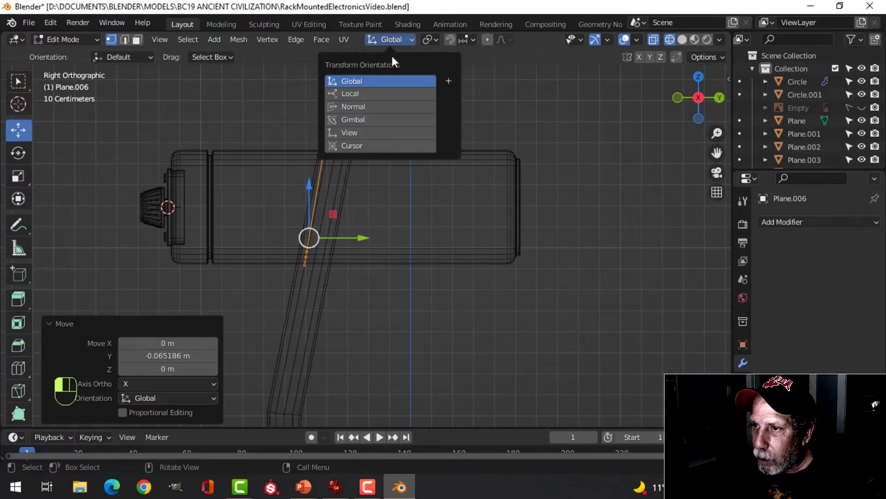
left_click(372, 105)
left_click(372, 91)
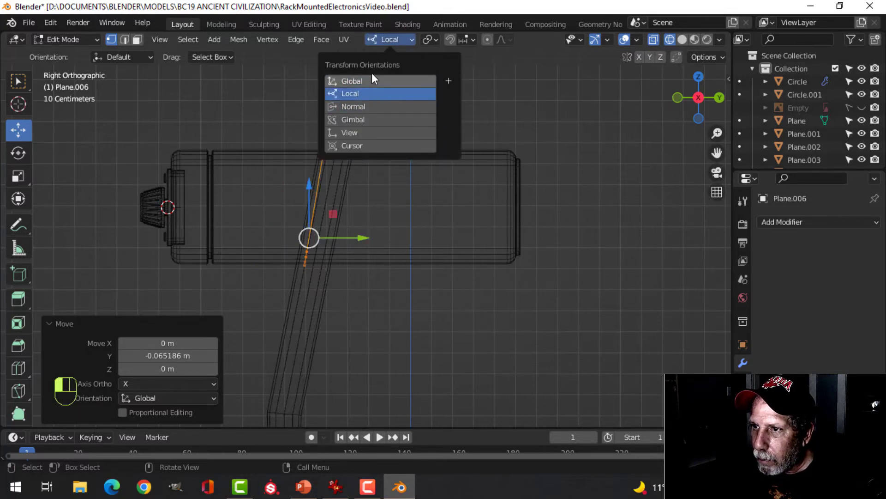
left_click(367, 82)
Step: Extrude the U-shaped outline into a strip about 0.106 m along Y and -0.015 m along Z, and return to solid shading
scroll(415, 222, "up", 3)
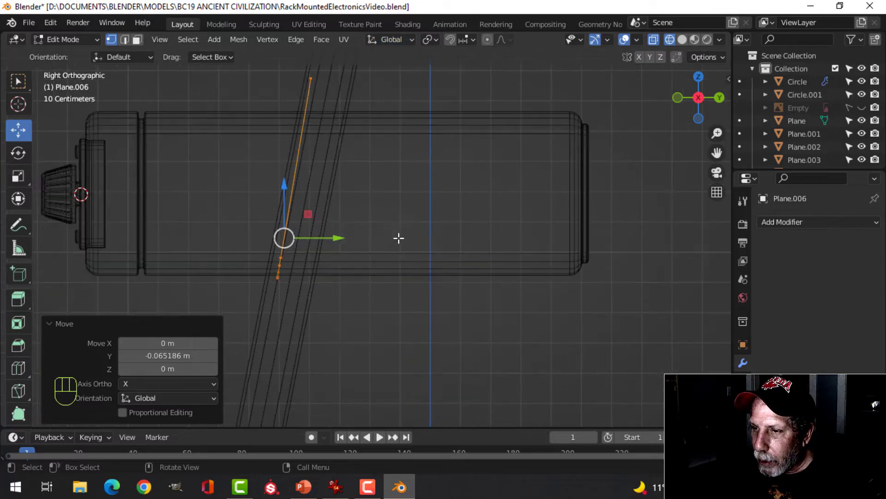
key("e")
left_click(419, 223)
key("g")
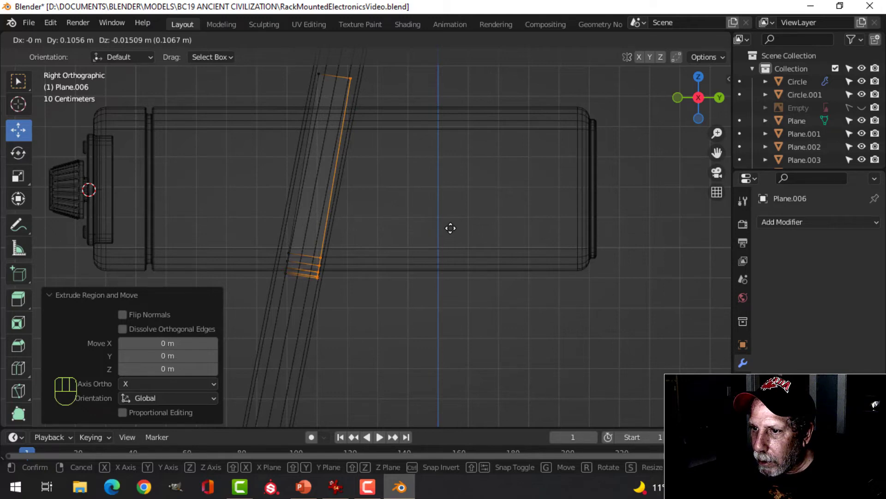
left_click(450, 227)
key("a")
mouse_move(383, 227)
middle_mouse_down()
mouse_move(486, 245)
mouse_move(437, 265)
mouse_move(475, 249)
middle_mouse_up()
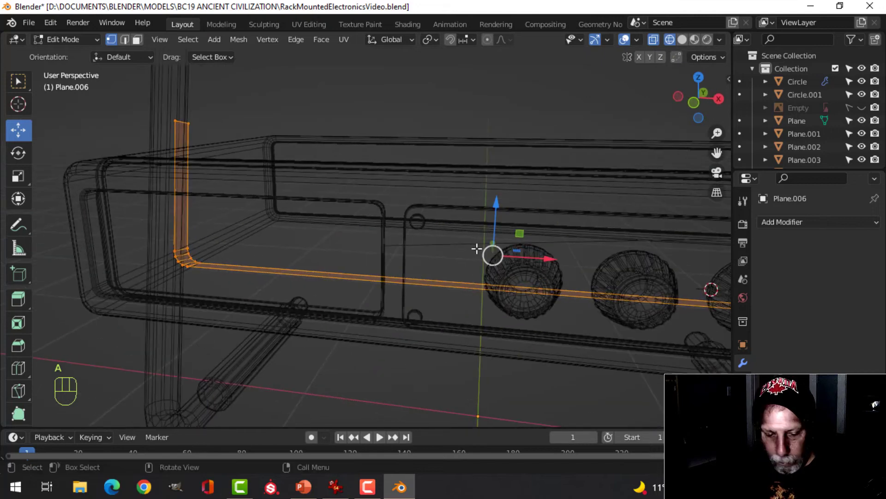
key("z")
left_click(570, 248)
mouse_move(530, 255)
middle_mouse_down()
mouse_move(453, 245)
mouse_move(572, 238)
mouse_move(369, 248)
mouse_move(475, 247)
mouse_move(419, 264)
mouse_move(388, 212)
mouse_move(398, 211)
middle_mouse_up()
Step: Finish editing the U-shaped strip, isolate it in local view and add a Solidify modifier
key("Tab")
key("slash")
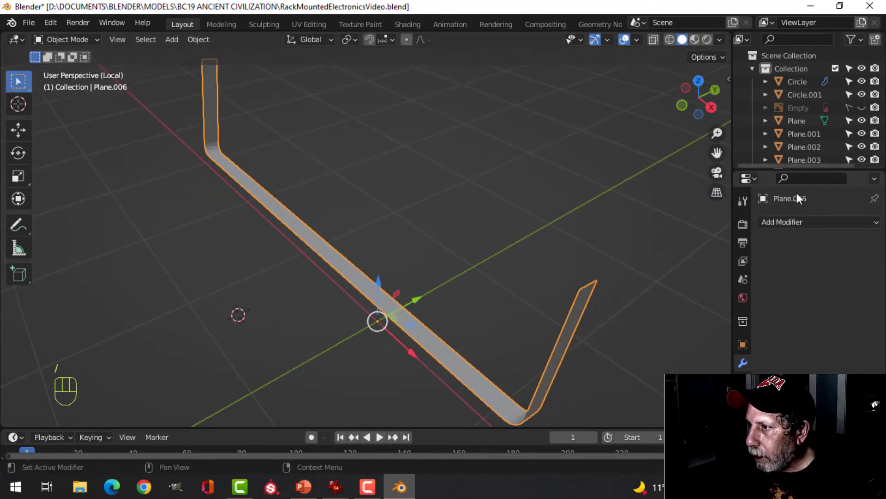
left_click(779, 222)
left_click(648, 442)
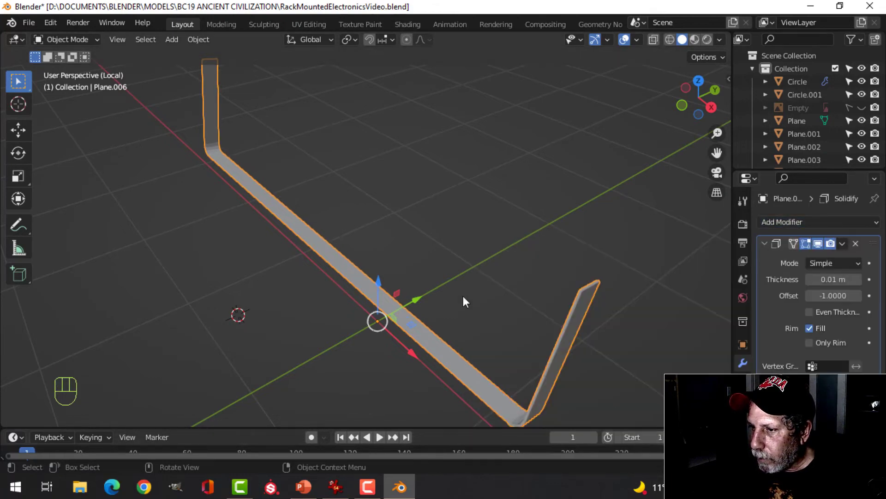
Step: Reorient the face normals of the U-shaped strip and set its Solidify thickness to 0.019 m
middle_click_drag(464, 295, 517, 227)
middle_click_drag(695, 256, 572, 265, "shift")
key("Tab")
key("alt+n")
left_click(556, 251)
key("Tab")
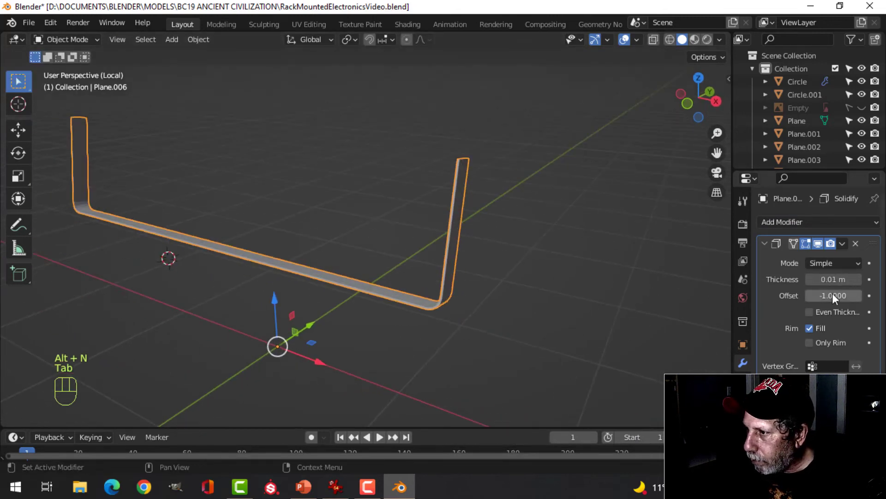
left_click_drag(834, 280, 854, 279, "shift")
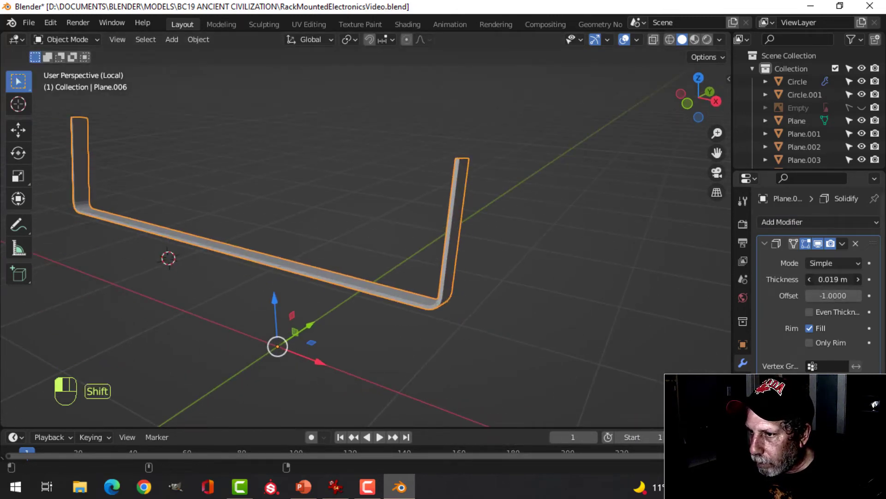
Step: Bevel the four end corner vertices of the strip's two arms with 4 segments and a width of 0.0227 m, and finish editing
middle_click_drag(507, 248, 417, 253)
key("Tab")
scroll(450, 251, "up", 3)
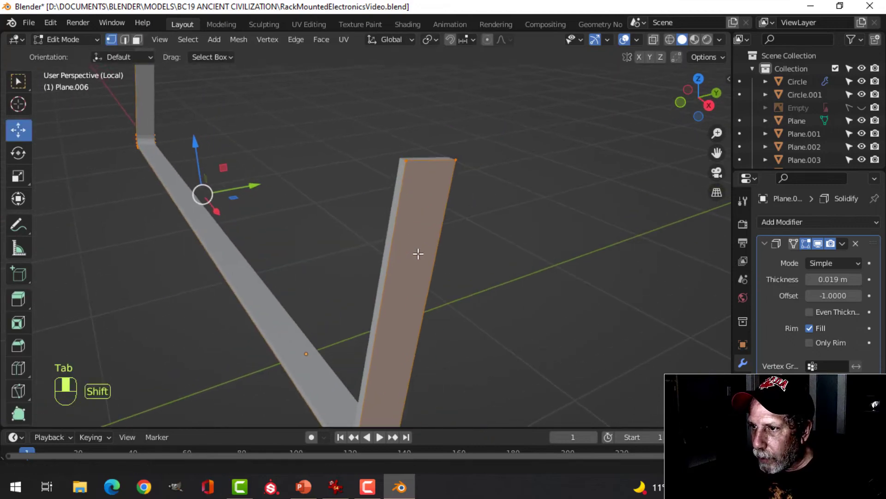
key("alt+a")
left_click(455, 159, "shift")
scroll(369, 156, "down", 2)
middle_click_drag(269, 154, 494, 229, "shift")
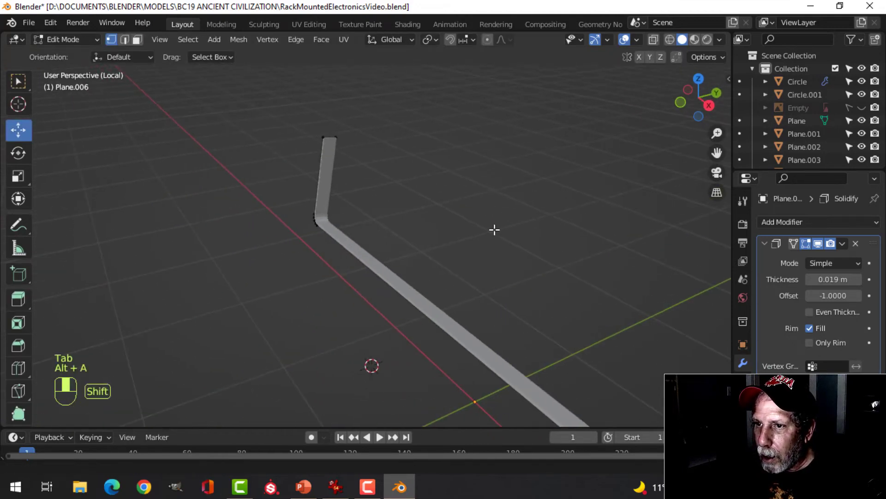
left_click(322, 130, "shift")
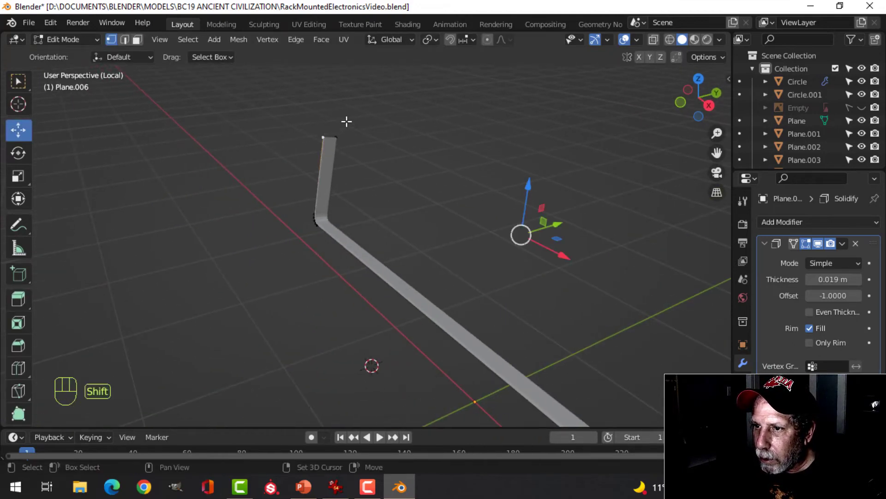
left_click(345, 123, "shift")
scroll(330, 171, "up", 2)
middle_click_drag(331, 170, 460, 185)
middle_click_drag(387, 147, 391, 229, "shift")
scroll(390, 229, "down", 2)
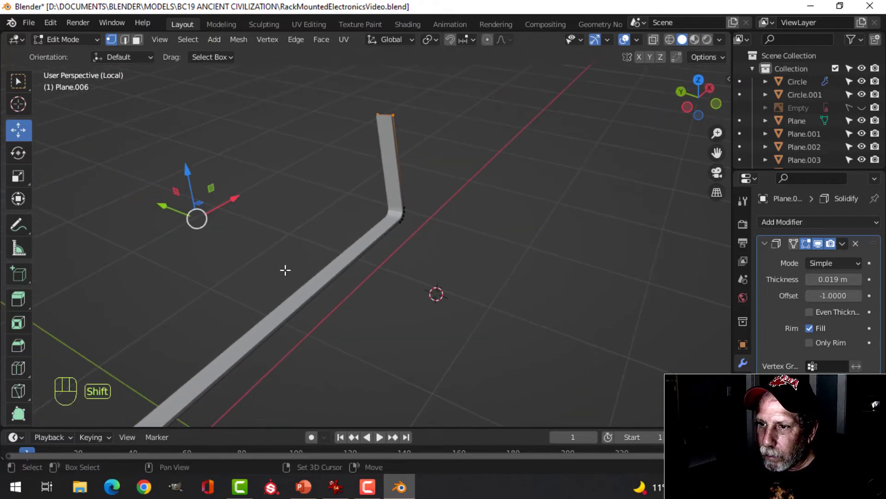
middle_click_drag(285, 271, 619, 117, "shift")
middle_click_drag(372, 255, 417, 229, "shift")
key("ctrl+shift+b")
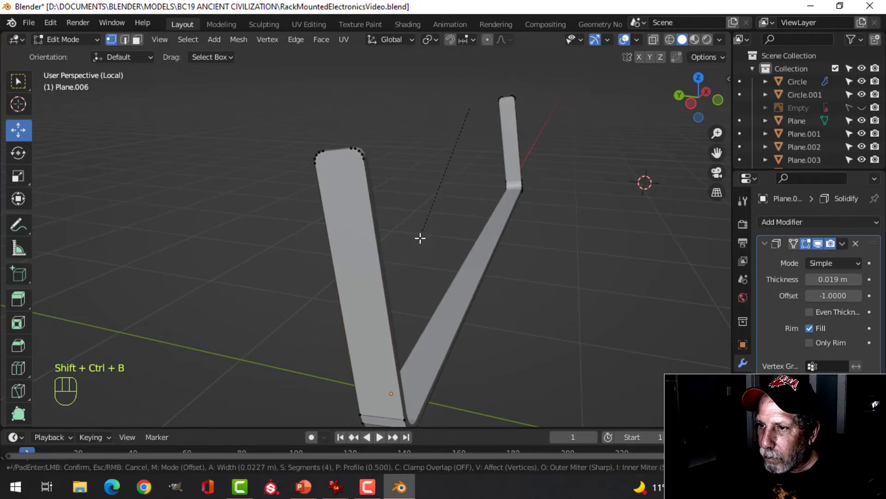
left_click(420, 238)
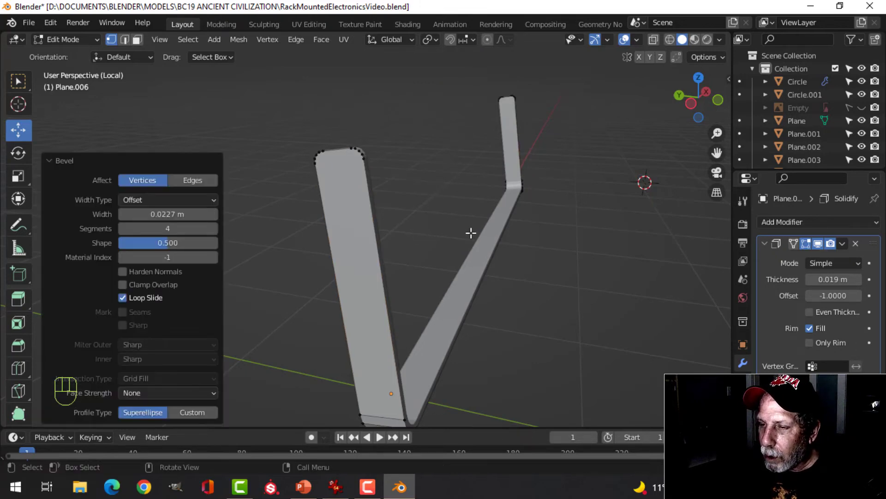
key("Tab")
middle_click_drag(471, 229, 357, 230)
key("alt+a")
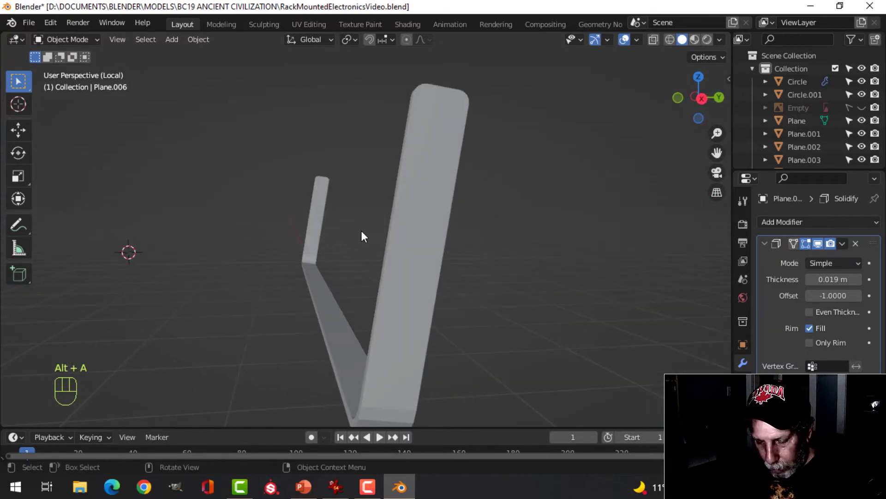
Step: Check the bracket within the full rack, isolate it in local view again and apply its Solidify modifier
key("KP_Divide")
middle_click_drag(360, 195, 600, 185)
left_click(604, 147)
key("slash")
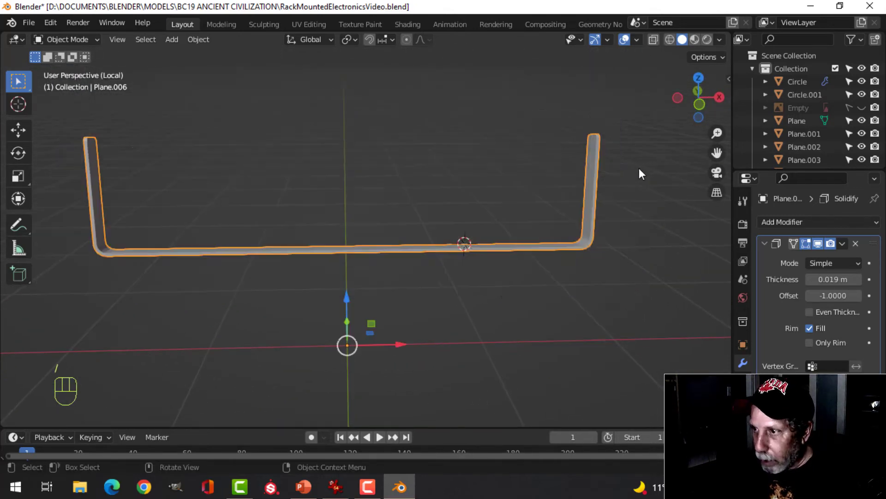
scroll(607, 222, "up", 2)
middle_click_drag(605, 225, 484, 202, "shift")
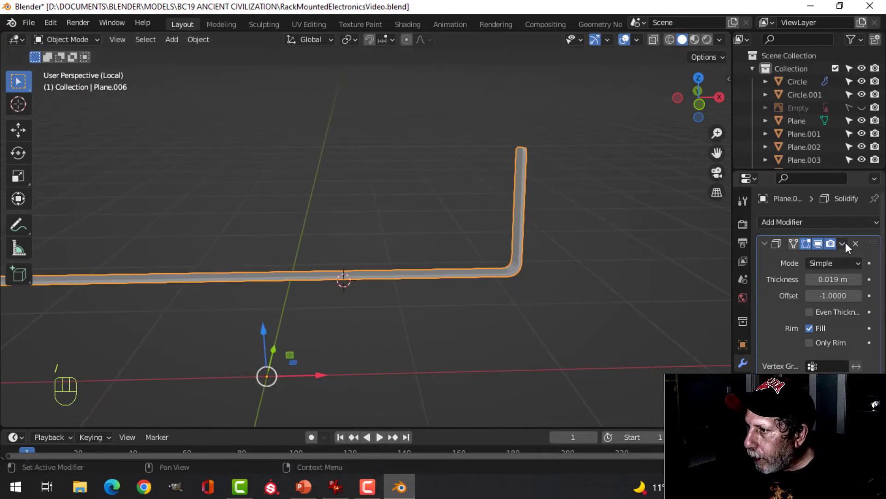
left_click(843, 243)
left_click(816, 257)
Step: Bevel the bracket's long outer edge loops, along both arms and the base, with 4 segments and a width of about 0.006 m
key("Tab")
scroll(643, 178, "up", 2)
middle_click_drag(643, 178, 529, 238, "shift")
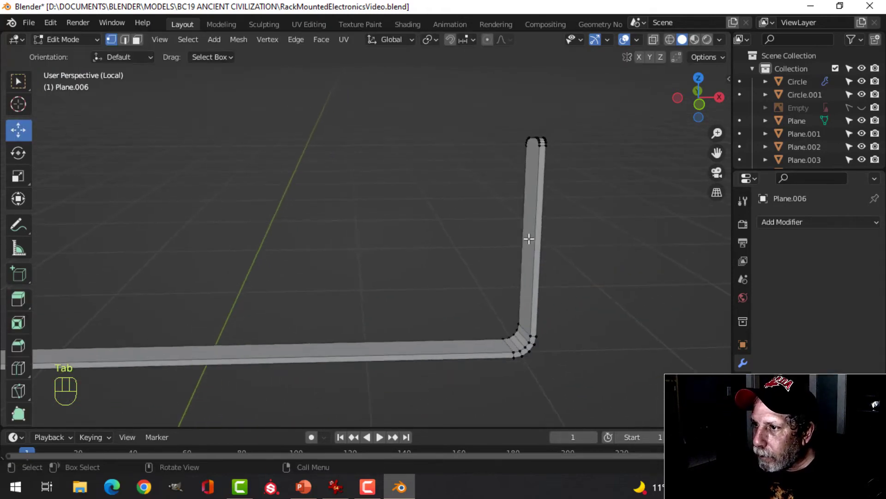
key("alt+a")
middle_click_drag(613, 227, 558, 251)
scroll(559, 251, "up", 3)
key("2")
left_click(627, 165, "alt+shift")
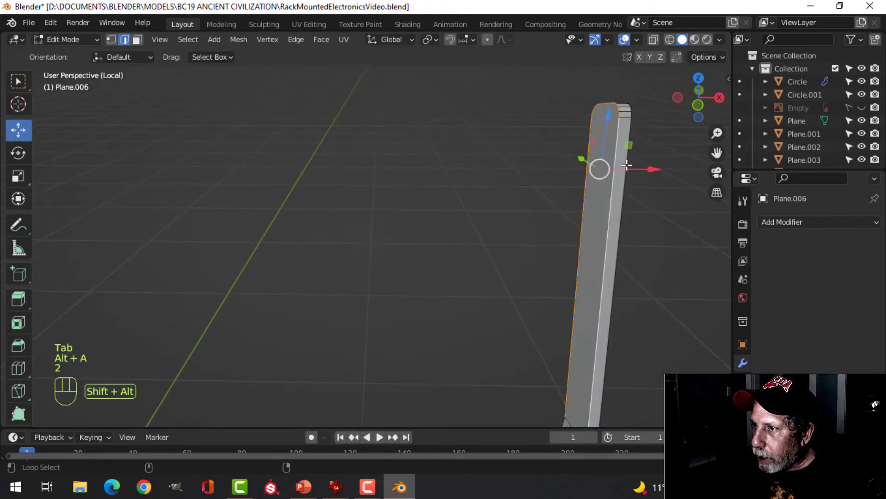
middle_click_drag(629, 144, 687, 253)
middle_click_drag(511, 345, 515, 240, "shift")
left_click(485, 303, "alt+shift")
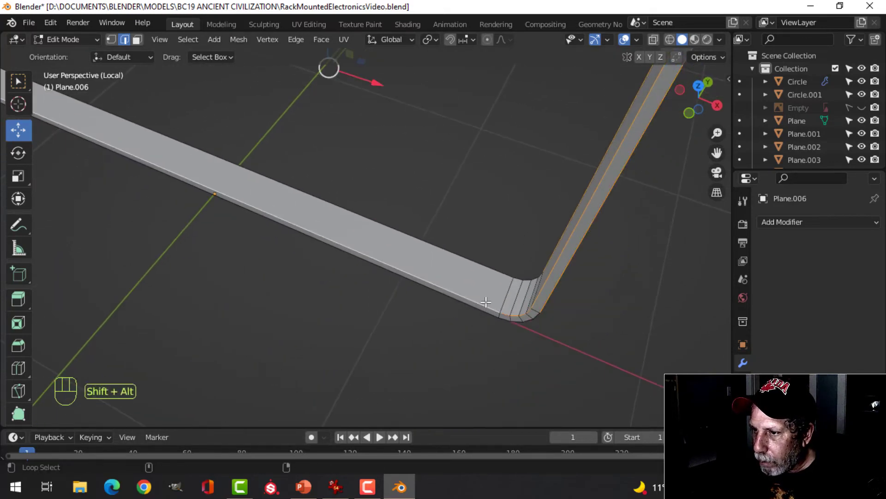
left_click(492, 319, "alt+shift")
scroll(408, 305, "down", 3)
middle_click_drag(362, 280, 612, 275, "shift")
middle_click_drag(314, 230, 522, 322, "shift")
middle_click_drag(265, 184, 420, 162, "shift")
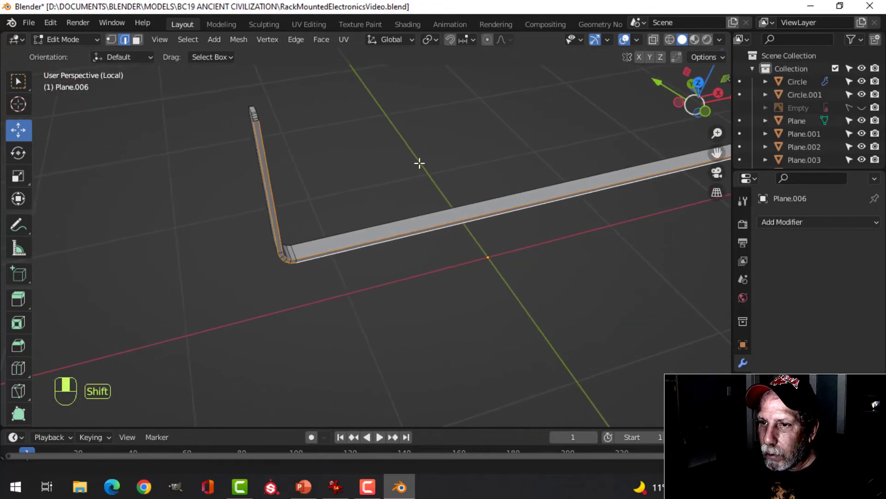
middle_click_drag(251, 146, 683, 157, "shift")
left_click(238, 103, "alt+shift")
left_click(336, 319, "alt+shift")
left_click(337, 325, "alt+shift")
scroll(397, 325, "up", 2)
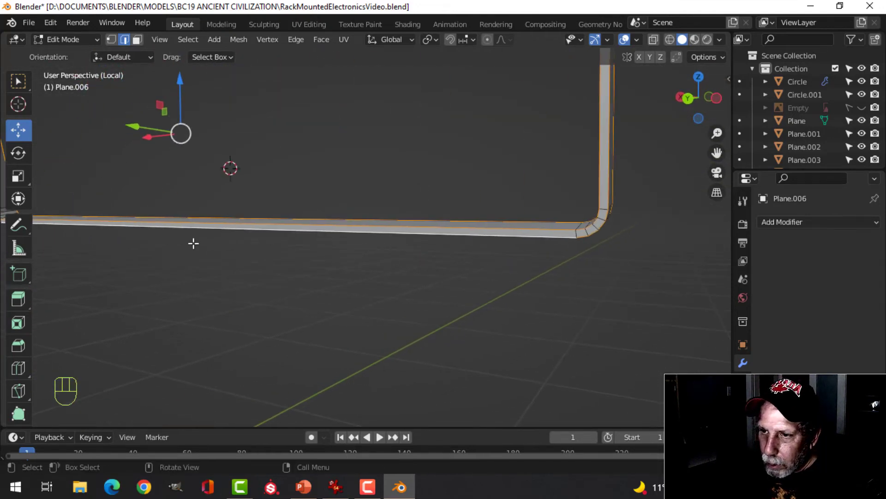
middle_click_drag(193, 243, 593, 265, "shift")
scroll(276, 265, "up", 2)
middle_click_drag(180, 273, 327, 259)
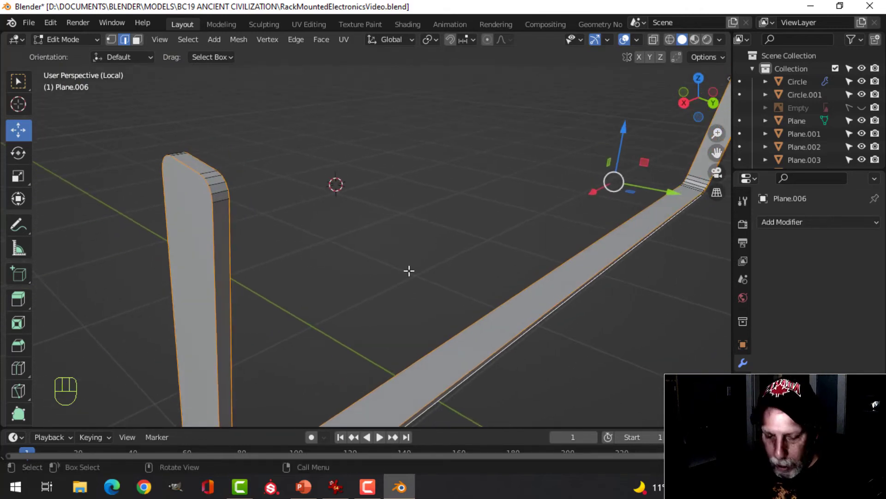
key("ctrl+b")
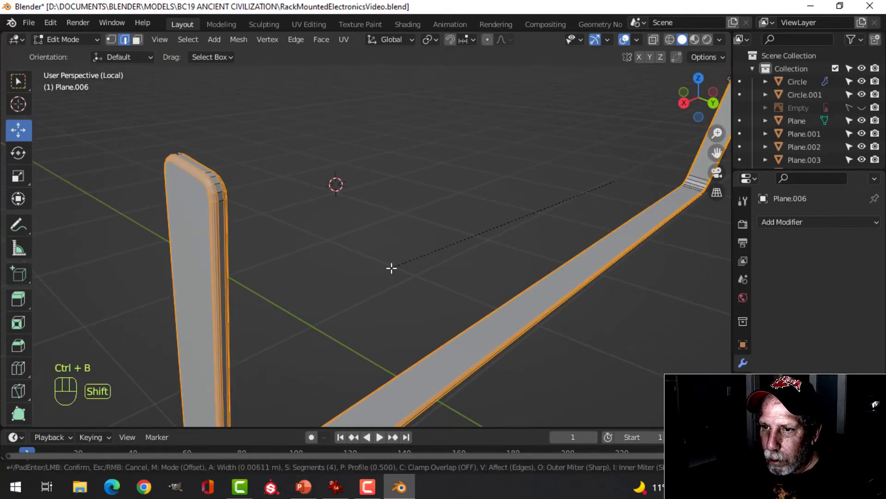
left_click(396, 265)
key("Tab")
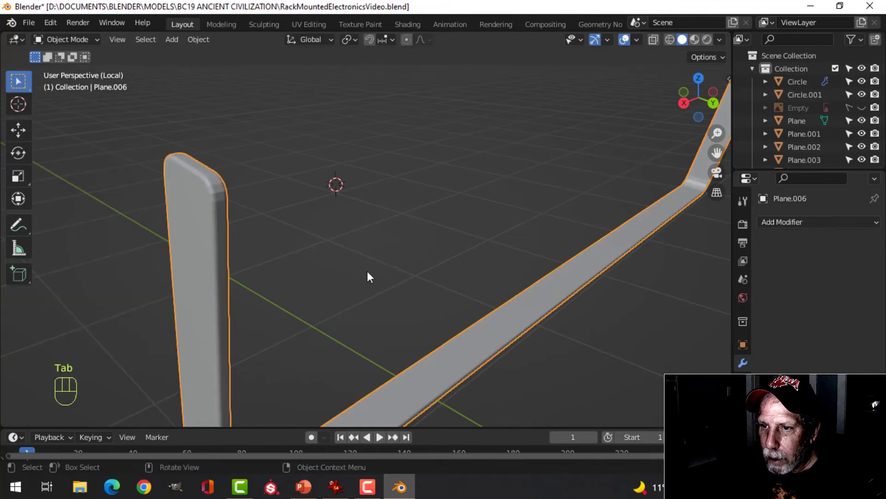
Step: Shade the bracket smooth, bring up its mesh Normals settings and return to the full scene
right_click(201, 197)
left_click(201, 198)
key("alt+a")
scroll(392, 252, "down", 3)
middle_click_drag(417, 258, 370, 234, "shift")
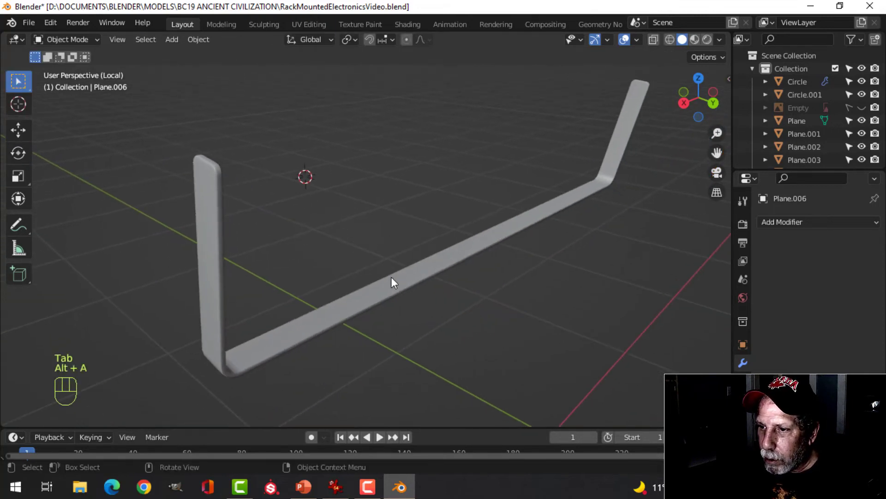
left_click(391, 278)
left_click(743, 436)
scroll(794, 415, "down", 4)
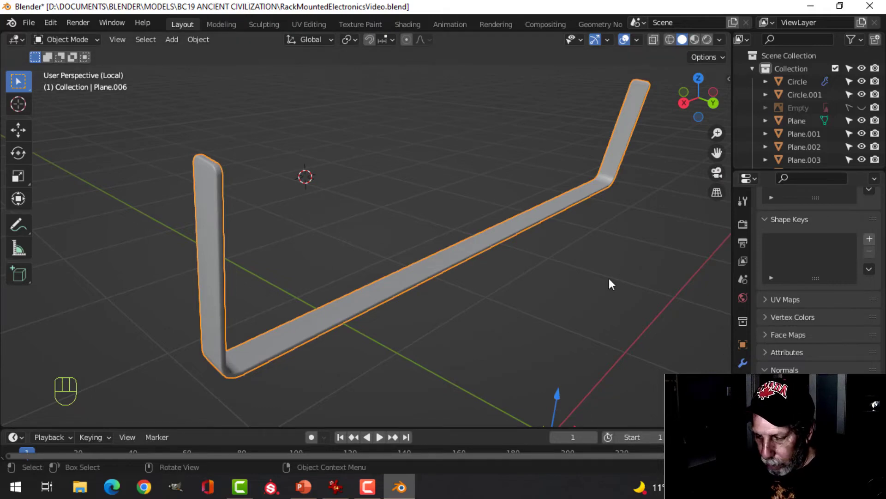
key("slash")
key("alt+a")
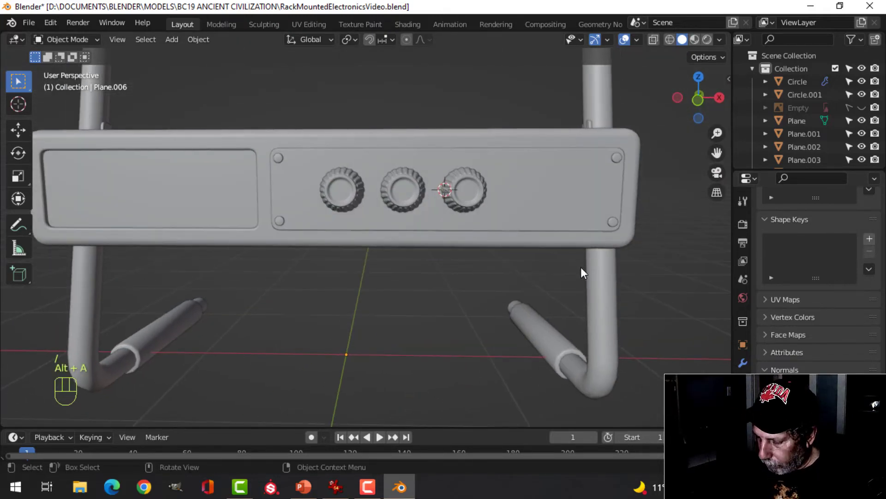
Step: Show the reference image in front view, examine how the boxes and knobs attach to the frame, and hide the image again
key("KP_1")
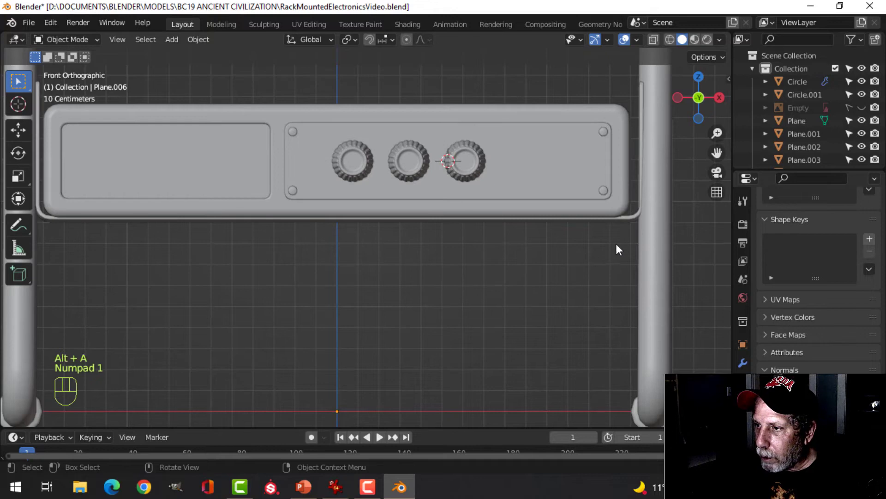
scroll(614, 245, "down", 2)
scroll(555, 252, "down", 3)
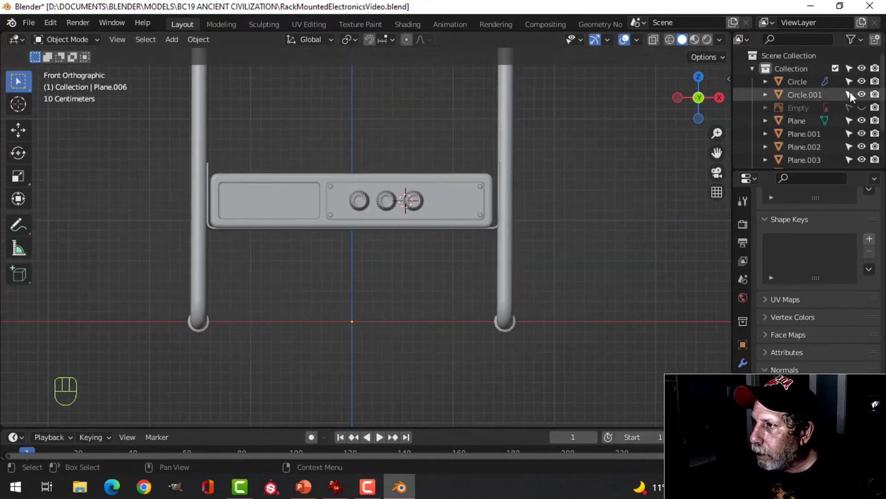
left_click(862, 107)
scroll(531, 171, "down", 3)
middle_click_drag(549, 182, 437, 217, "shift")
scroll(525, 180, "up", 4)
middle_click_drag(525, 179, 347, 222, "shift")
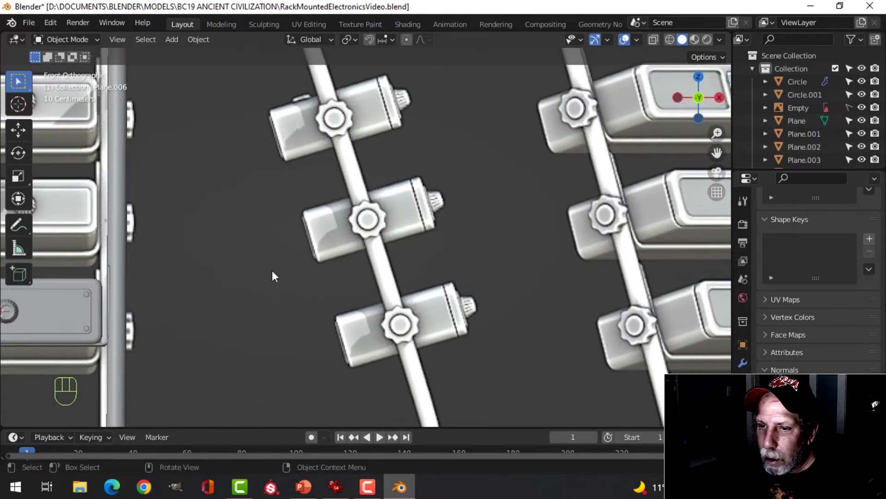
scroll(271, 272, "down", 3)
middle_click_drag(300, 262, 389, 221, "shift")
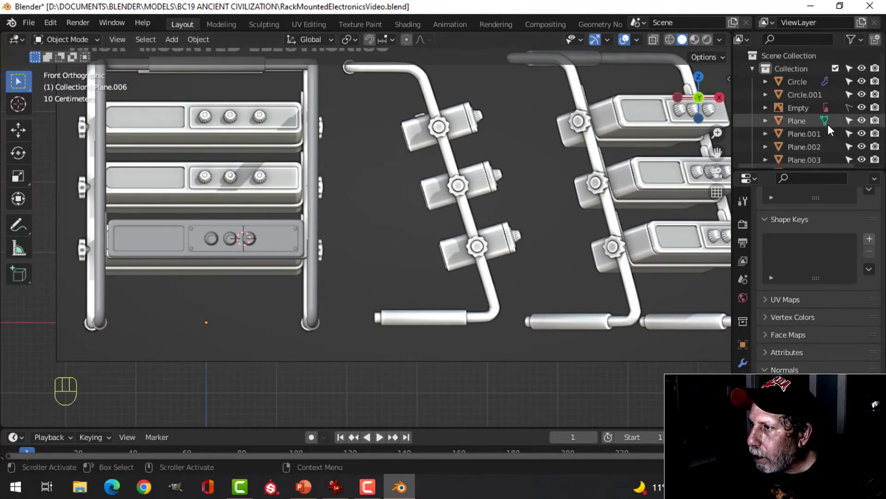
left_click(862, 107)
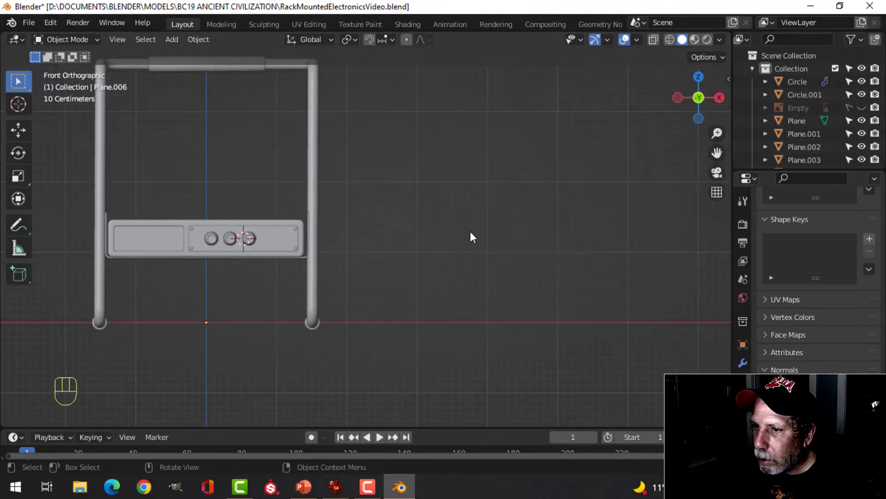
Step: Rotate the whole bracket mesh 1.66° in wireframe side view to align it with the slanted upright
middle_click_drag(470, 231, 417, 243)
left_click(349, 159)
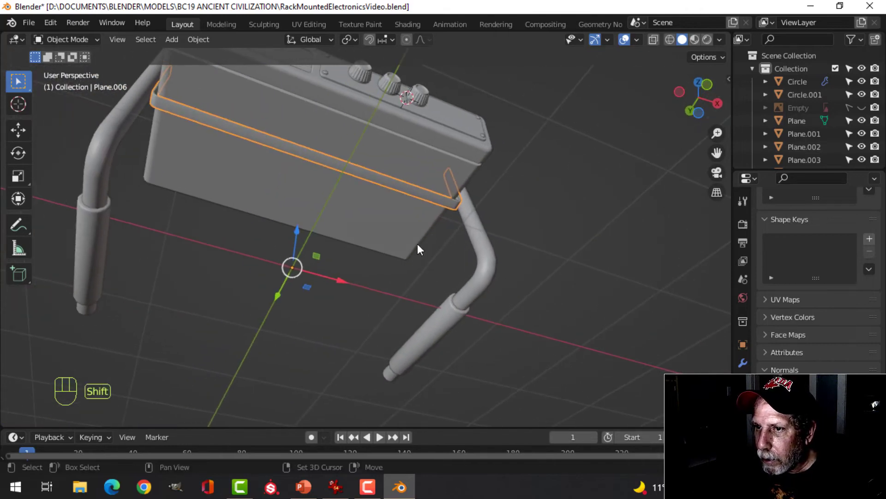
scroll(406, 238, "up", 3)
key("KP_3")
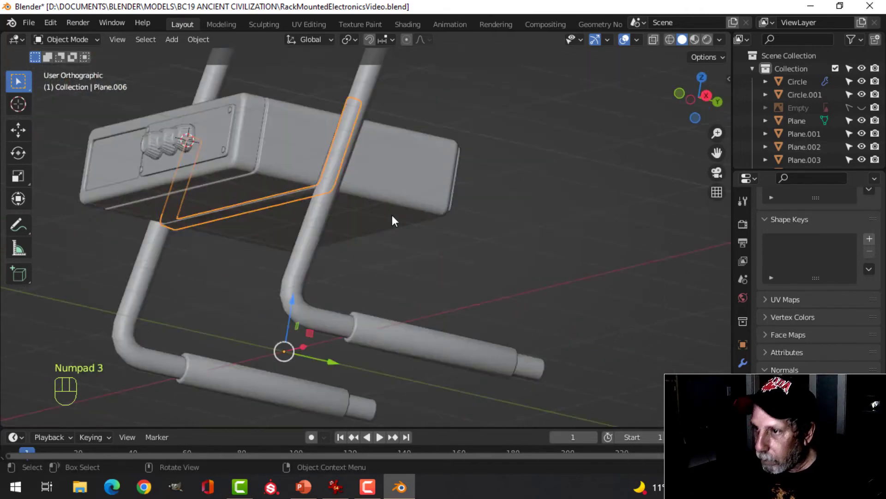
key("Tab")
key("z")
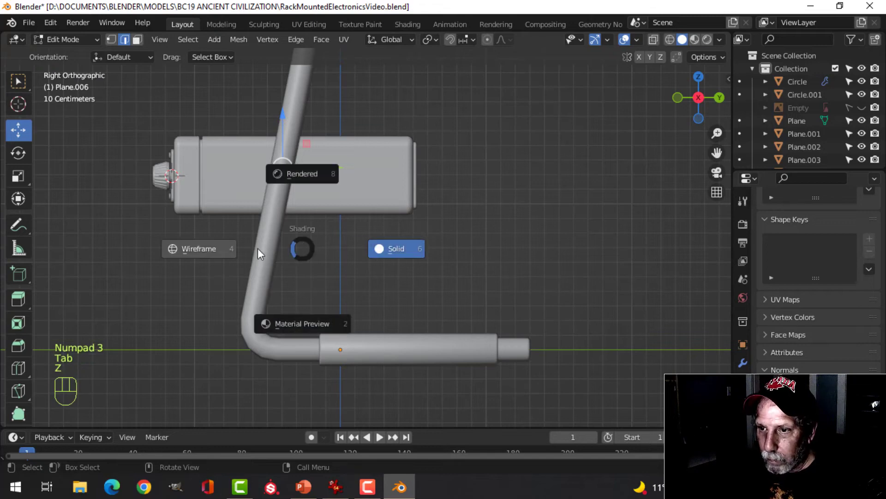
left_click(244, 249)
scroll(272, 239, "up", 3)
middle_click_drag(318, 245, 414, 267, "shift")
scroll(377, 241, "up", 1)
middle_click_drag(371, 237, 400, 292, "shift")
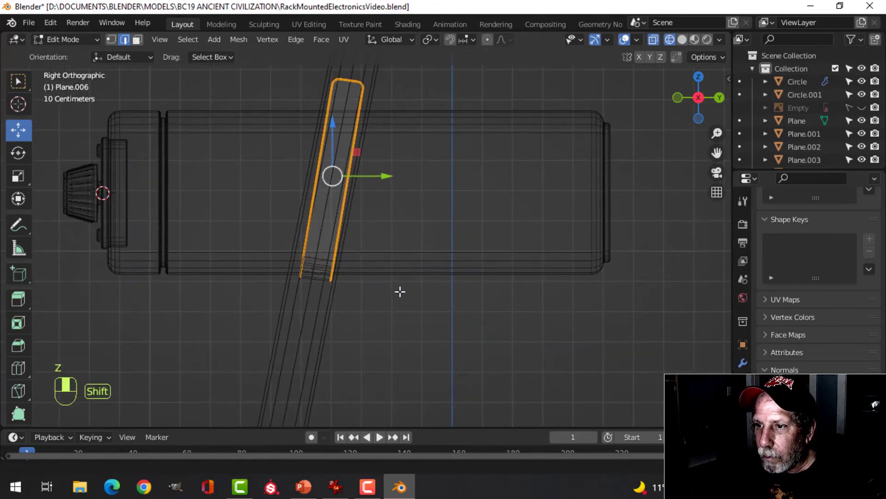
key("a")
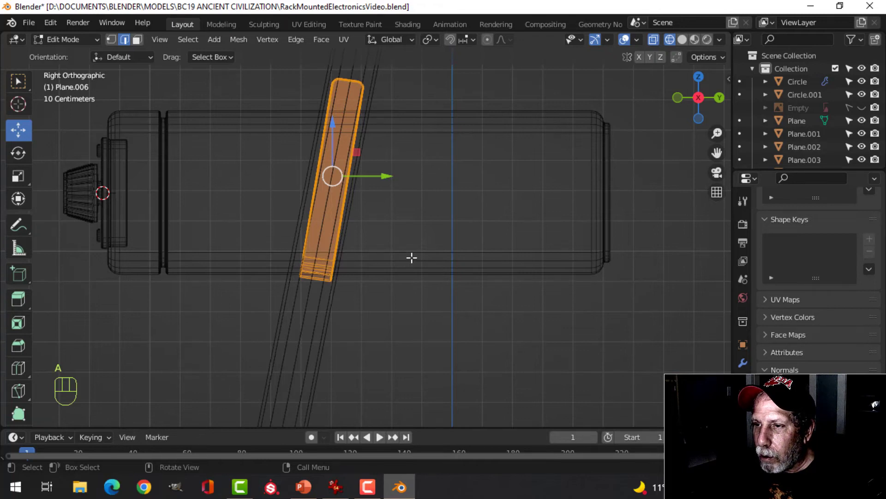
key("r")
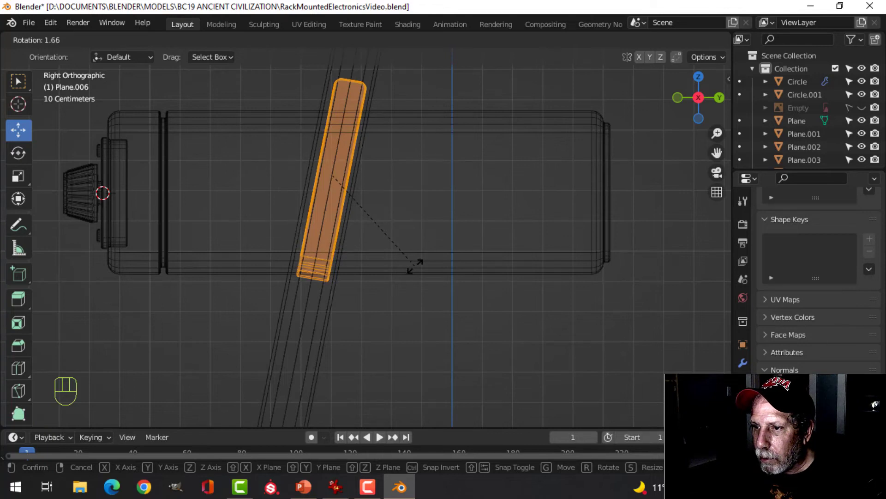
left_click(415, 266)
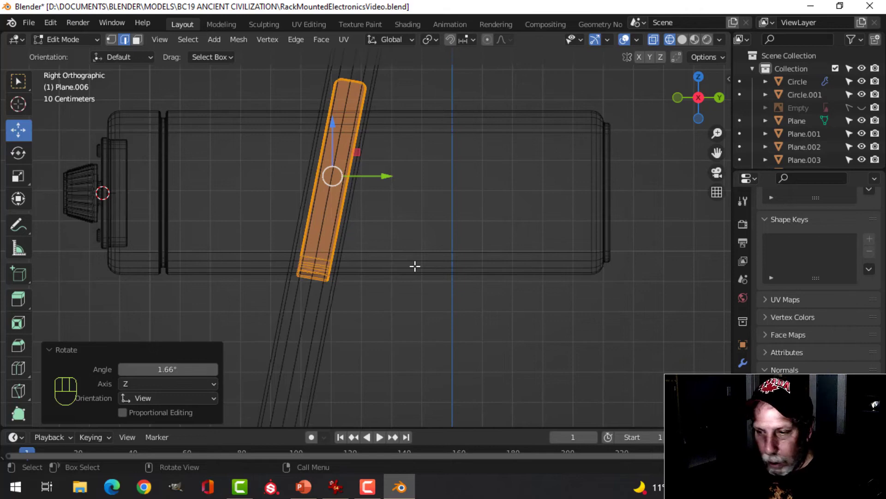
Step: Return to solid shading, inspect the rotated bracket under the electronics box and finish editing its mesh
key("z")
left_click(480, 264)
mouse_move(336, 264)
middle_mouse_down()
mouse_move(451, 261)
mouse_move(469, 246)
mouse_move(453, 272)
mouse_move(499, 253)
middle_mouse_up()
scroll(451, 277, "down", 4)
middle_click_drag(461, 264, 495, 250)
scroll(489, 251, "down", 2)
key("Tab")
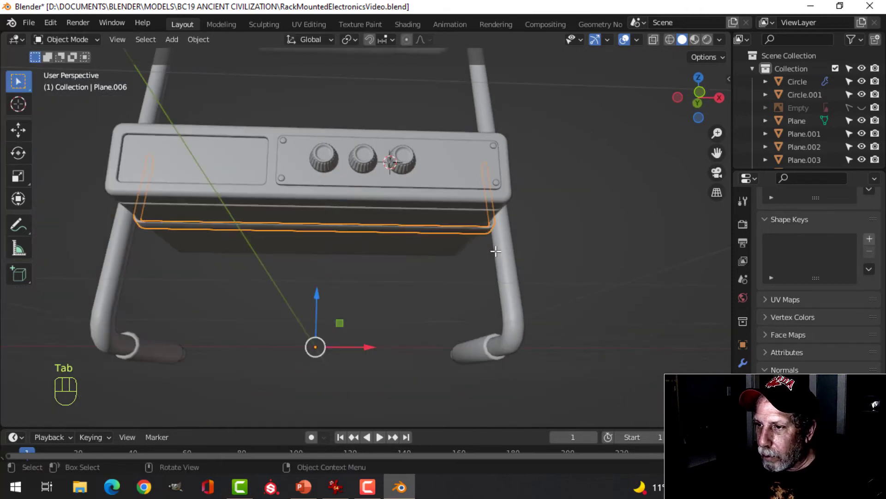
Step: Isolate the bracket together with the rack frame in local view and frame the selected bracket from the front
left_click(505, 244, "shift")
key("slash")
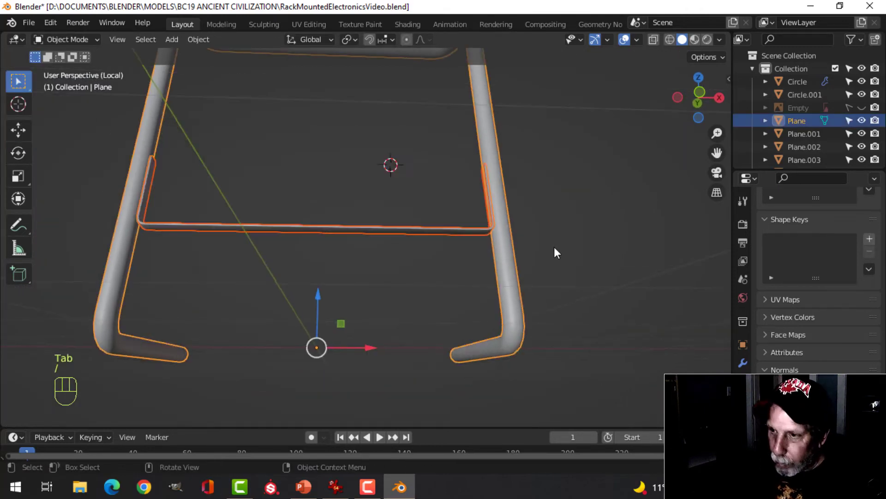
key("alt+a")
left_click(369, 292)
middle_click_drag(370, 292, 432, 243)
scroll(338, 341, "up", 4)
key("KP_1")
scroll(404, 248, "up", 3)
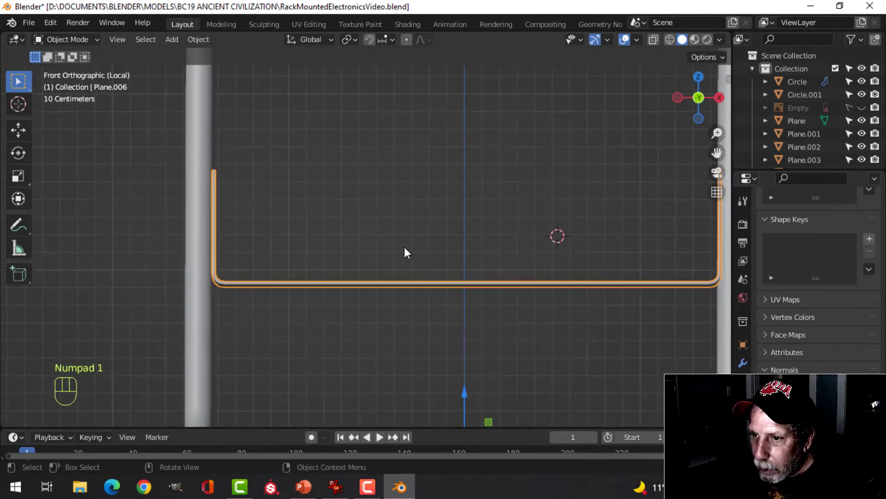
scroll(467, 261, "down", 2)
middle_click_drag(492, 262, 391, 258, "shift")
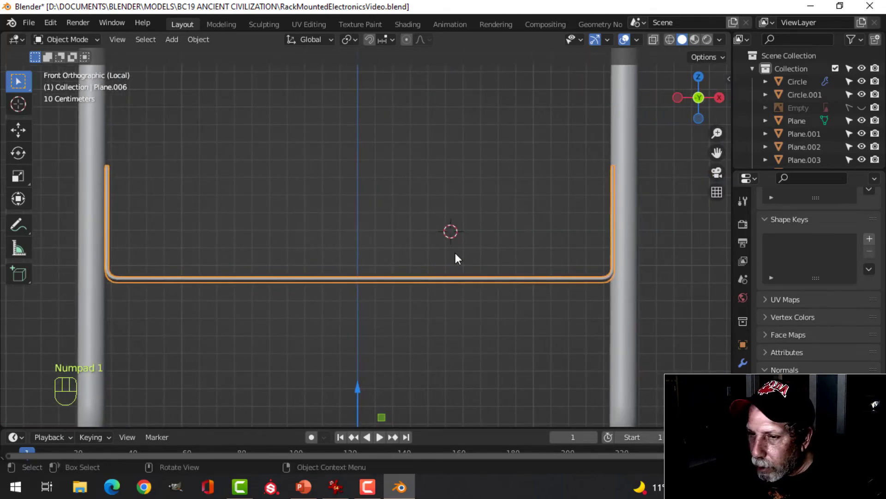
Step: Scale the whole bracket mesh slightly narrower along X so it fits between the two uprights
key("Tab")
key("a")
key("s")
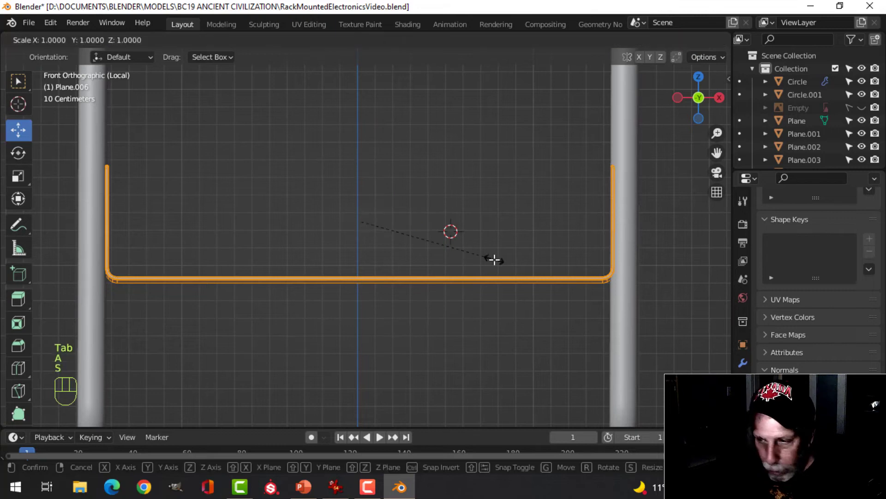
key("x")
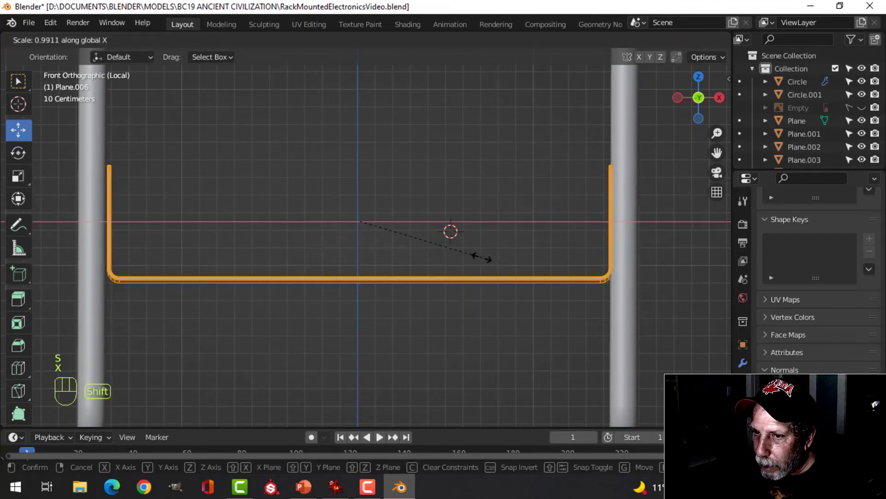
left_click(482, 257)
left_click_drag(416, 222, 414, 222)
key("Tab")
key("alt+a")
Step: Add a Bevel modifier and a Weighted Normal modifier to the bracket
middle_click_drag(513, 266, 465, 323)
left_click(464, 325)
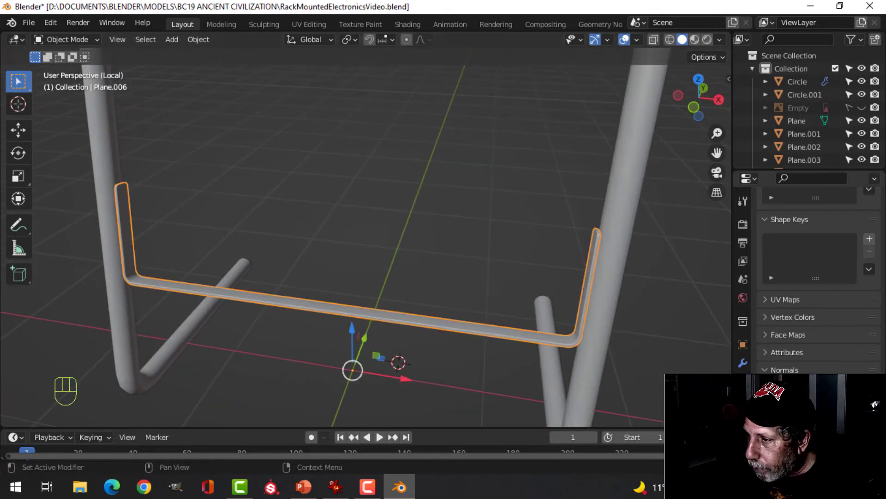
left_click(743, 361)
left_click(821, 221)
left_click(648, 273)
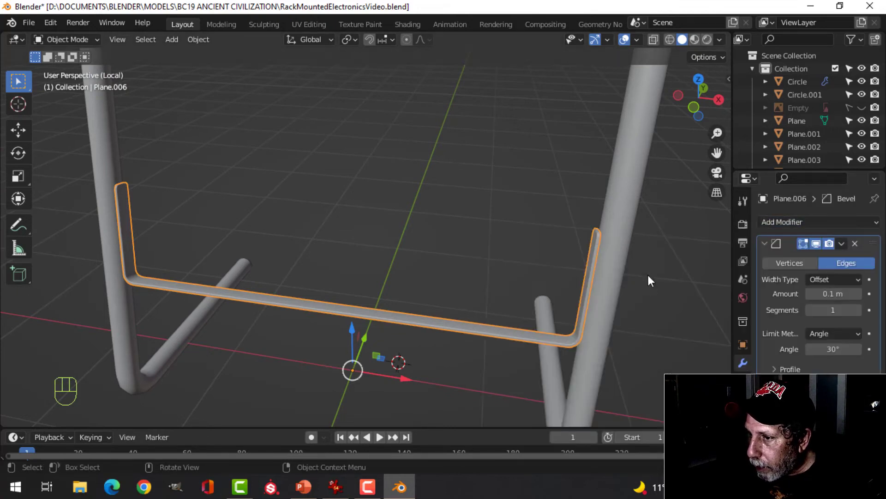
left_click(796, 220)
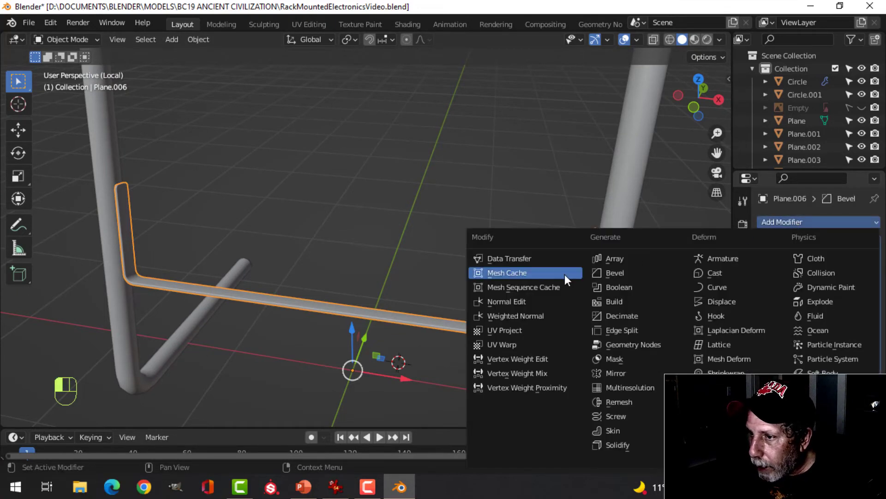
left_click(549, 311)
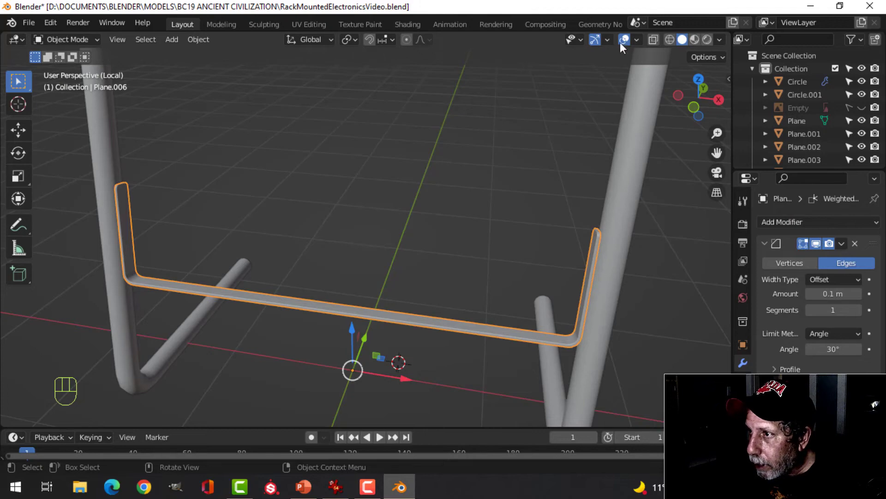
Step: Check the bracket's normals with the Face Orientation overlay and switch the overlay off again
left_click(638, 40)
left_click(594, 273)
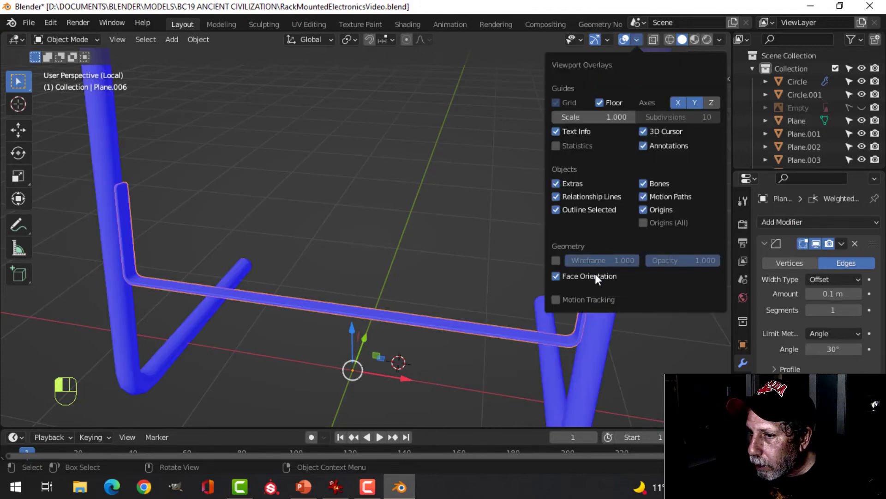
left_click(594, 274)
Step: Add a mesh circle with 18 vertices at the 3D cursor
key("alt+a")
middle_click_drag(265, 276, 394, 226)
key("shift+a")
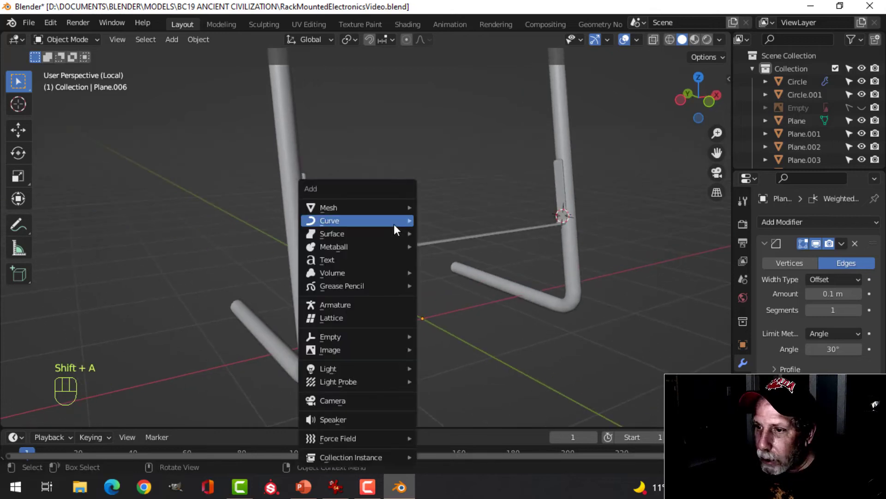
mouse_move(375, 209)
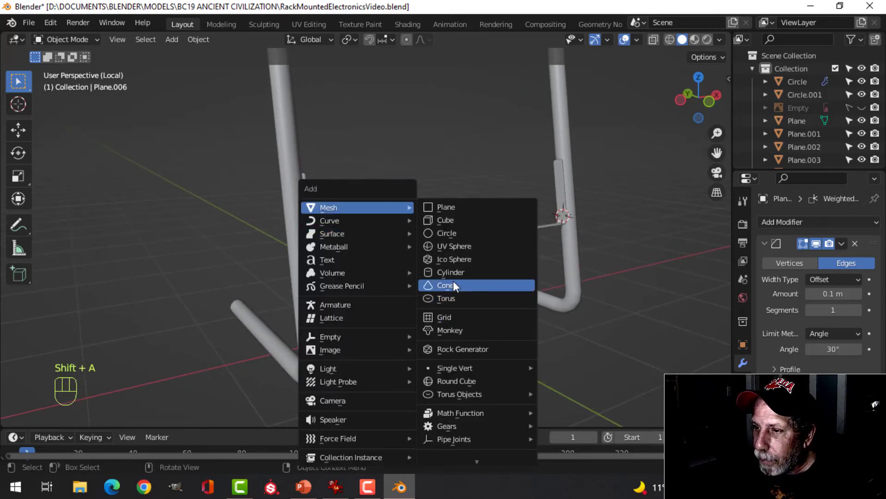
left_click(457, 234)
double_click(166, 275)
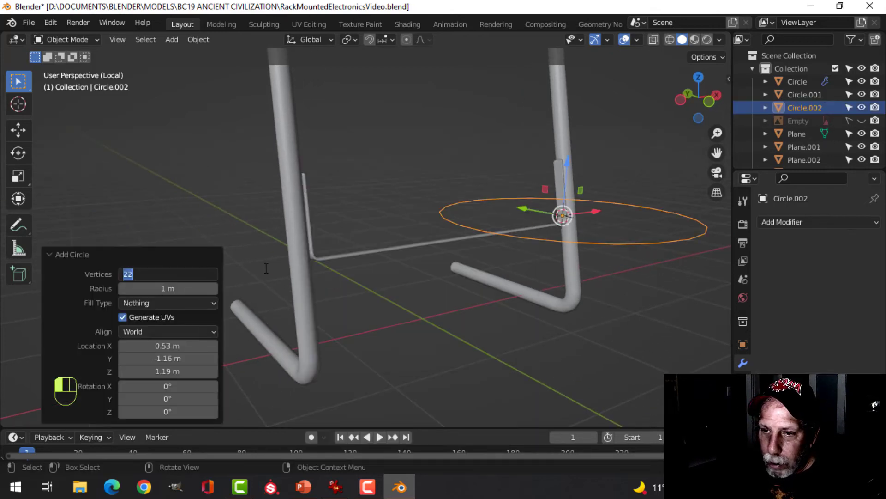
type("18")
key("Return")
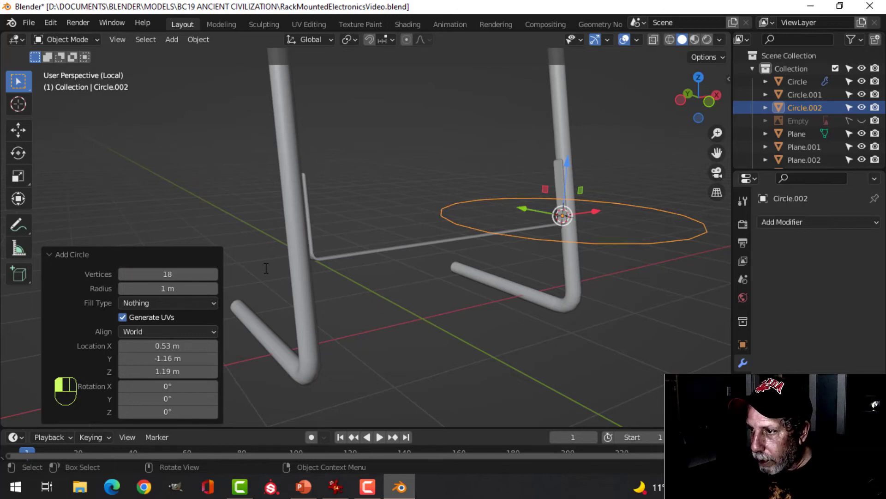
Step: Scale the new circle's vertices to about 0.21 in Edit Mode
middle_click_drag(266, 269, 395, 307)
key("Tab")
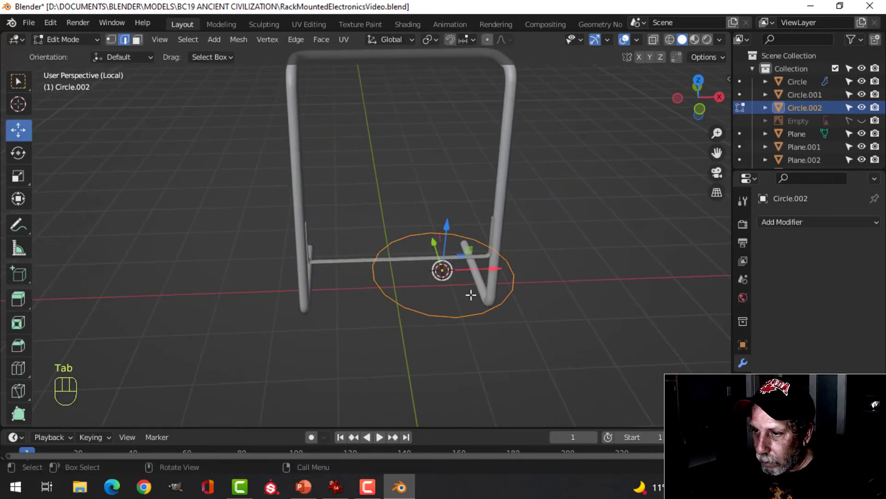
key("1")
key("s")
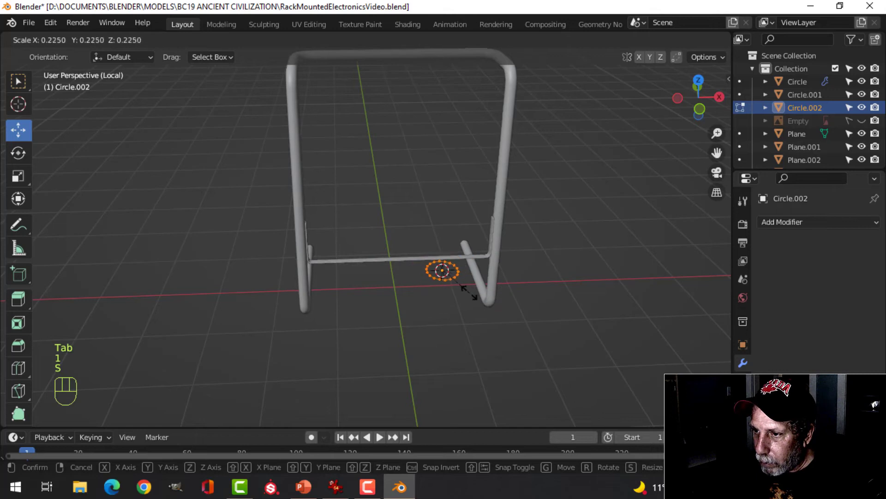
left_click(466, 292)
Step: Move the circle about 0.82 m in Y and 0.33 m in Z onto the slanted upright, and rotate it 90° about Y
key("KP_3")
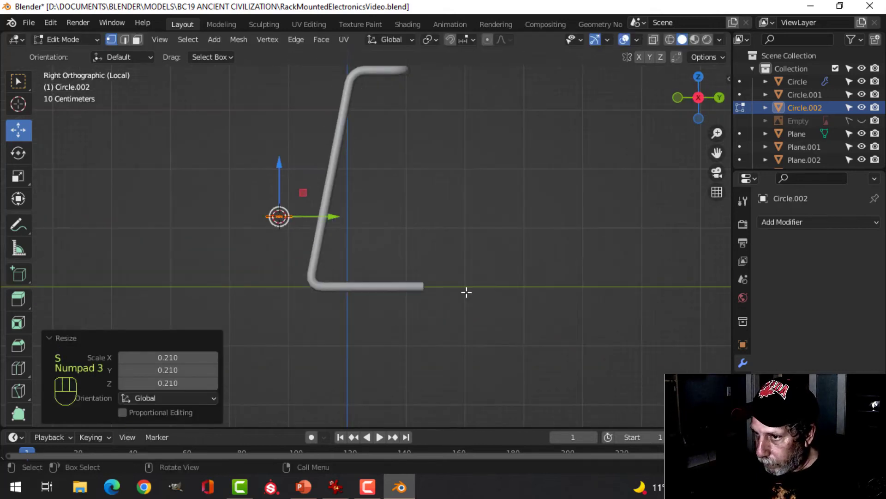
key("g")
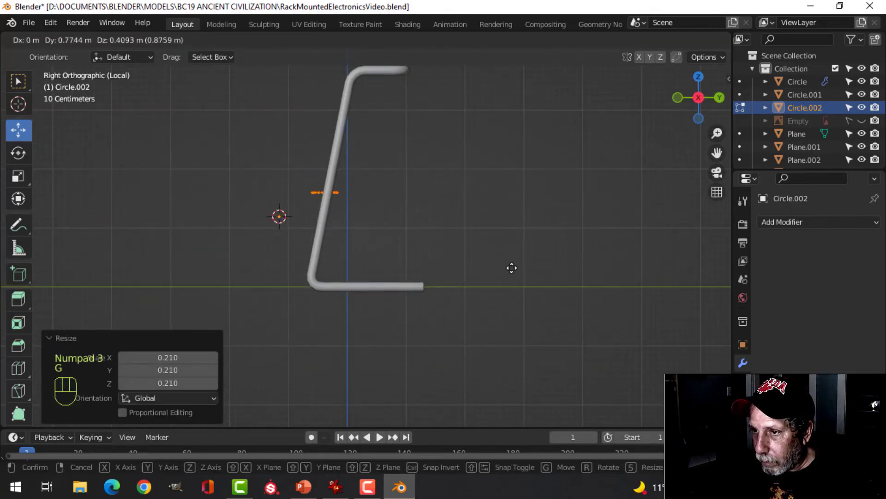
left_click(514, 273)
key("r")
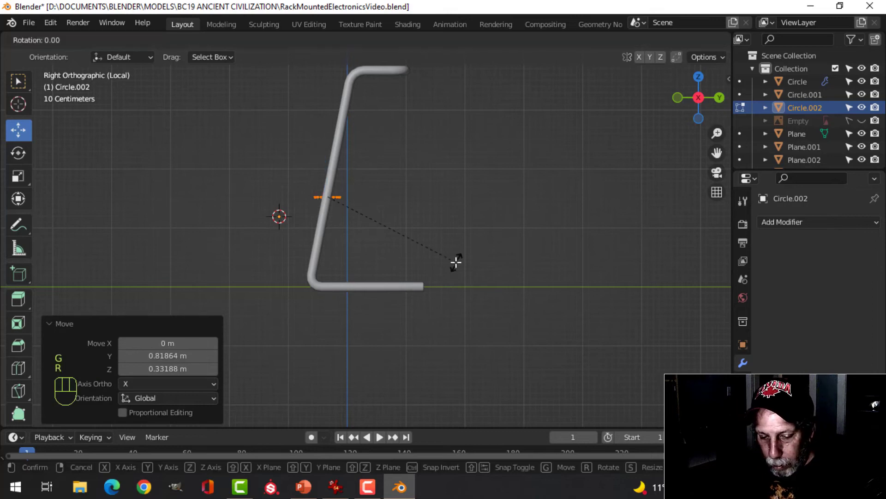
key("y")
key("9")
key("0")
left_click(457, 262)
Step: Move the circle about -2.11 m in X and -0.3 m in Z to the outer side of the upright at negative X
key("ctrl+KP_3")
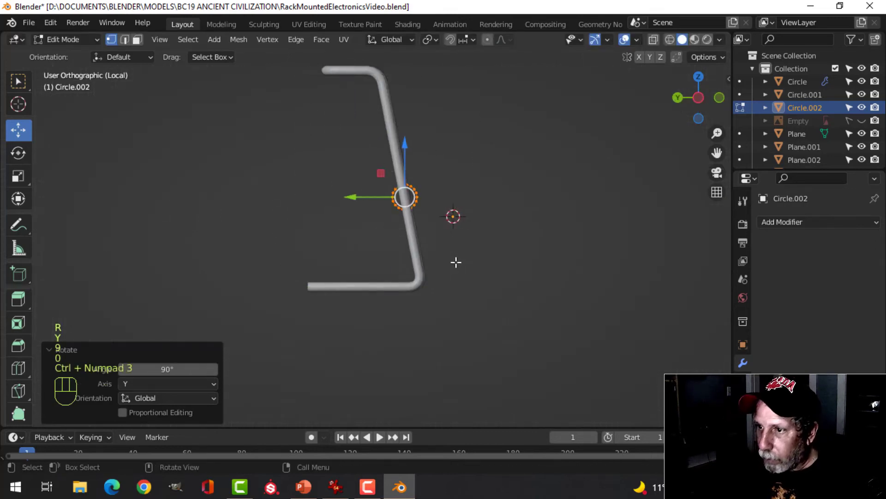
key("KP_1")
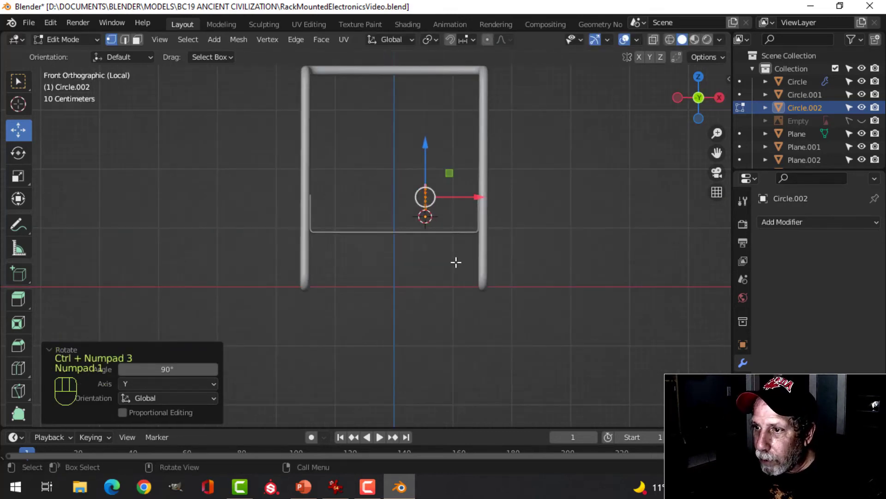
key("g")
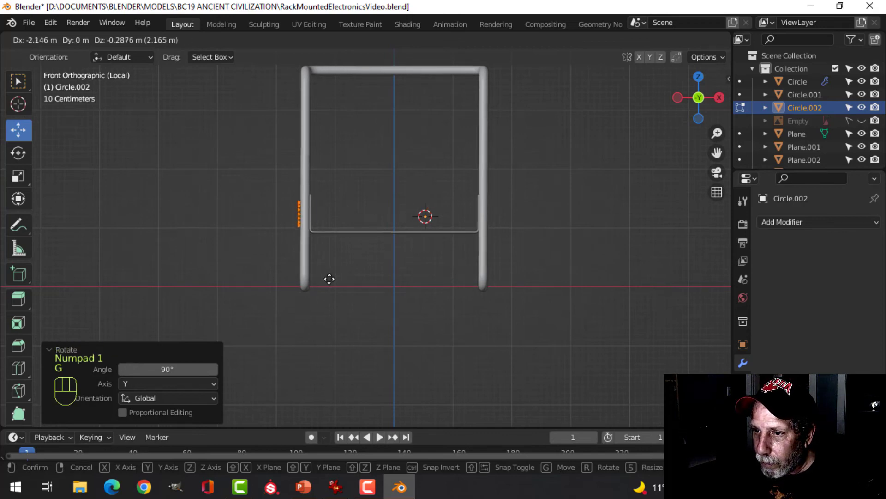
left_click(323, 266)
scroll(310, 221, "up", 3)
middle_click_drag(311, 222, 370, 267)
scroll(502, 226, "up", 3)
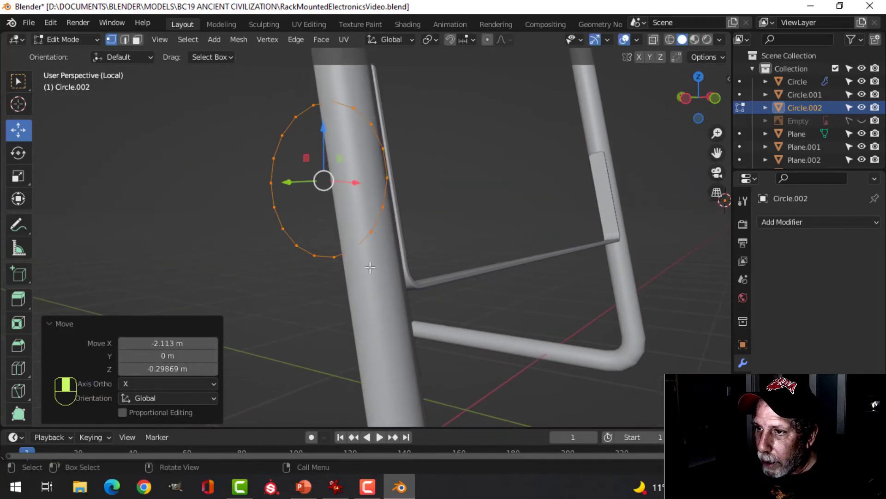
Step: Unhide the reference image, return to the full scene and examine where the side knobs sit on the uprights
left_click(861, 121)
key("KP_1")
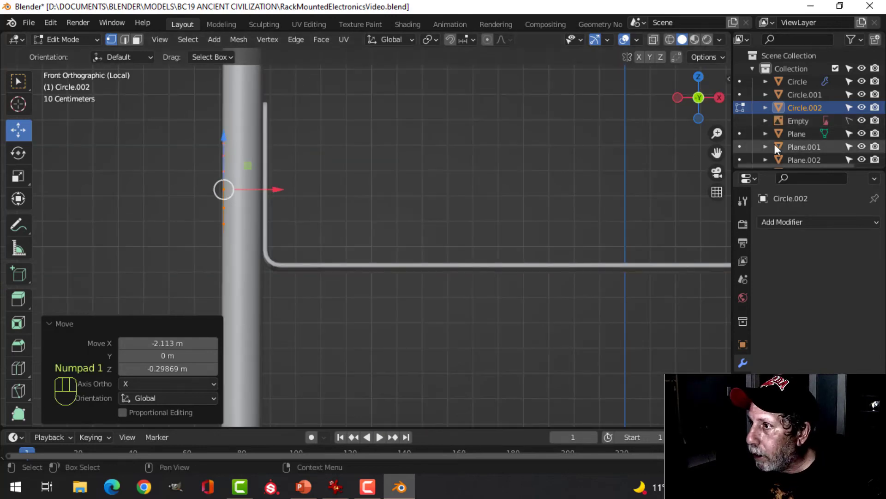
scroll(519, 190, "down", 8)
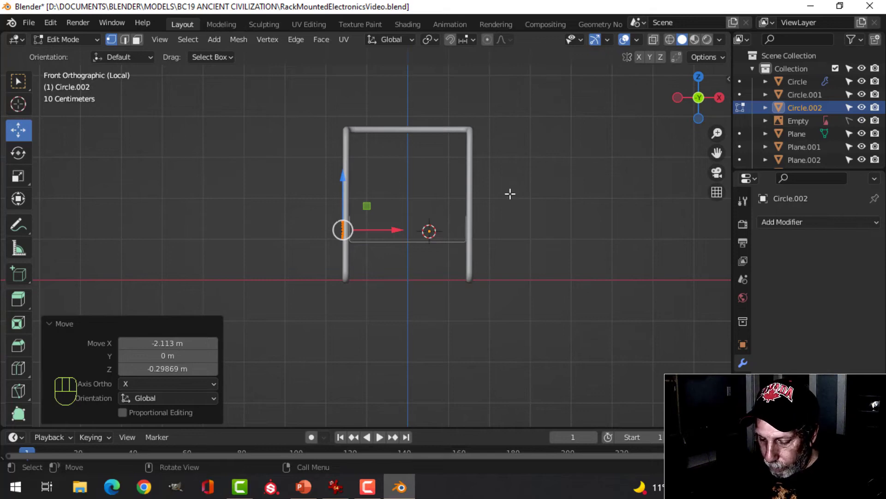
key("Tab")
key("KP_Divide")
key("KP_1")
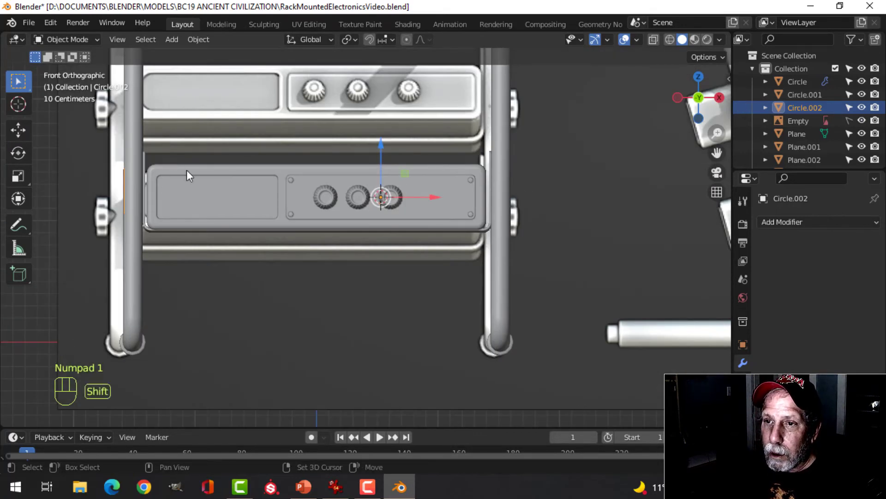
middle_click_drag(187, 170, 232, 209, "shift")
scroll(232, 210, "down", 4)
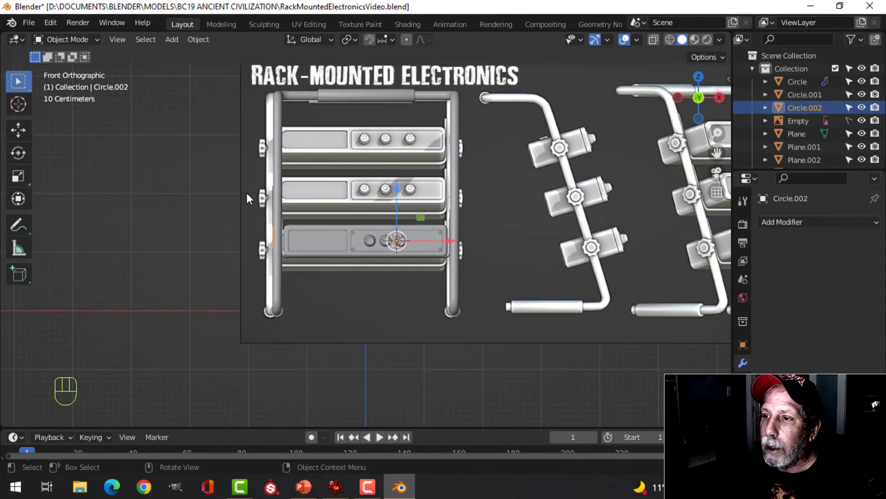
scroll(268, 215, "up", 1)
scroll(240, 244, "up", 2)
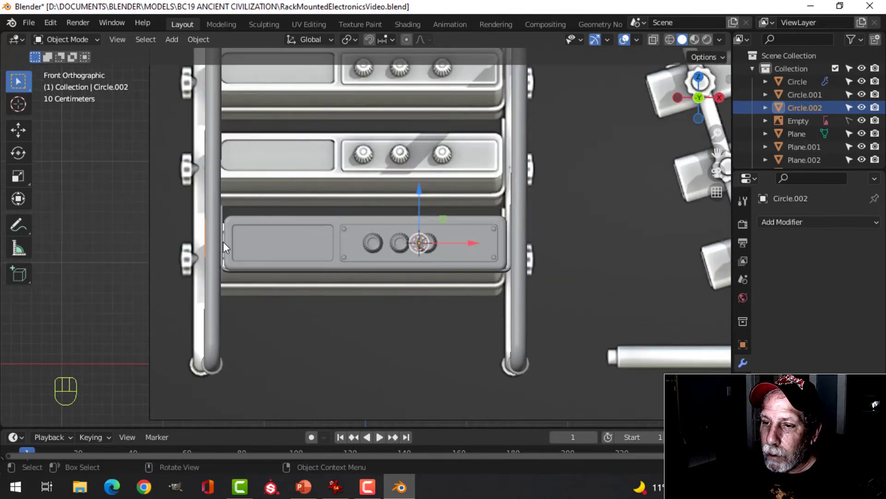
middle_click_drag(203, 237, 320, 263)
scroll(319, 263, "up", 3)
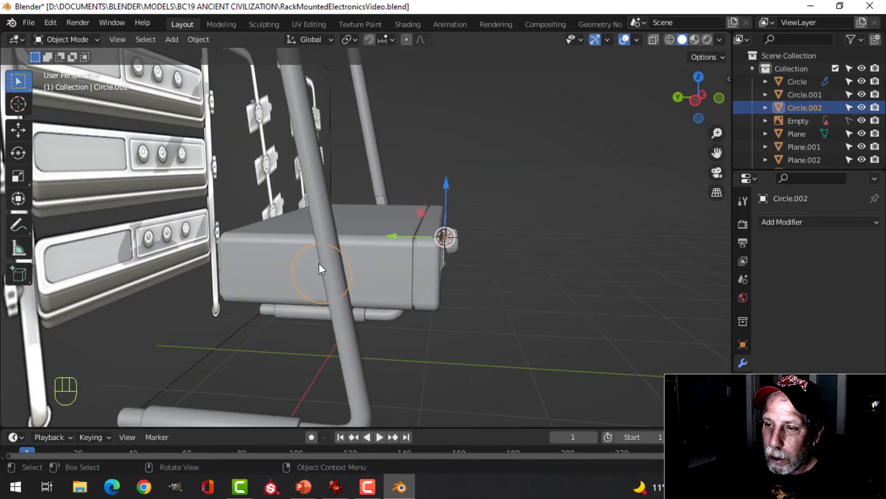
Step: Centre the circle's vertices on the upright beside the electronics box in left view and scale them to 0.749
left_click(381, 261)
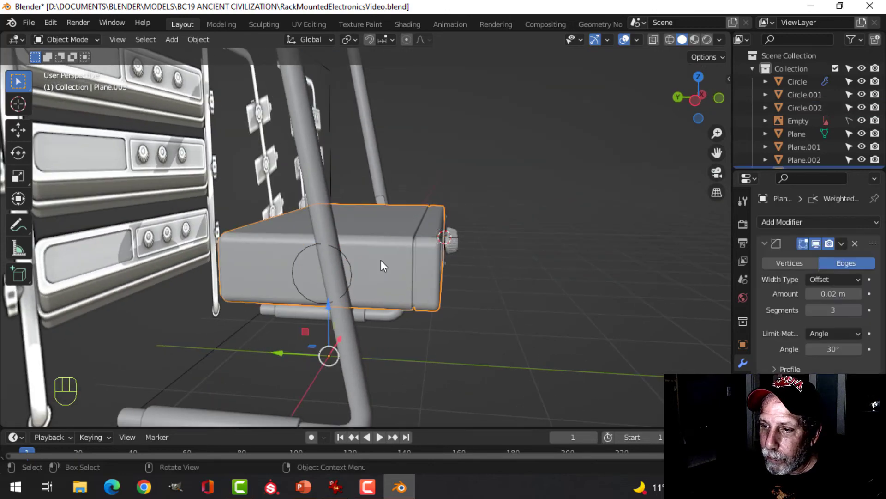
left_click(345, 257)
key("ctrl+KP_3")
scroll(399, 253, "up", 3)
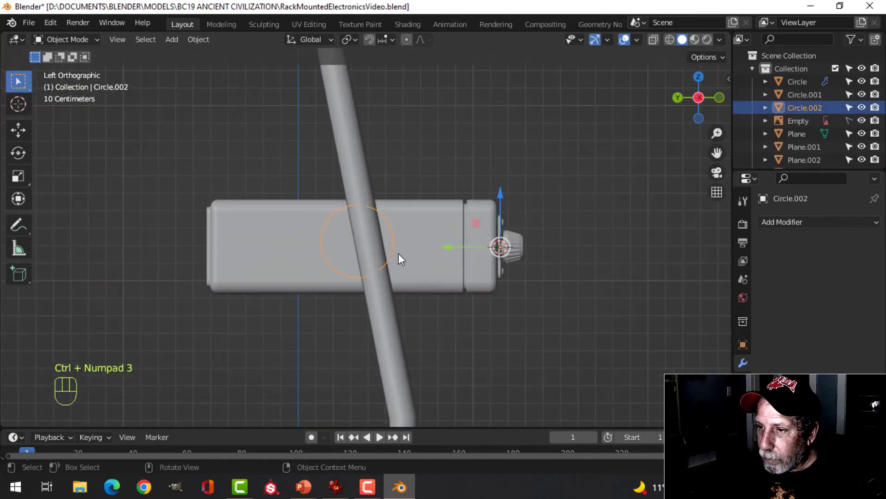
key("Tab")
key("a")
key("g")
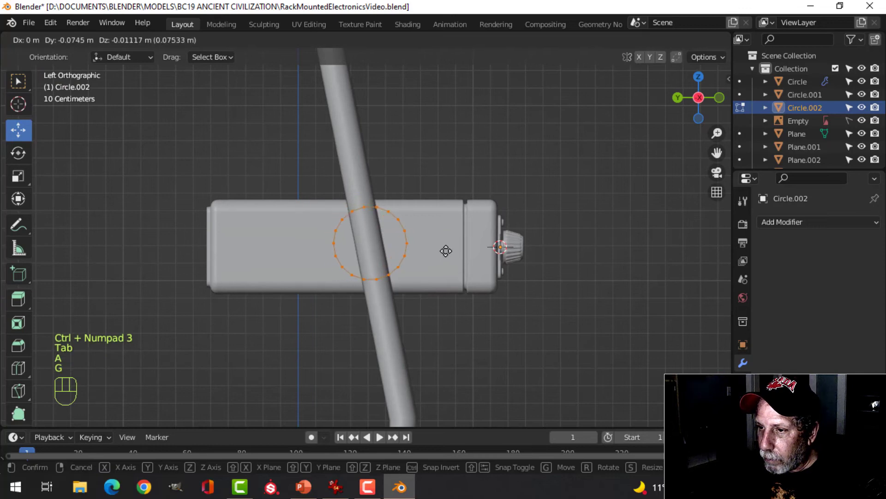
left_click(445, 251)
key("s")
left_click(460, 256)
scroll(457, 249, "up", 2)
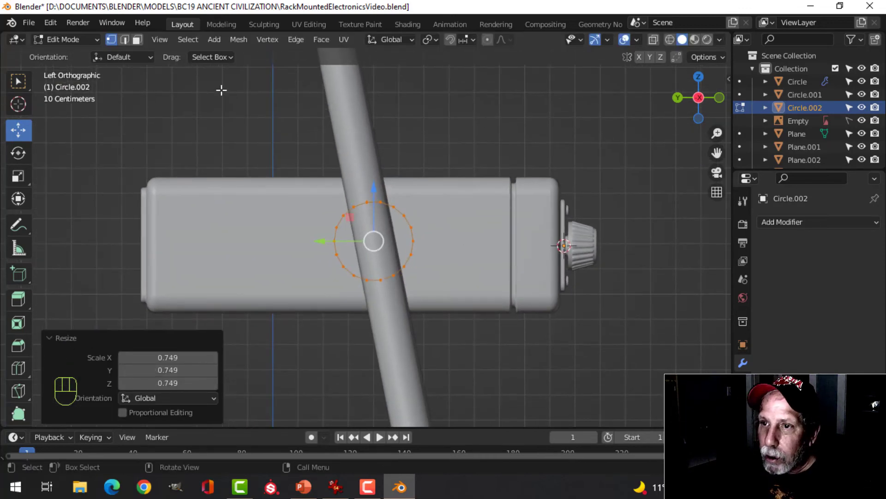
Step: Checker-deselect every other circle vertex and scale the remaining ones inward to 0.672 to form a star outline
left_click(193, 43)
left_click(228, 159)
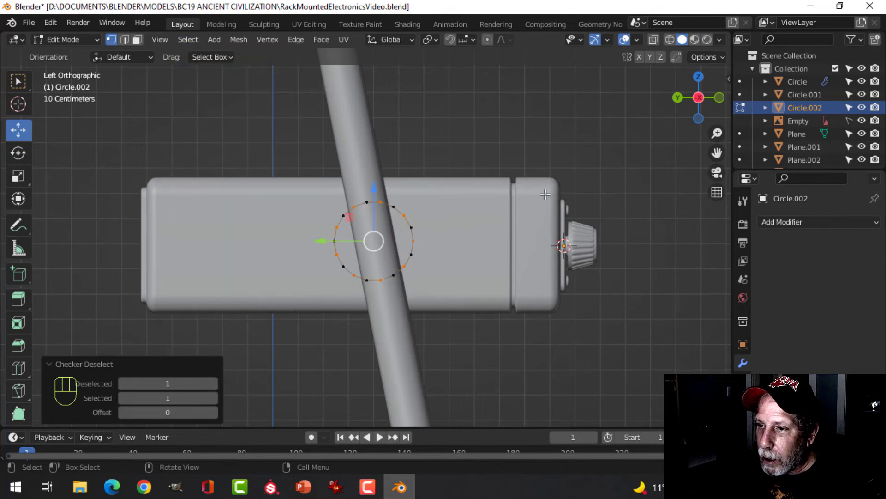
key("s")
left_click(478, 223)
scroll(479, 220, "up", 2)
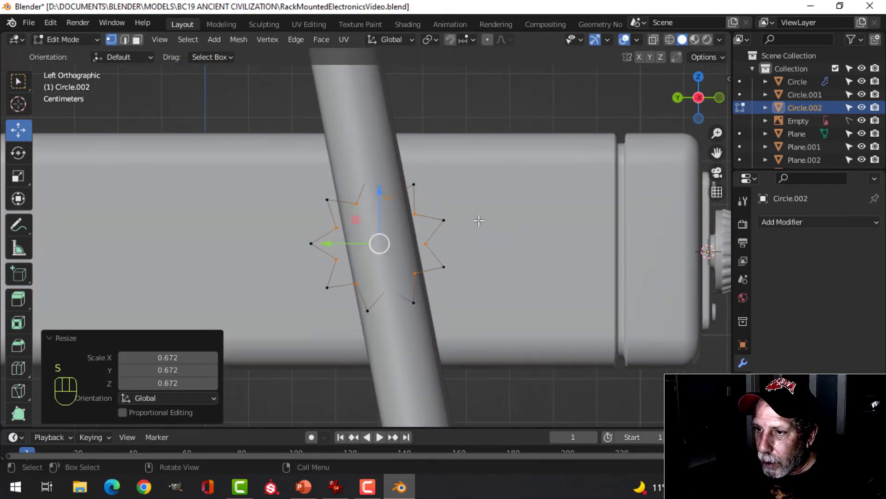
Step: Invert the vertex selection and bevel the star's outer points with a width of about 0.026 m
key("ctrl+i")
scroll(478, 220, "up", 3)
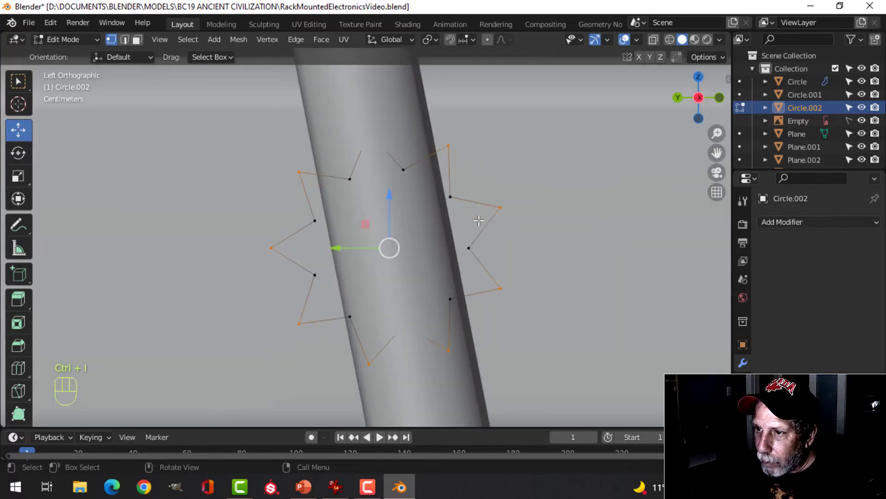
key("ctrl+shift+b")
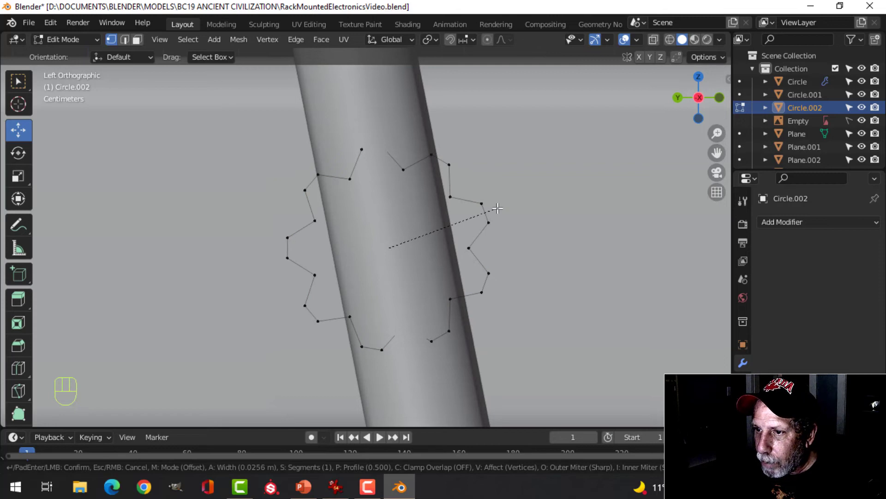
left_click(499, 208)
Step: Extrude the star outline inward at a scale of 0.559 and shape the new inner loop into a circle with LoopTools
key("a")
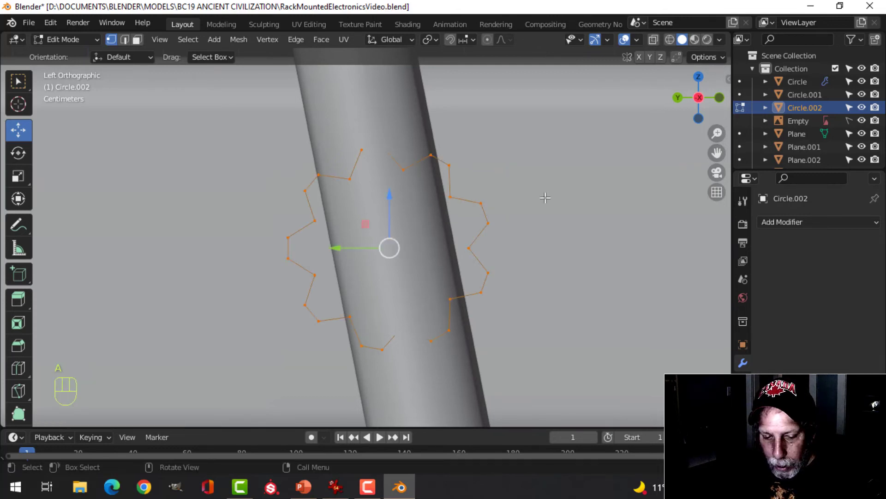
key("e")
right_click(545, 198)
key("s")
left_click(412, 199)
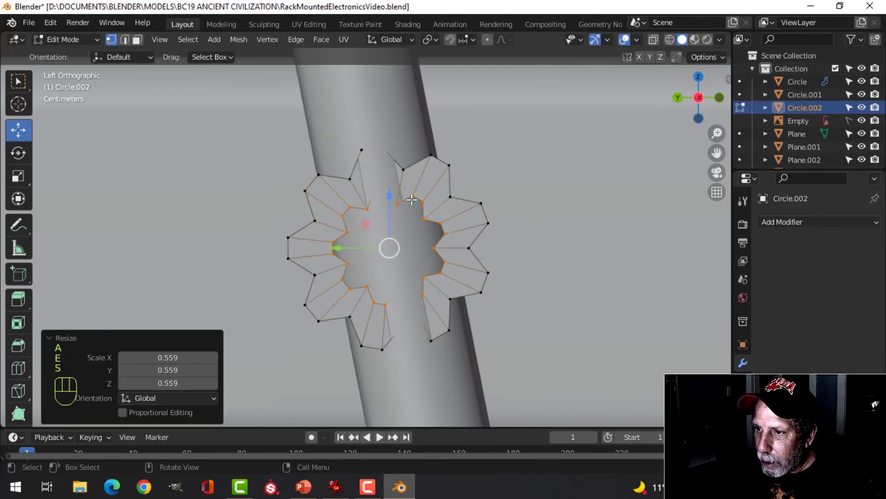
right_click(412, 200)
mouse_move(384, 143)
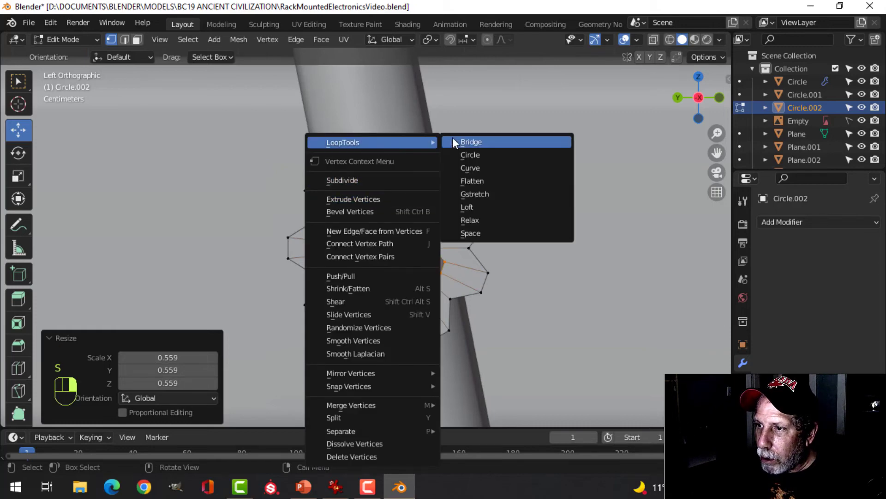
left_click(479, 155)
Step: Move the whole star mesh slightly outward along negative X, away from the upright
middle_click_drag(537, 191, 410, 208)
key("a")
scroll(475, 207, "down", 4)
scroll(456, 212, "down", 5)
scroll(319, 217, "up", 3)
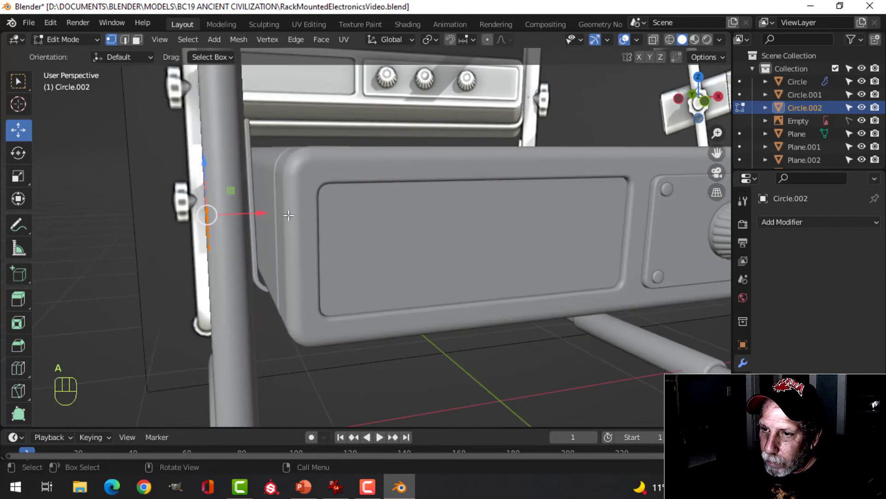
left_click_drag(262, 213, 244, 214)
Step: Extrude the star's inner circular loop about -0.006 m in X and scale it to about 0.91 as a raised ring
middle_click_drag(246, 214, 351, 198)
scroll(329, 228, "up", 6)
key("alt+a")
left_click(320, 182, "alt+shift")
key("e")
left_click(372, 195)
left_click_drag(252, 205, 243, 205)
key("s")
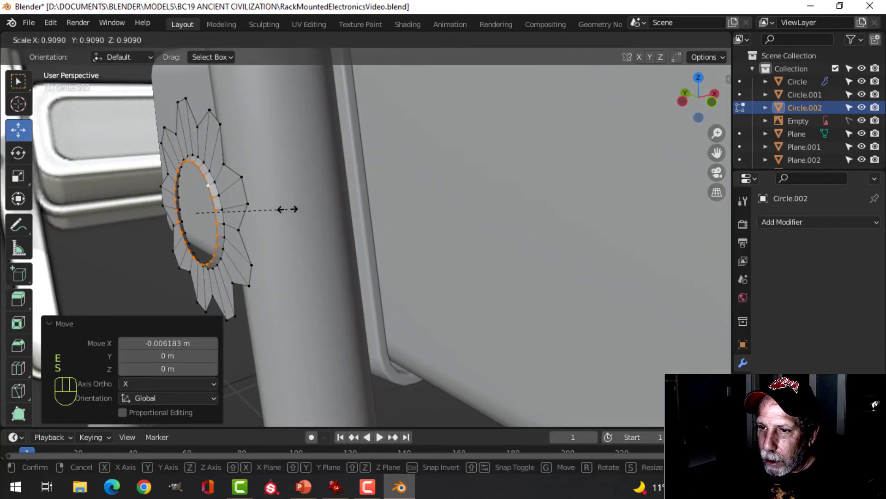
left_click(288, 210)
Step: Extrude the raised ring inward at a scale of 0.791
key("e")
left_click(332, 203)
key("s")
left_click(303, 211)
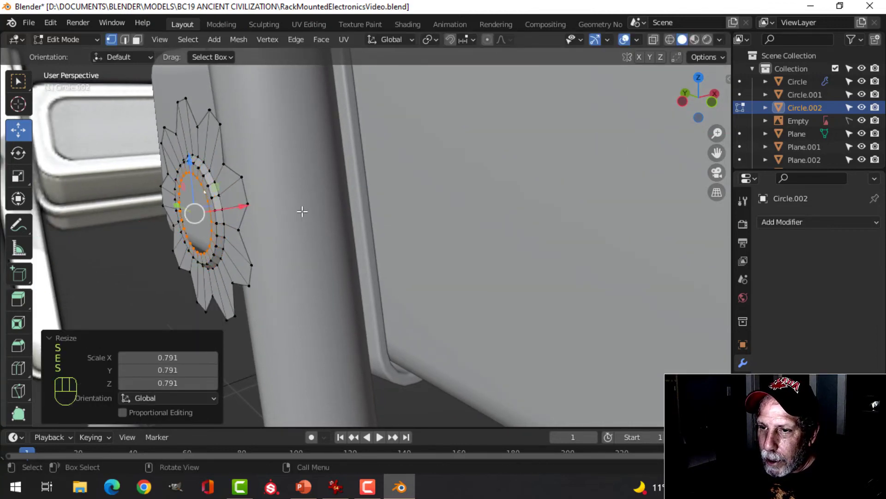
Step: Fill the ring's centre opening, then extrude the entire star mesh about -0.08 m in X to give the knob thickness
key("alt+a")
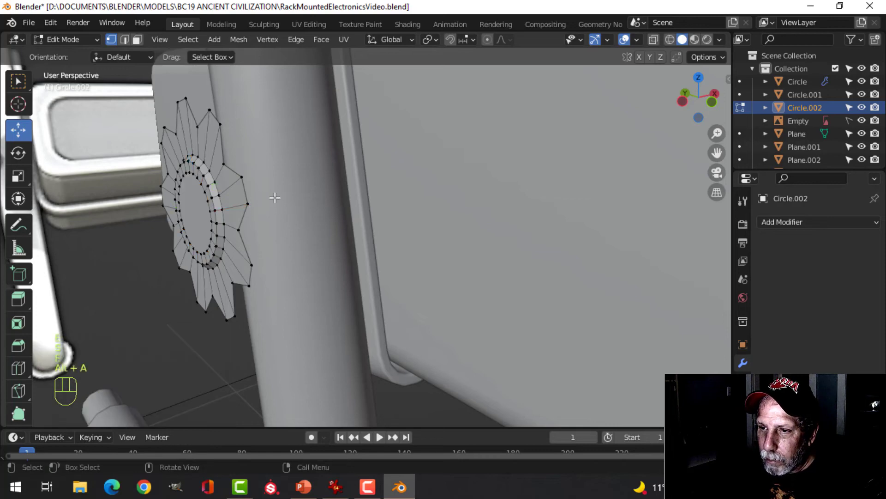
key("a")
mouse_move(274, 197)
middle_mouse_down()
mouse_move(235, 208)
mouse_move(287, 208)
middle_mouse_up()
middle_click_drag(288, 208, 275, 209)
key("e")
left_click(261, 212)
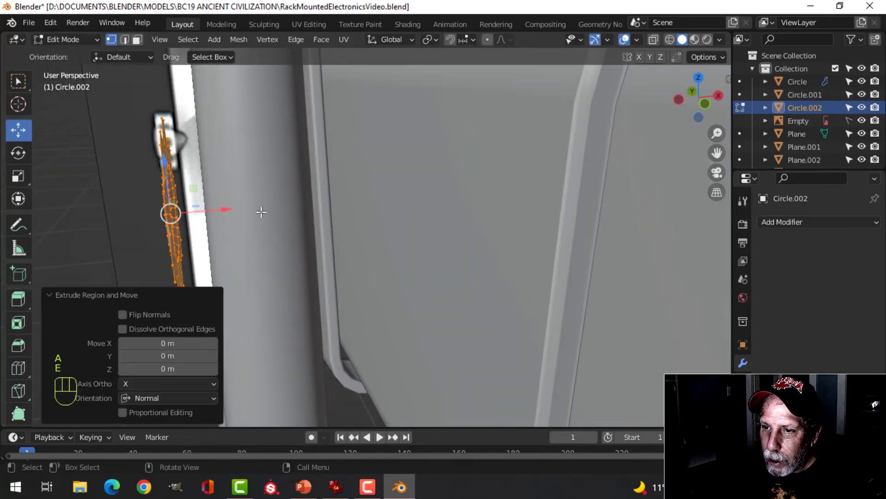
left_click_drag(228, 210, 188, 207)
Step: Select the circular edge loop on the knob's upright-facing side and scale it to 0.695
key("a")
middle_click_drag(186, 207, 166, 211)
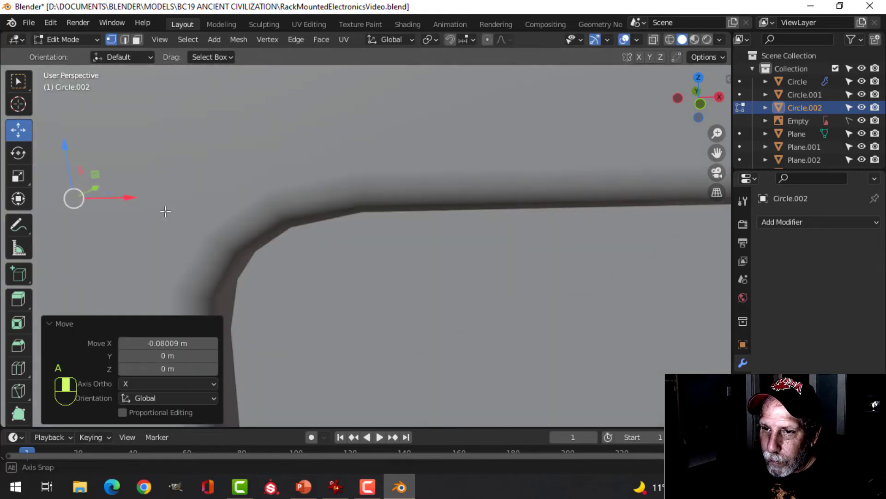
middle_click_drag(83, 203, 186, 212, "shift")
key("alt+a")
scroll(184, 172, "up", 4)
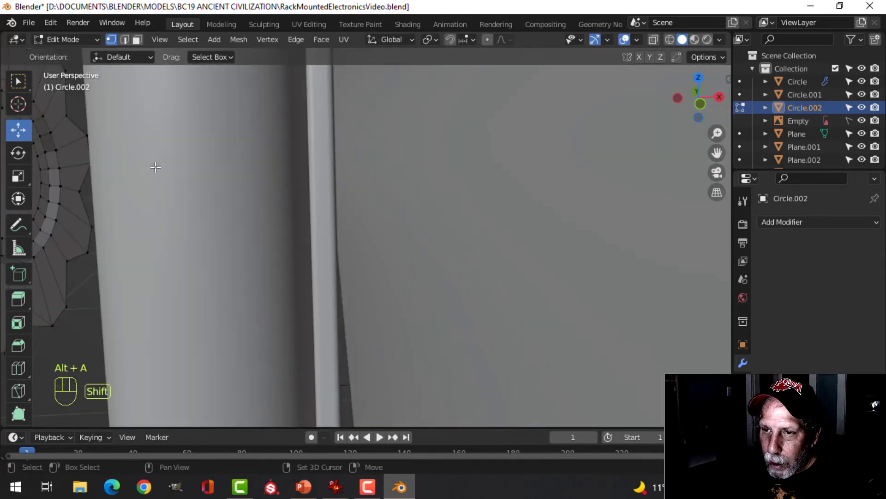
middle_click_drag(156, 167, 221, 191, "shift")
left_click(132, 154, "alt+shift")
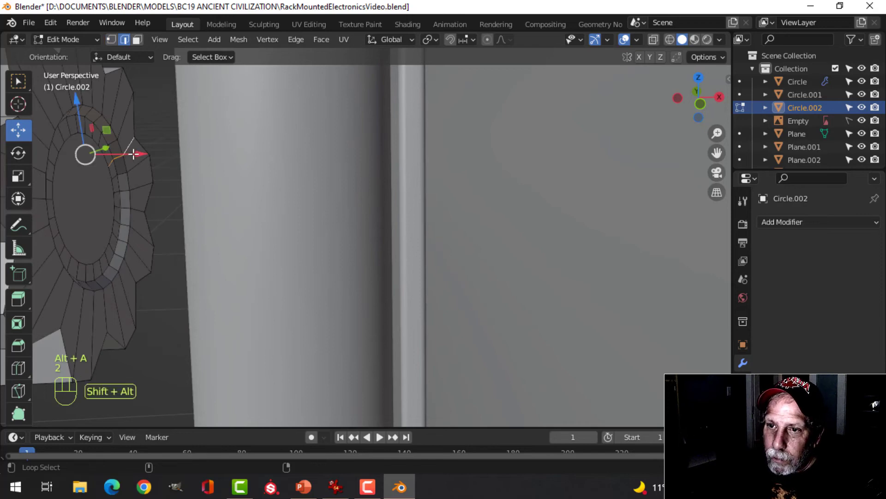
key("alt+a")
left_click(120, 144, "alt+shift")
key("s")
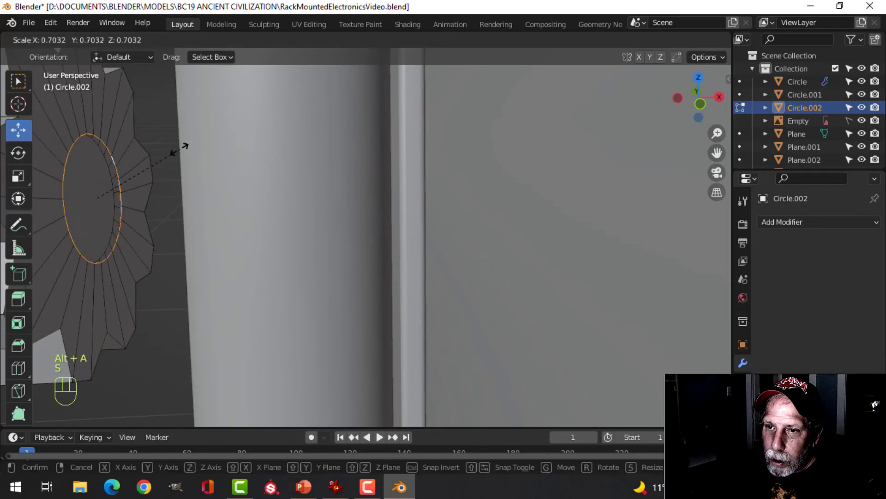
left_click(178, 149)
scroll(180, 152, "down", 5)
middle_click_drag(241, 195, 271, 201, "shift")
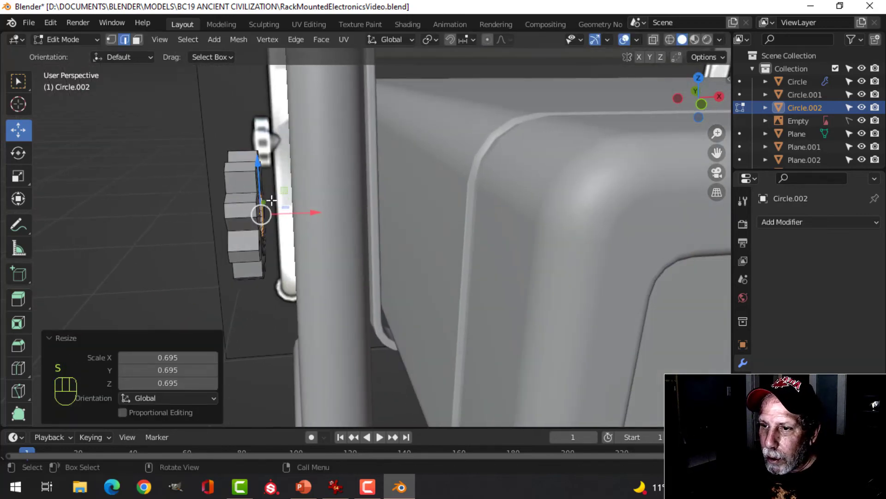
Step: Extrude the scaled loop along X into a stem toward the upright and move the whole knob about 0.06 m in X
key("e")
right_click(316, 205)
left_click_drag(314, 213, 364, 214)
key("a")
left_click_drag(301, 215, 331, 214)
Step: Select the stem's end loop in wireframe and move it about 0.078 m in X through the upright
middle_click_drag(333, 215, 348, 225)
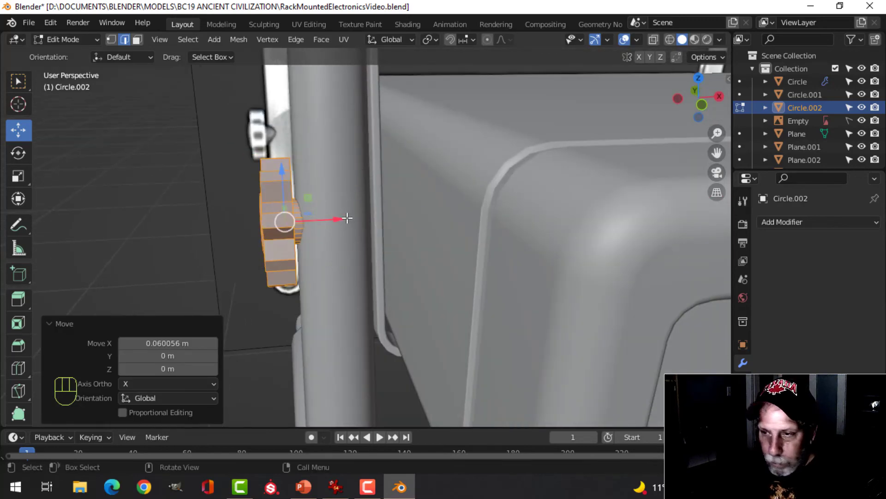
key("z")
left_click(259, 215)
key("alt+a")
key("b")
left_click_drag(323, 165, 376, 269)
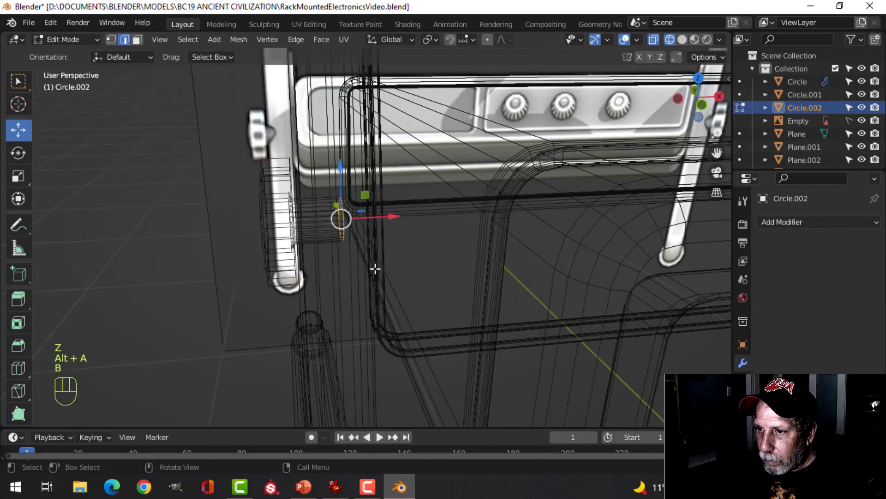
key("KP_1")
scroll(375, 268, "up", 3)
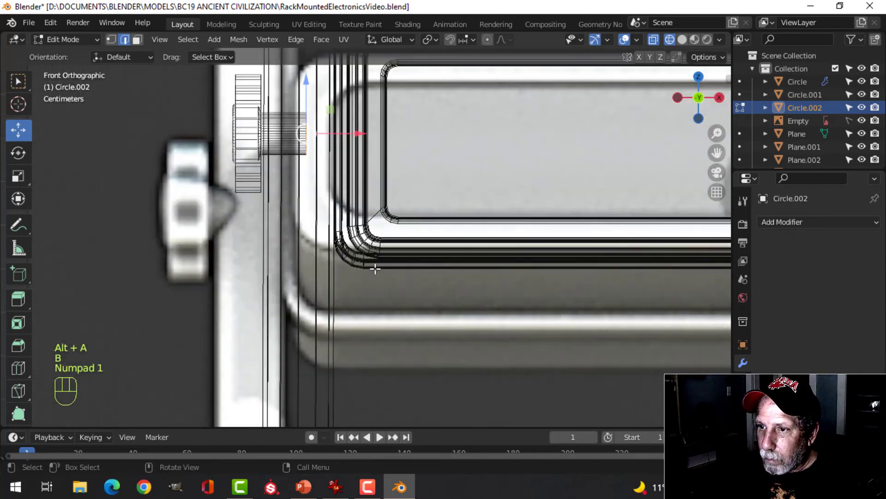
middle_click_drag(375, 268, 345, 223, "shift")
scroll(345, 223, "up", 2)
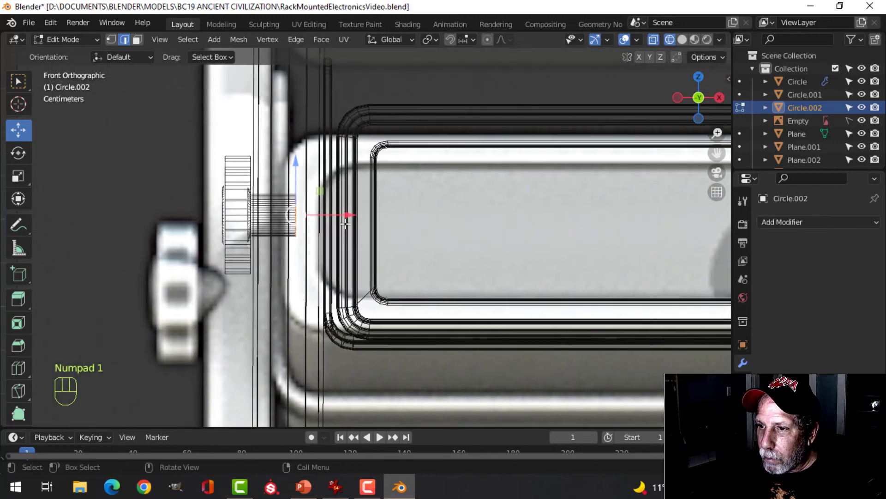
left_click(382, 219)
key("z")
left_click(387, 220)
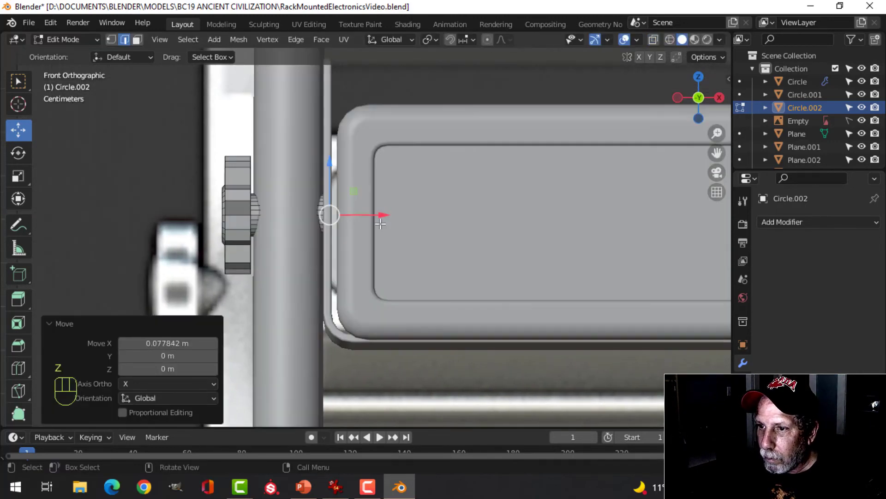
Step: Push the stem's end a little further along X through the bracket and leave mesh editing
middle_click_drag(379, 222, 390, 238)
key("g")
key("x")
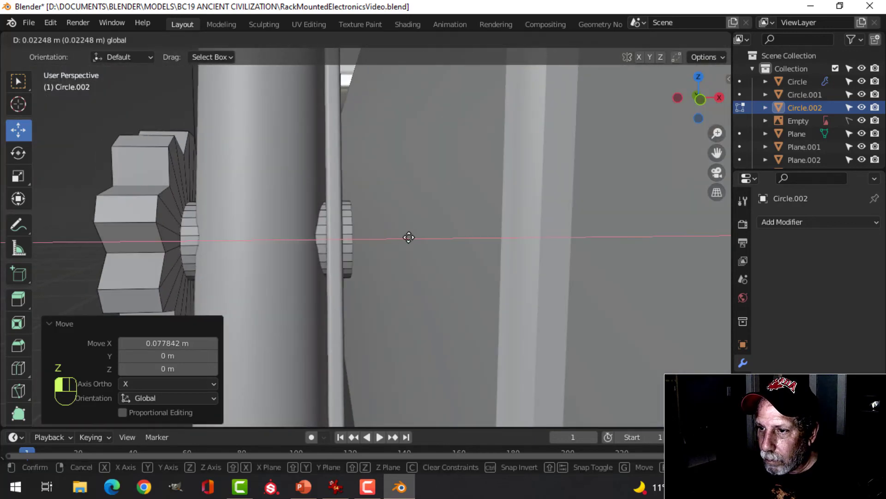
left_click_drag(422, 237, 422, 238)
scroll(401, 242, "down", 7)
key("Tab")
key("alt+a")
Step: Give the knob a level 1 Subdivision Surface modifier and shade it smooth
mouse_move(369, 251)
middle_mouse_down()
mouse_move(379, 259)
mouse_move(340, 275)
mouse_move(373, 251)
middle_mouse_up()
scroll(340, 275, "up", 3)
scroll(408, 228, "up", 3)
left_click(436, 211)
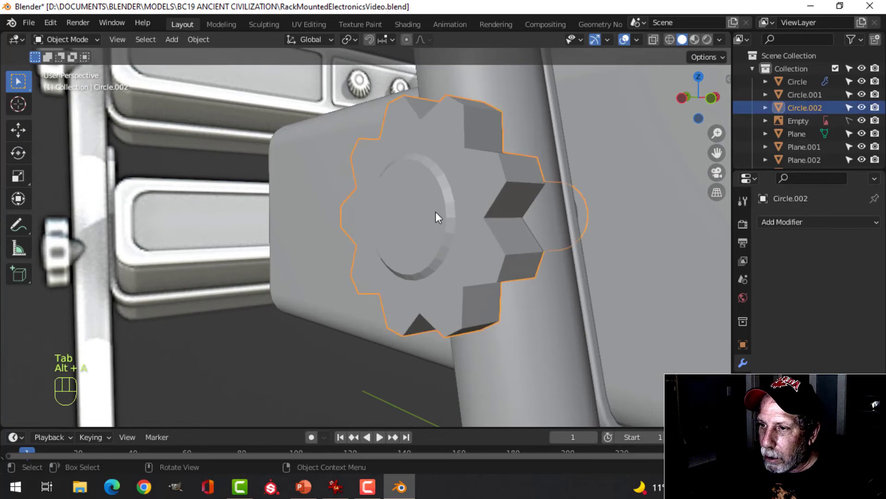
middle_click_drag(436, 211, 393, 239, "shift")
key("ctrl+1")
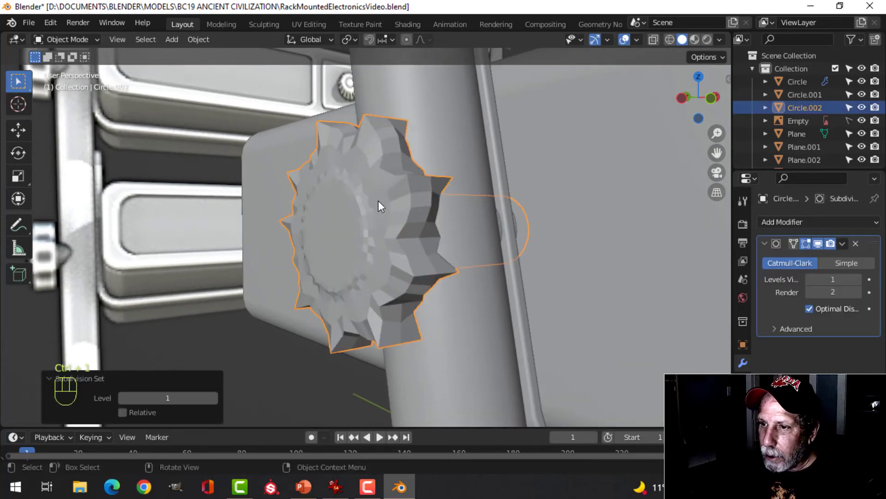
right_click(376, 193)
left_click(376, 193)
Step: Recalculate the normals of all the knob's faces
key("Tab")
key("a")
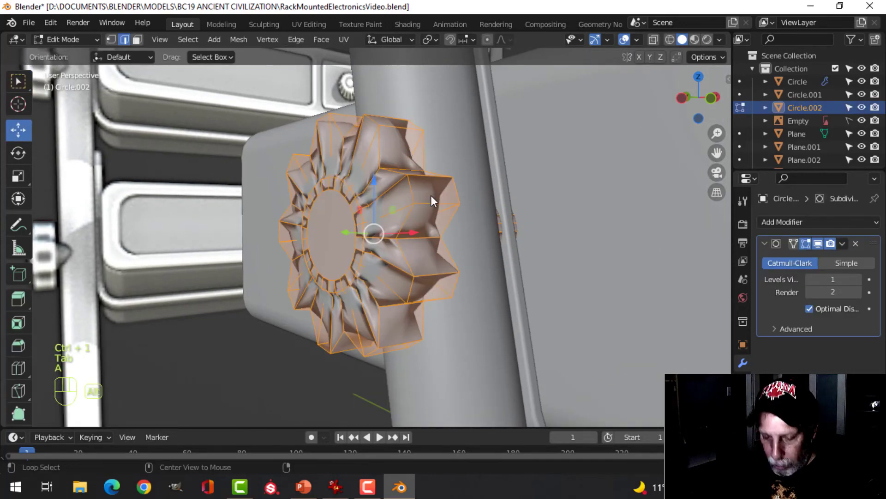
key("alt+n")
left_click(431, 195)
Step: Add a centred edge loop around the knob's scalloped rim and bevel it into two supporting loops
middle_click_drag(431, 207, 289, 238)
key("ctrl+r")
left_click(273, 241)
right_click(274, 244)
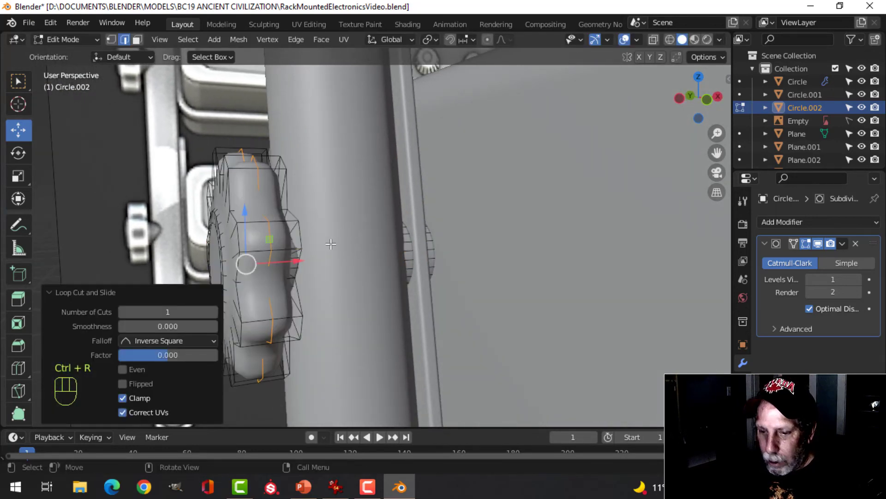
key("ctrl+b")
key("shift")
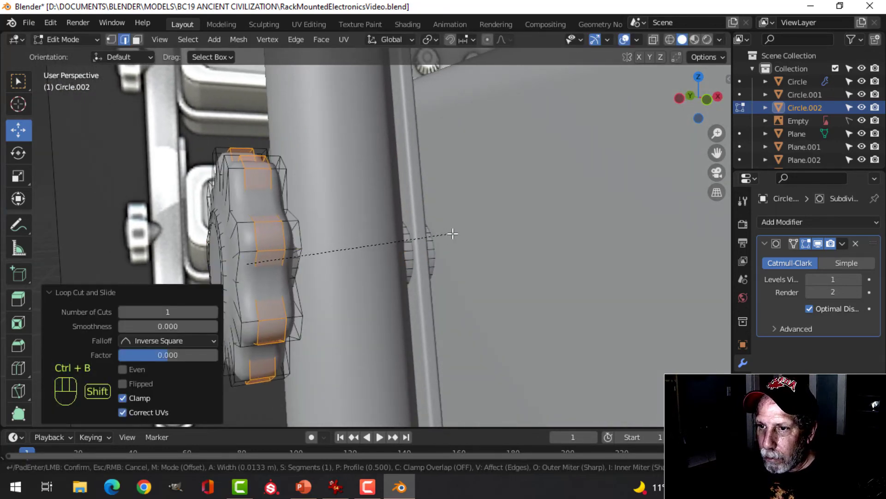
left_click(553, 199)
Step: Add an edge loop on the knob's front face and slide it close to the scalloped outer edge
middle_click_drag(553, 199, 585, 194)
key("alt+a")
key("ctrl+r")
left_click(538, 177)
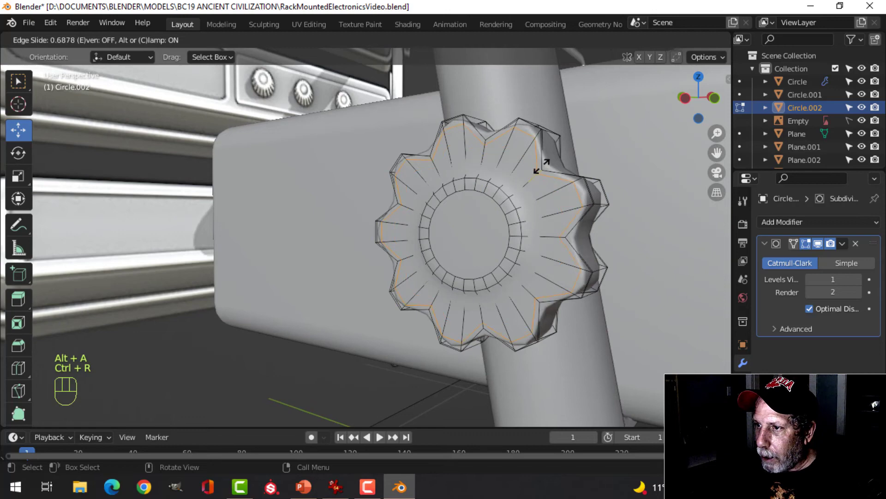
left_click(540, 166)
Step: Add a front-face loop around the raised centre at factor -0.623, make it circular with LoopTools and scale it to 0.898
key("ctrl+r")
left_click(512, 182)
left_click(510, 184)
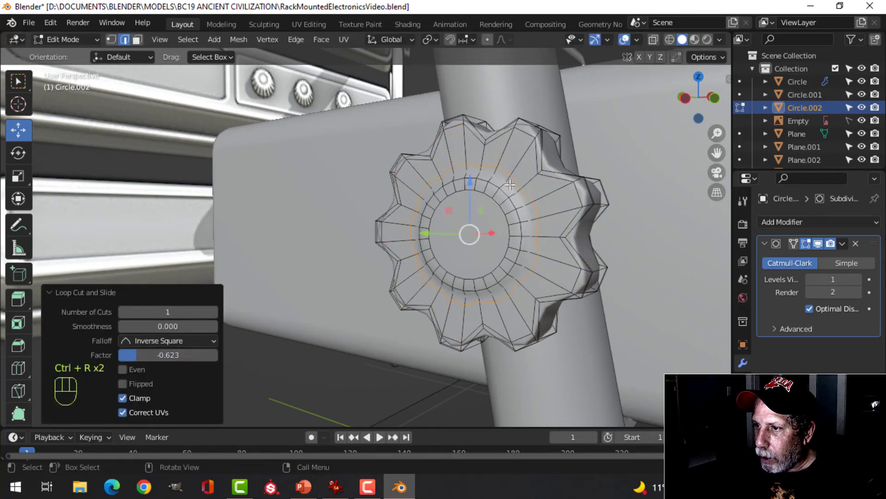
right_click(510, 184)
mouse_move(477, 41)
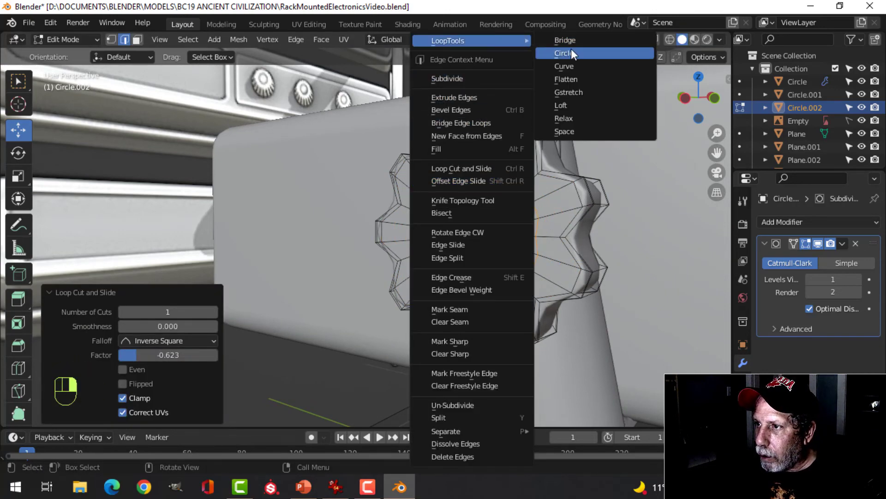
left_click(571, 50)
scroll(600, 162, "up", 4)
key("s")
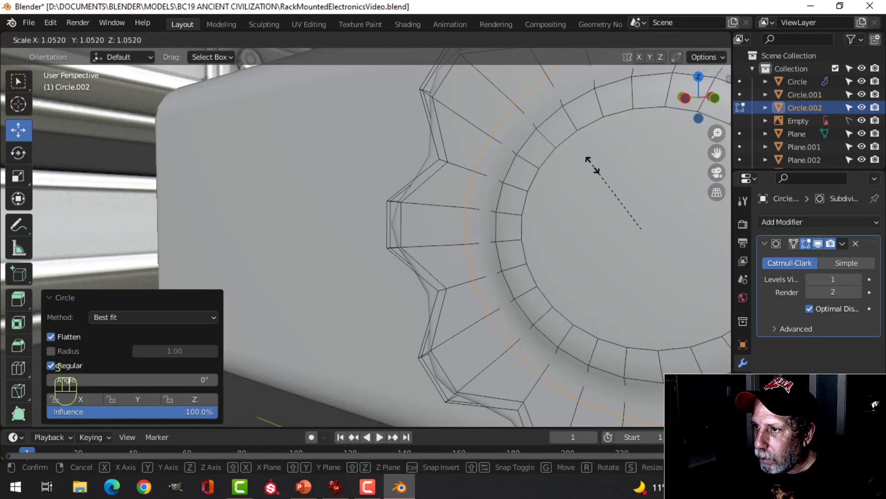
left_click(598, 177)
Step: Add another edge loop between the circular loop and the raised centre ring, sliding it toward the ring
middle_click_drag(595, 189, 404, 222)
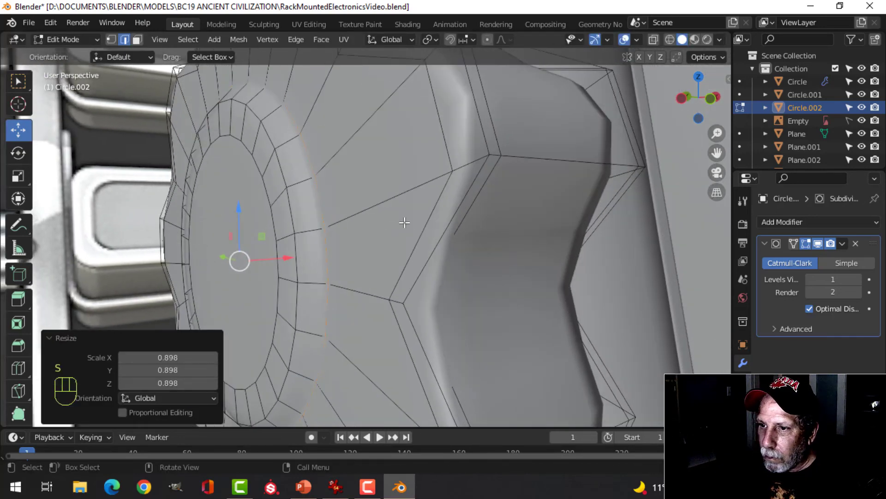
key("ctrl+r")
left_click(301, 184)
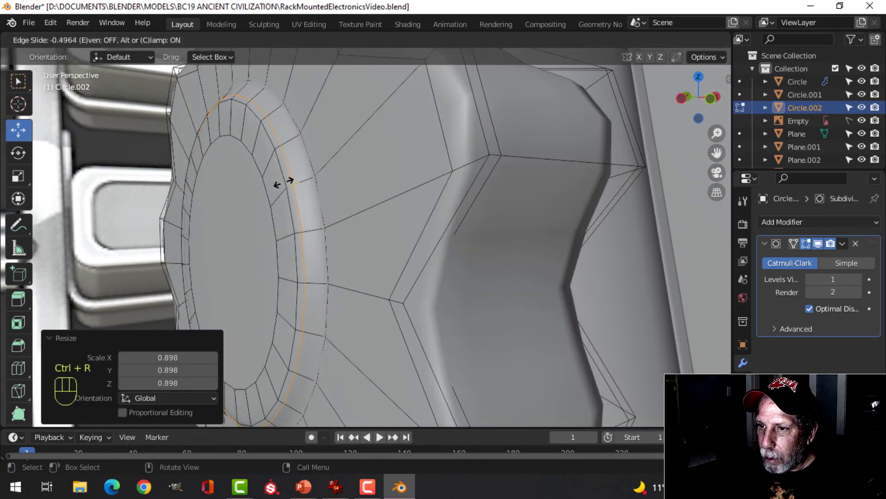
left_click(284, 183)
Step: Isolate the side knob and add an edge loop on its back face near the scalloped rim, at slide factor 0.814
key("Tab")
scroll(369, 217, "down", 7)
middle_click_drag(370, 217, 313, 227)
scroll(209, 249, "up", 3)
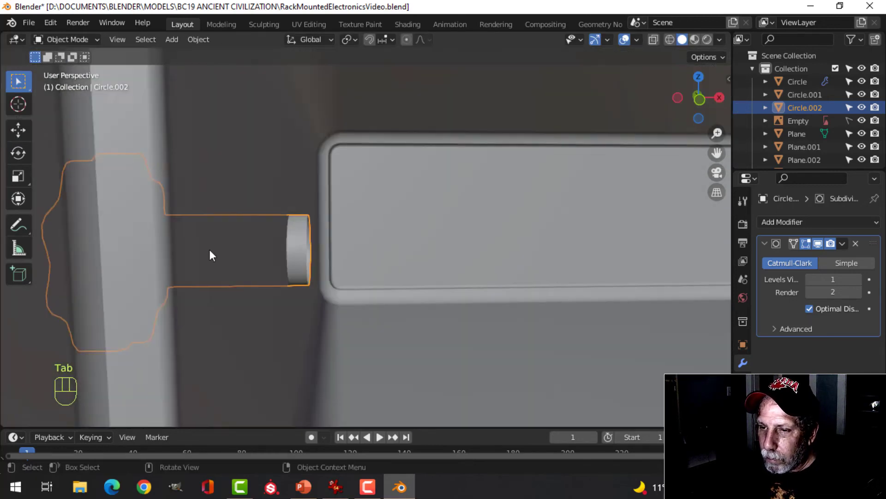
middle_click_drag(209, 250, 182, 239, "shift")
key("KP_Divide")
key("Tab")
key("ctrl+r")
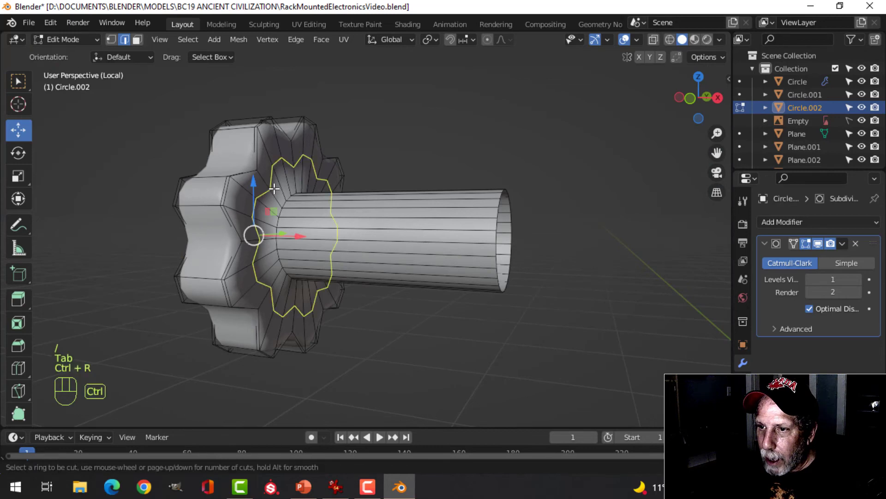
left_click(275, 188)
left_click(263, 171)
Step: Add another edge loop on the knob's back face, slid close to the base of the stem
key("ctrl+r")
left_click(284, 182)
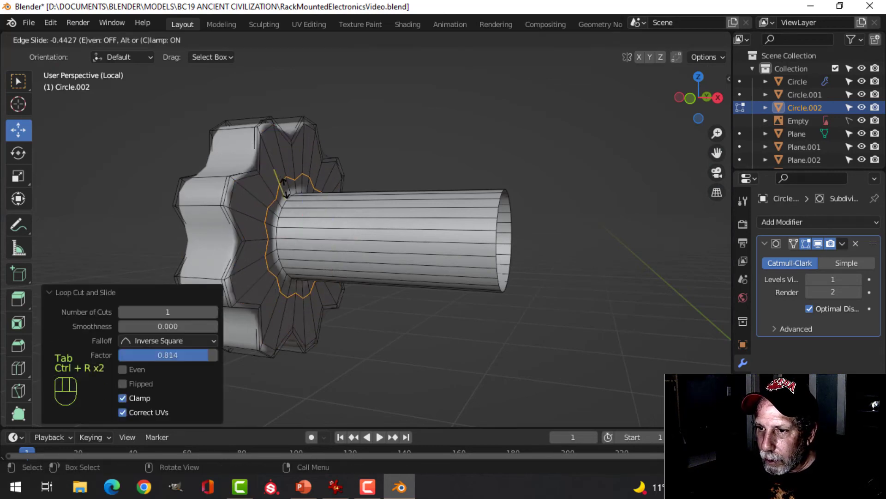
left_click(290, 199)
key("Tab")
scroll(316, 215, "down", 3)
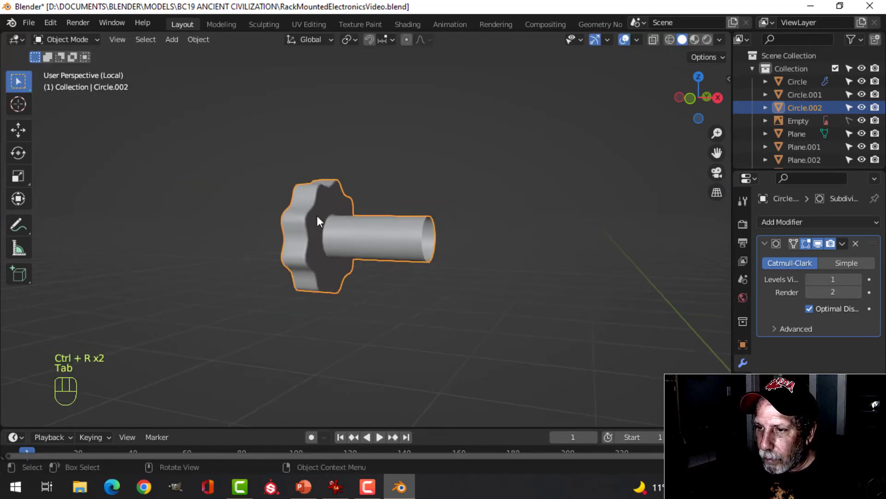
key("alt+a")
Step: Leave local view and reset the 3D cursor to the world origin
middle_click_drag(316, 215, 411, 251)
key("KP_Divide")
scroll(442, 292, "down", 3)
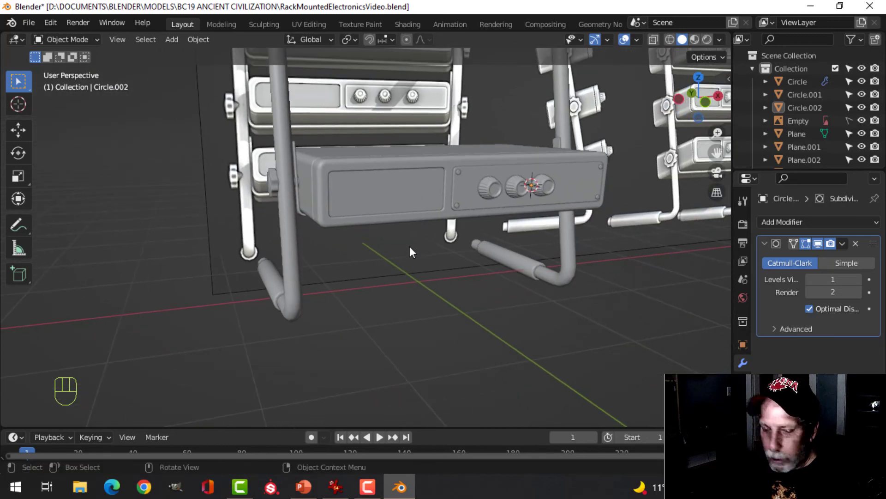
key("shift+c")
scroll(386, 273, "up", 8)
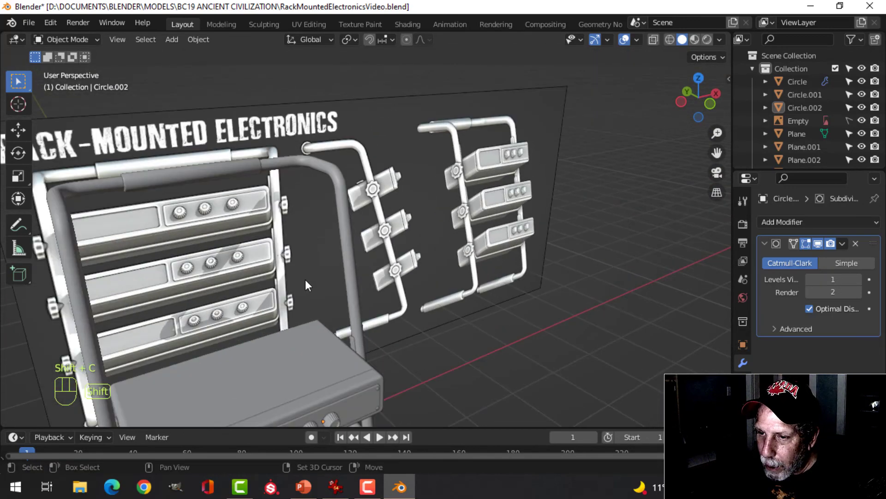
Step: Add a Mirror modifier to the side knob and set its origin to the 3D cursor
left_click(203, 239)
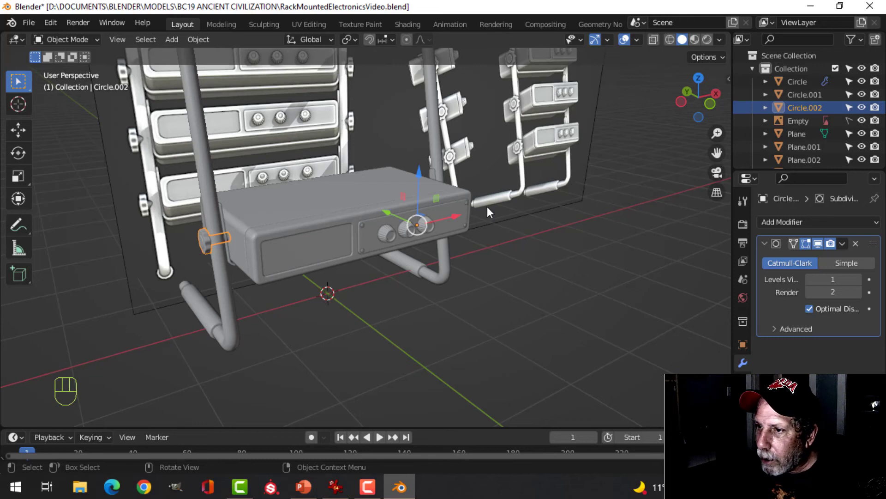
left_click(787, 221)
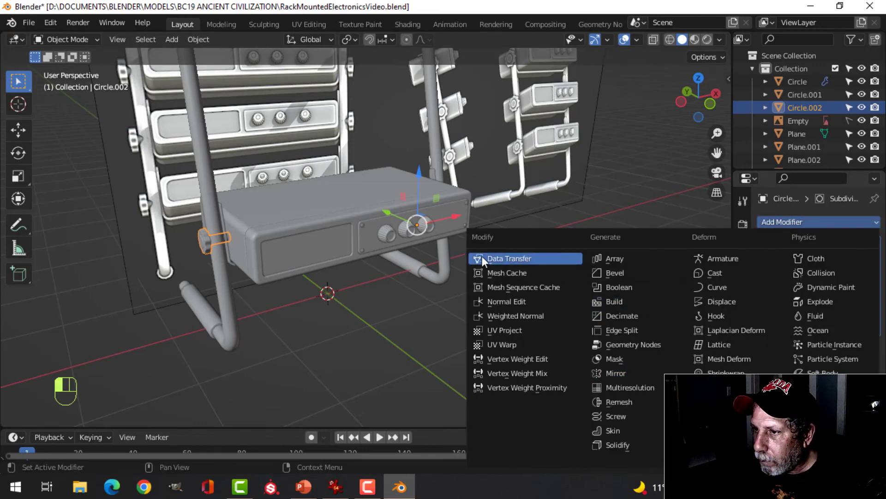
left_click(621, 372)
middle_click_drag(517, 229, 180, 101)
left_click(199, 39)
mouse_move(208, 66)
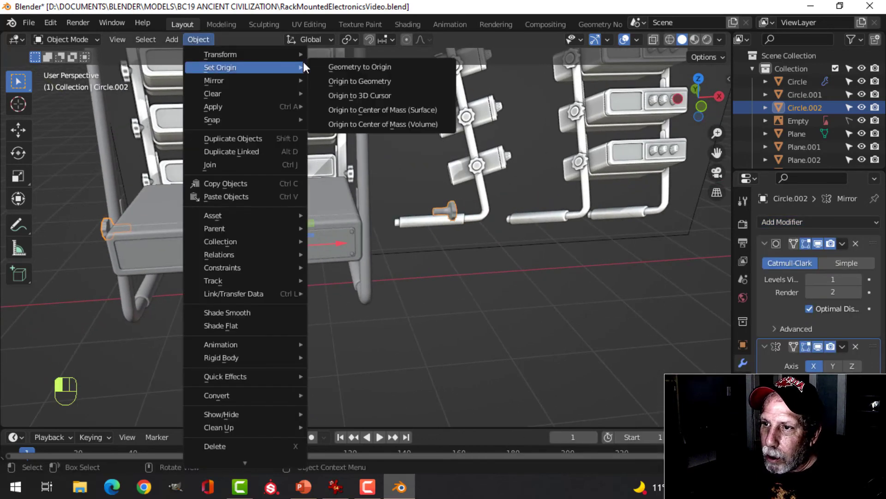
left_click(351, 93)
scroll(440, 212, "up", 3)
key("alt+a")
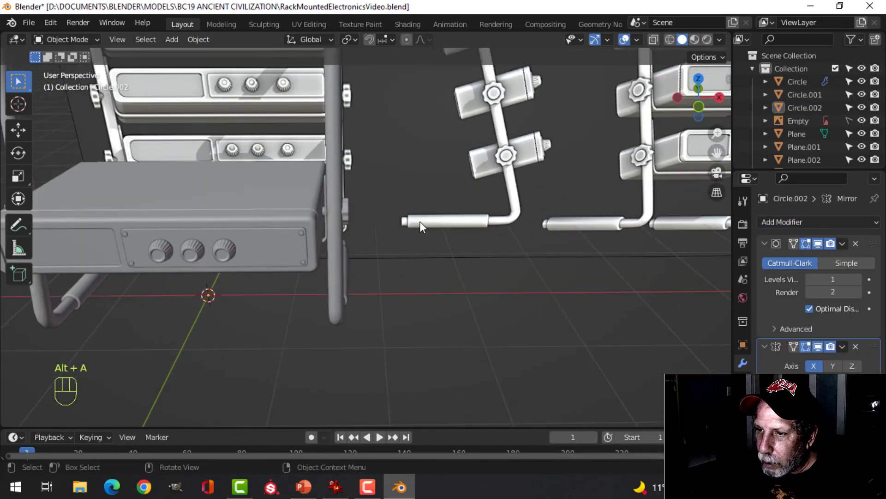
Step: Hide the reference image and enable Cavity in the viewport shading options
scroll(419, 219, "down", 6)
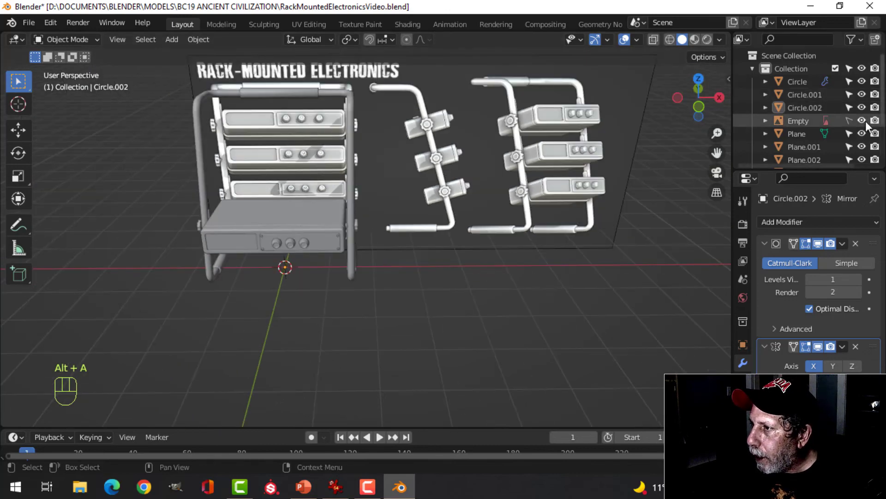
left_click(862, 121, "shift")
left_click(720, 40)
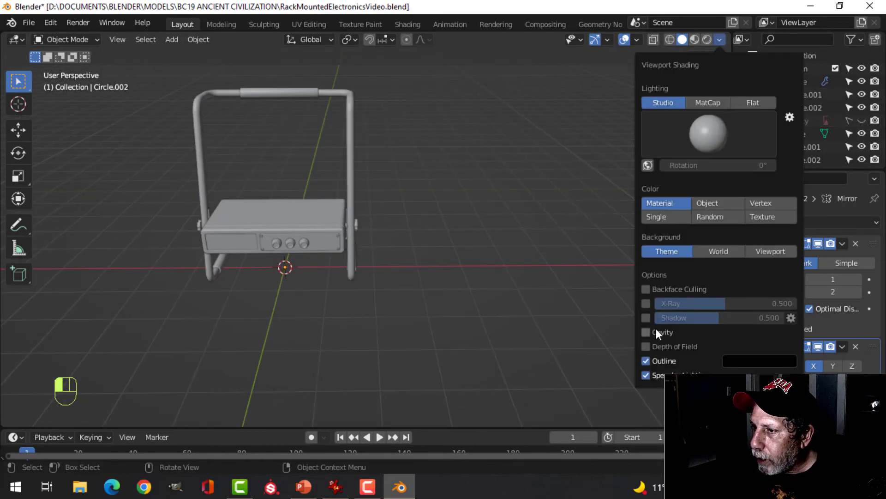
Step: Examine the mirrored knobs, the uprights and the electronics unit from several angles
mouse_move(462, 286)
middle_mouse_down()
mouse_move(372, 269)
mouse_move(383, 210)
mouse_move(428, 212)
mouse_move(442, 221)
mouse_move(359, 236)
mouse_move(278, 214)
mouse_move(394, 221)
mouse_move(386, 219)
mouse_move(408, 209)
middle_mouse_up()
middle_click_drag(287, 165, 360, 189)
scroll(385, 203, "up", 5)
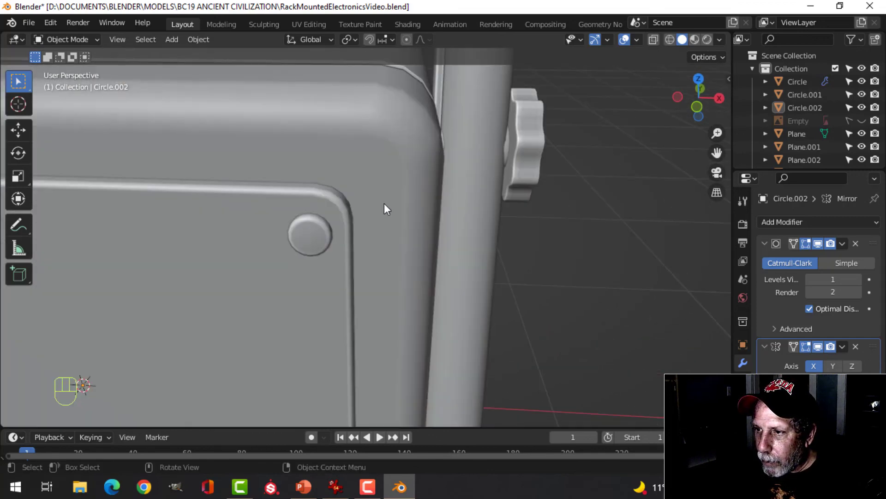
scroll(384, 203, "down", 7)
middle_click_drag(235, 205, 293, 197, "shift")
middle_click_drag(293, 197, 342, 221)
scroll(282, 196, "up", 4)
scroll(283, 181, "down", 3)
scroll(318, 203, "down", 1)
scroll(319, 225, "up", 2)
Step: Scale the whole side-knob mesh by 1.302 and move it about -0.0156 m along X
left_click(282, 209)
key("Tab")
key("a")
key("s")
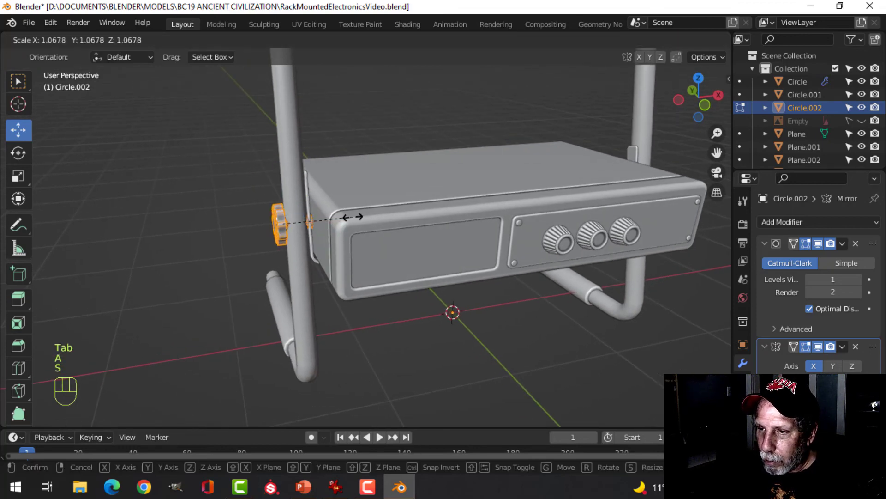
left_click(369, 215)
scroll(238, 242, "up", 5)
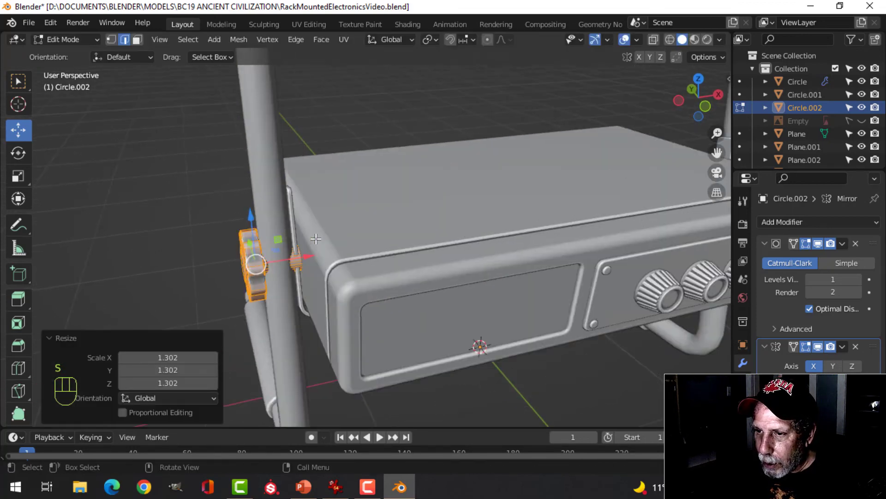
left_click_drag(236, 251, 228, 250)
Step: Check how the enlarged knob sits against the upright and bracket, using the left view in wireframe and solid shading
middle_click_drag(228, 250, 335, 247)
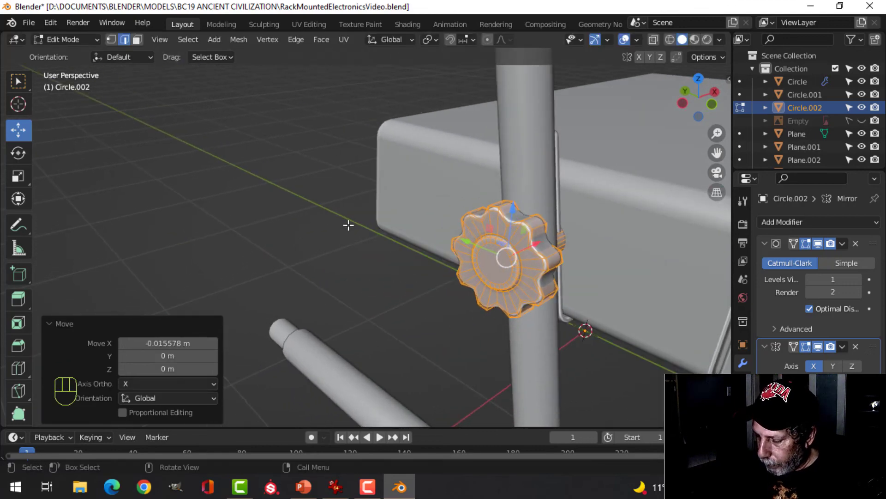
key("ctrl+KP_3")
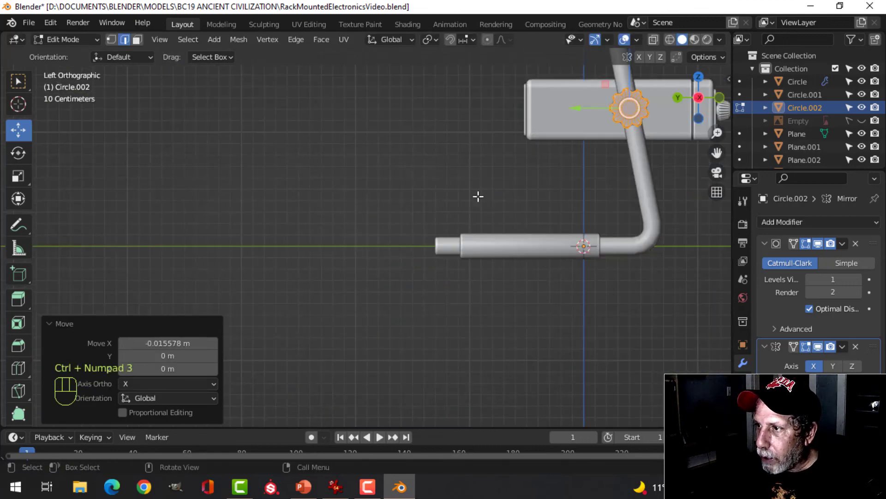
middle_click_drag(538, 176, 360, 235, "shift")
scroll(360, 236, "up", 3)
middle_click_drag(525, 179, 395, 259, "shift")
key("z")
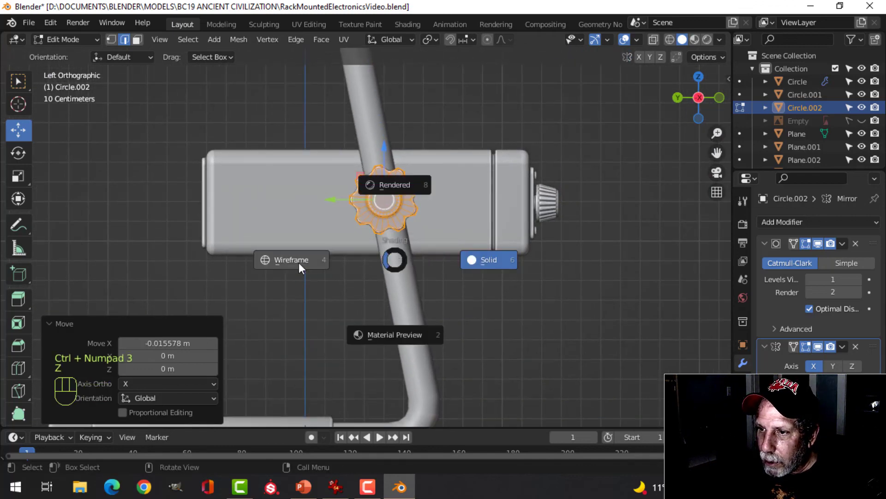
left_click(299, 264)
scroll(387, 257, "up", 5)
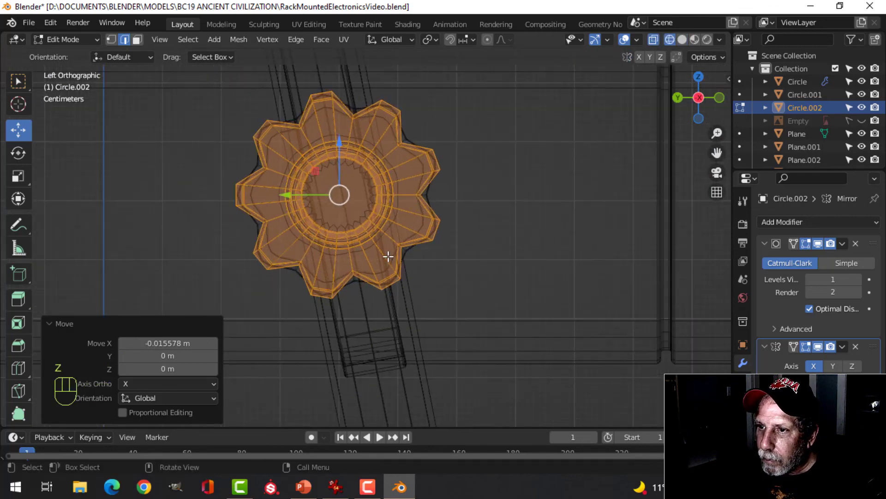
key("z")
left_click(462, 252)
scroll(434, 245, "down", 3)
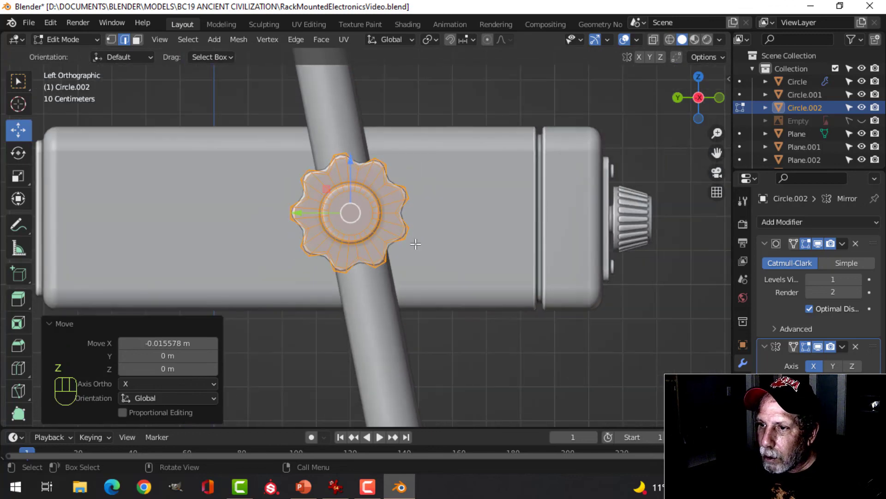
key("Tab")
key("alt+a")
middle_click_drag(451, 230, 28, 204)
scroll(443, 248, "down", 5)
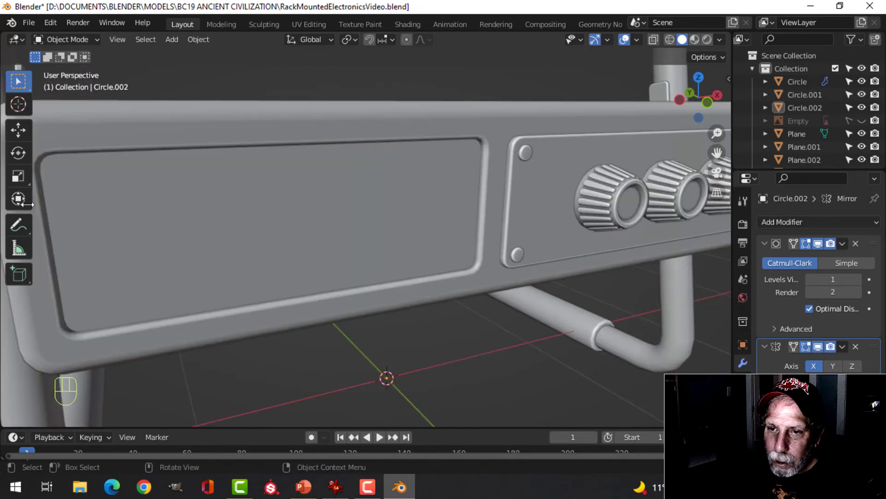
scroll(134, 222, "down", 3)
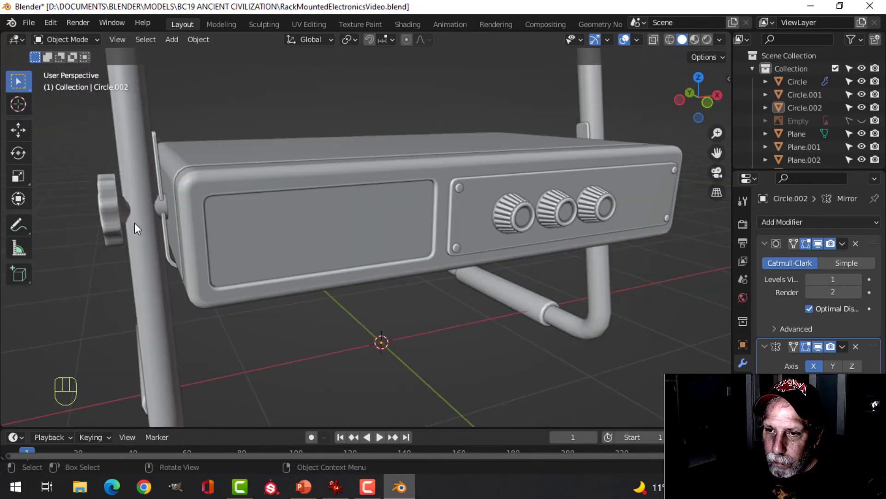
Step: Isolate the mirrored side knob in local view and open its mesh for editing with nothing selected
middle_click_drag(138, 223, 220, 216, "shift")
scroll(243, 202, "up", 2)
left_click(243, 198)
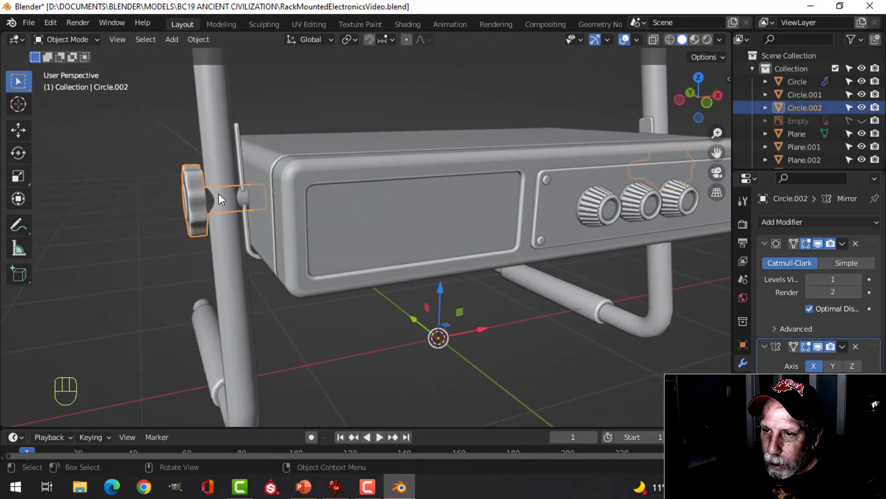
key("KP_Divide")
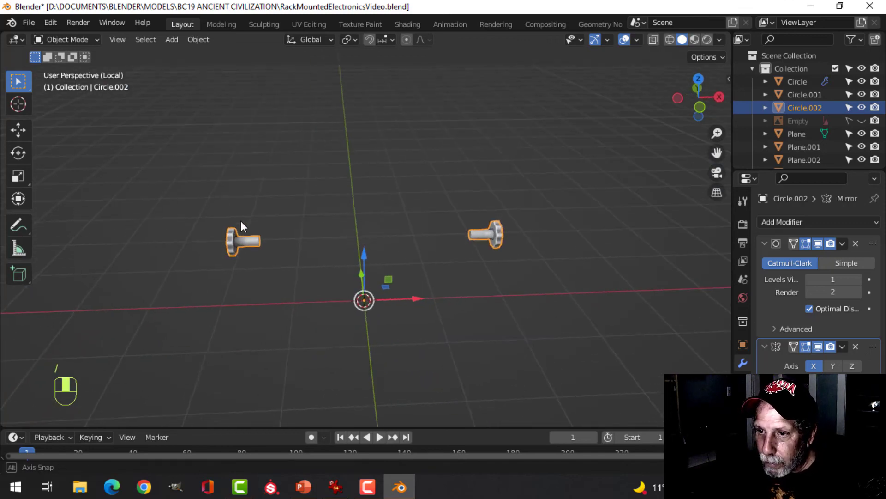
scroll(240, 221, "up", 4)
scroll(259, 215, "up", 3)
middle_click_drag(169, 215, 260, 194, "shift")
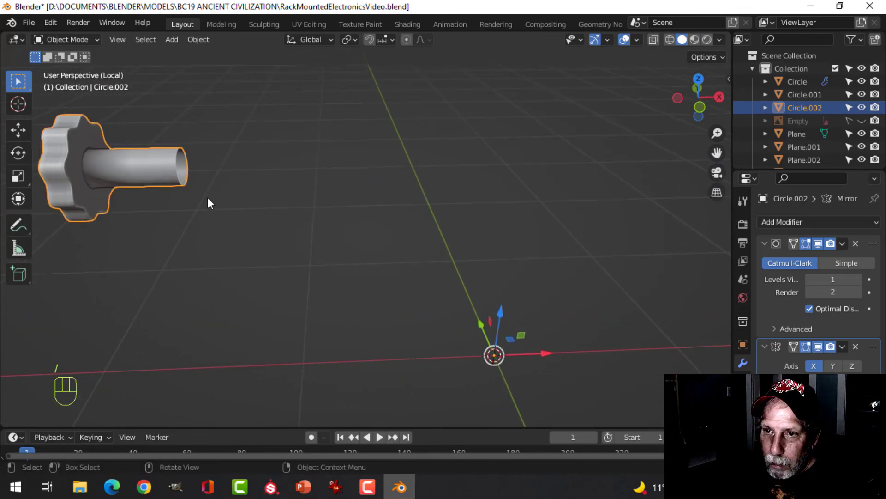
key("Tab")
middle_click_drag(200, 196, 189, 196)
key("alt+a")
middle_click_drag(138, 183, 211, 192, "shift")
scroll(212, 196, "up", 2)
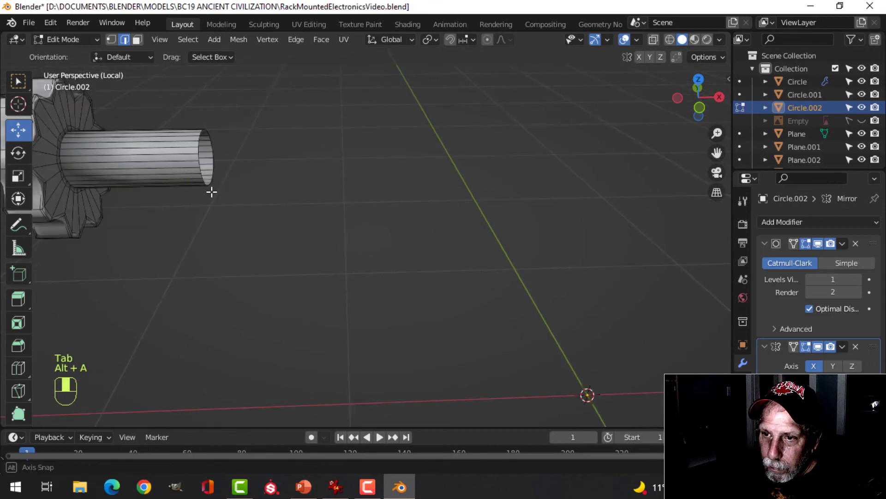
Step: Thin the knob's stem by scaling its ring of side faces with X locked, and return to the full scene
key("3")
left_click(170, 169, "alt")
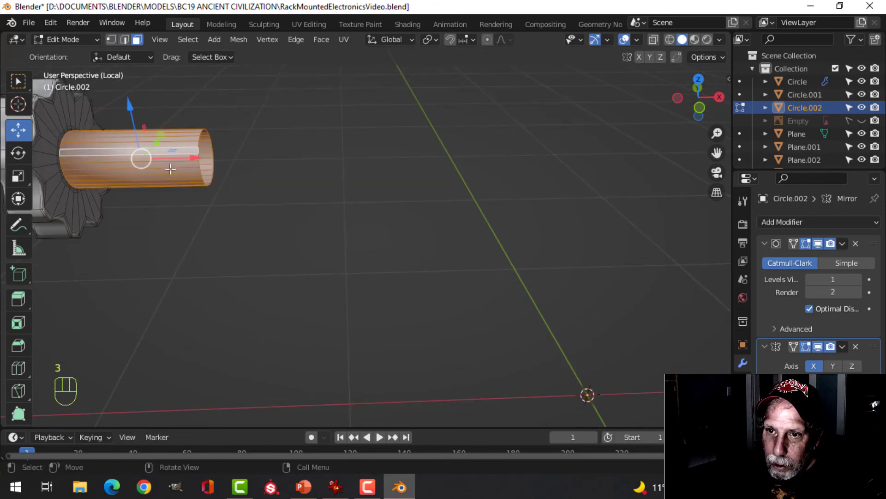
key("ctrl+KP_Add")
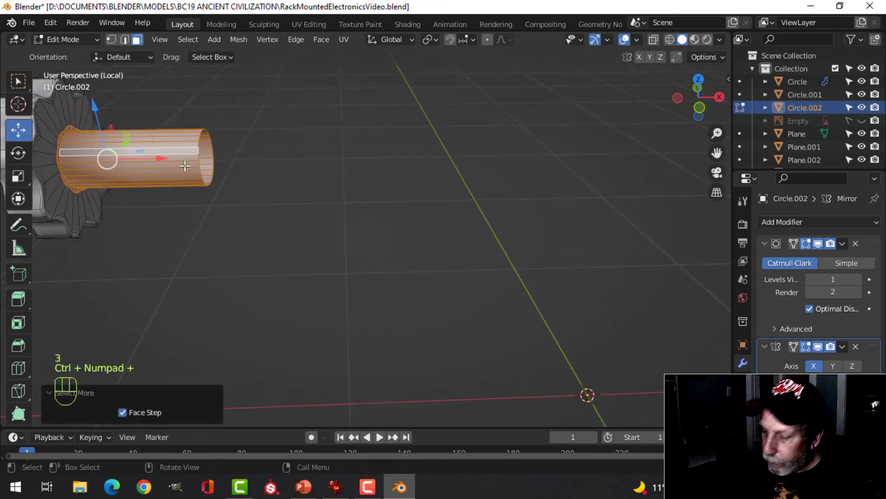
key("s")
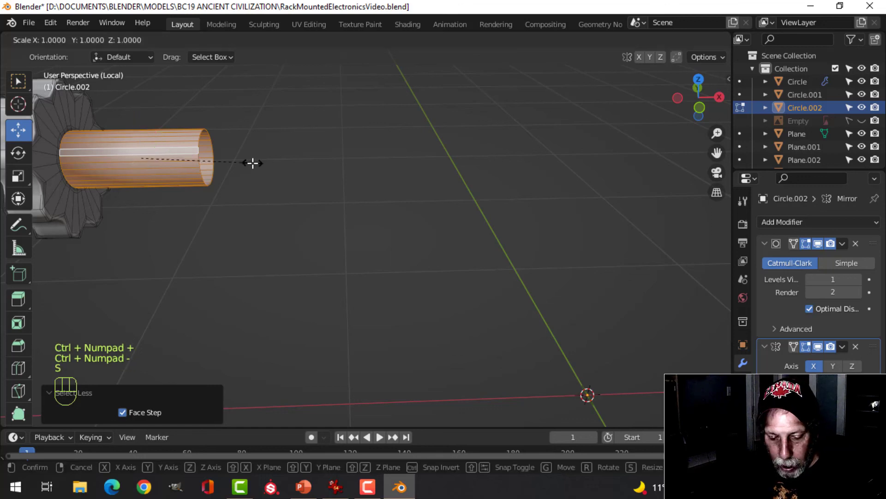
key("shift+x")
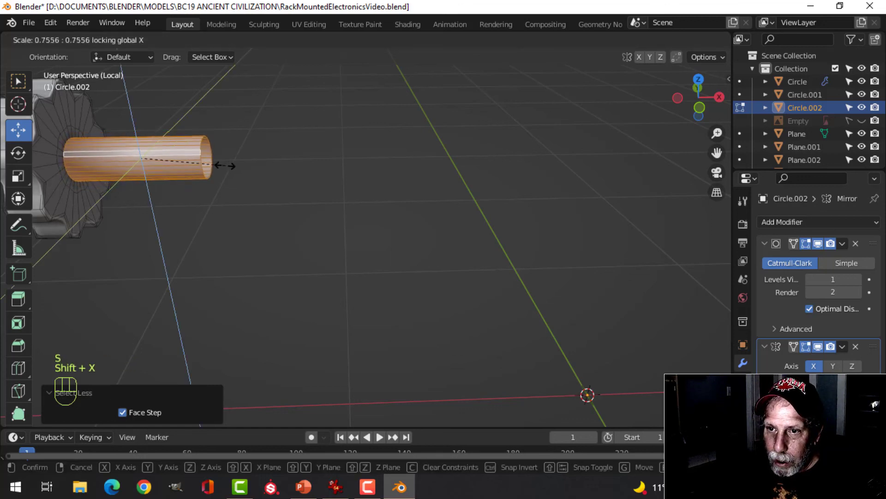
left_click(216, 165)
key("alt+a")
key("Tab")
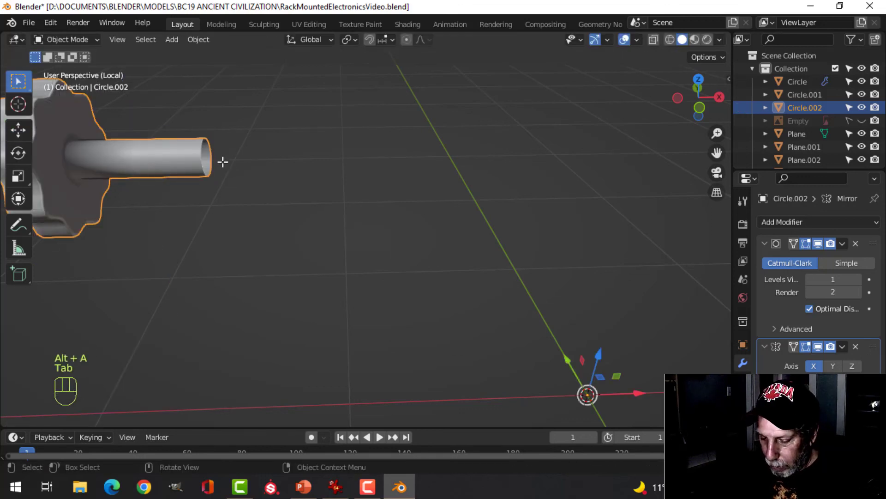
key("KP_Divide")
key("alt+a")
middle_click_drag(250, 190, 440, 221)
scroll(288, 205, "down", 5)
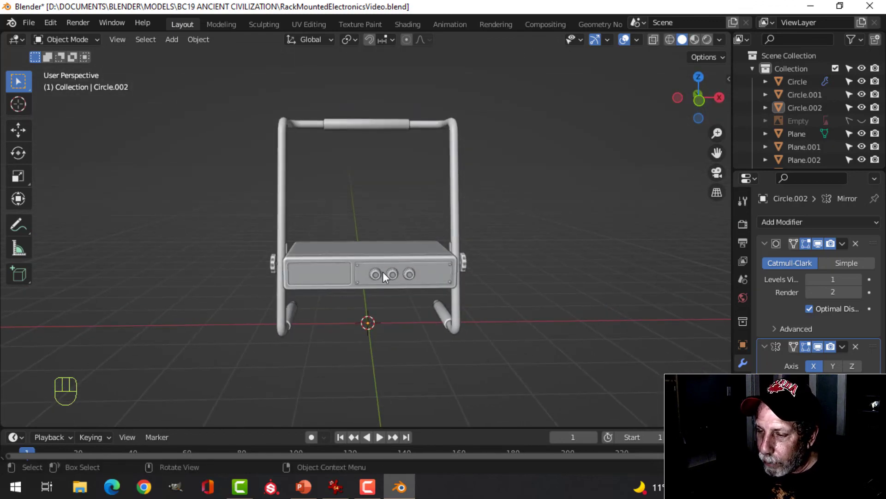